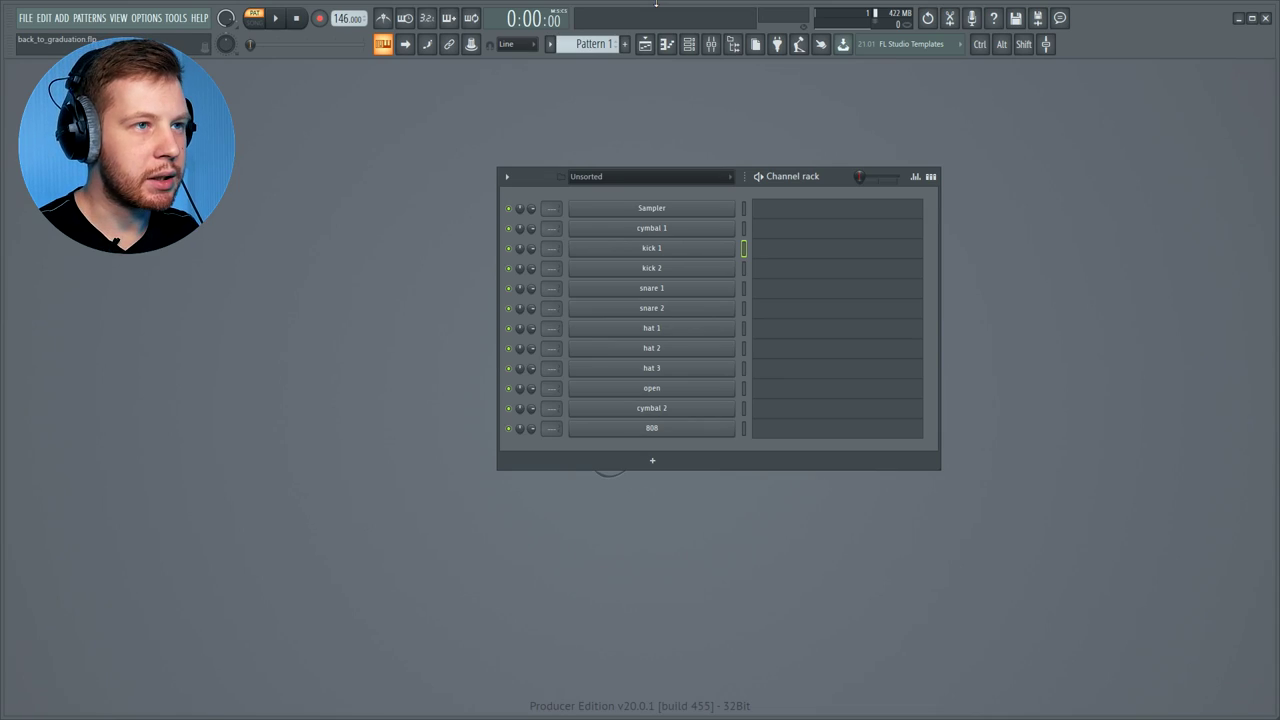
# Open the Delfonics song in Edison on mixer Insert 35 and select the fragment from 58.990 to 1:10.209
pyautogui.press('F9')
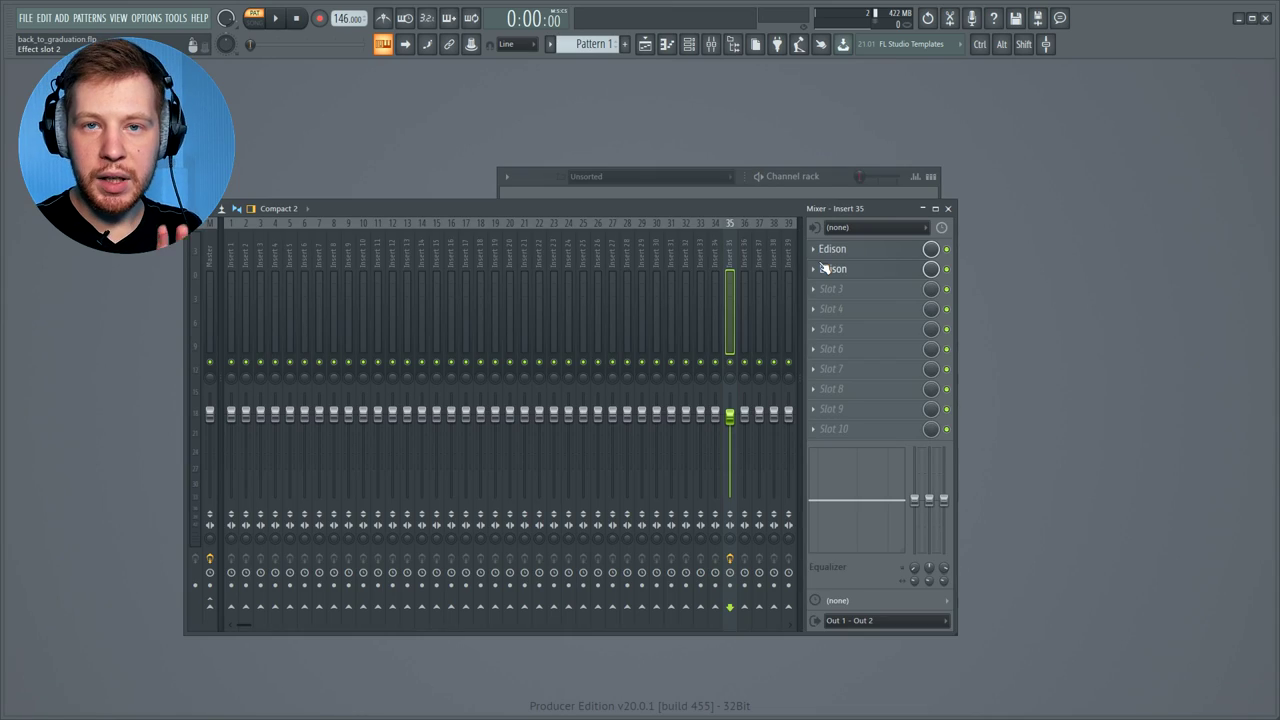
pyautogui.click(830, 268)
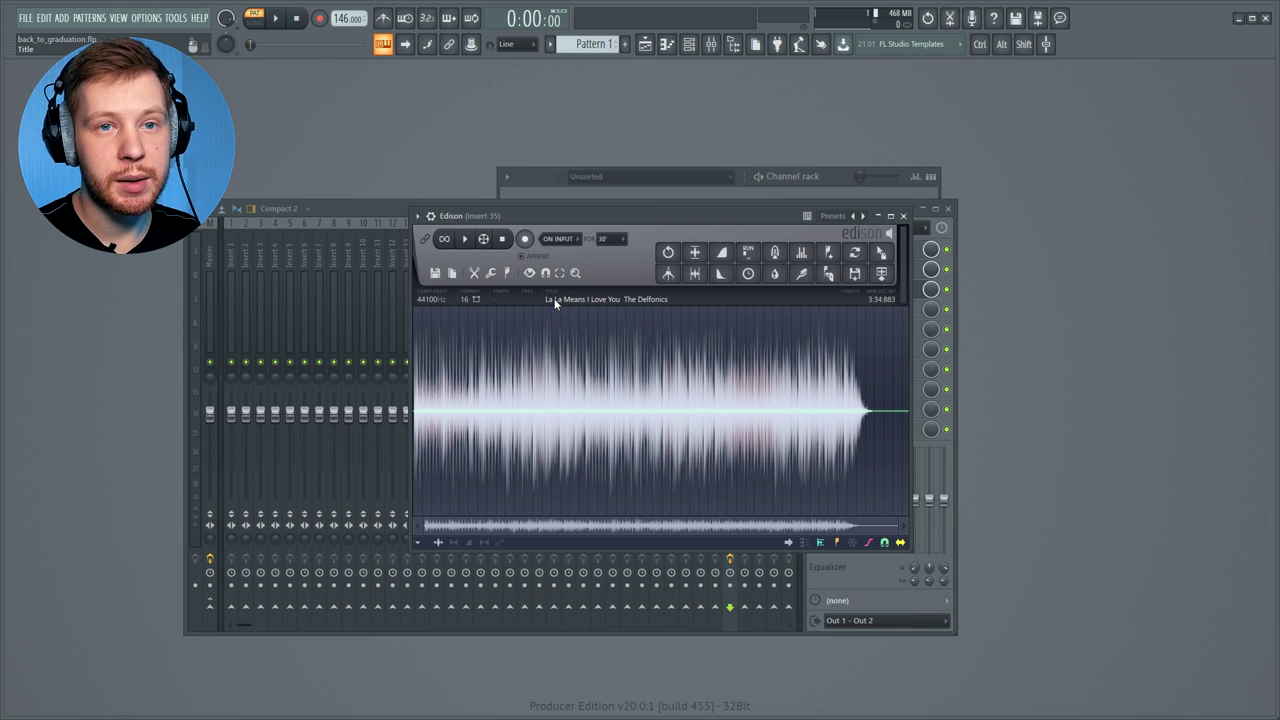
pyautogui.scroll(5, 713, 428)
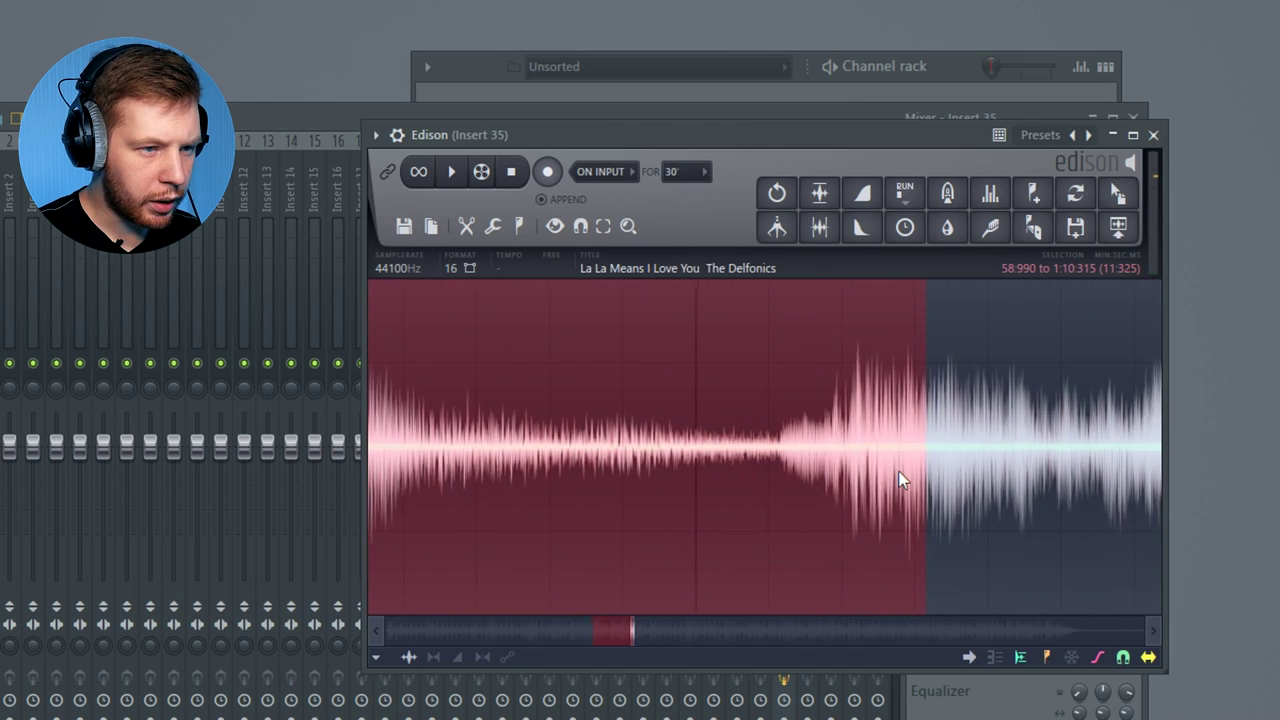
pyautogui.moveTo(761, 427); pyautogui.dragTo(713, 427)
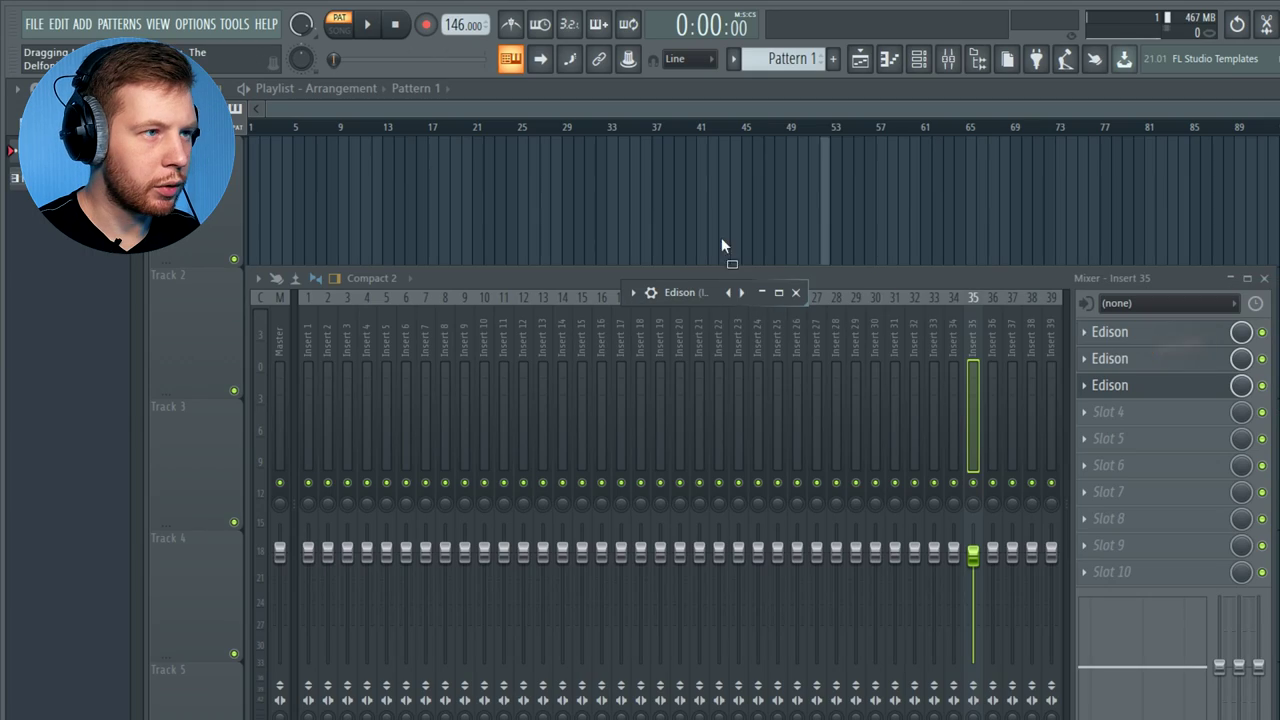
# Place the selected song fragment from Edison as an audio clip at bar 1 of playlist Track 1
pyautogui.moveTo(721, 240); pyautogui.dragTo(624, 222)
pyautogui.moveTo(690, 224); pyautogui.dragTo(223, 226)
pyautogui.moveTo(557, 226); pyautogui.dragTo(316, 224)
pyautogui.scroll(6, 333, 291)
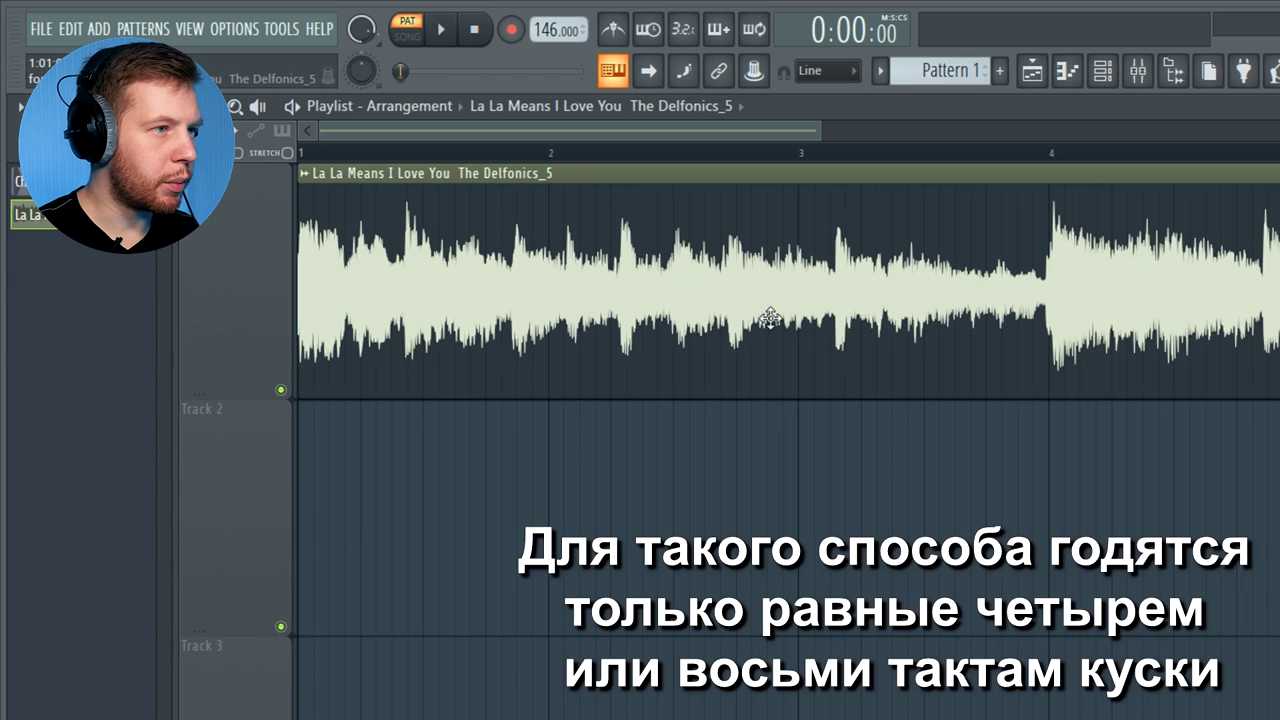
# Time-stretch the La La Means I Love You clip so that it spans eight bars
pyautogui.scroll(-2, 612, 332)
pyautogui.doubleClick(774, 299)
pyautogui.moveTo(489, 378); pyautogui.dragTo(489, 350)
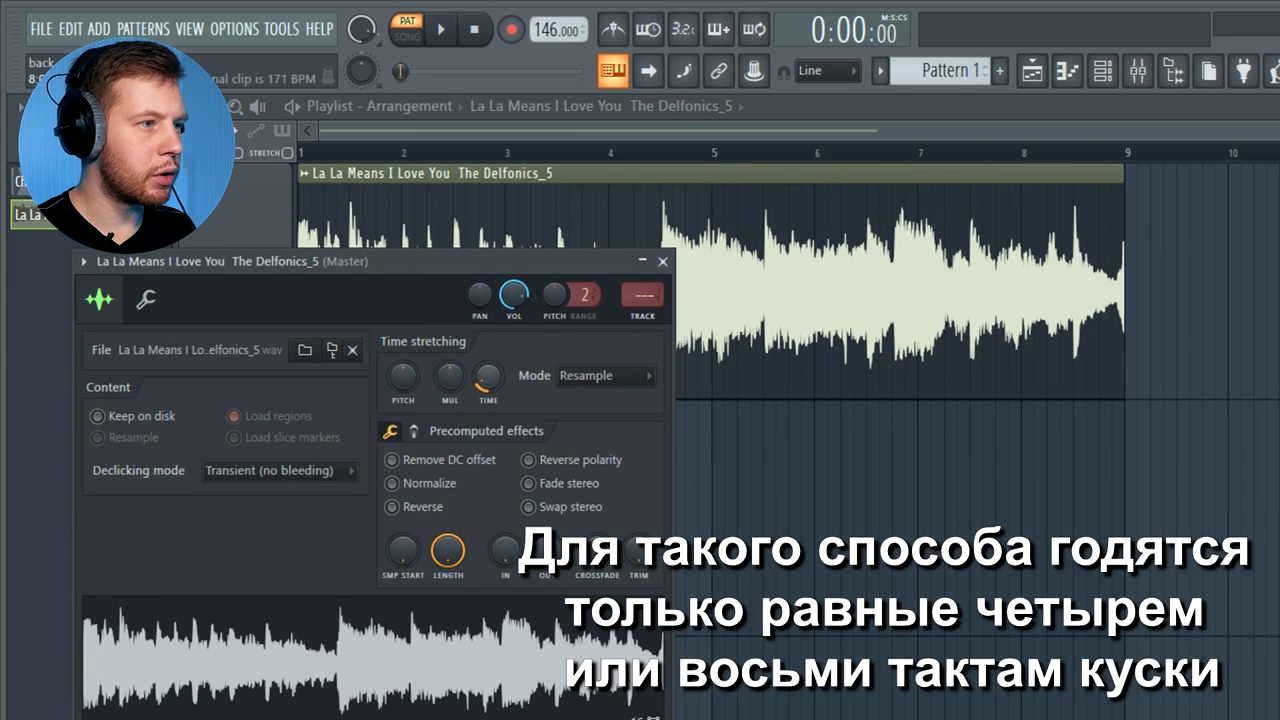
# Close the clip settings and play the stretched clip from bar 1 in song mode
pyautogui.click(406, 38)
pyautogui.click(441, 31)
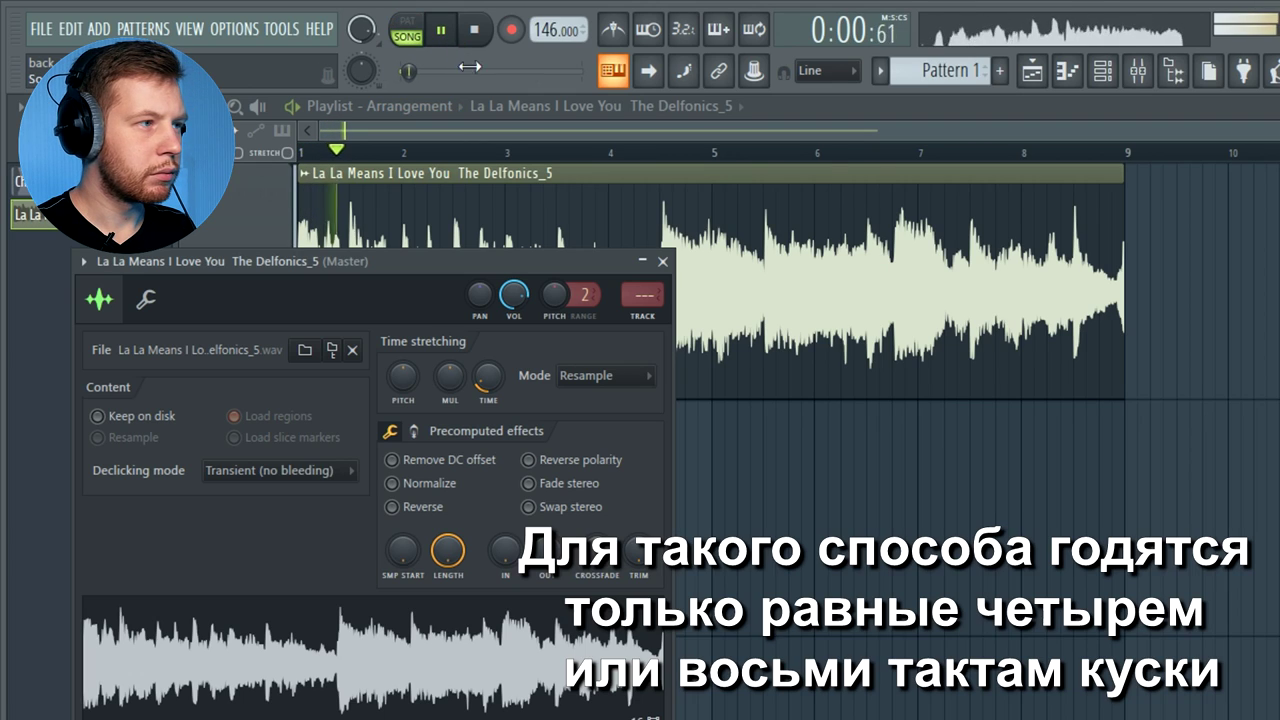
pyautogui.click(662, 262)
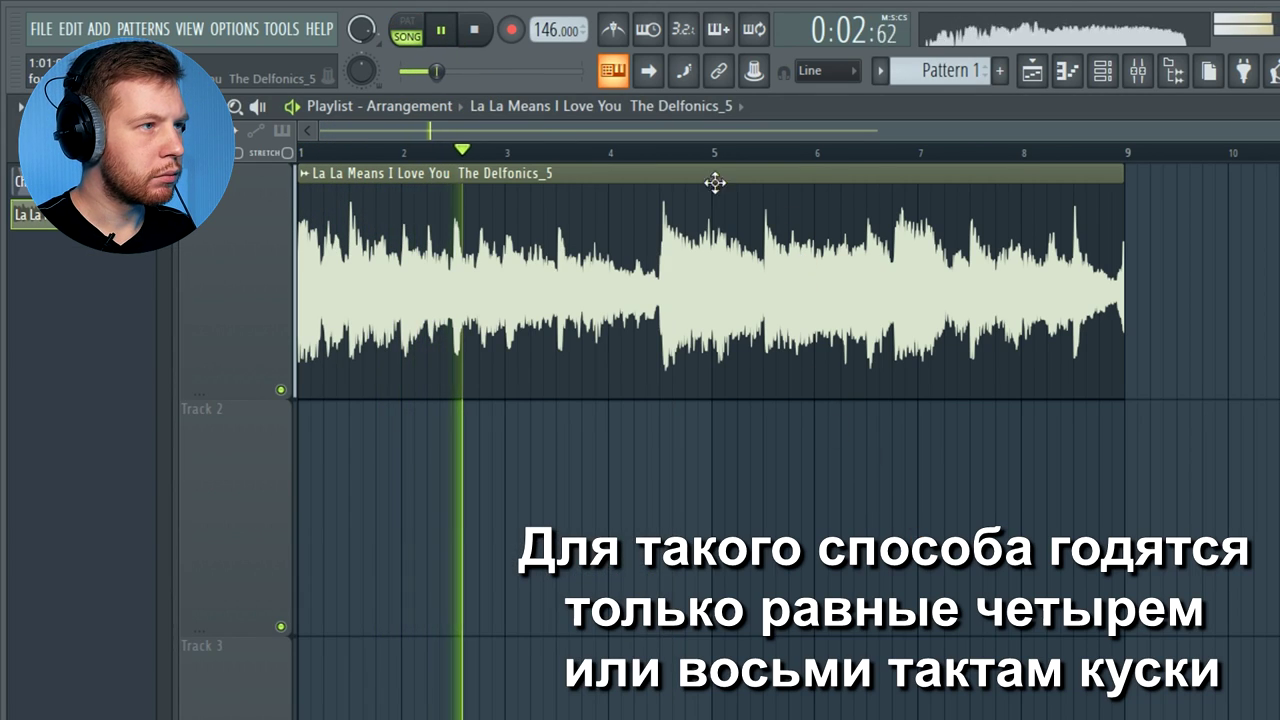
pyautogui.click(301, 152)
pyautogui.click(304, 150)
pyautogui.click(476, 31)
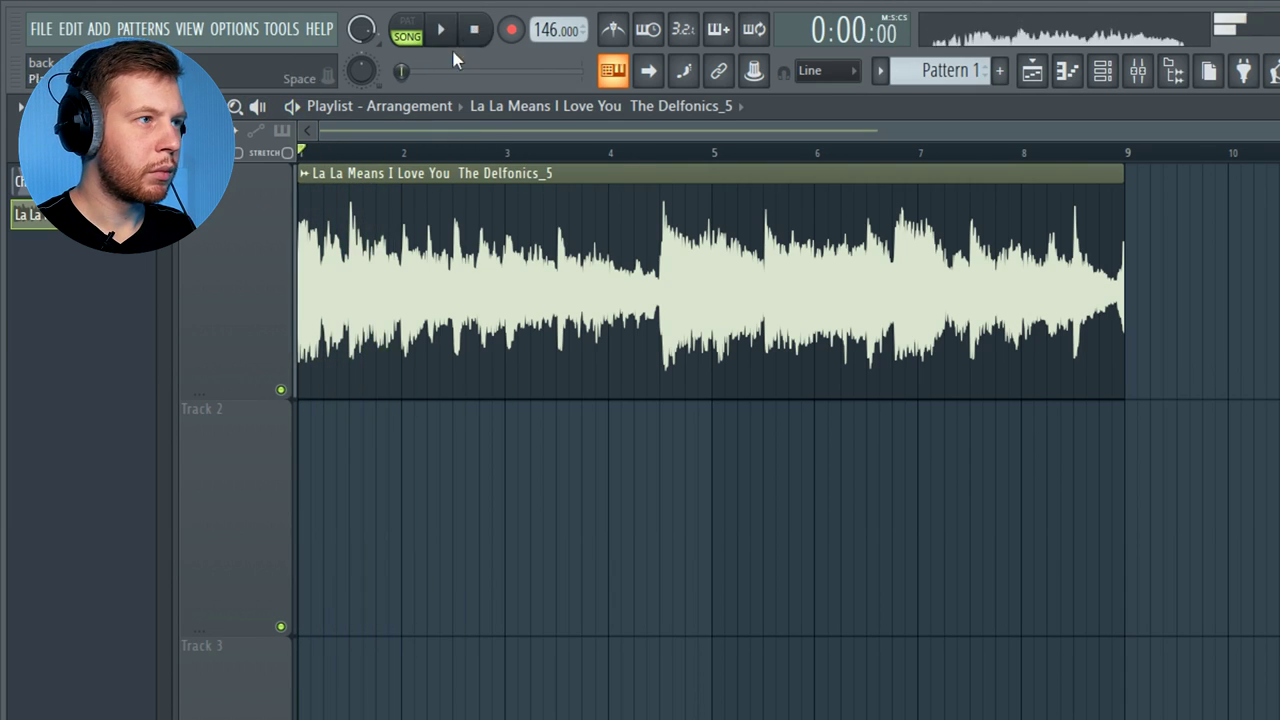
# Set the sample clip's time-stretching mode to Auto and lower its stretch pitch
pyautogui.doubleClick(484, 226)
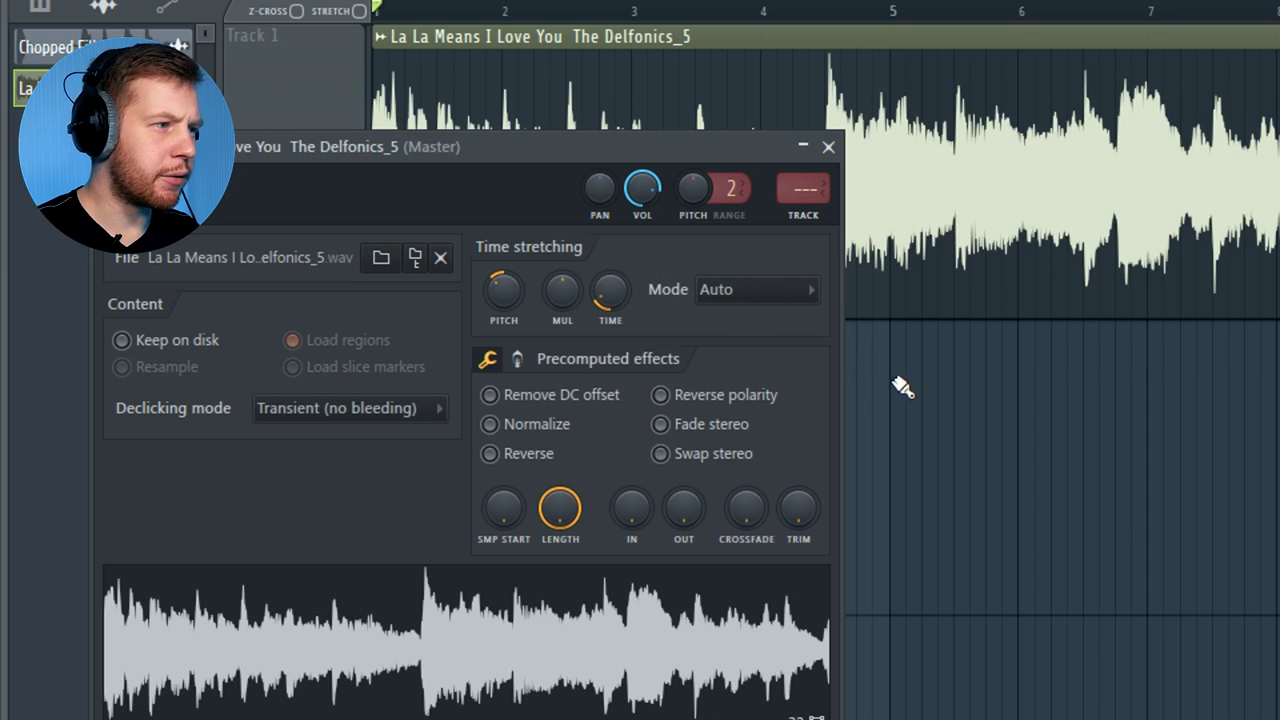
pyautogui.press('Escape')
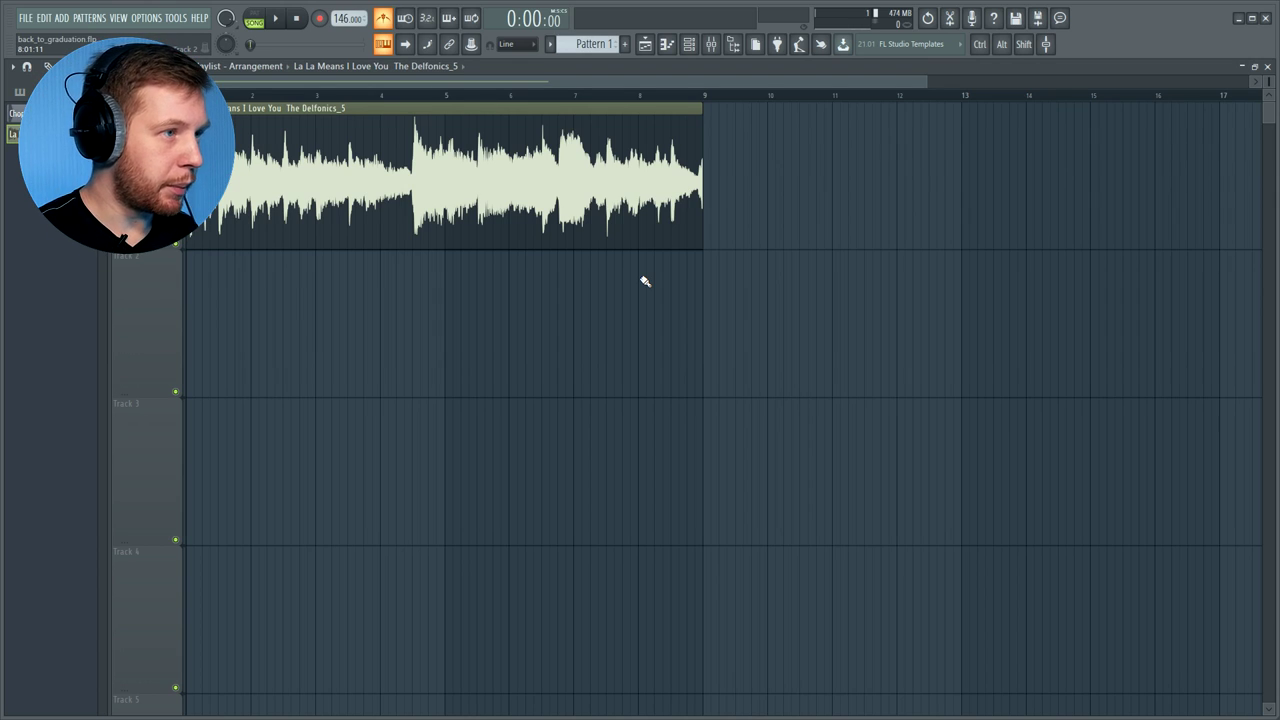
# Switch the channel rack to the Unsorted group and select a drum channel for the guide pattern
pyautogui.scroll(4, 310, 140)
pyautogui.scroll(-3, 557, 240)
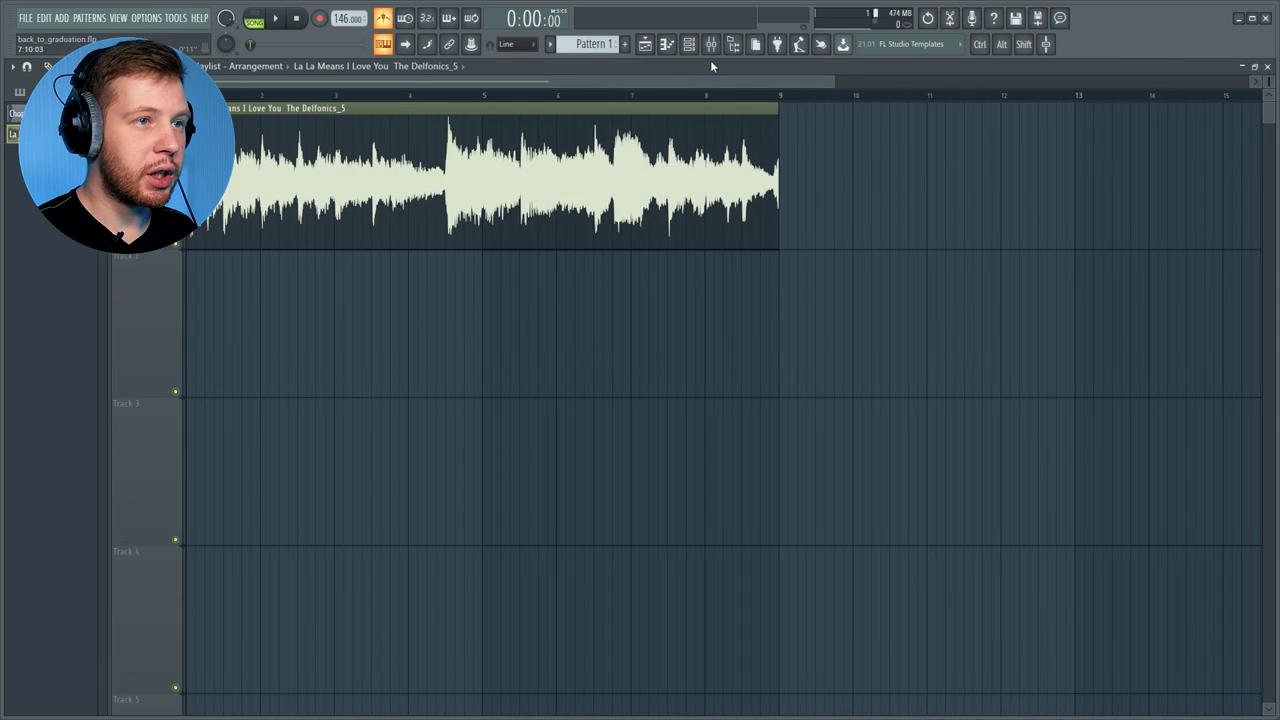
pyautogui.click(710, 50)
pyautogui.click(620, 174)
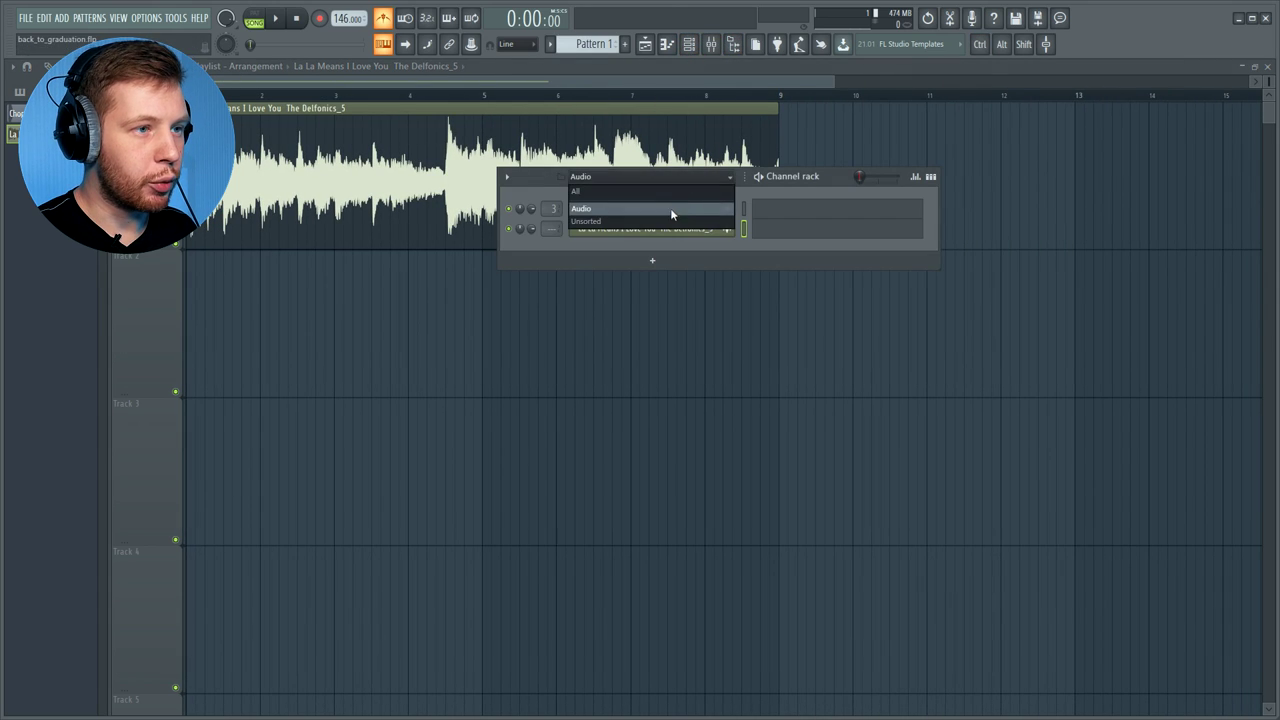
pyautogui.click(670, 208)
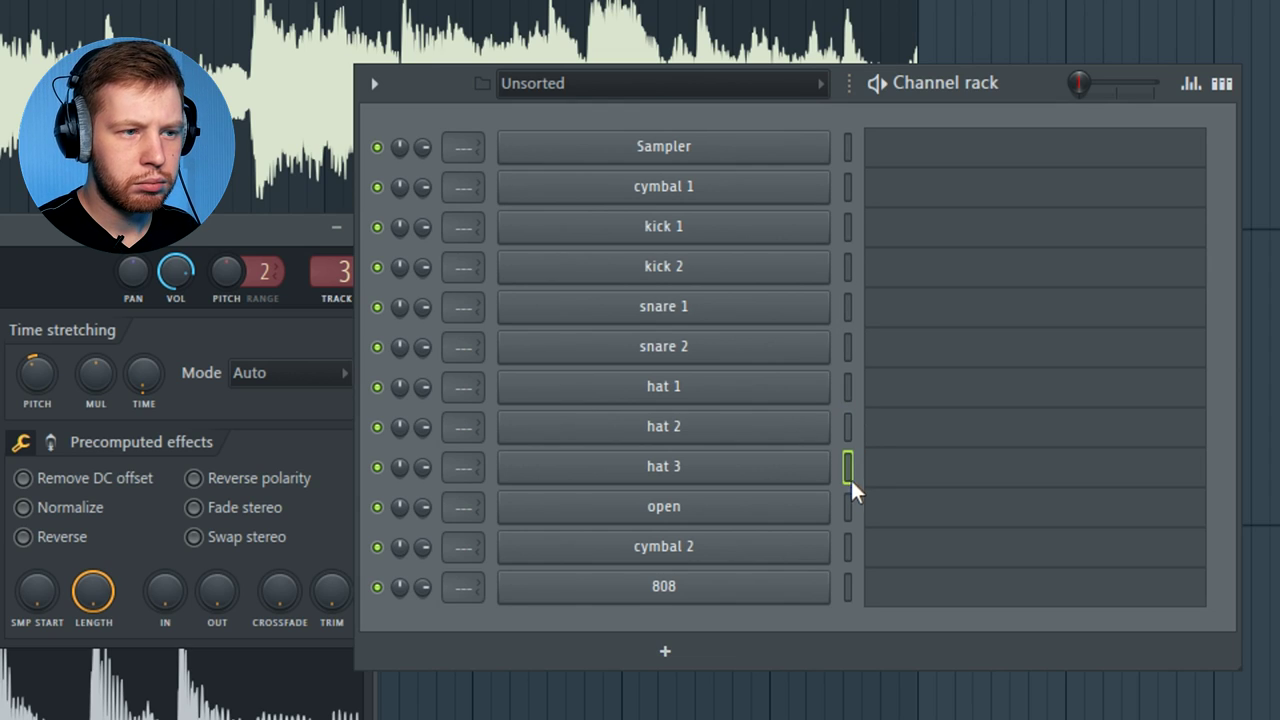
pyautogui.click(851, 578)
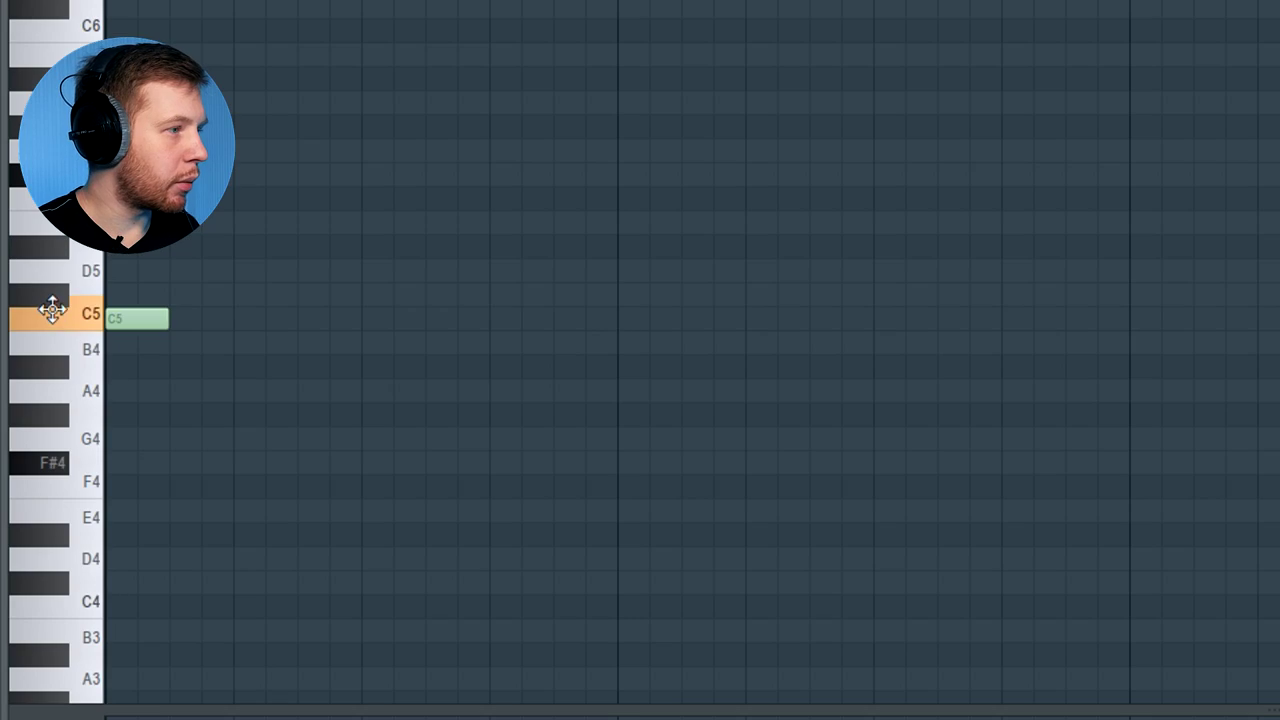
# Enter an eighth-note C5 hit in Pattern 1 and duplicate it until the steady beat fills four bars
pyautogui.moveTo(114, 331)
pyautogui.mouseDown()
pyautogui.moveTo(183, 340)
pyautogui.moveTo(184, 325)
pyautogui.moveTo(121, 318)
pyautogui.mouseUp()
pyautogui.click(194, 326)
pyautogui.moveTo(309, 384); pyautogui.dragTo(5, 488)
pyautogui.moveTo(150, 270); pyautogui.dragTo(86, 264)
pyautogui.rightClick(168, 272)
pyautogui.moveTo(248, 285); pyautogui.dragTo(75, 420)
pyautogui.hotkey('ctrl', 'b')
pyautogui.hotkey('ctrl', 'b')
pyautogui.hotkey('ctrl', 'b')
pyautogui.hotkey('ctrl', 'b')
pyautogui.hotkey('ctrl', 'b')
pyautogui.hotkey('ctrl', 'b')
pyautogui.hotkey('ctrl', 'b')
pyautogui.hotkey('ctrl', 'b')
pyautogui.hotkey('ctrl', 'b')
pyautogui.hotkey('ctrl', 'b')
pyautogui.hotkey('ctrl', 'b')
pyautogui.hotkey('ctrl', 'b')
pyautogui.hotkey('ctrl', 'b')
pyautogui.hotkey('ctrl', 'b')
pyautogui.hotkey('ctrl', 'b')
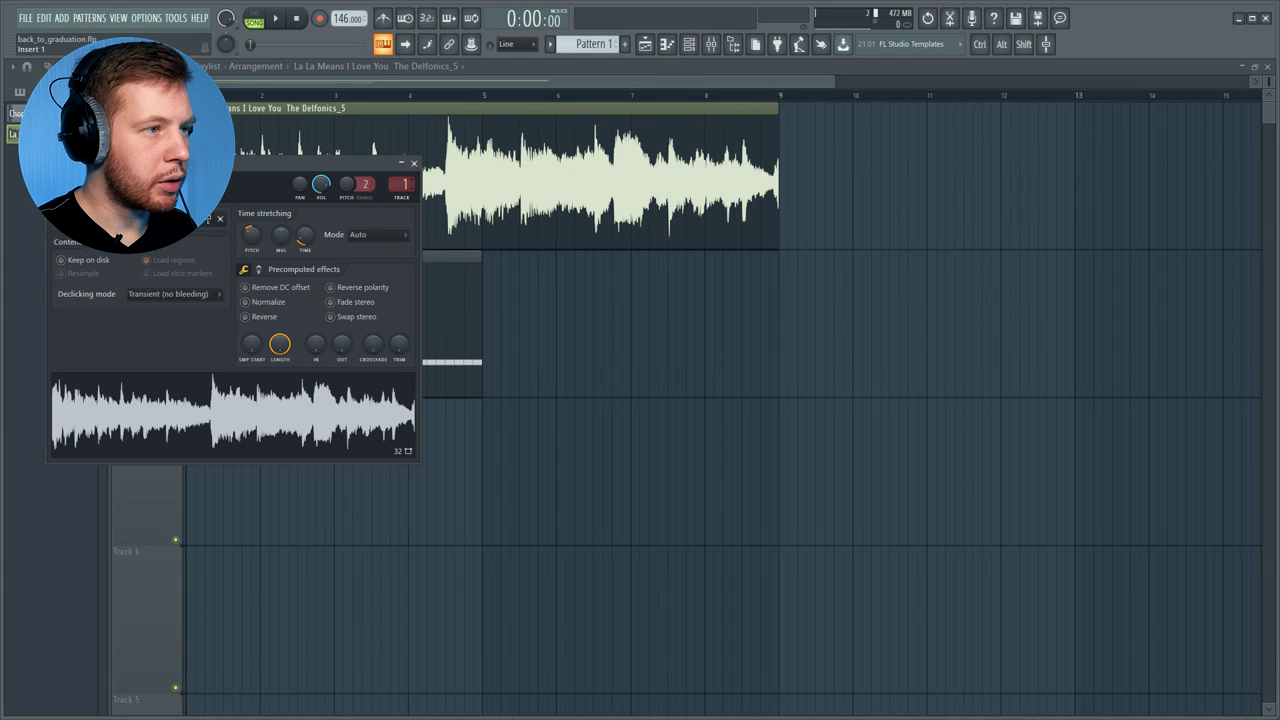
# Lower the volume of the sample's mixer track, Insert 1
pyautogui.rightClick(704, 350)
pyautogui.click(712, 45)
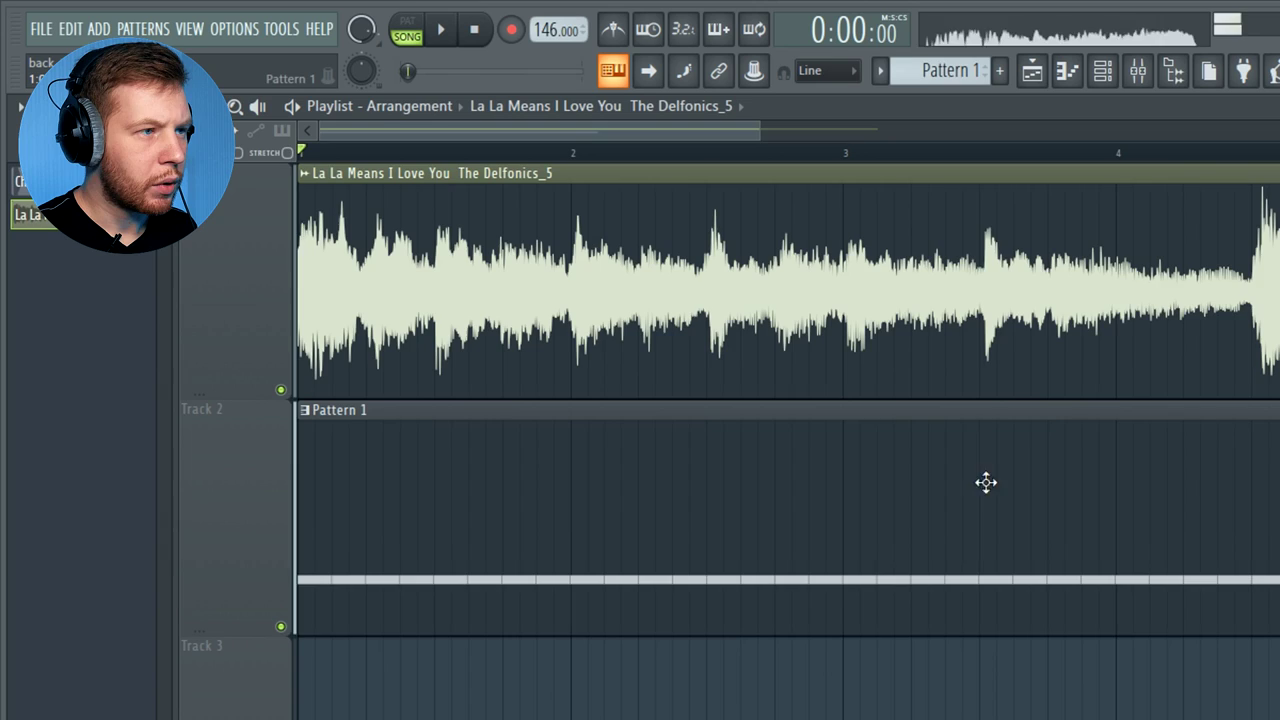
# Slice the sample clip at beat 3 of bar 2 and at bar 3, and slip the slices' audio onto the beats
pyautogui.scroll(3, 914, 346)
pyautogui.scroll(-2, 476, 330)
pyautogui.scroll(5, 440, 326)
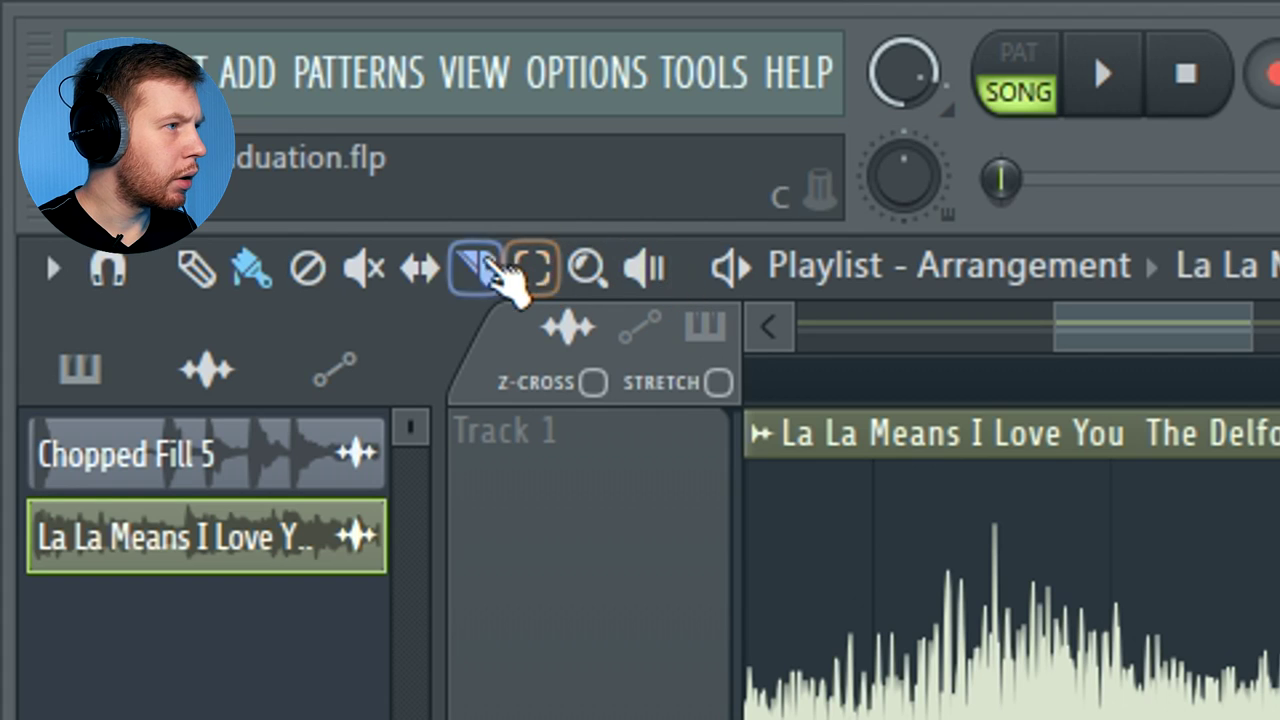
pyautogui.click(476, 268)
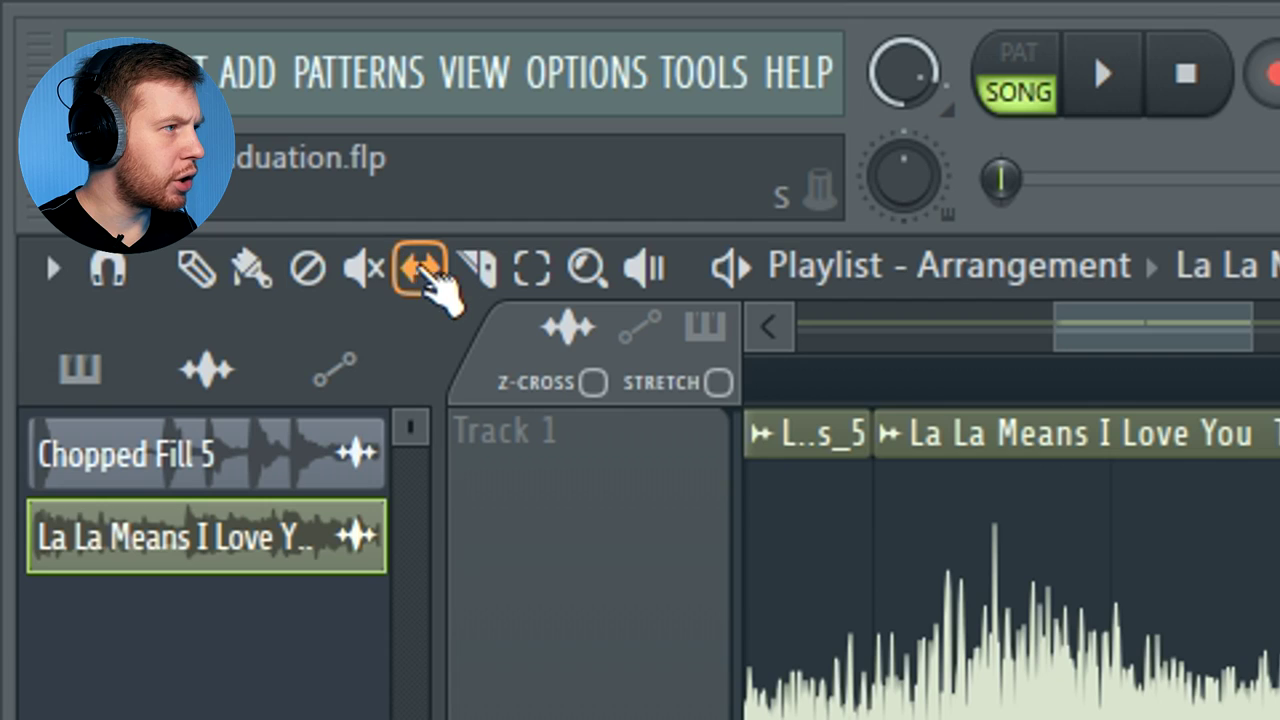
pyautogui.click(110, 70)
pyautogui.moveTo(1260, 675); pyautogui.dragTo(1227, 685)
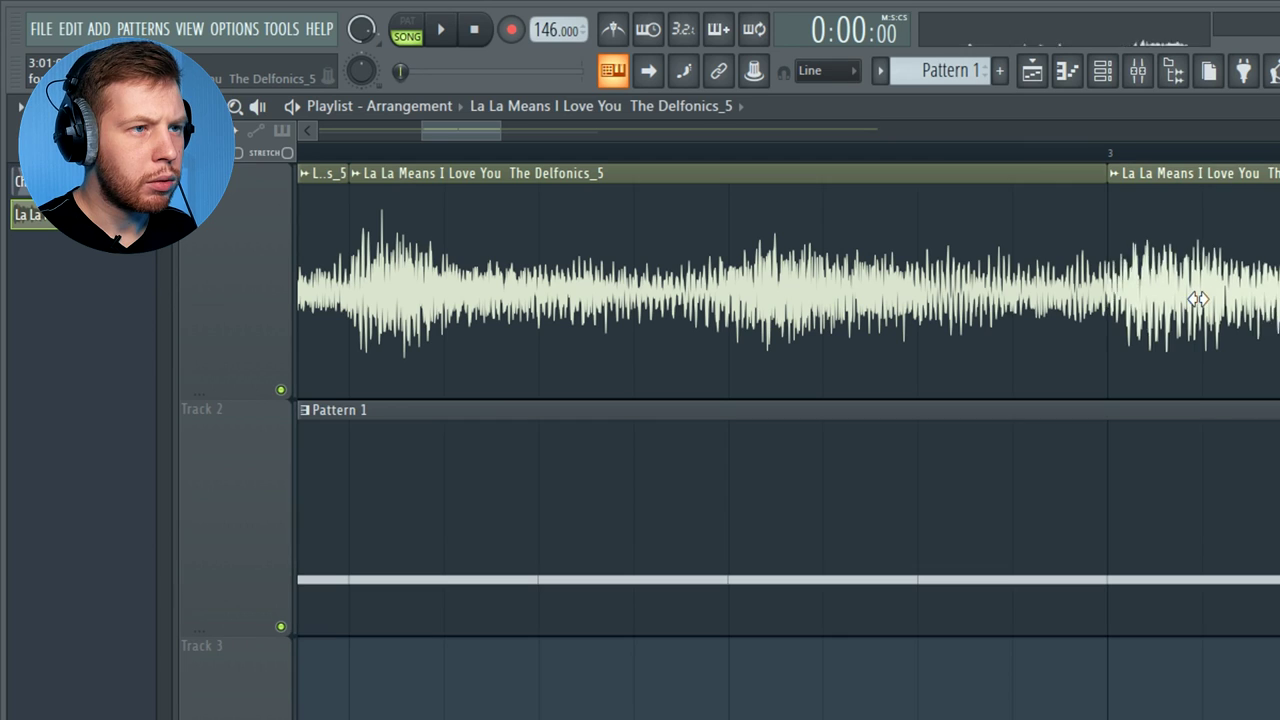
pyautogui.moveTo(1197, 300); pyautogui.dragTo(1187, 300)
# Play the adjusted slices together with the Pattern 1 beat to check their timing
pyautogui.press('space')
pyautogui.scroll(-2, 1140, 538)
pyautogui.scroll(-2, 1140, 538)
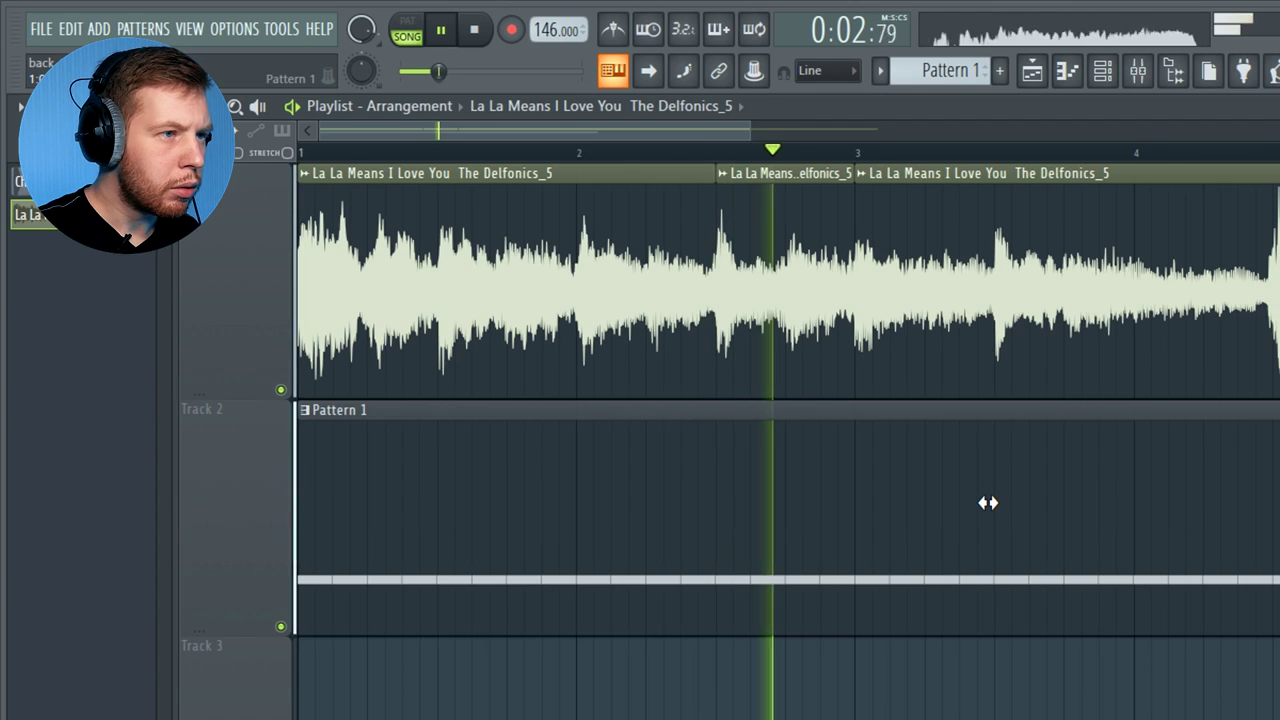
pyautogui.press('space')
# Copy the Pattern 1 clip on Track 2 to bar 5 and slice the sample clip at bar 5
pyautogui.scroll(-2, 961, 458)
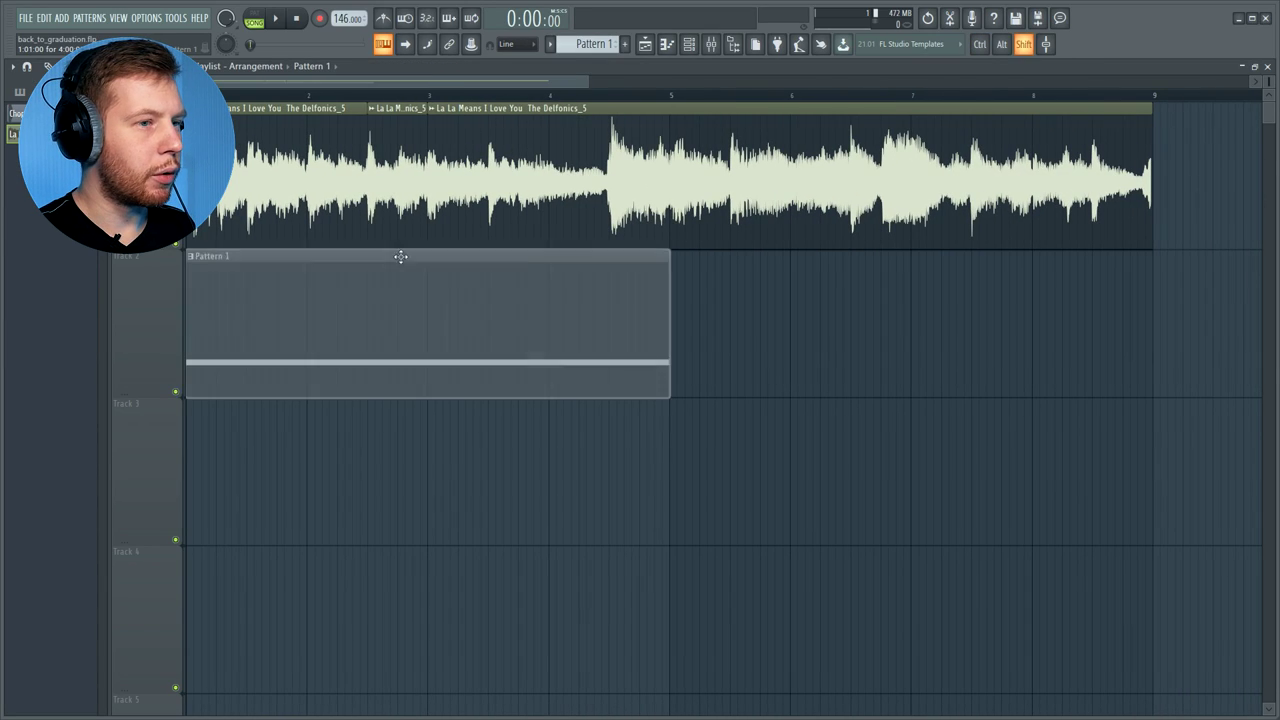
pyautogui.moveTo(400, 257); pyautogui.dragTo(868, 289)
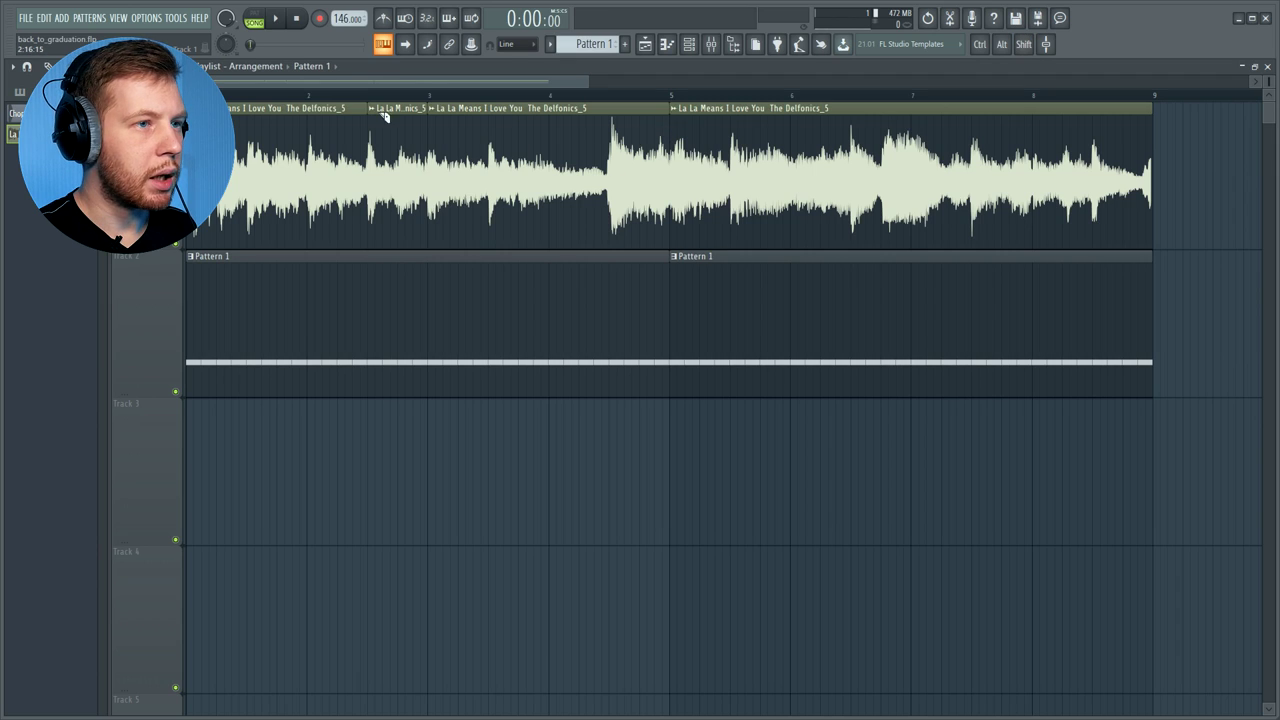
pyautogui.scroll(4, 643, 162)
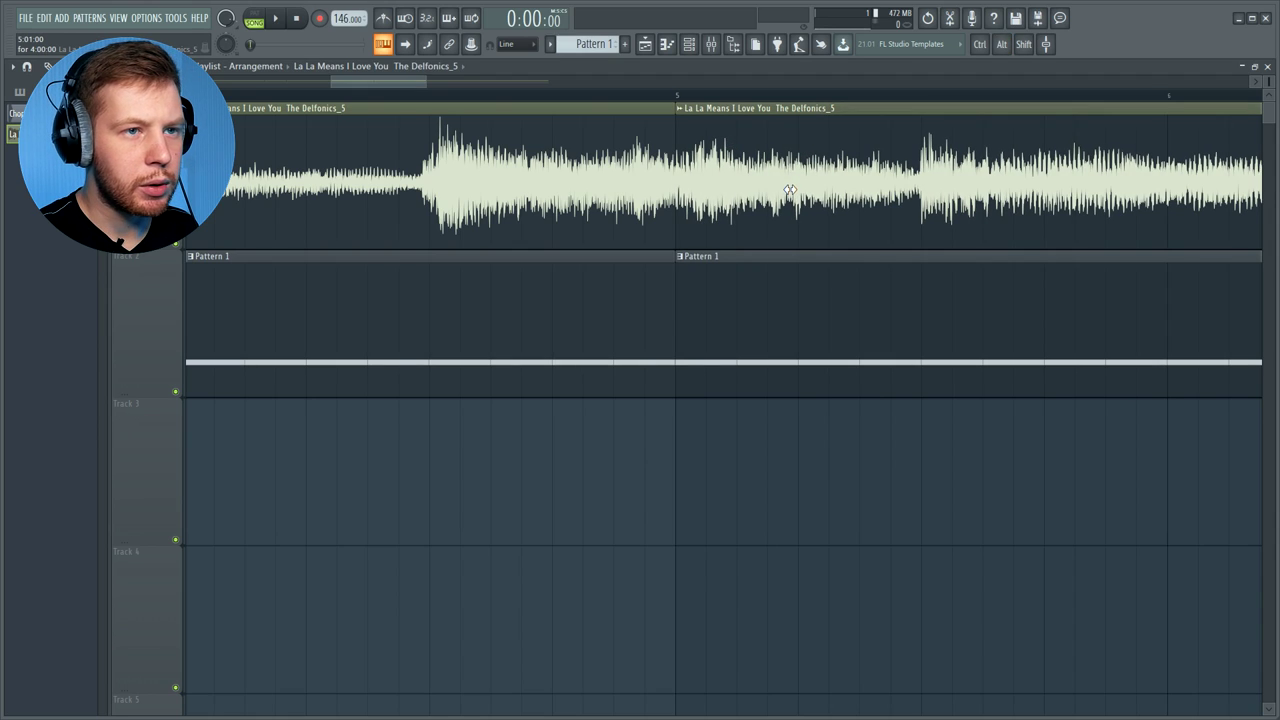
pyautogui.scroll(-2, 795, 190)
pyautogui.scroll(3, 1090, 222)
pyautogui.scroll(-2, 1010, 221)
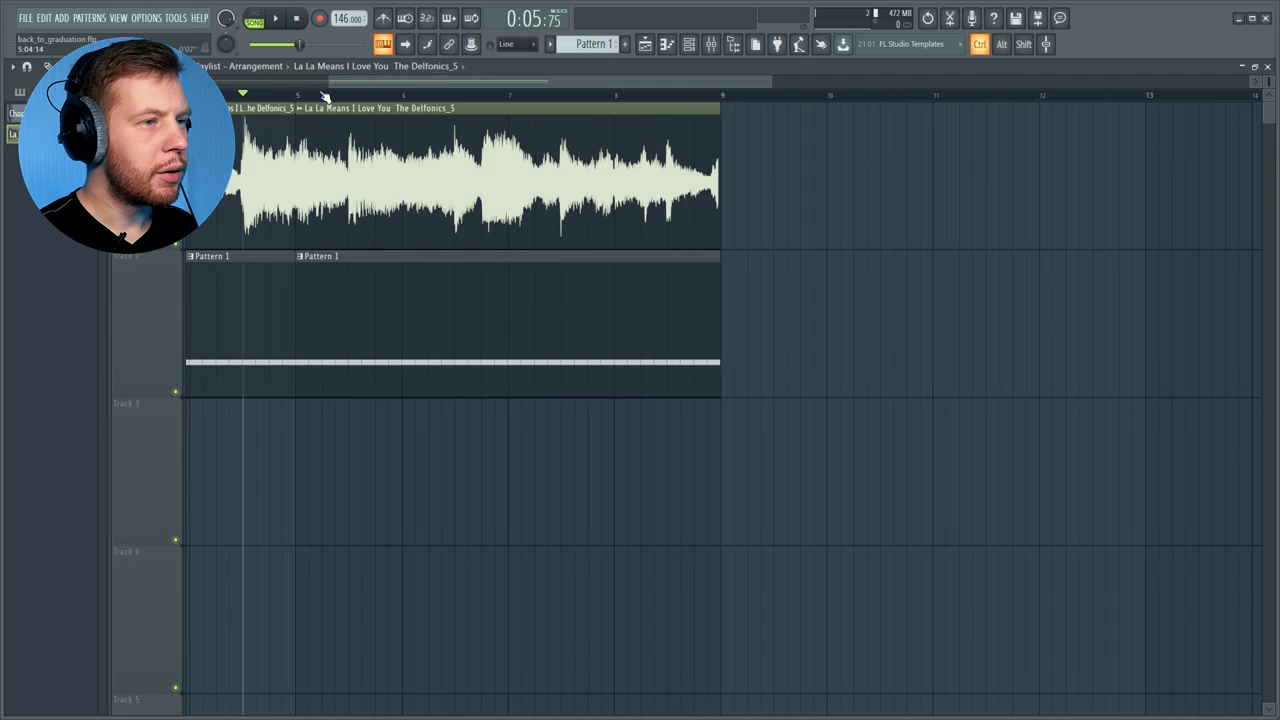
# Slice the sample clip at beat 3 of bar 7 and slip the new slice's audio onto the beat
pyautogui.scroll(2, 606, 205)
pyautogui.scroll(4, 539, 212)
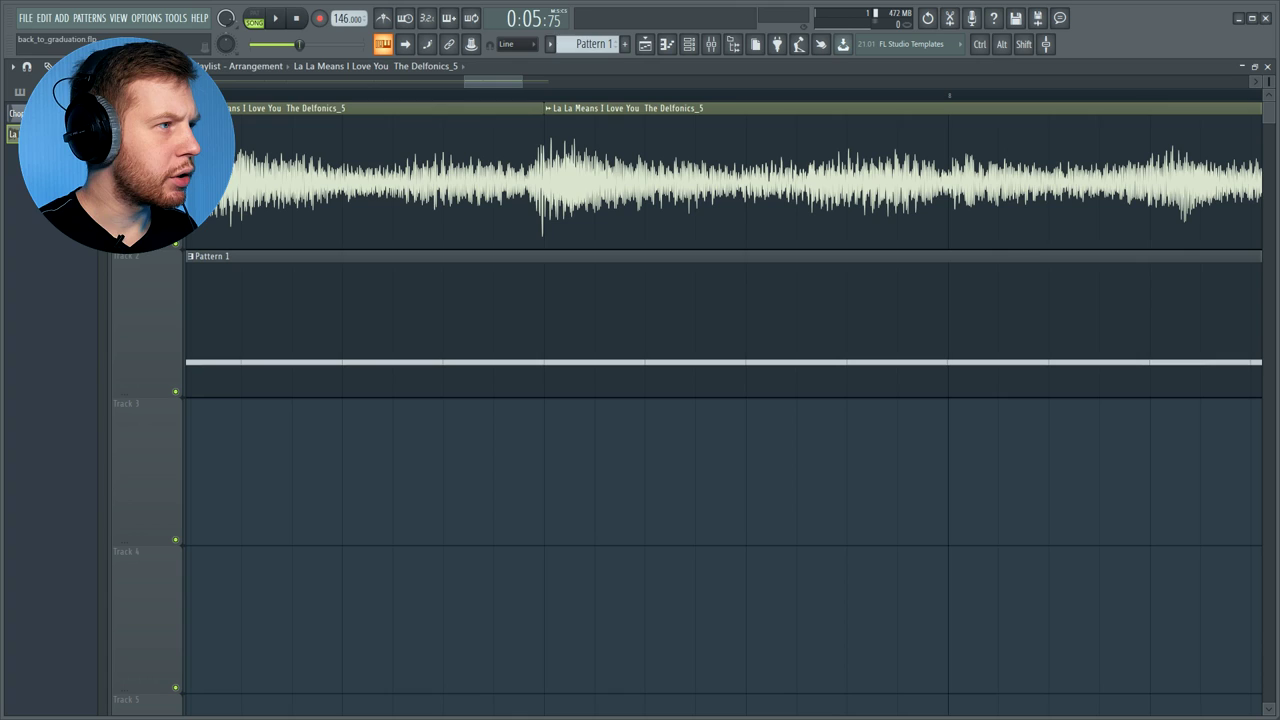
pyautogui.moveTo(576, 172); pyautogui.dragTo(586, 174)
pyautogui.scroll(-2, 590, 191)
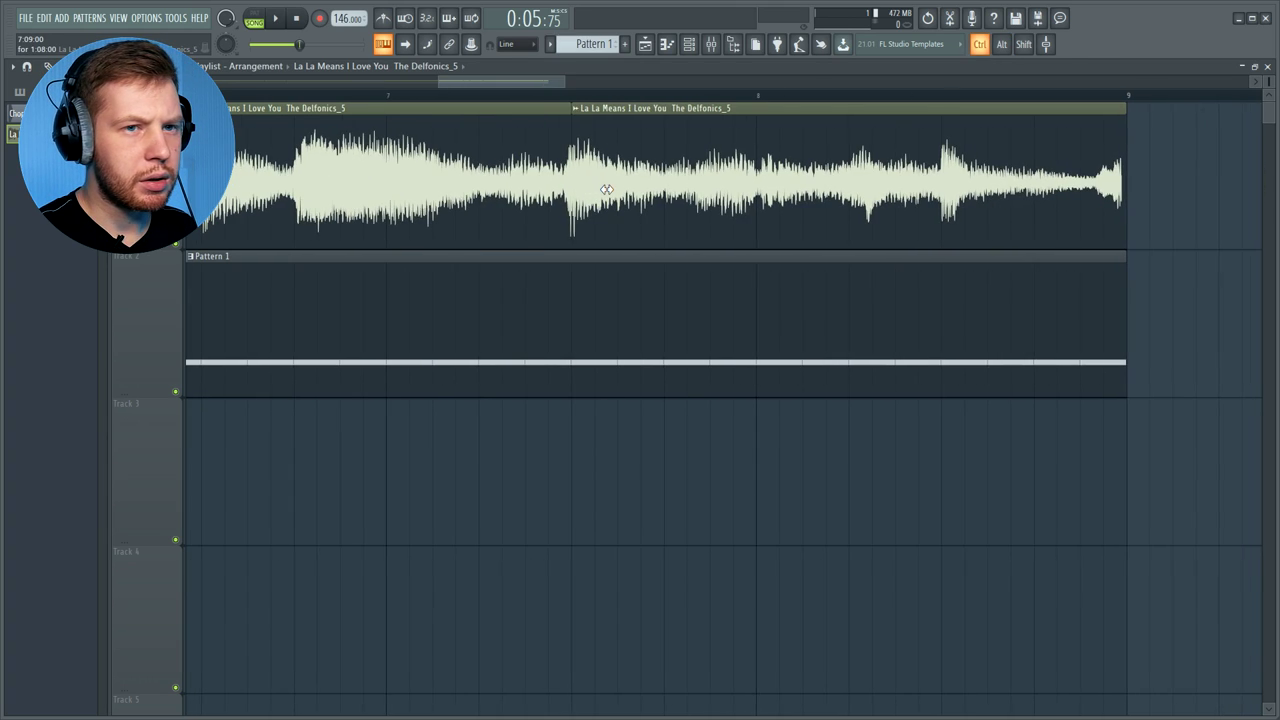
# Play the arrangement from bar 7 to check the timing of the last slice
pyautogui.click(388, 96)
pyautogui.click(389, 96)
pyautogui.click(394, 95)
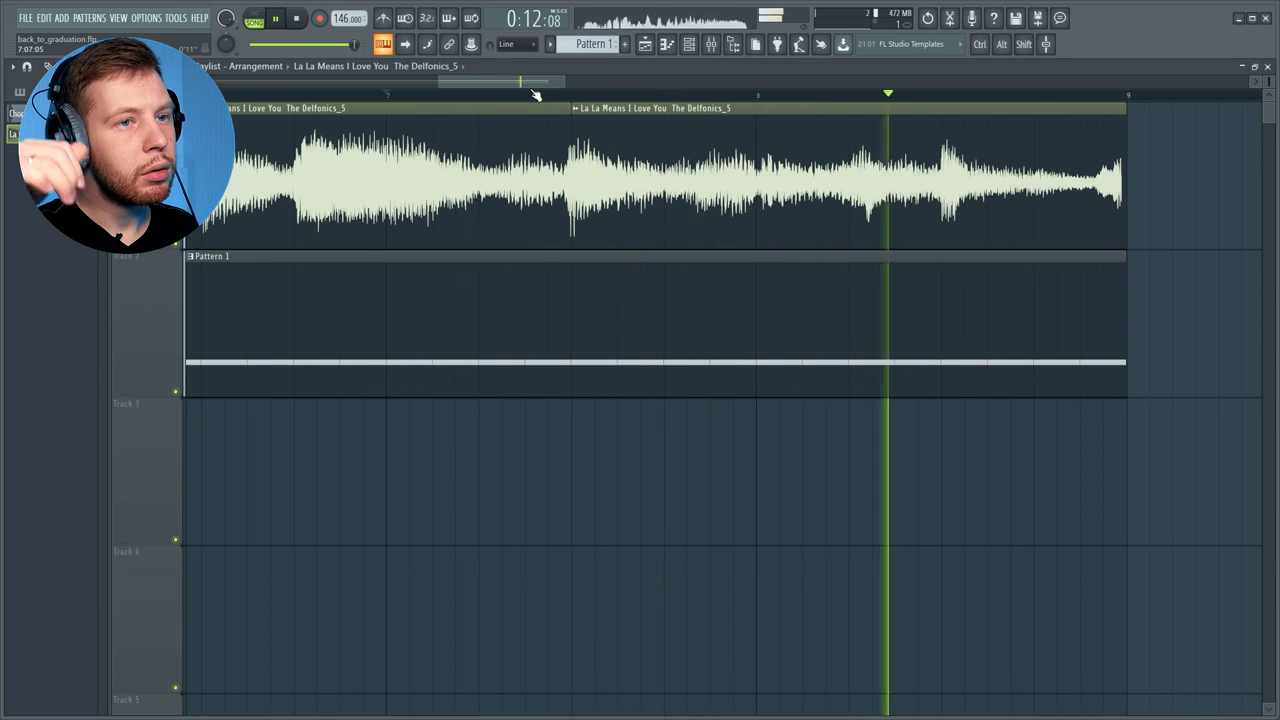
pyautogui.press('space')
# Slice the sample clip at bar 8's beat 4 and half a beat later, and replace the final slice with a copy of the preceding one
pyautogui.scroll(5, 1230, 164)
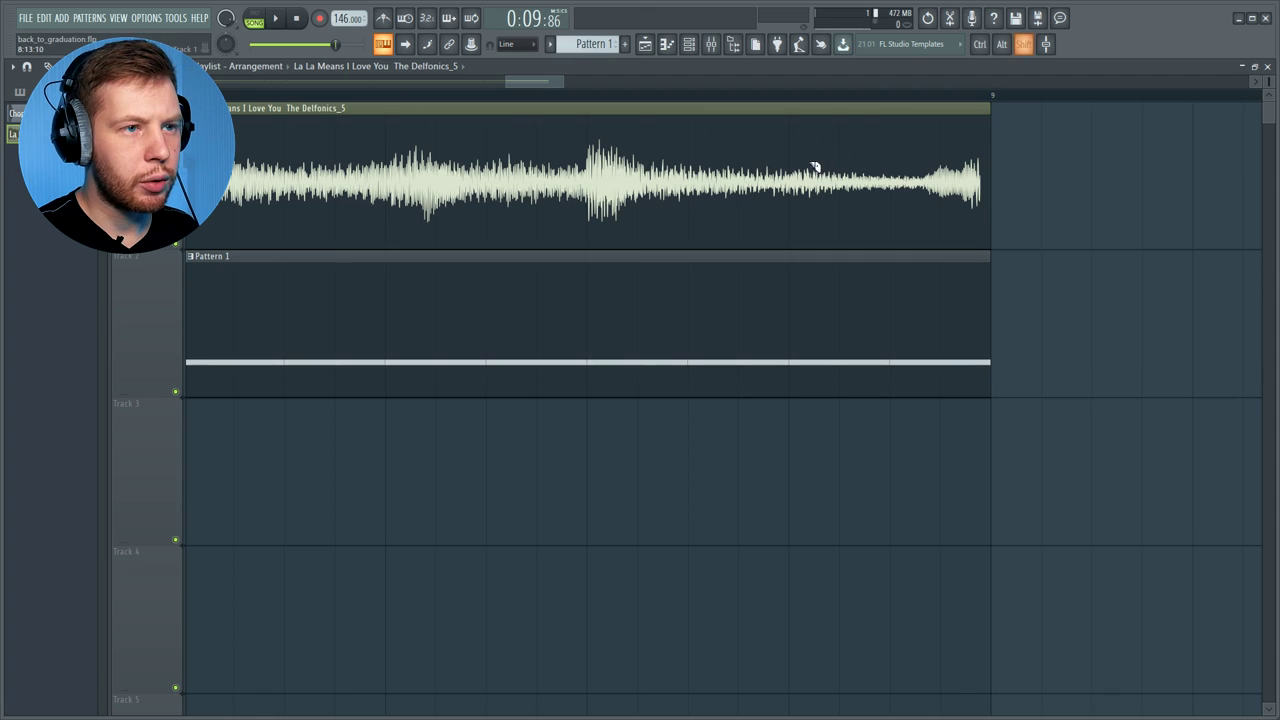
pyautogui.click(790, 180)
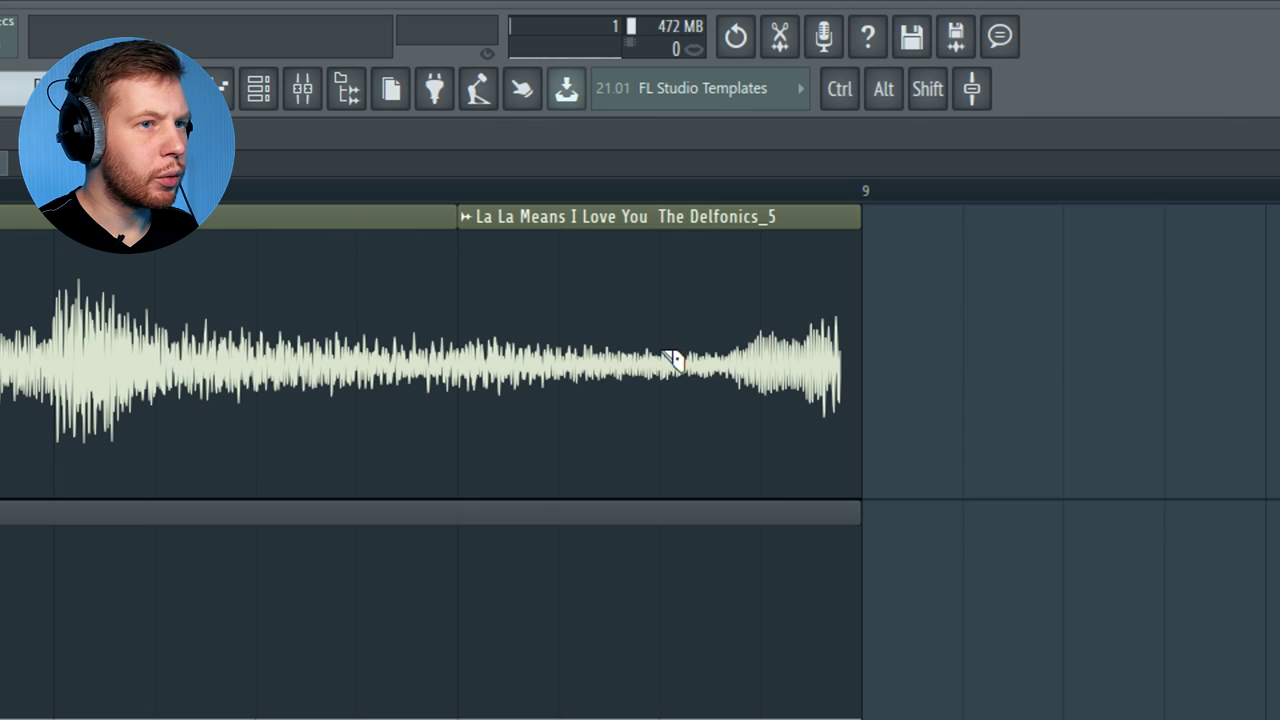
pyautogui.keyDown('shift'); pyautogui.click(660, 350); pyautogui.keyUp('shift')
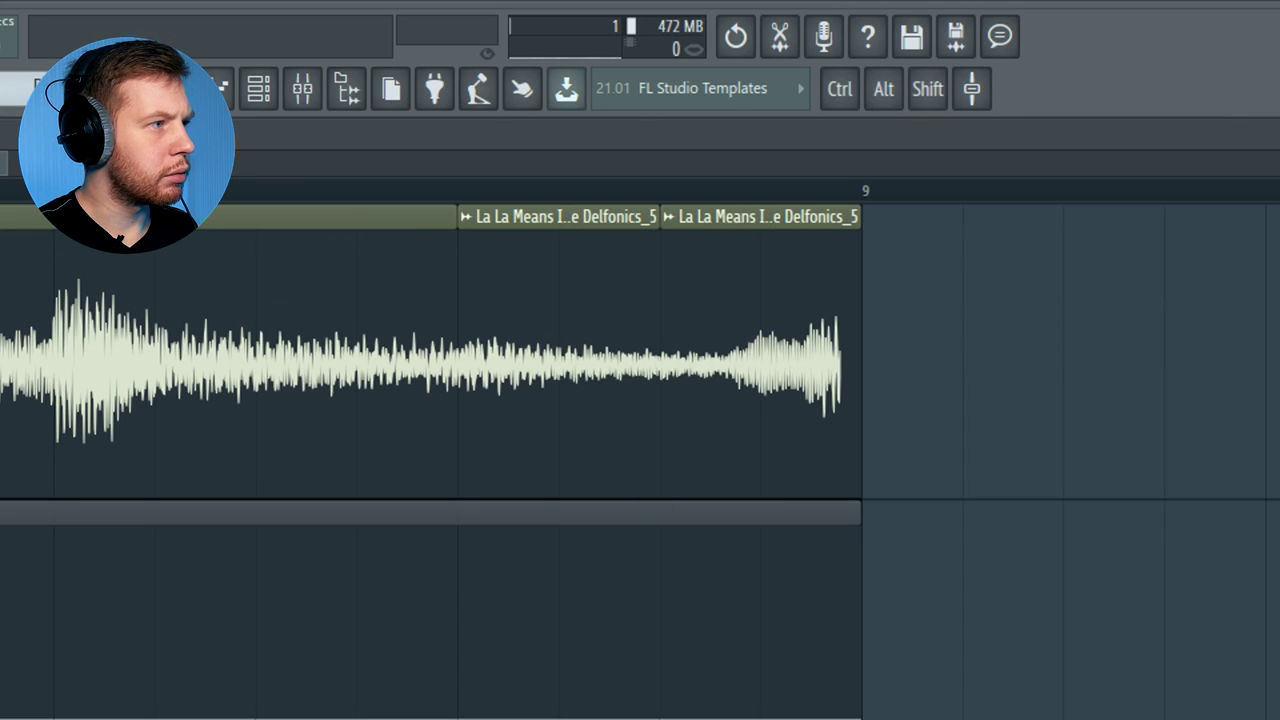
pyautogui.rightClick(784, 380)
pyautogui.moveTo(509, 223); pyautogui.dragTo(737, 251)
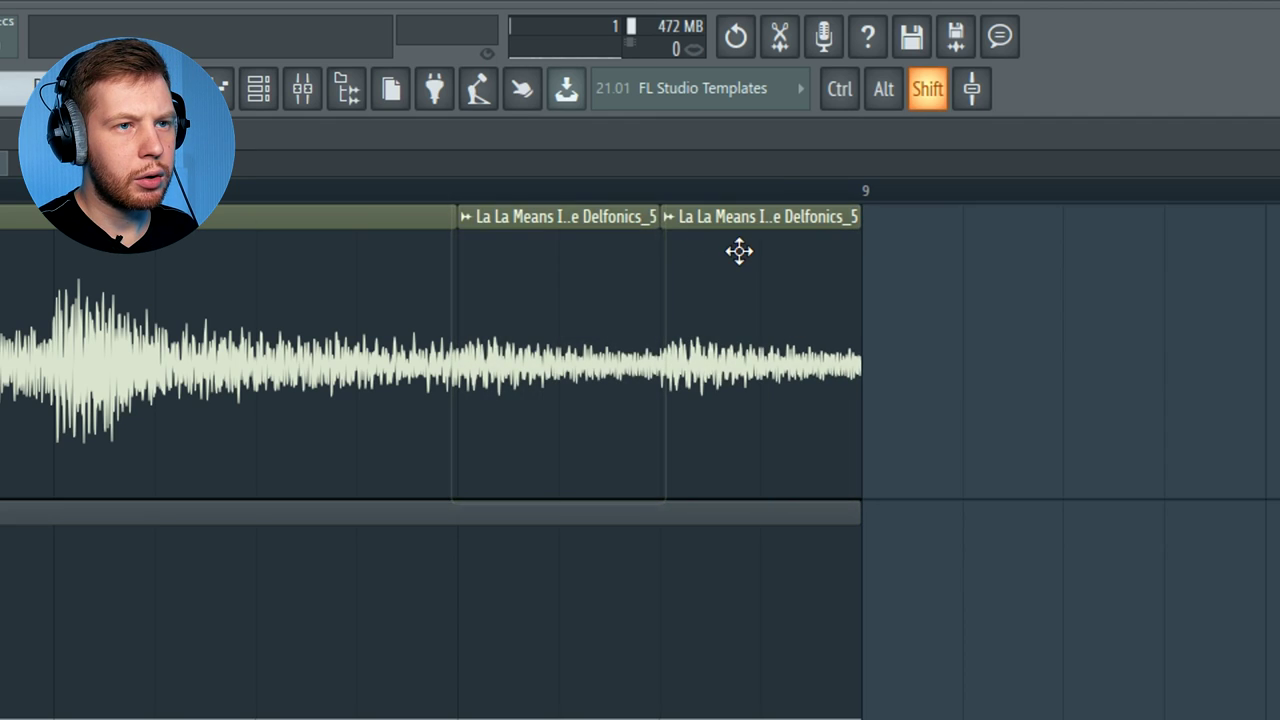
pyautogui.press('space')
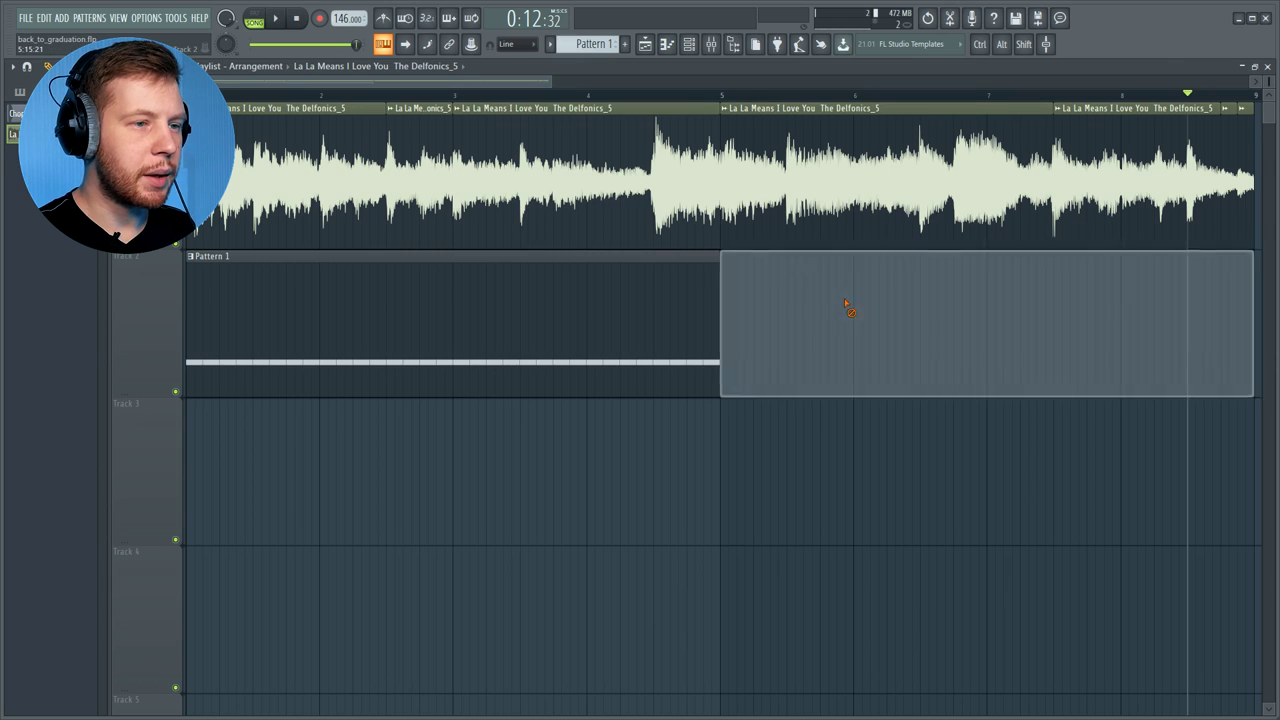
# Delete both Pattern 1 clips from Track 2 of the playlist
pyautogui.rightClick(849, 306)
pyautogui.rightClick(626, 314)
pyautogui.scroll(-4, 637, 322)
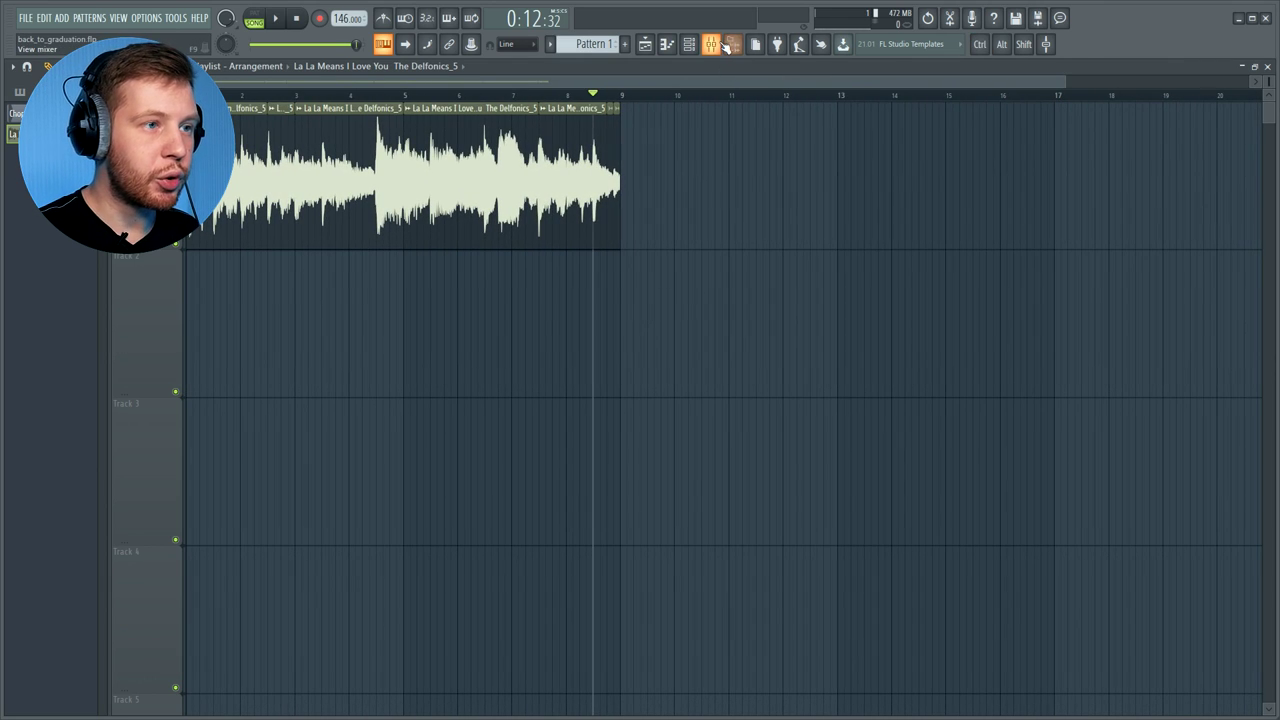
# Select a new passage of the song in Edison from about 47.67 to 58.96 seconds
pyautogui.click(725, 46)
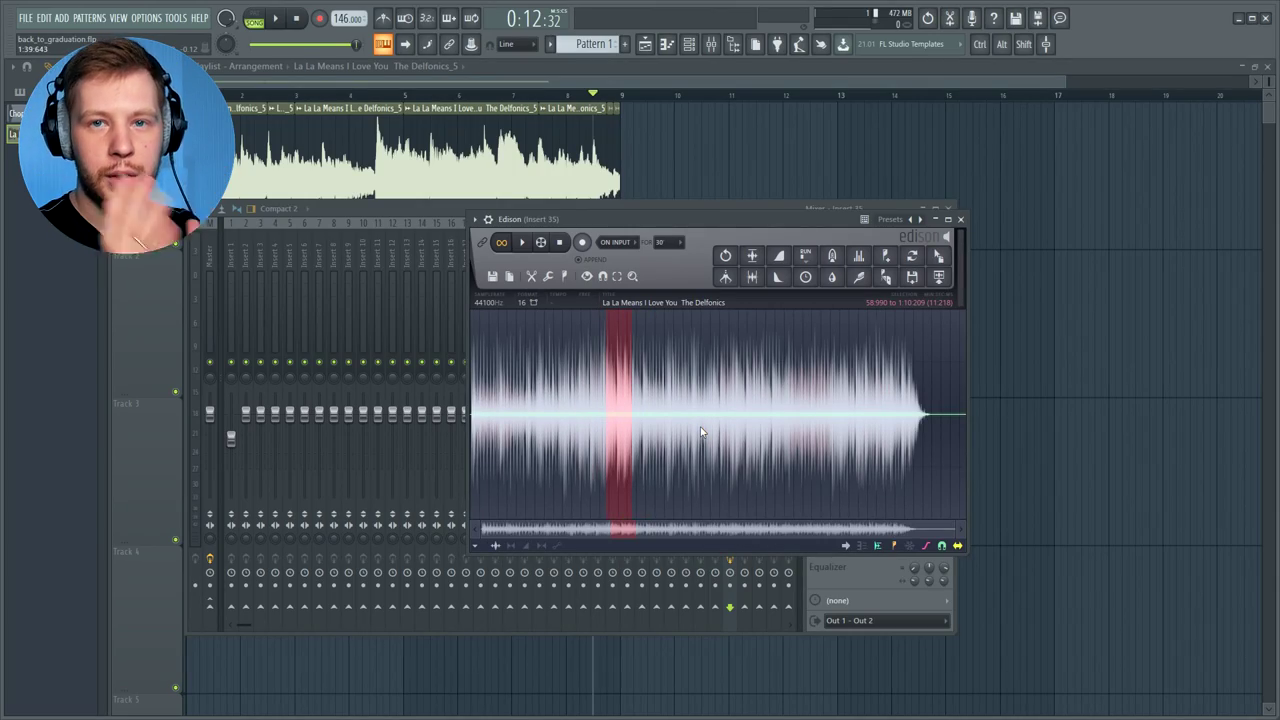
pyautogui.scroll(5, 567, 446)
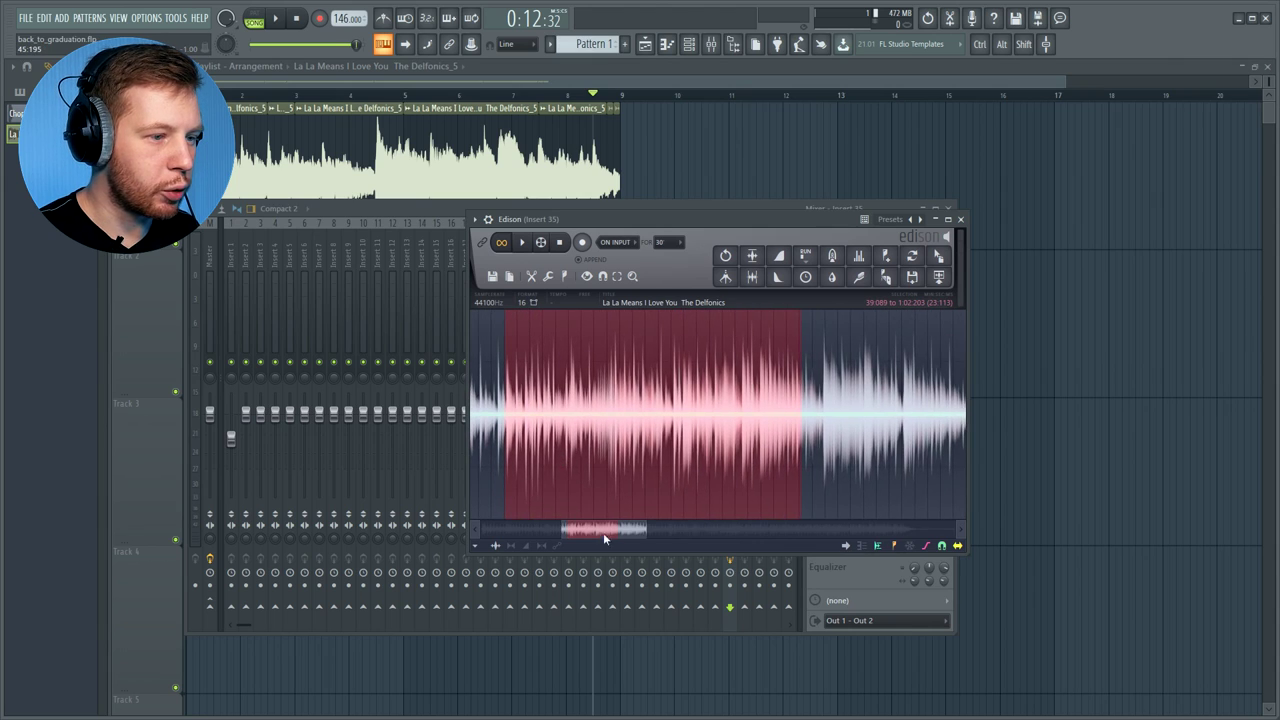
pyautogui.moveTo(604, 532); pyautogui.dragTo(574, 503)
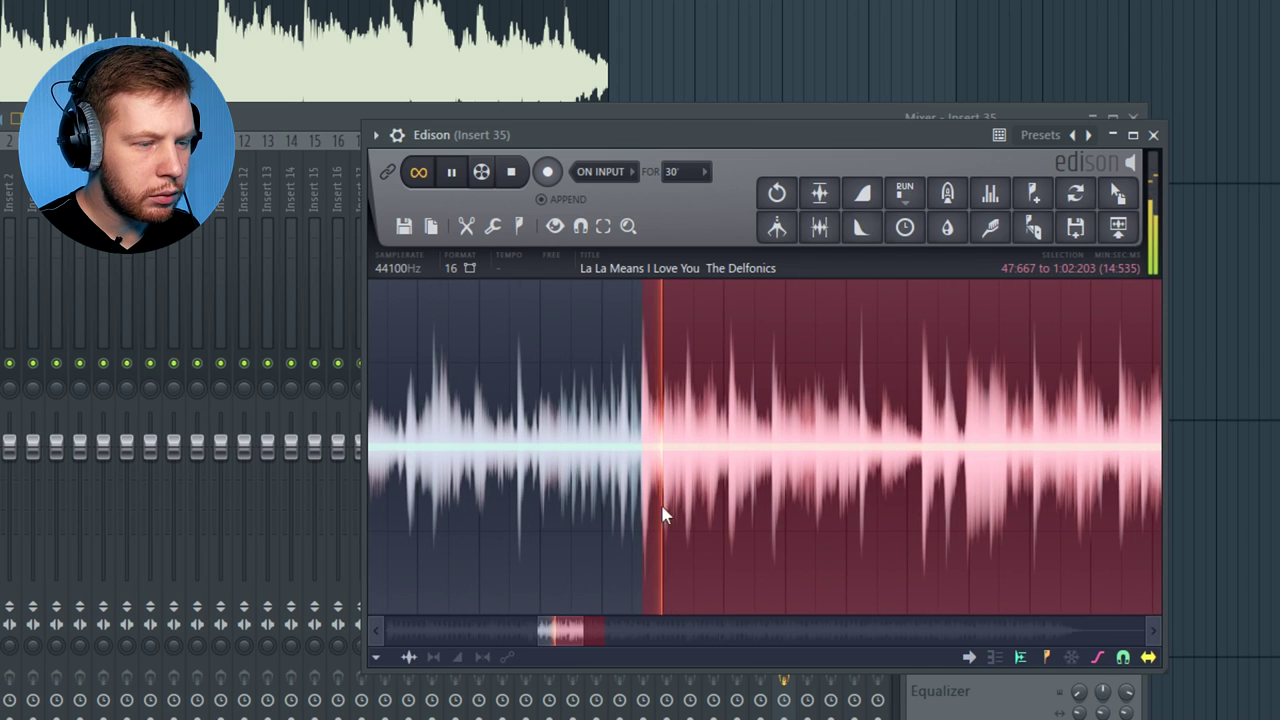
pyautogui.scroll(-3, 749, 455)
pyautogui.scroll(2, 821, 447)
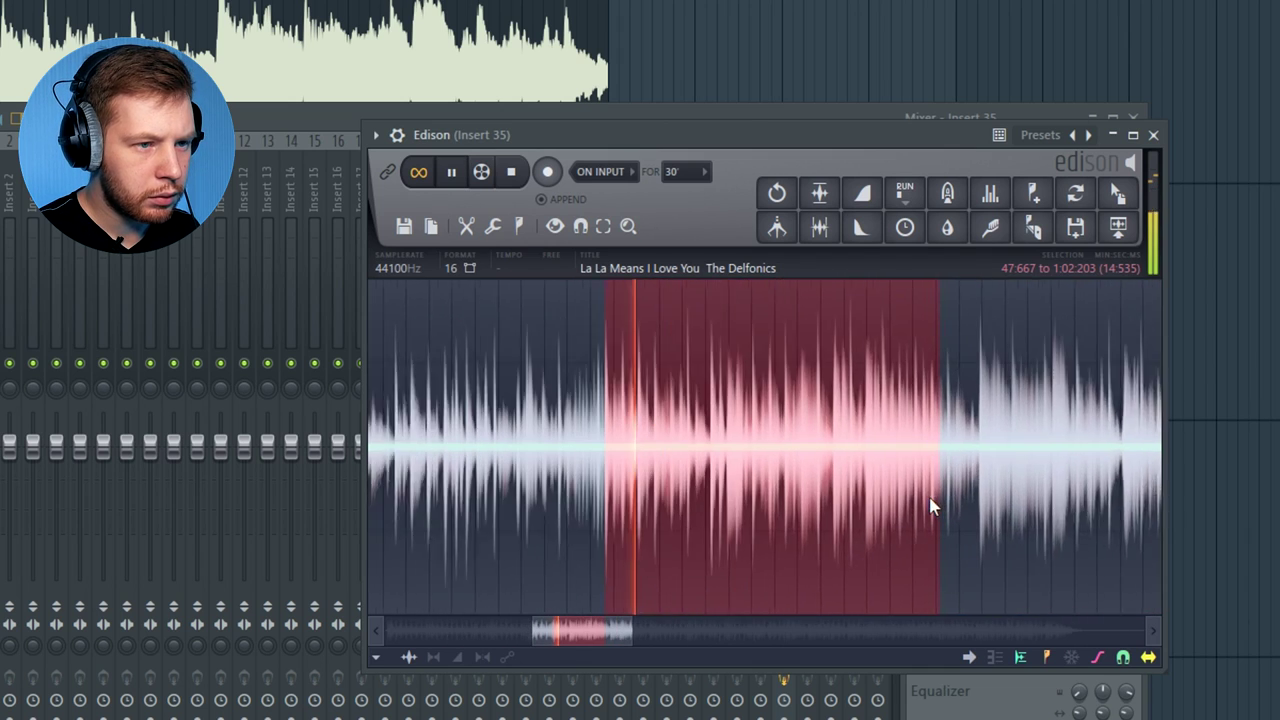
pyautogui.hscroll(1, 886, 449)
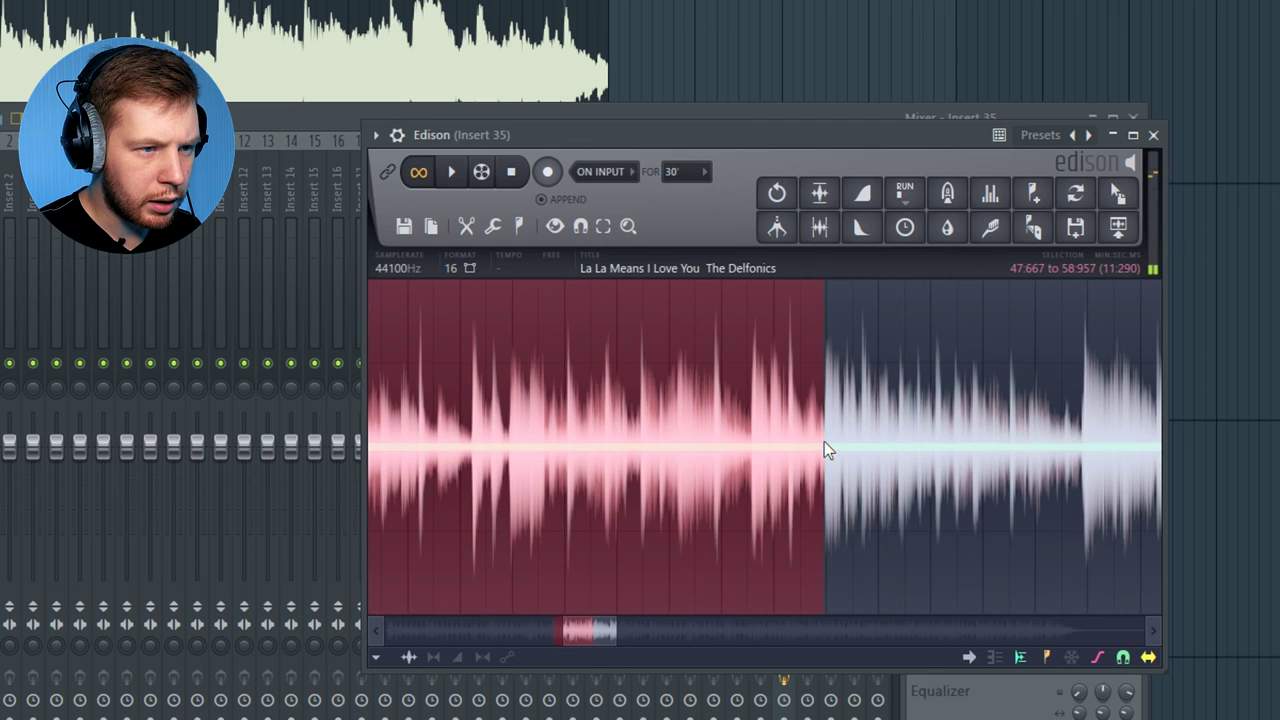
pyautogui.scroll(5, 826, 445)
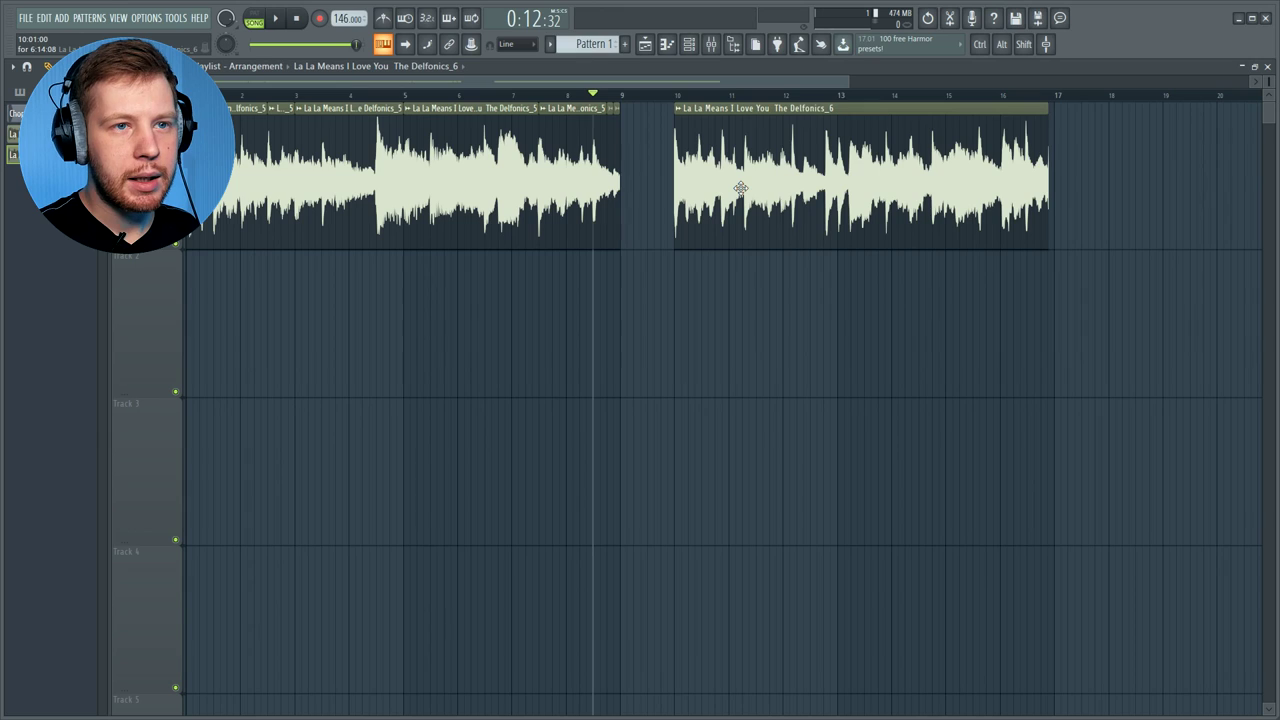
# Place the new sample clip on Track 1 at bar 13 and stretch it to exactly eight bars
pyautogui.moveTo(740, 190); pyautogui.dragTo(904, 222)
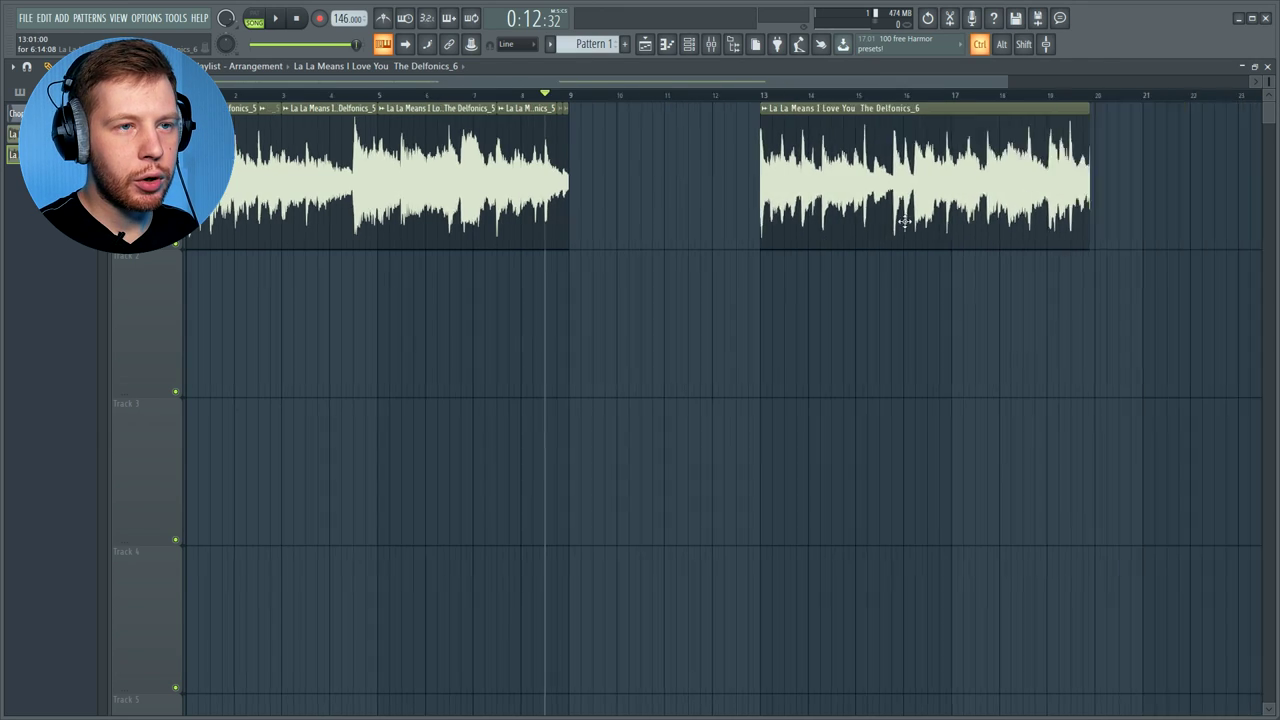
pyautogui.scroll(-1, 904, 222)
pyautogui.doubleClick(837, 189)
pyautogui.moveTo(322, 252)
pyautogui.mouseDown()
pyautogui.moveTo(322, 272)
pyautogui.moveTo(322, 244)
pyautogui.mouseUp()
pyautogui.press('Escape')
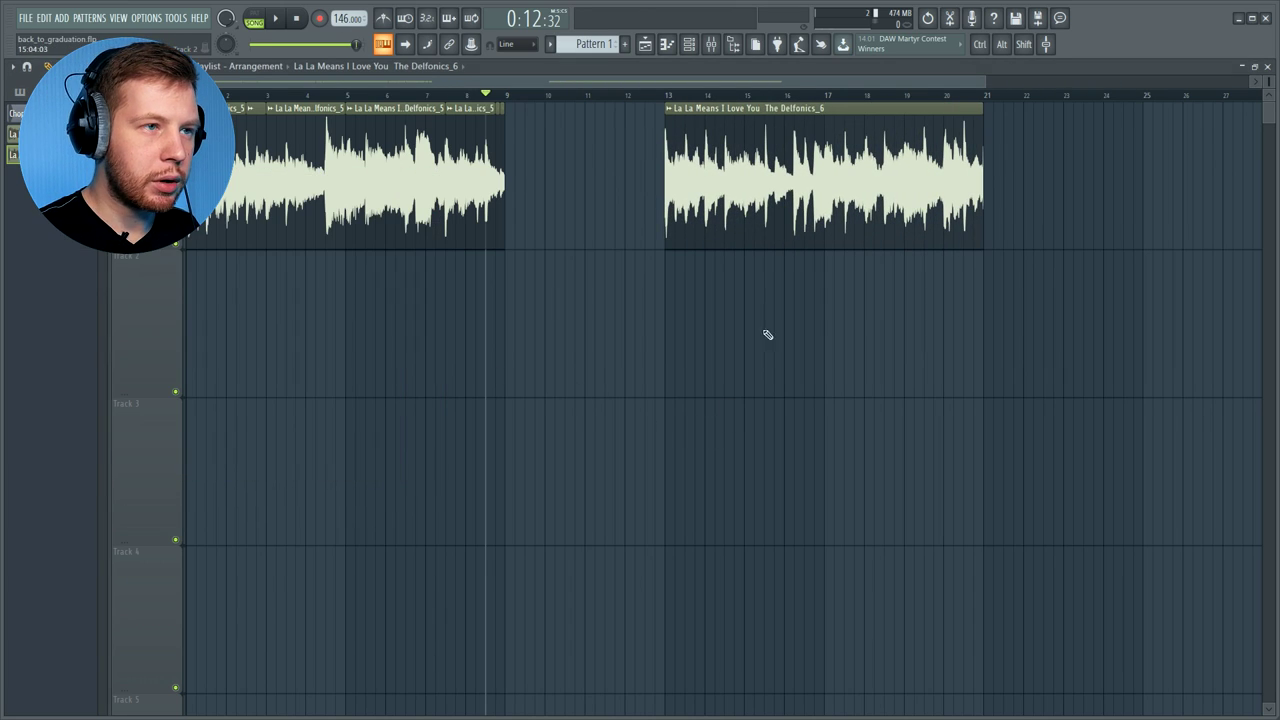
# Set the time-stretching mode of the sample at bar 13 to Auto and play it from its start
pyautogui.click(667, 96)
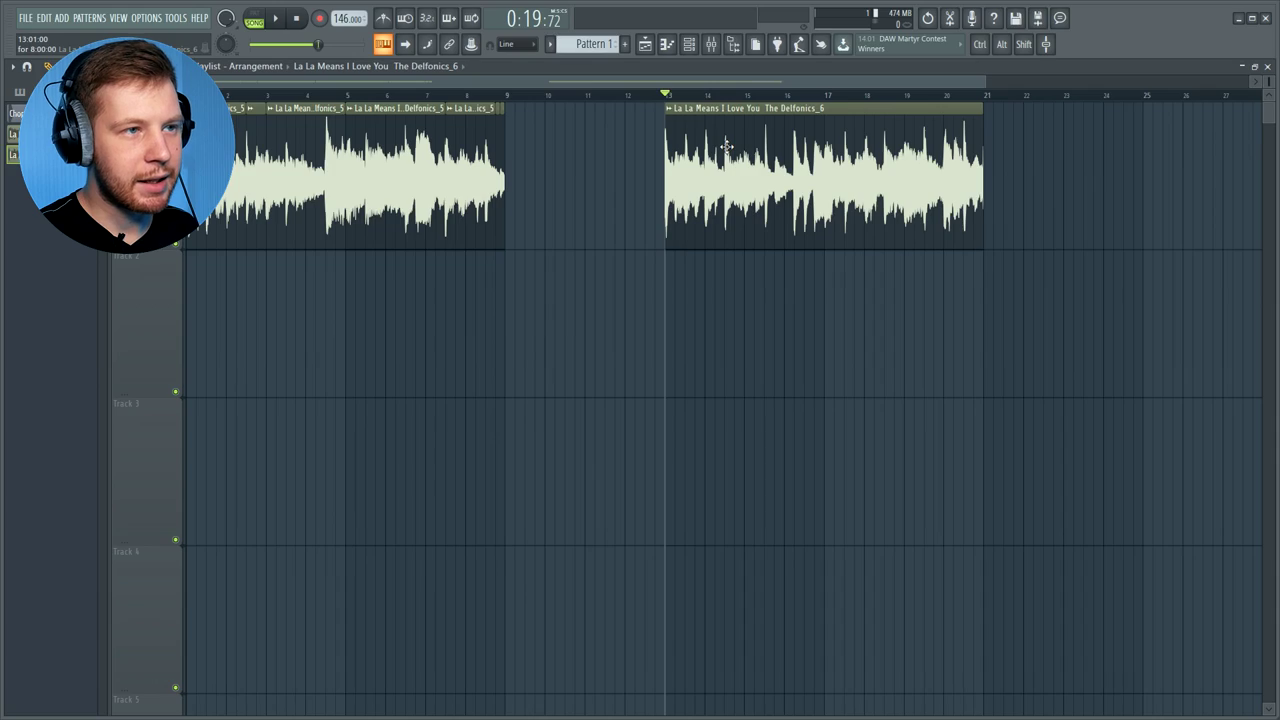
pyautogui.doubleClick(727, 146)
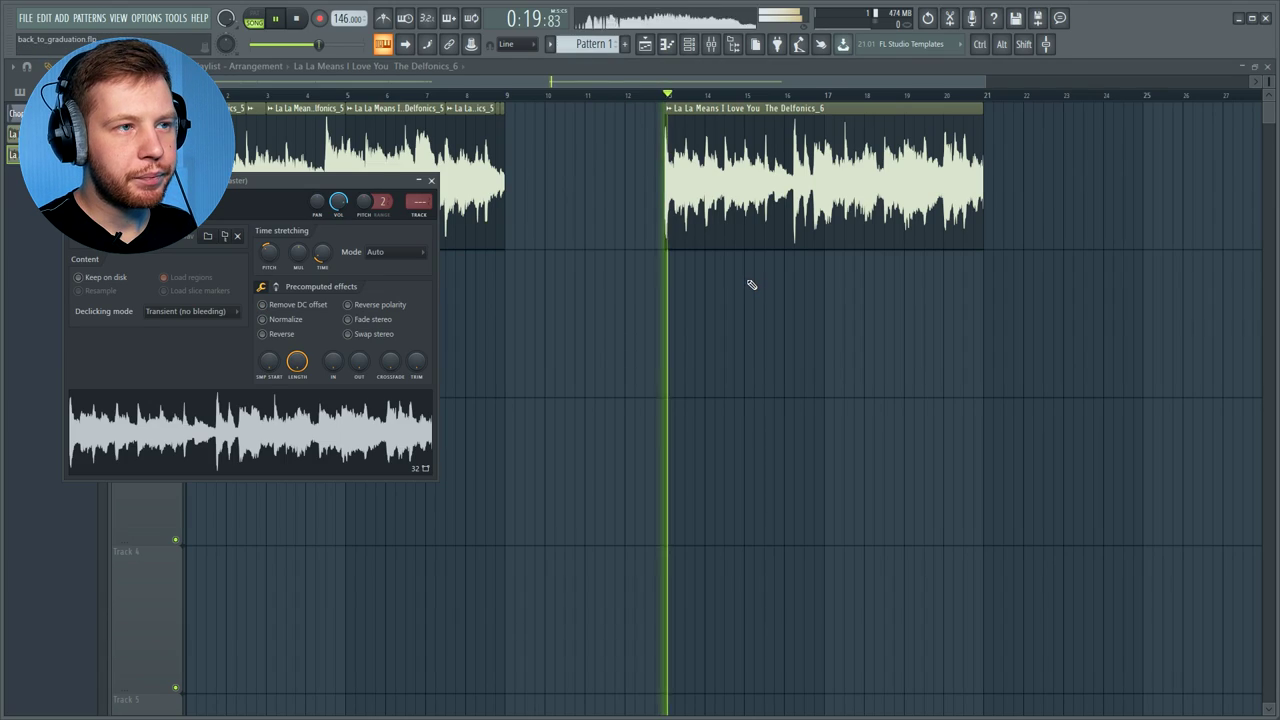
pyautogui.press('Escape')
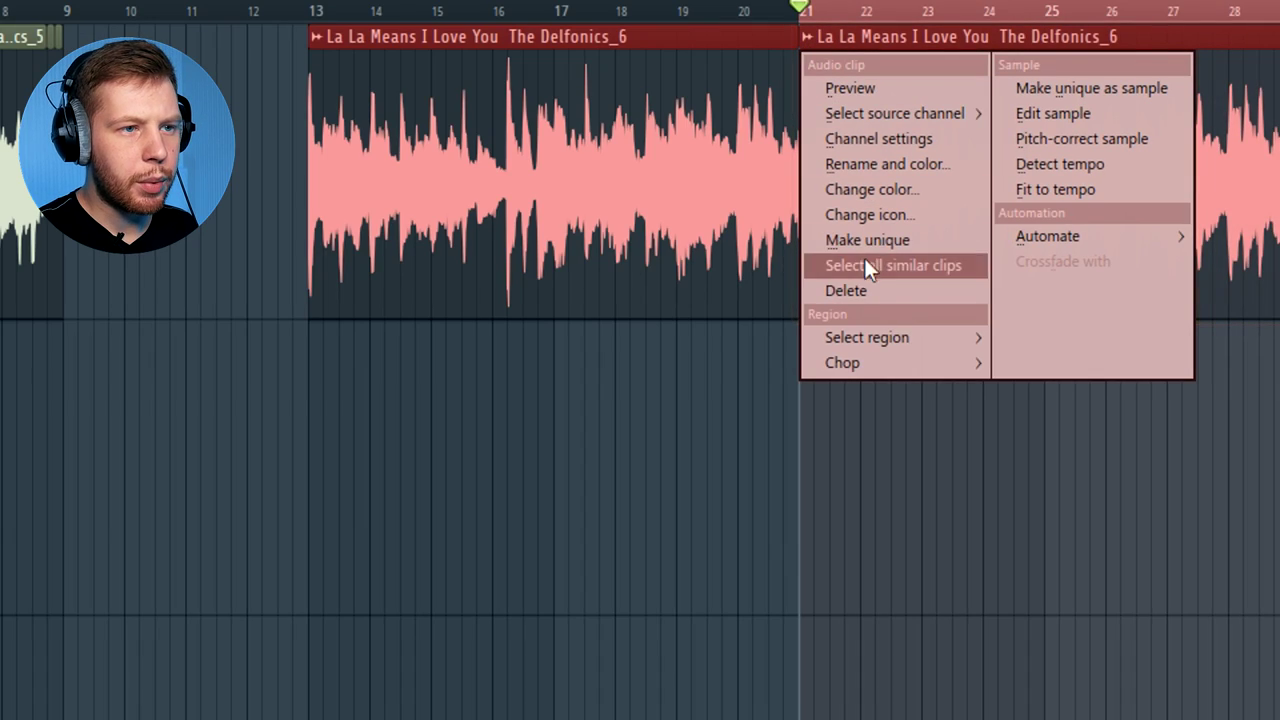
# Duplicate the eight-bar clip to bar 21 and chop the copy in beats
pyautogui.moveTo(1010, 321)
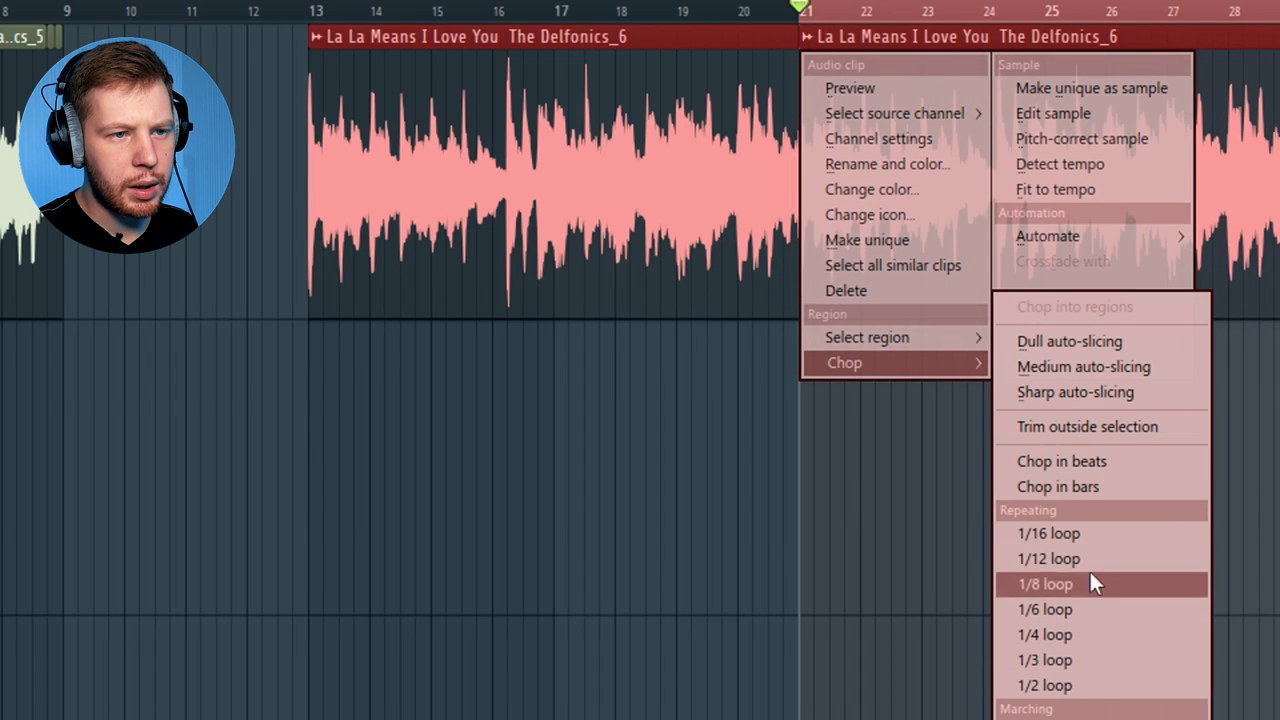
pyautogui.click(1100, 459)
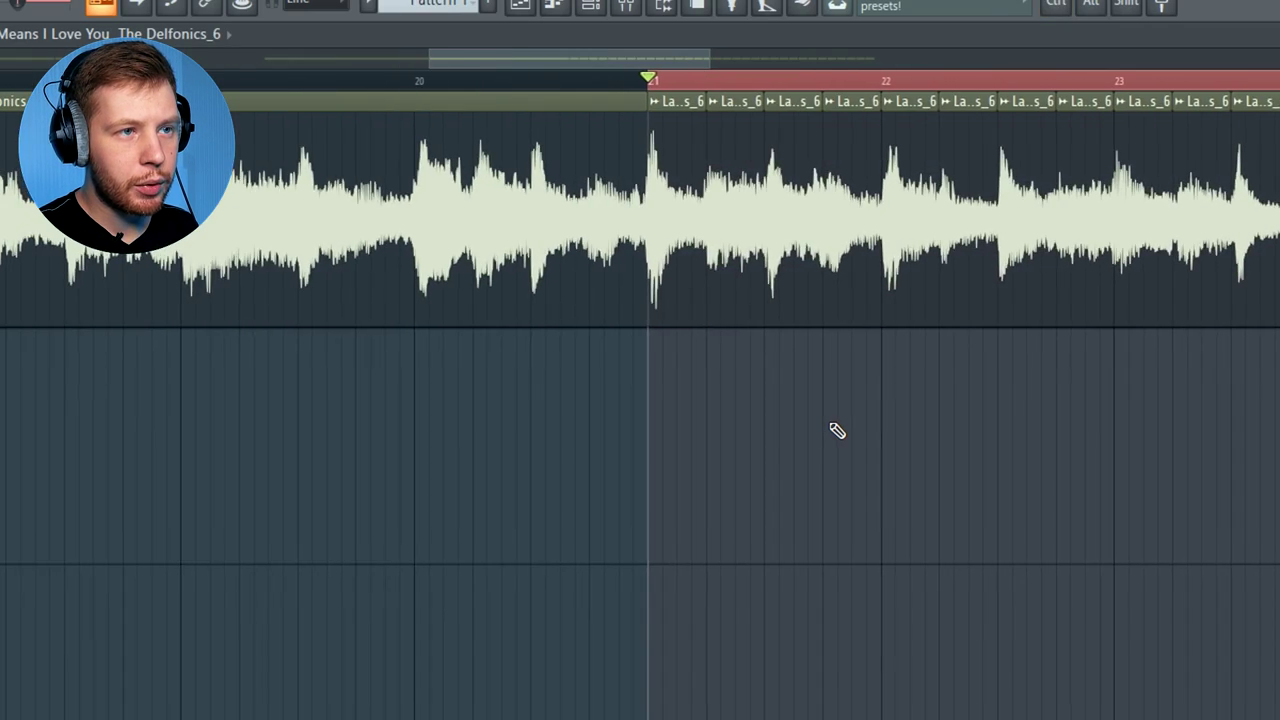
# Play the chopped copy from bar 21 and examine how its hits line up with the beat grid
pyautogui.press('space')
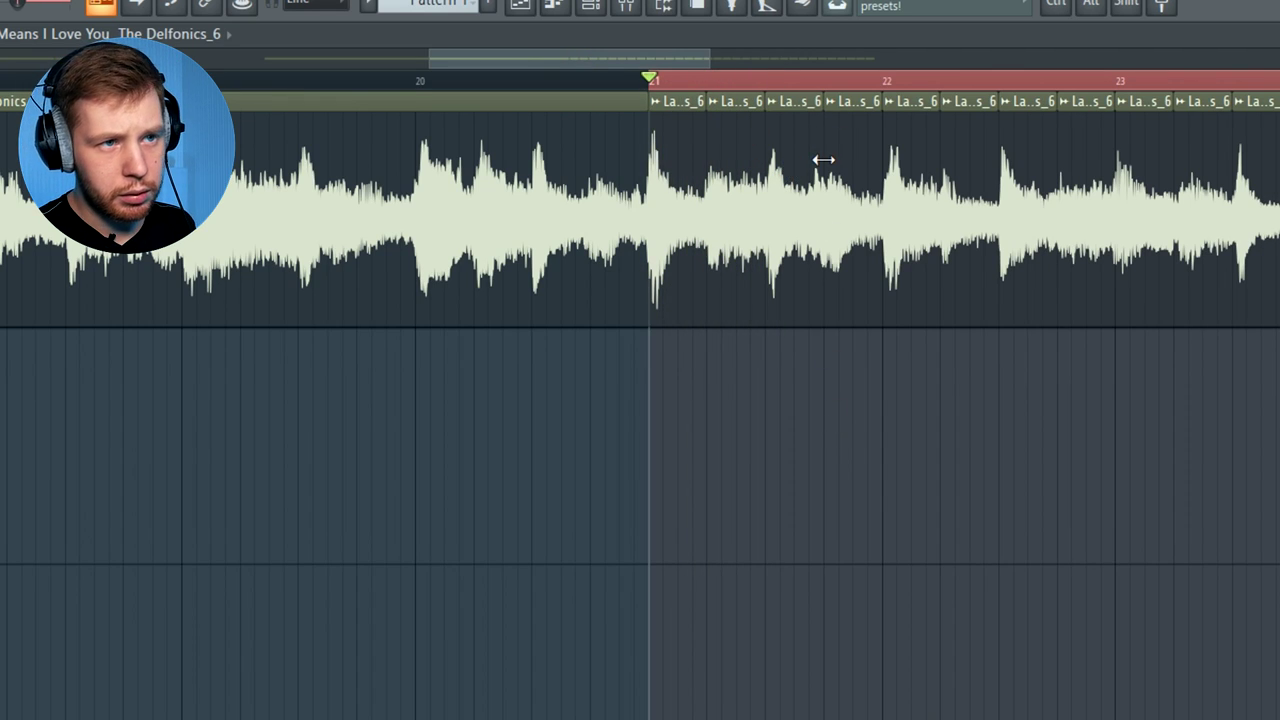
pyautogui.scroll(-6, 812, 295)
pyautogui.scroll(2, 1150, 366)
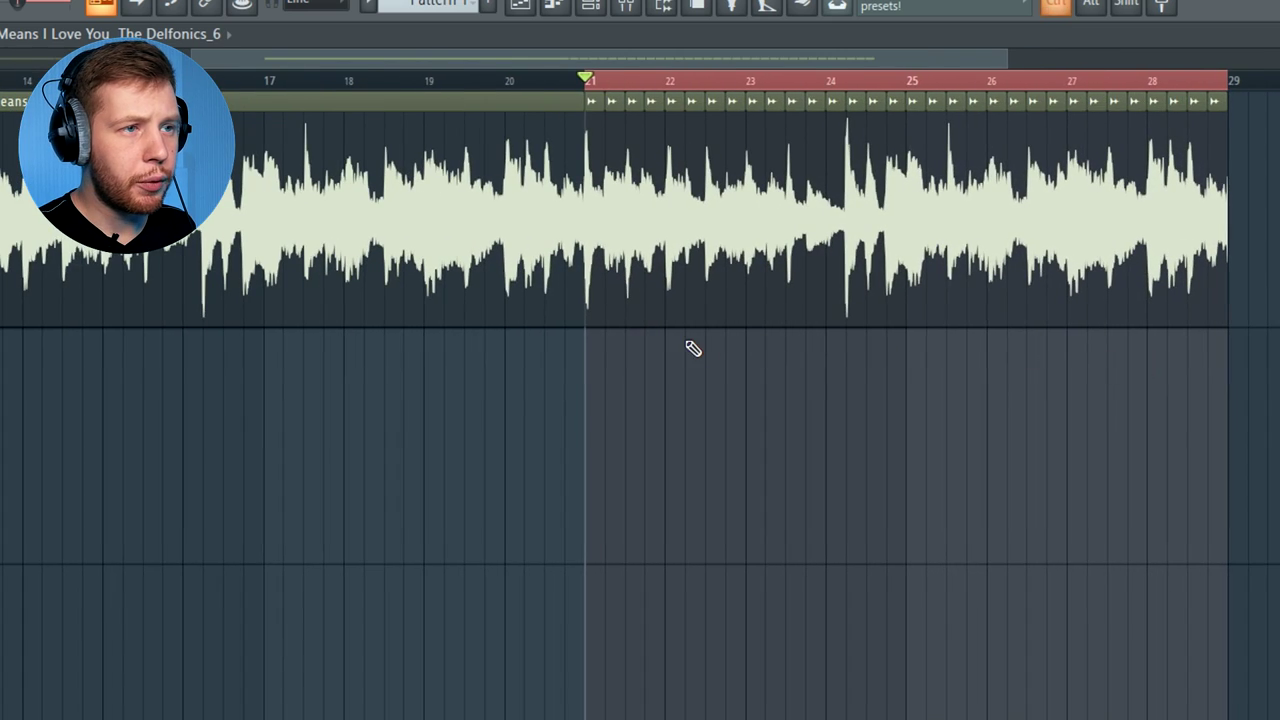
pyautogui.scroll(3, 689, 347)
pyautogui.scroll(3, 626, 318)
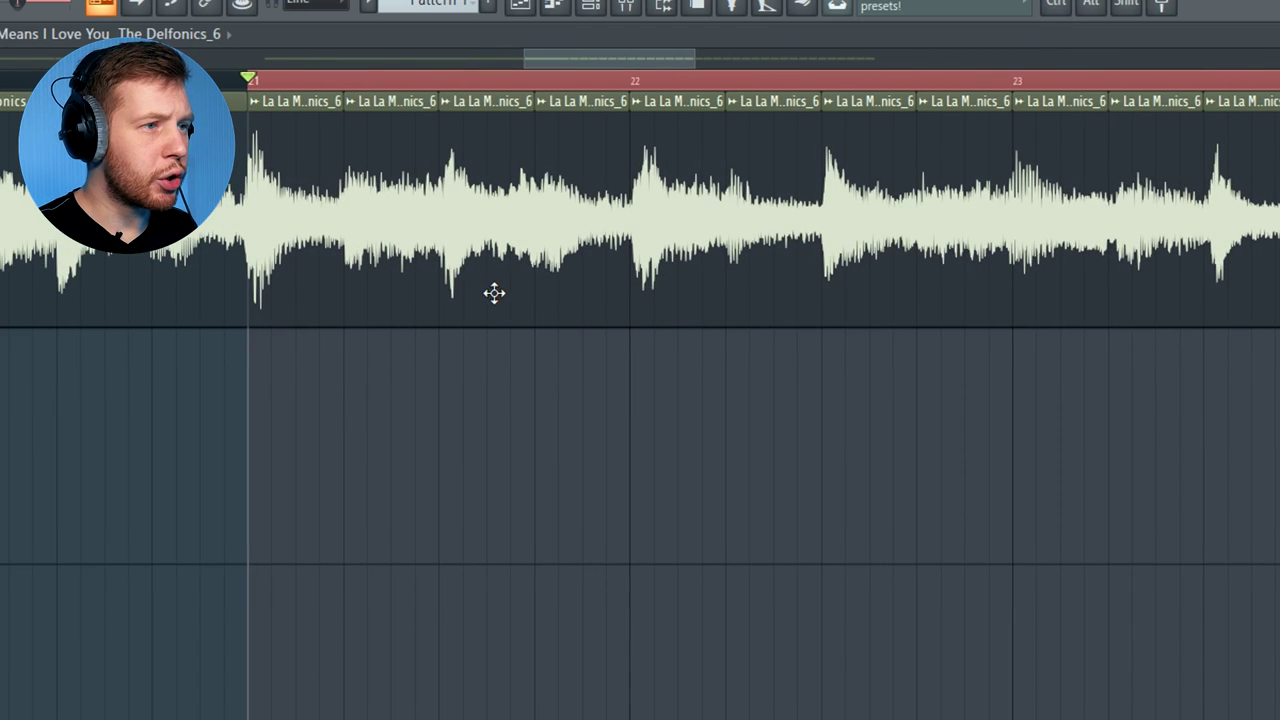
pyautogui.scroll(1, 430, 285)
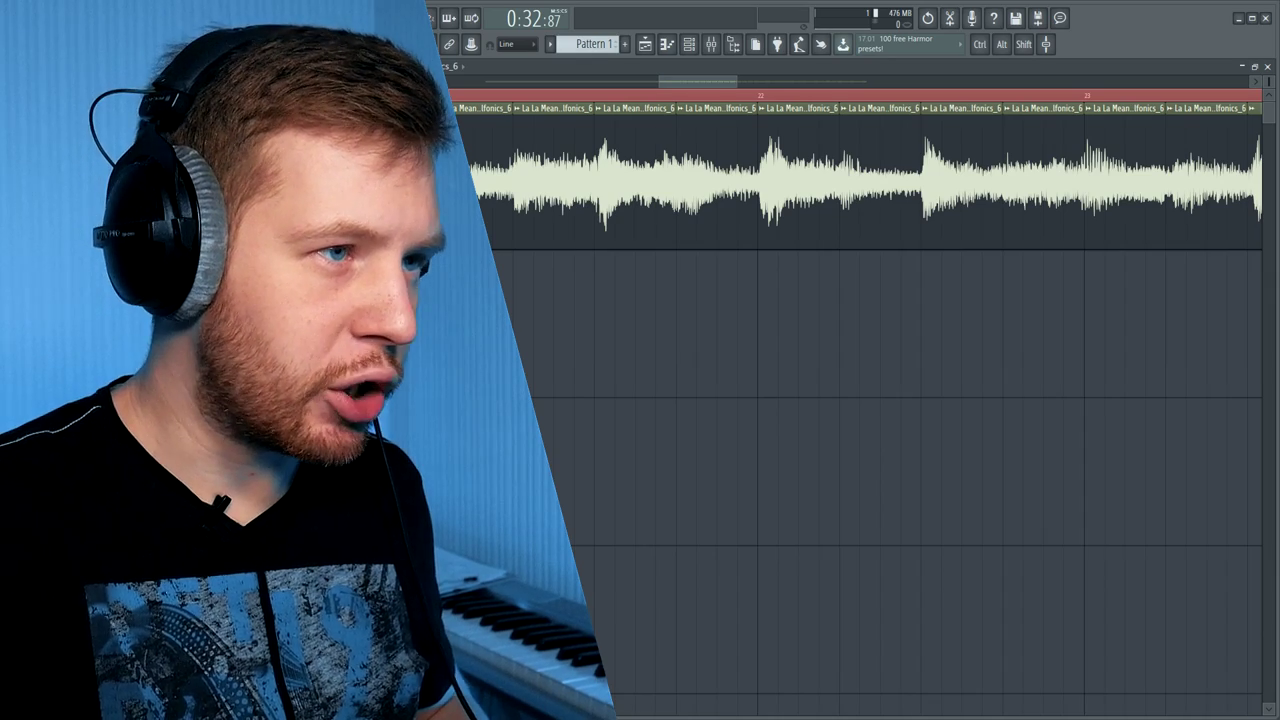
pyautogui.scroll(3, 546, 183)
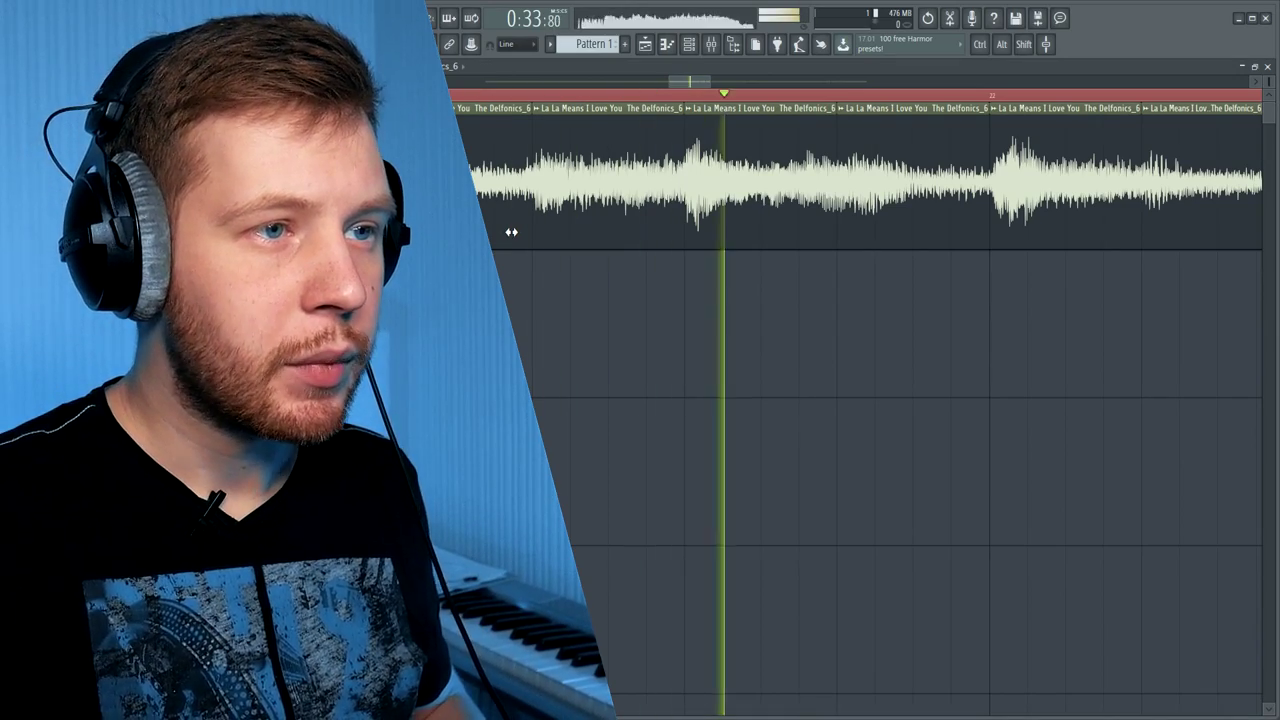
pyautogui.press('space')
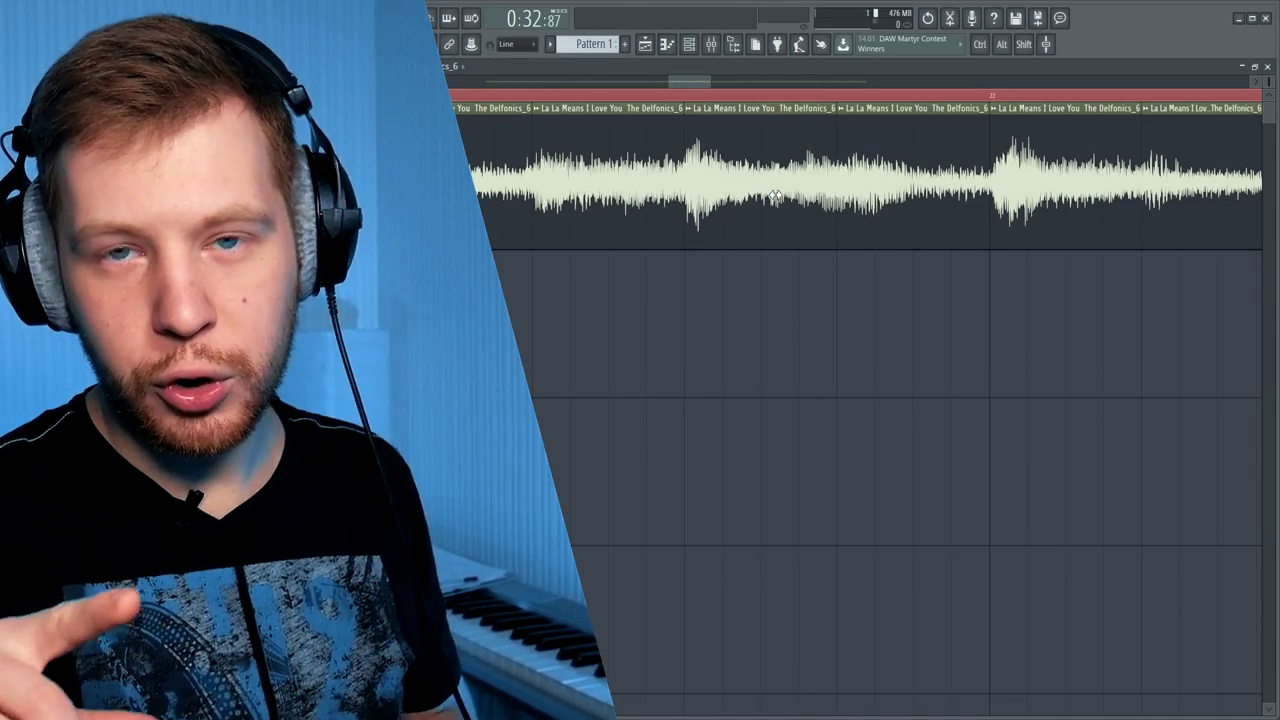
pyautogui.scroll(-5, 775, 195)
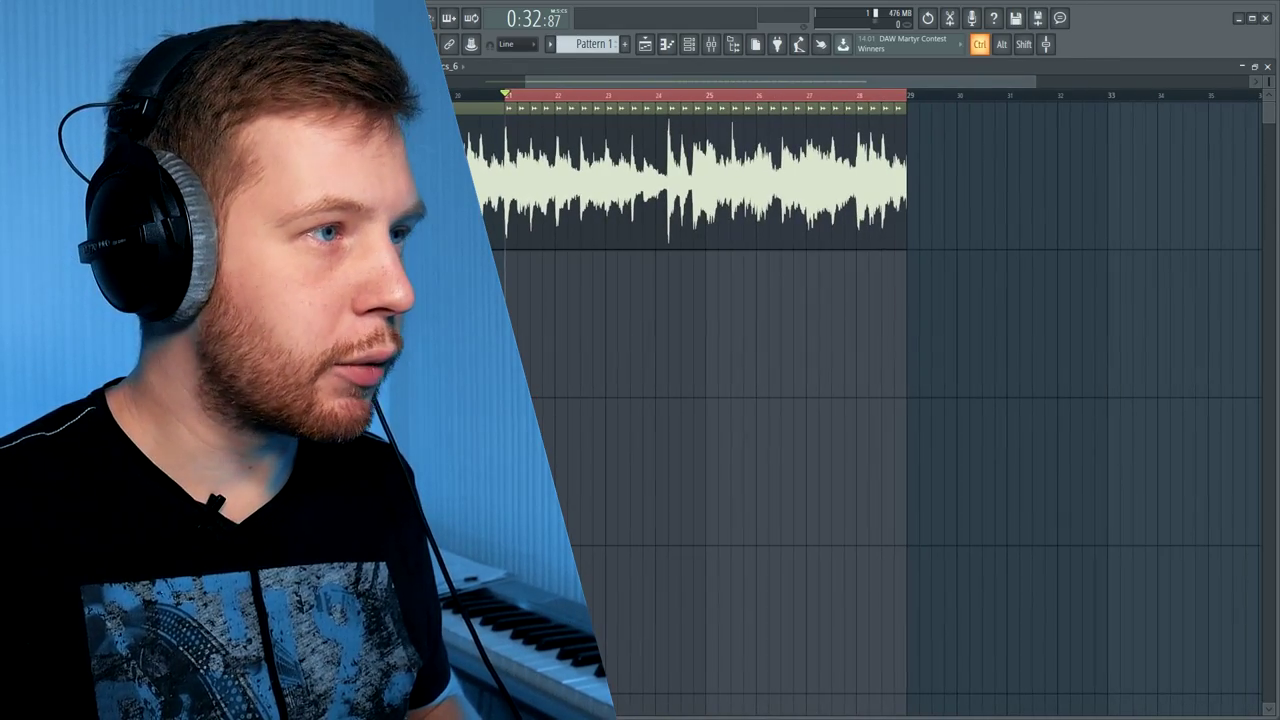
pyautogui.scroll(-3, 775, 195)
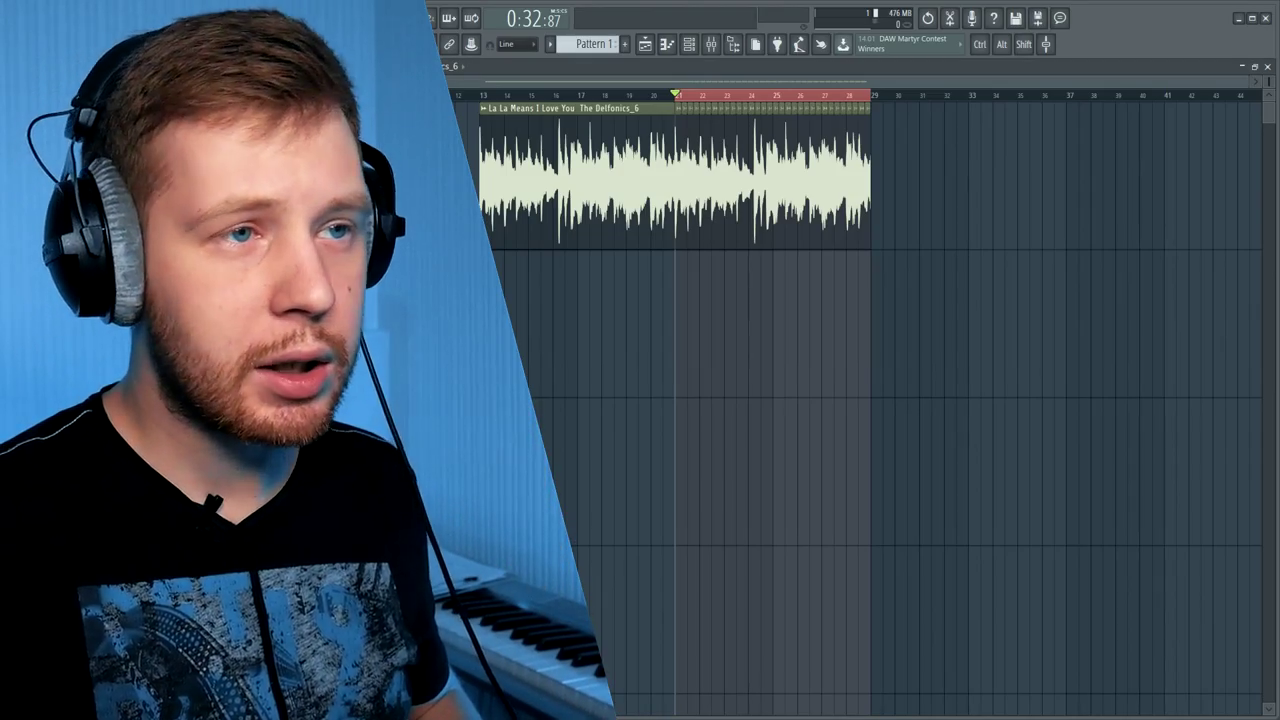
pyautogui.scroll(5, 521, 222)
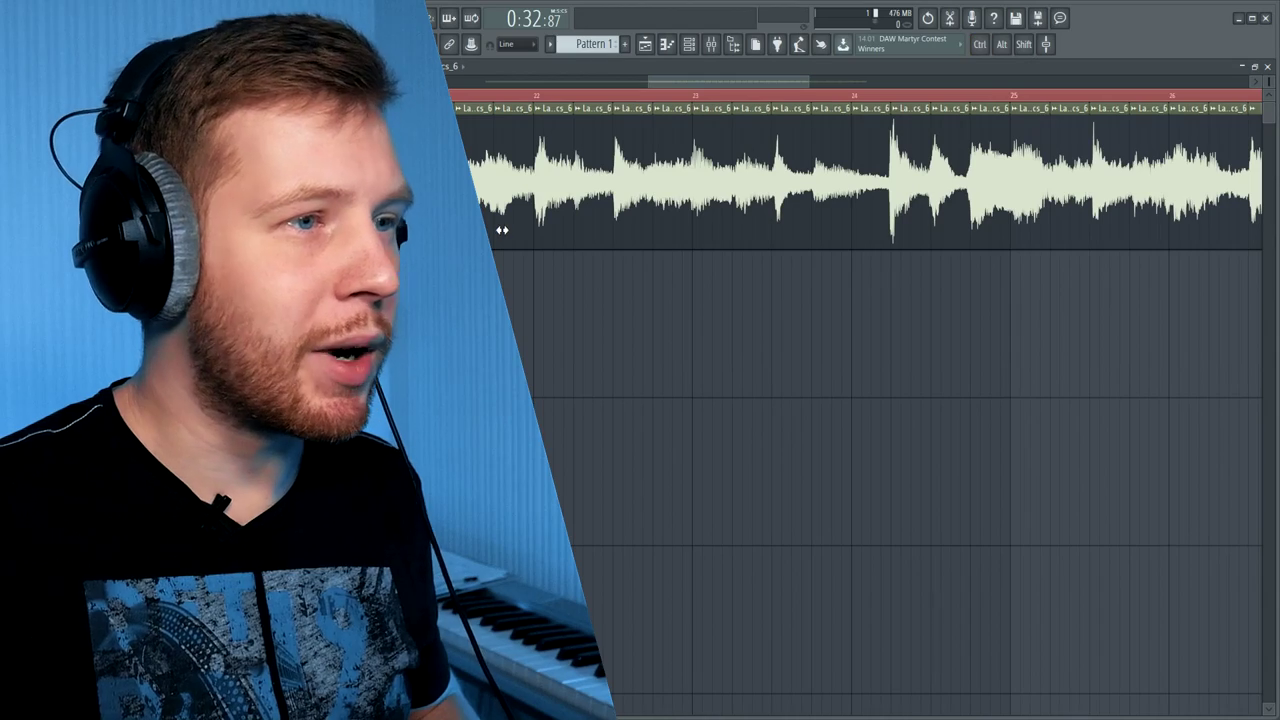
# Turn on the metronome and lay Pattern 1 on Track 2 from bar 21 as a timing reference while playing the slices
pyautogui.press('space')
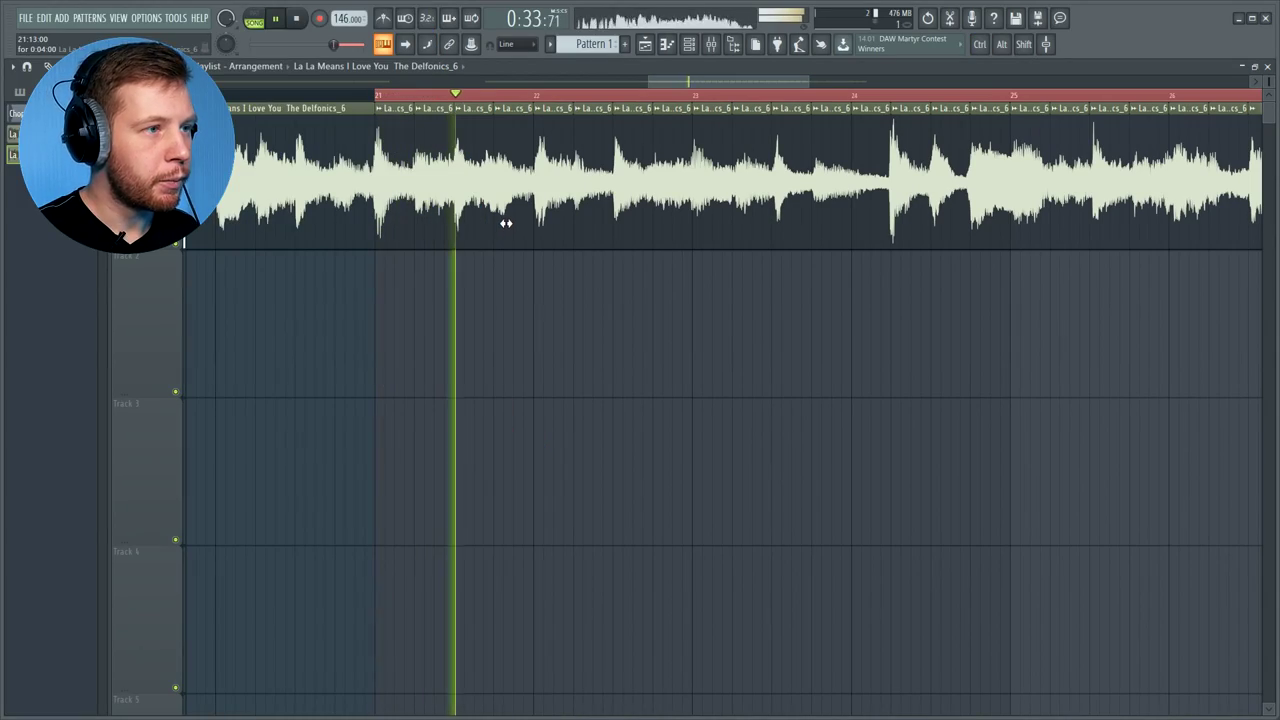
pyautogui.press('space')
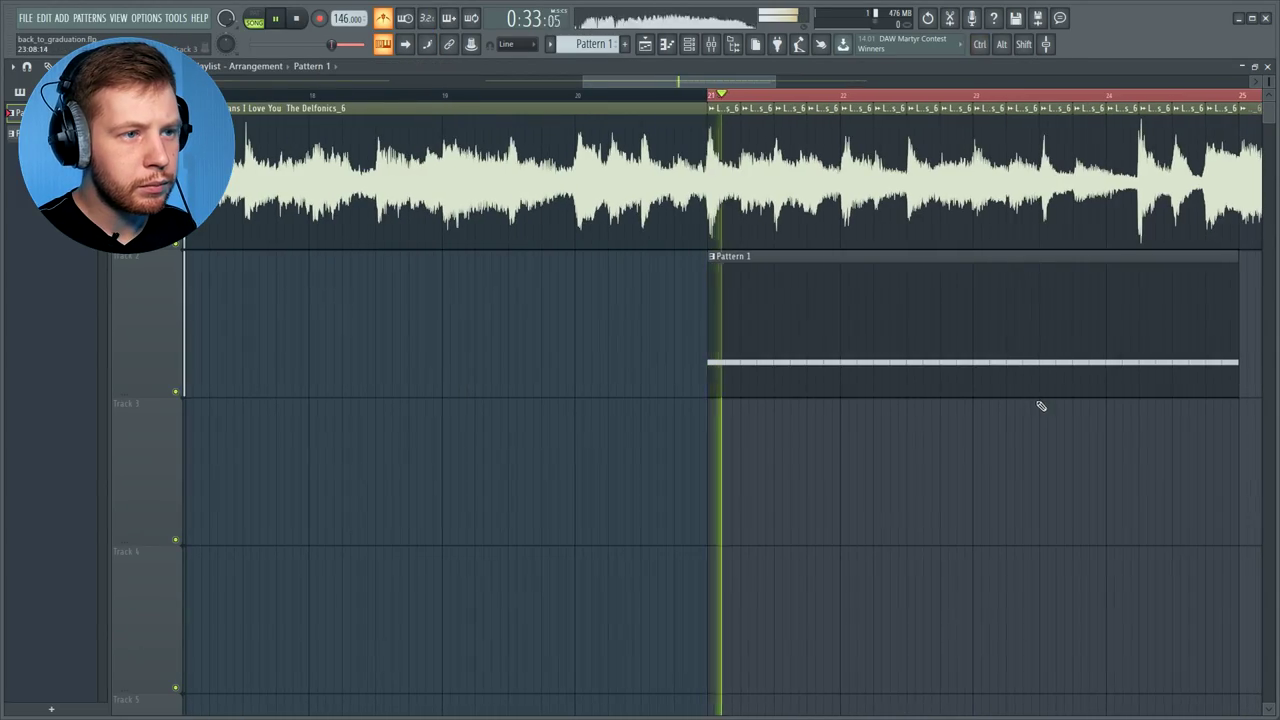
pyautogui.scroll(-4, 1040, 402)
pyautogui.scroll(5, 1128, 394)
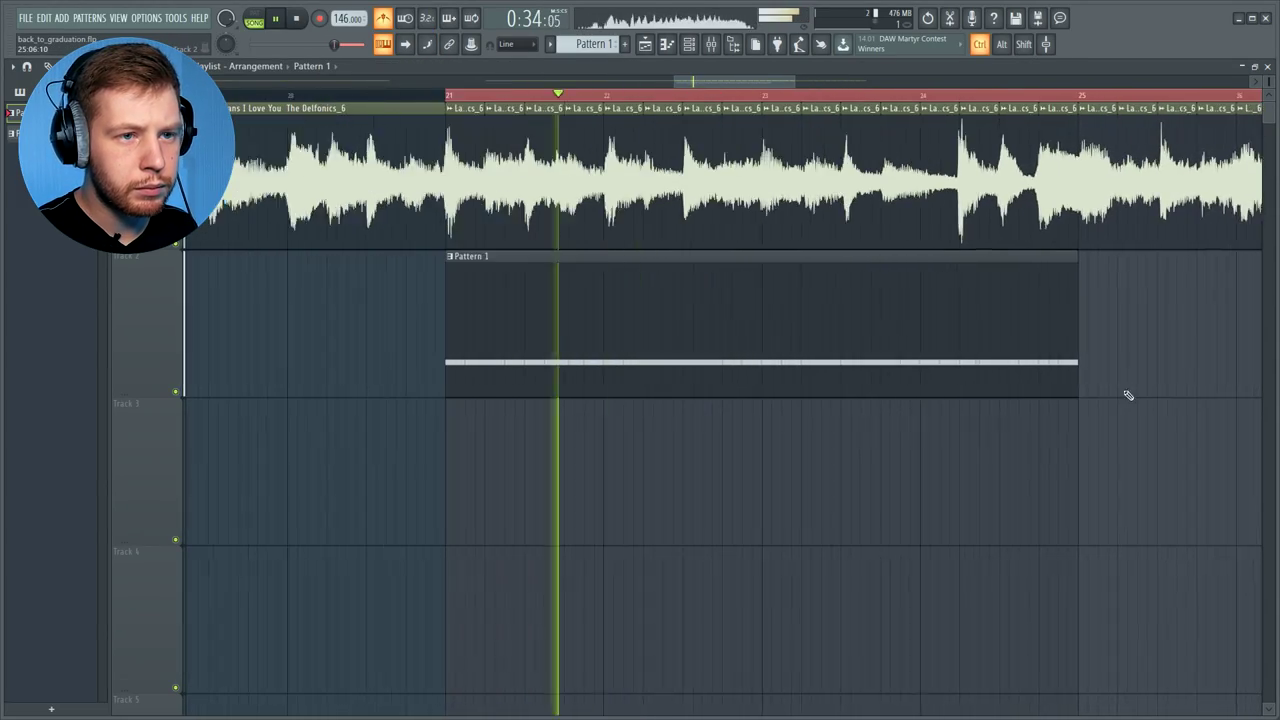
pyautogui.press('space')
pyautogui.press('space')
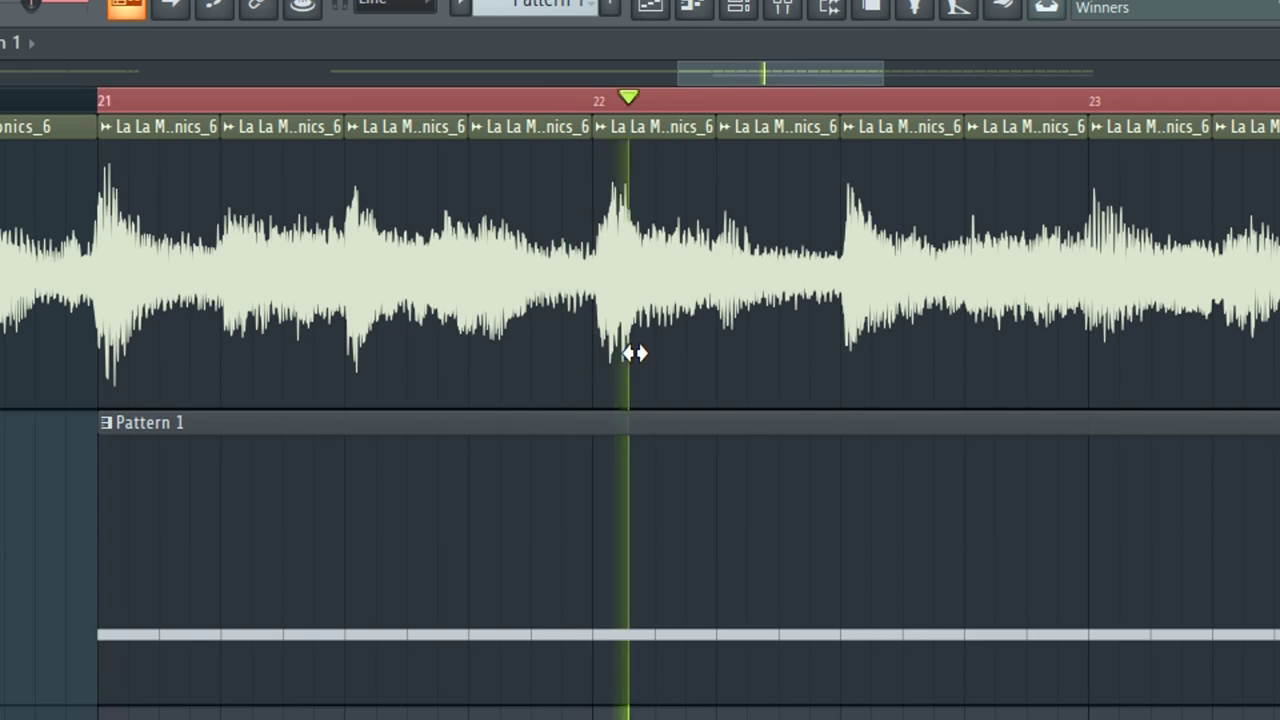
# Slip the audio of the slices at bars 22 and 23 slightly earlier so their hits land on the beat
pyautogui.moveTo(637, 222); pyautogui.dragTo(634, 222)
pyautogui.press('space')
pyautogui.press('space')
pyautogui.moveTo(767, 179); pyautogui.dragTo(764, 179)
pyautogui.press('space')
pyautogui.press('space')
pyautogui.scroll(-1, 1240, 300)
pyautogui.scroll(6, 1240, 300)
pyautogui.press('space')
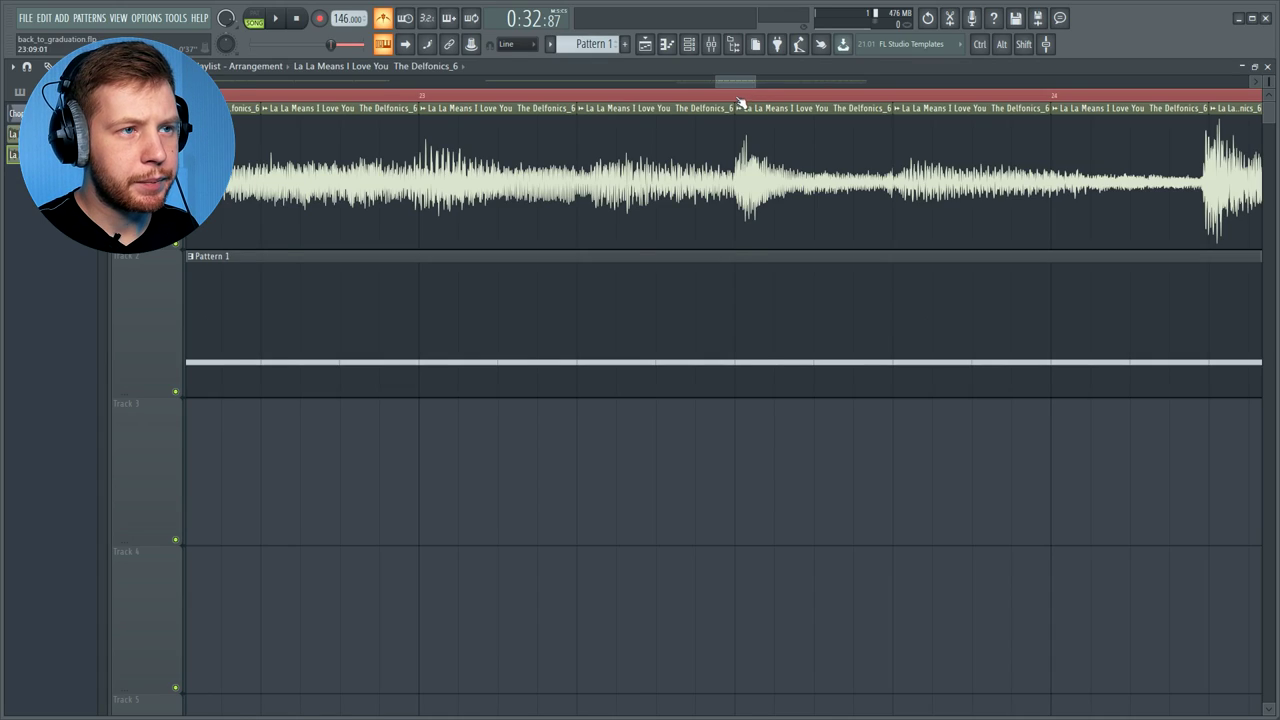
# Move bar 26's slices to a muted Track 3 and fill the gap with a copy of bar 22's slices
pyautogui.moveTo(820, 150); pyautogui.dragTo(880, 517)
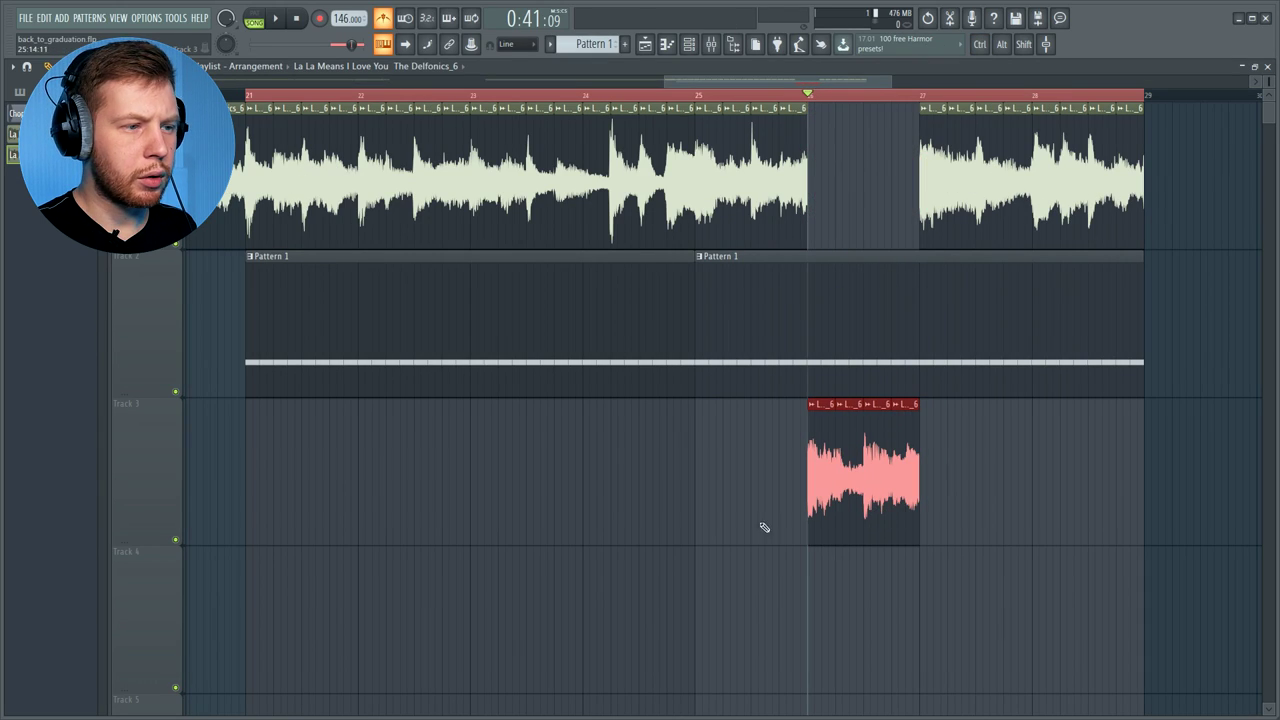
pyautogui.click(176, 540)
pyautogui.moveTo(373, 137); pyautogui.dragTo(466, 200)
pyautogui.moveTo(370, 185); pyautogui.dragTo(823, 185)
# Play the arrangement from bar 25 to check the replaced slices at bar 26
pyautogui.click(694, 97)
pyautogui.press('space')
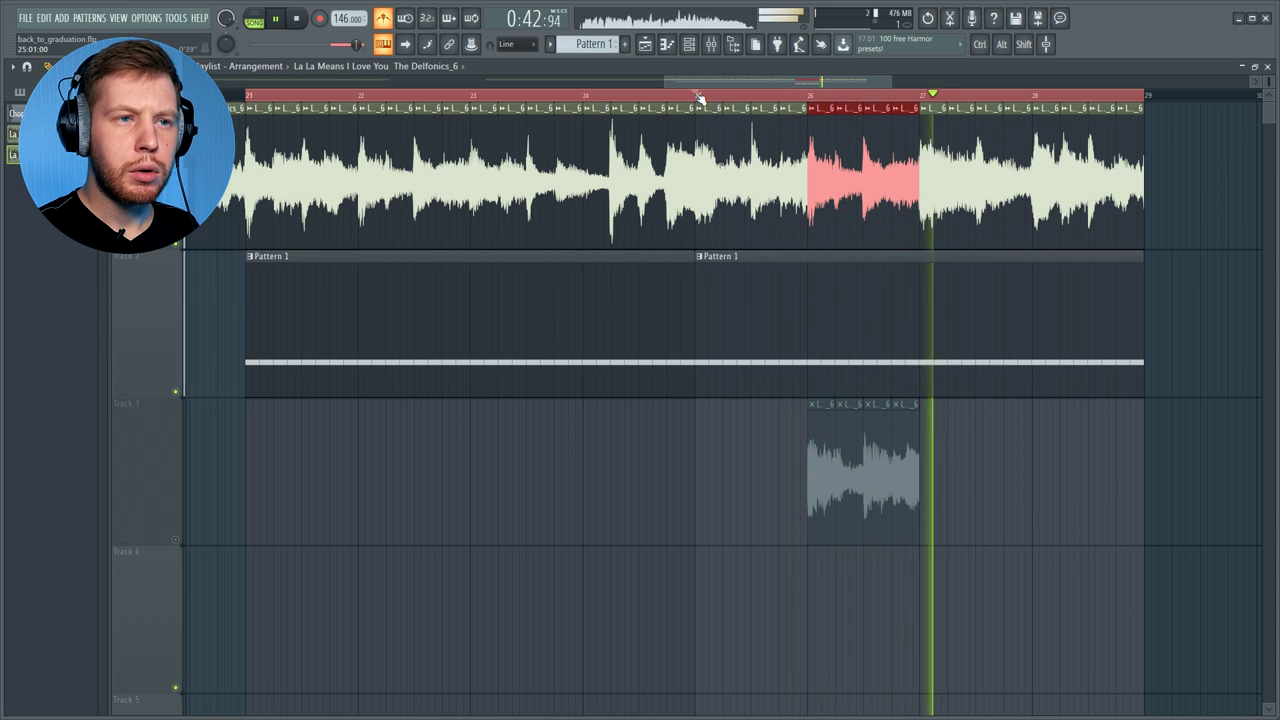
pyautogui.press('space')
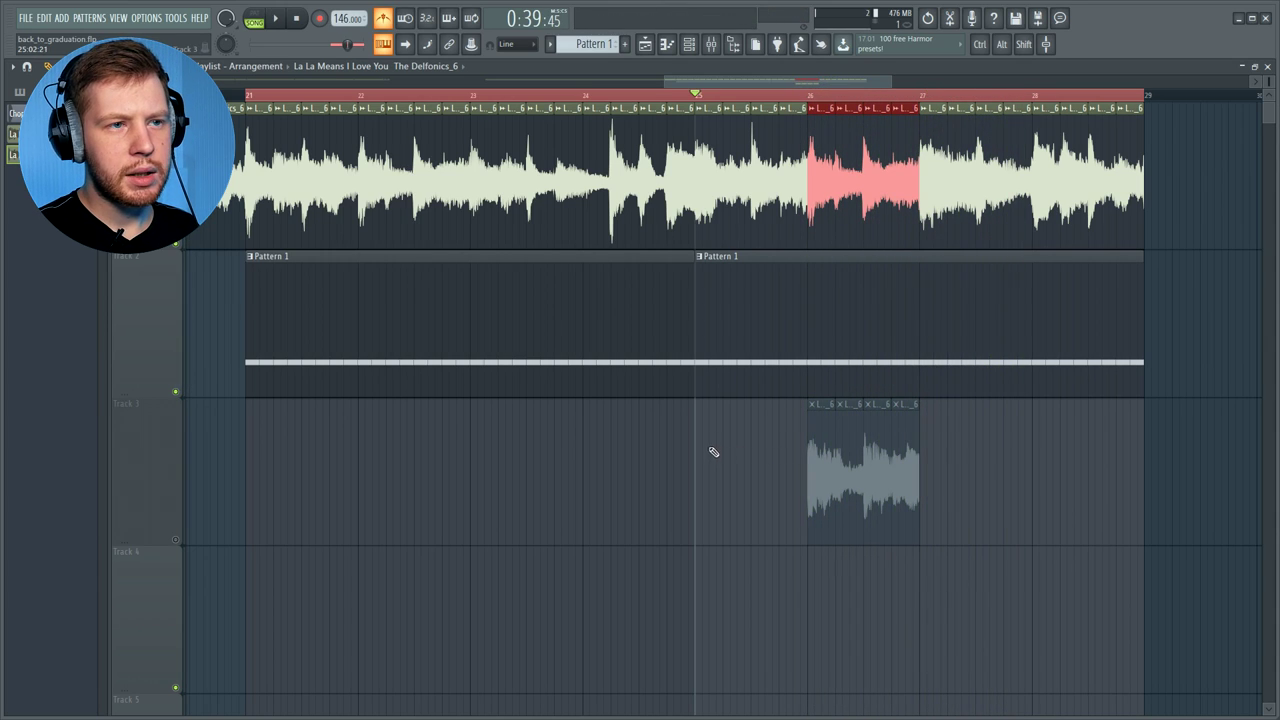
# Set the playback range to bars 13 through 28 and replace the unsliced clip at bar 13 with a copy of the first sliced sample
pyautogui.moveTo(1005, 190); pyautogui.dragTo(475, 181)
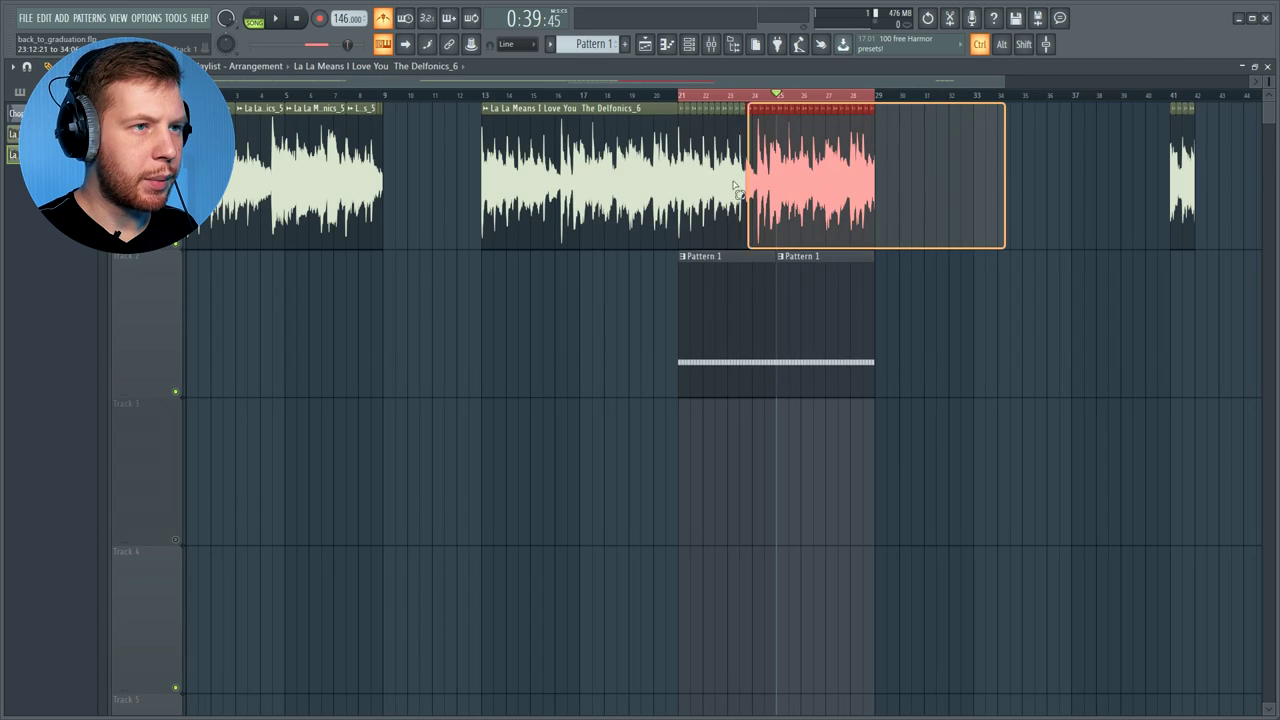
pyautogui.moveTo(686, 97); pyautogui.dragTo(470, 110)
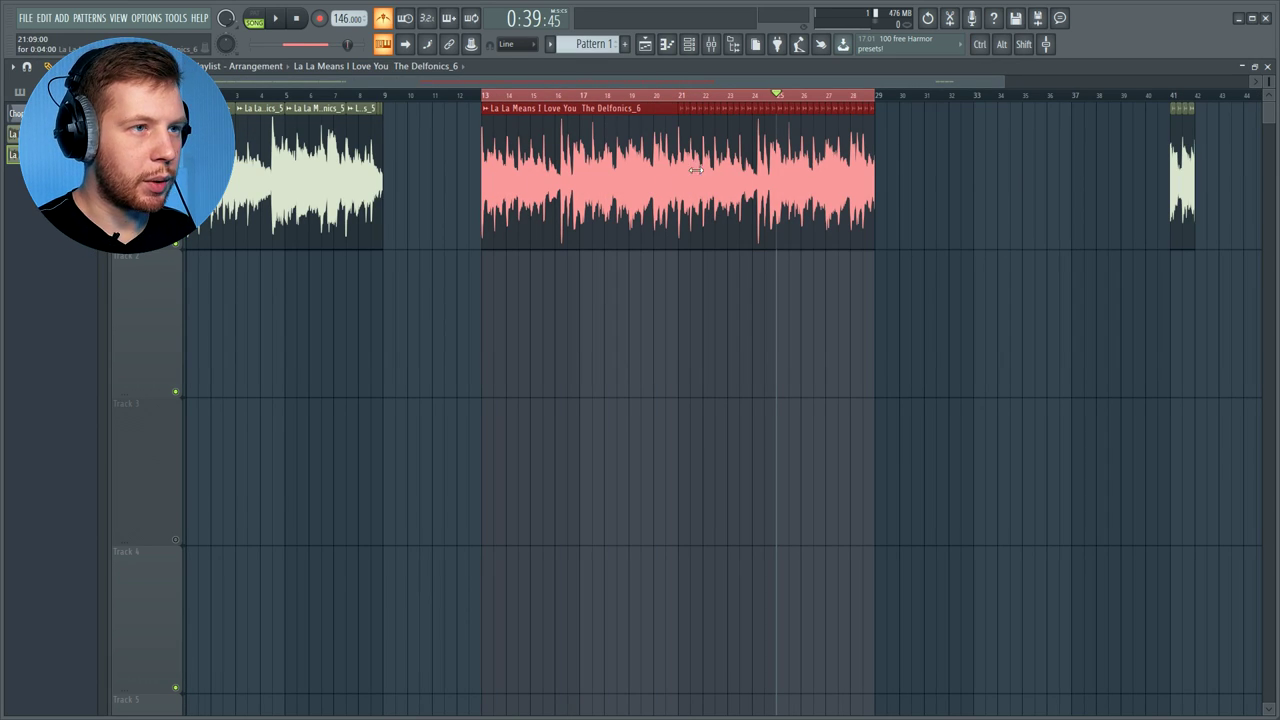
pyautogui.doubleClick(641, 155)
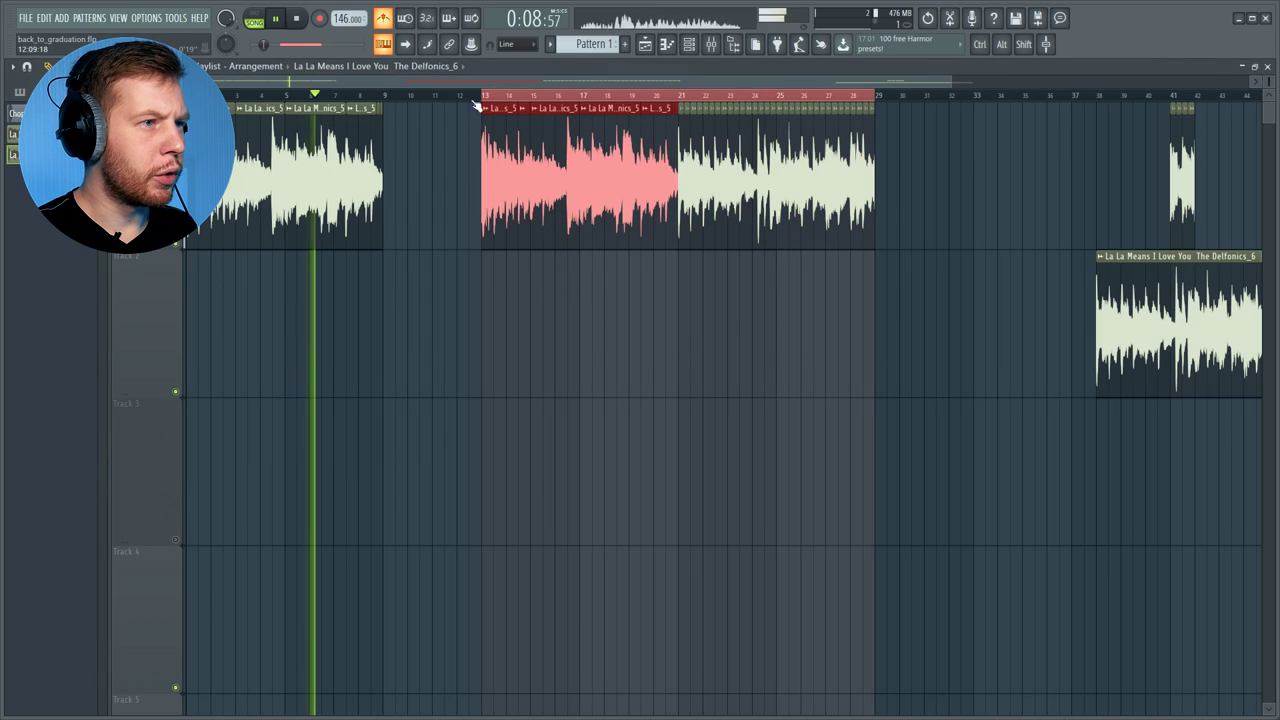
# Play the combined samples from bar 13 and across the transition into bar 21
pyautogui.click(483, 94)
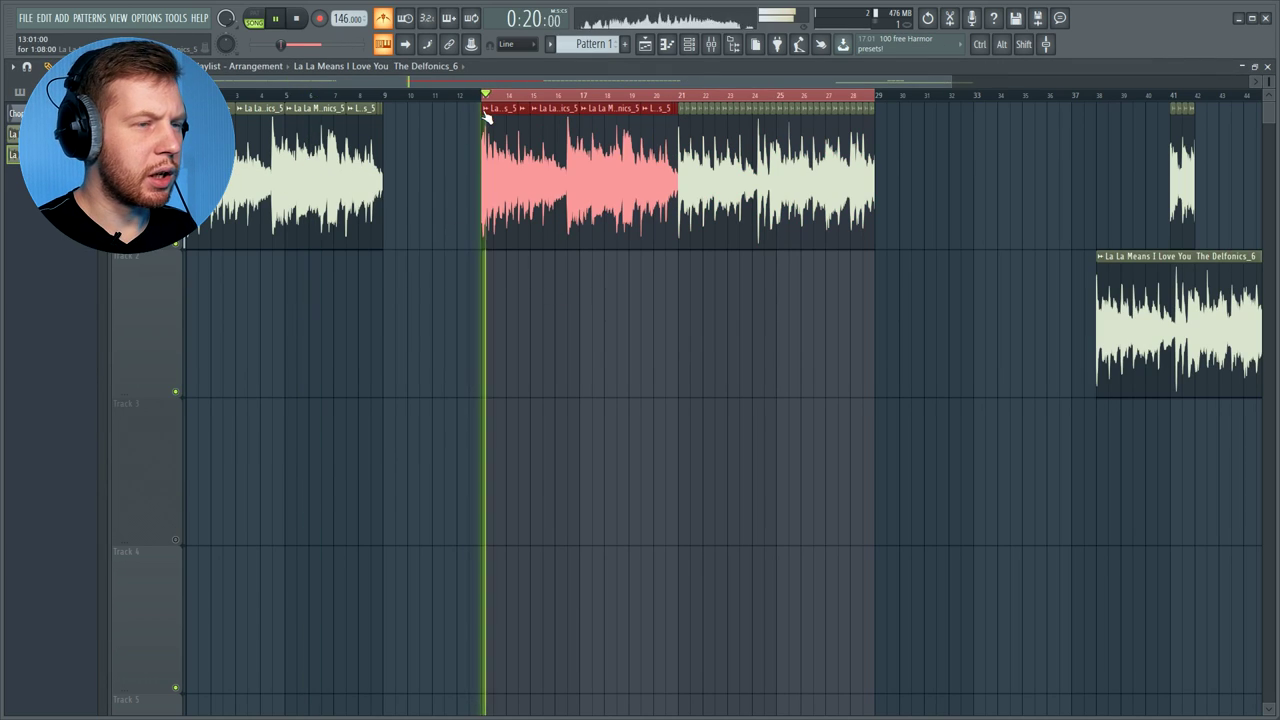
pyautogui.click(641, 94)
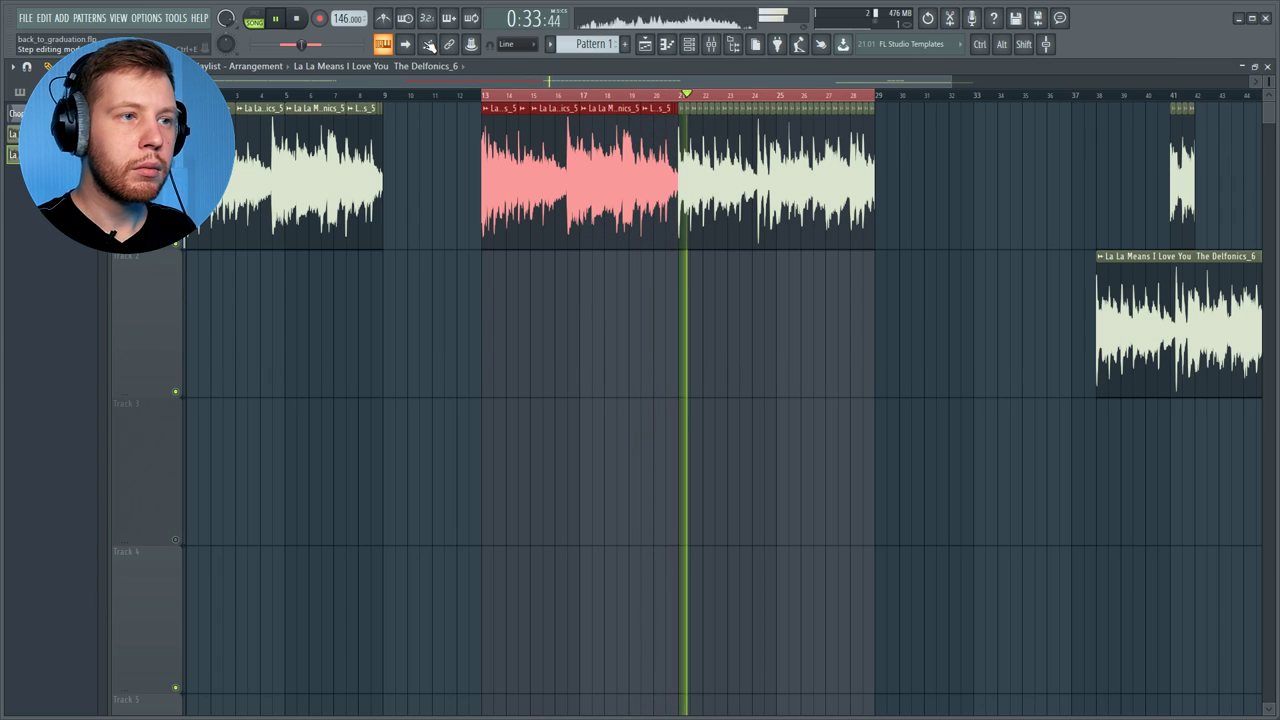
# Place the Chopped Fill 5 audio clip on Track 2 over the second half of bar 20, ending at bar 21
pyautogui.press('space')
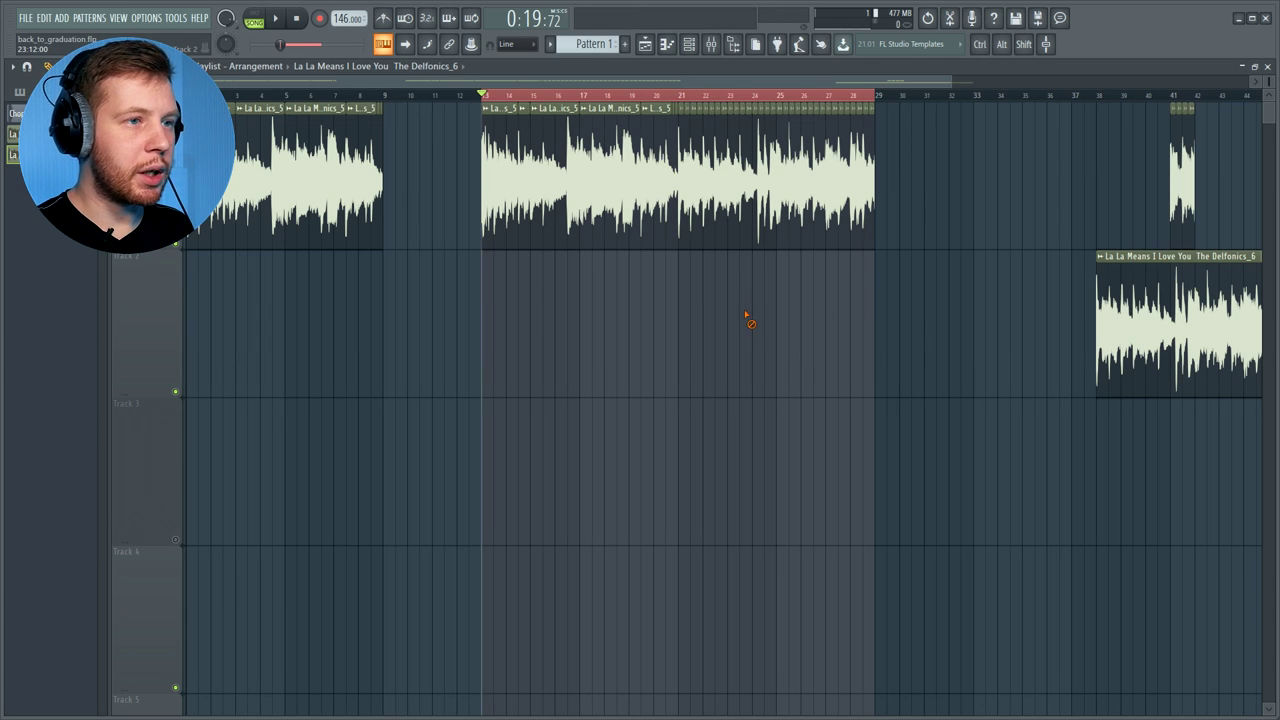
pyautogui.click(690, 45)
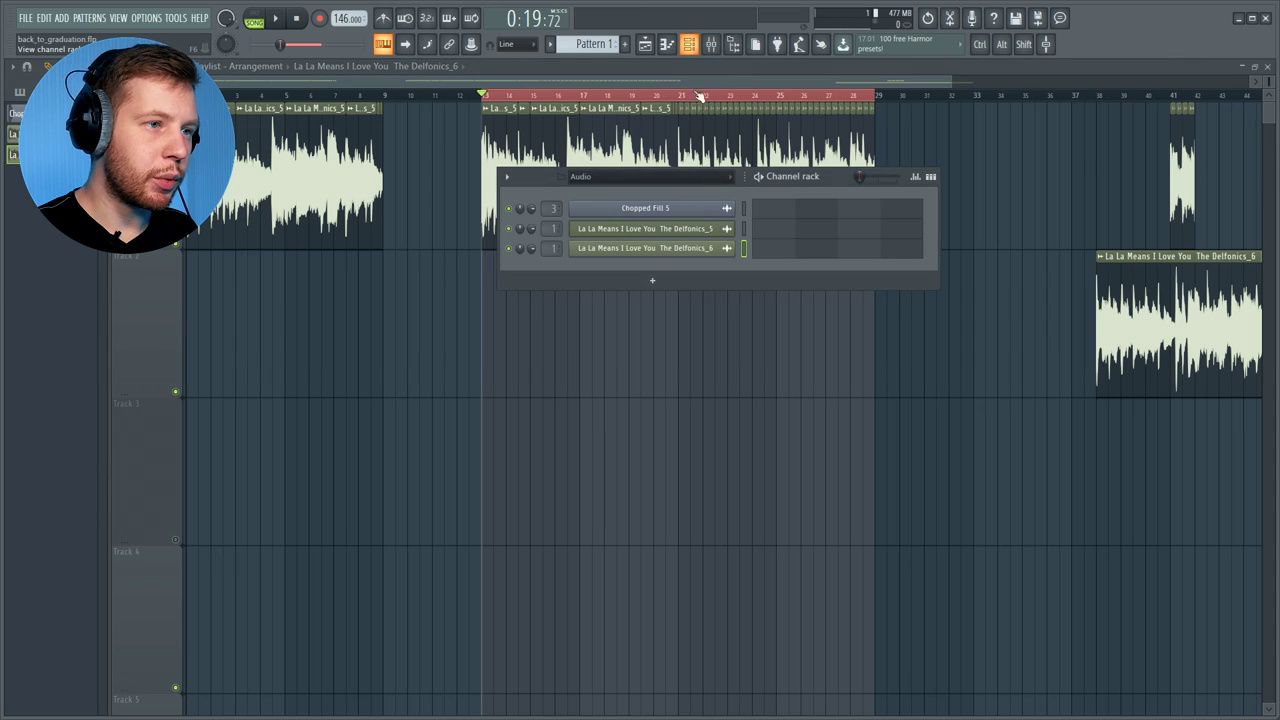
pyautogui.click(683, 180)
pyautogui.click(641, 209)
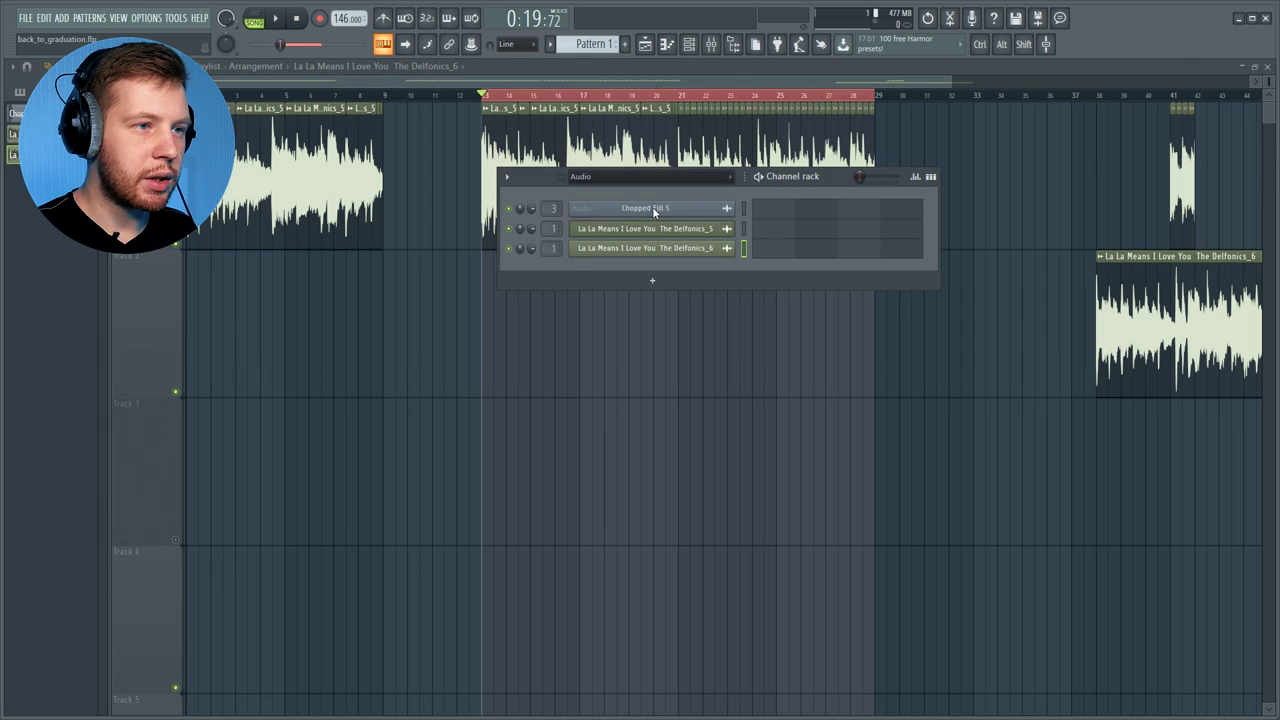
pyautogui.moveTo(628, 330); pyautogui.dragTo(992, 330)
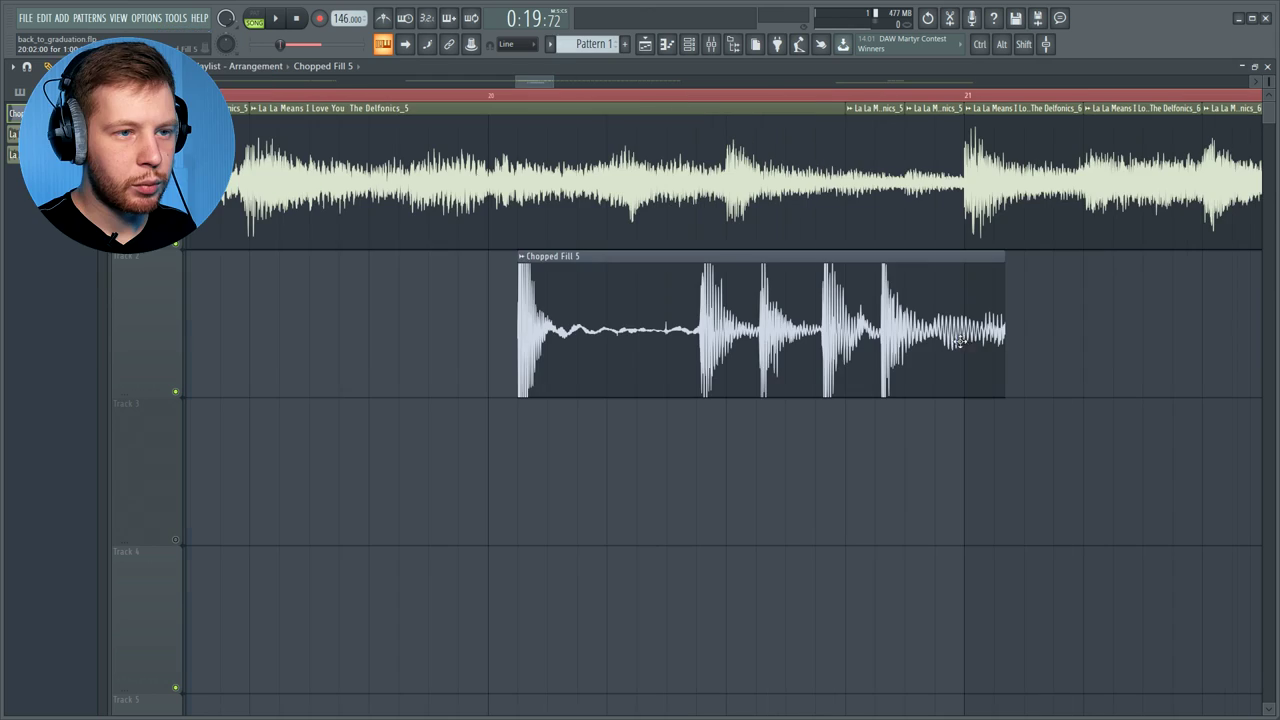
pyautogui.moveTo(953, 341)
pyautogui.mouseDown()
pyautogui.moveTo(939, 332)
pyautogui.moveTo(950, 333)
pyautogui.mouseUp()
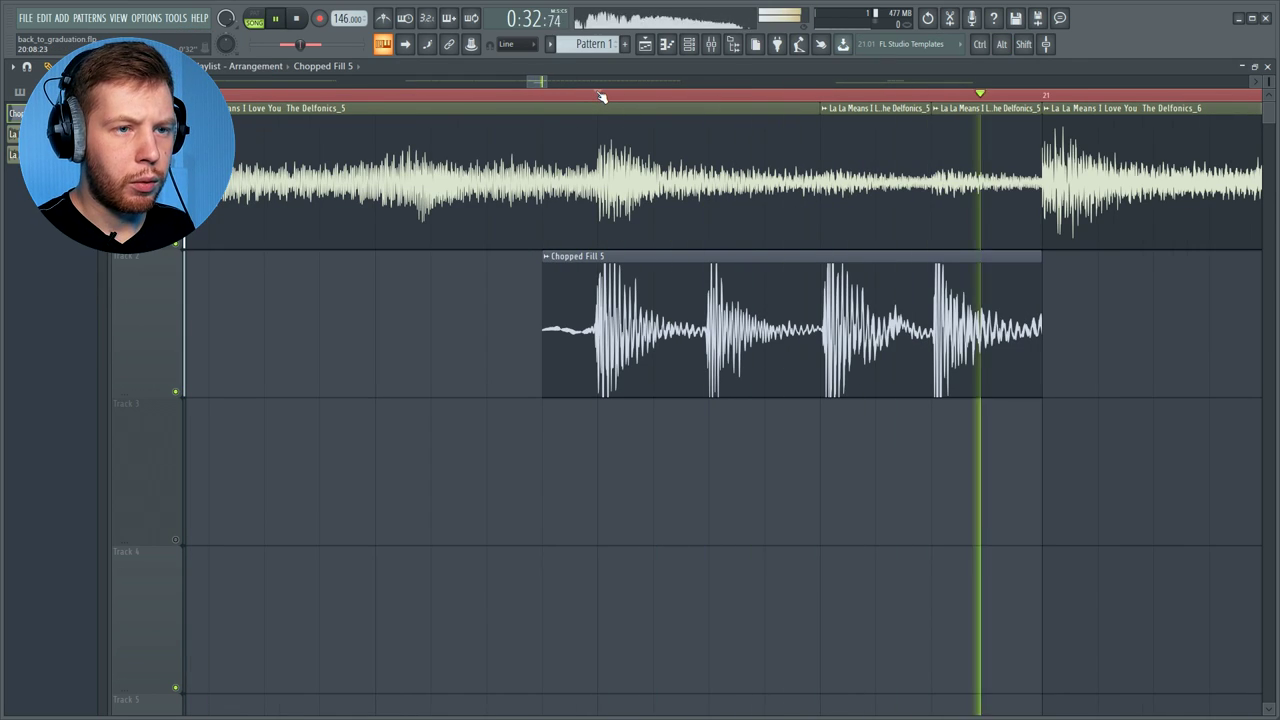
# Slice Chopped Fill 5 at its last two hits, nudge those slices slightly earlier, and delete the lead-in before the first hit
pyautogui.press('space')
pyautogui.scroll(2, 814, 229)
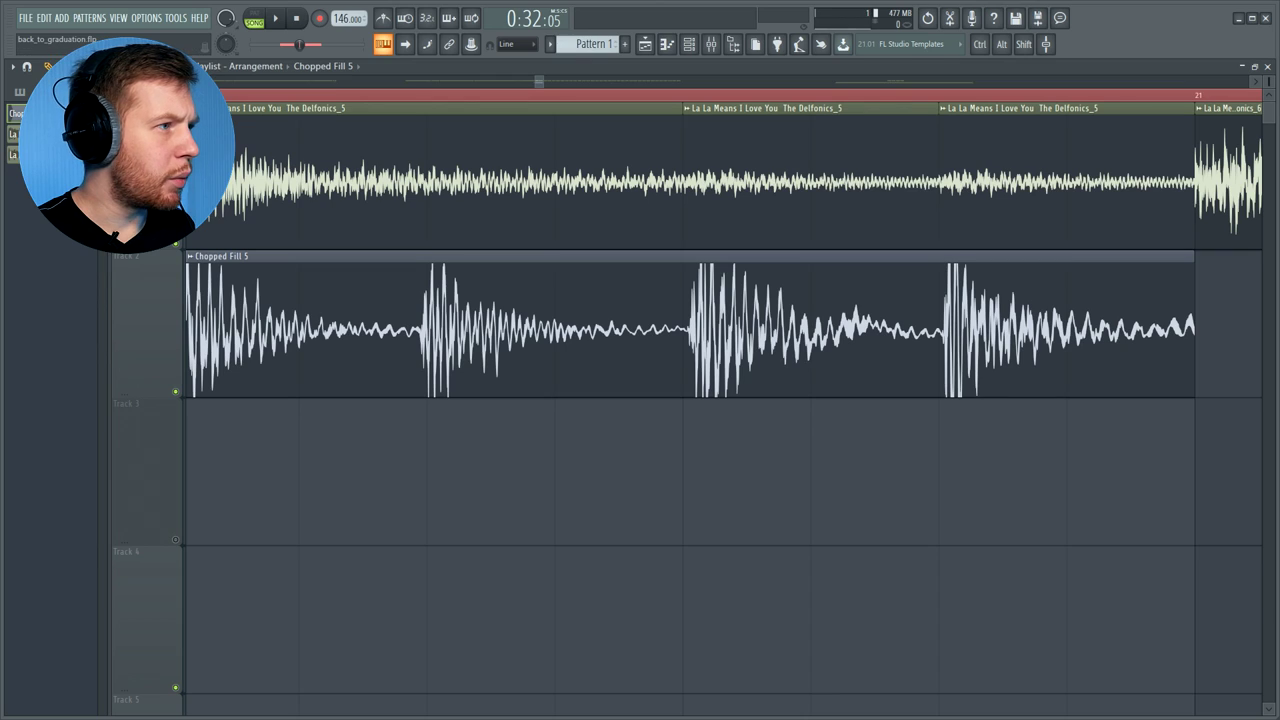
pyautogui.keyDown('shift'); pyautogui.click(684, 310); pyautogui.keyUp('shift')
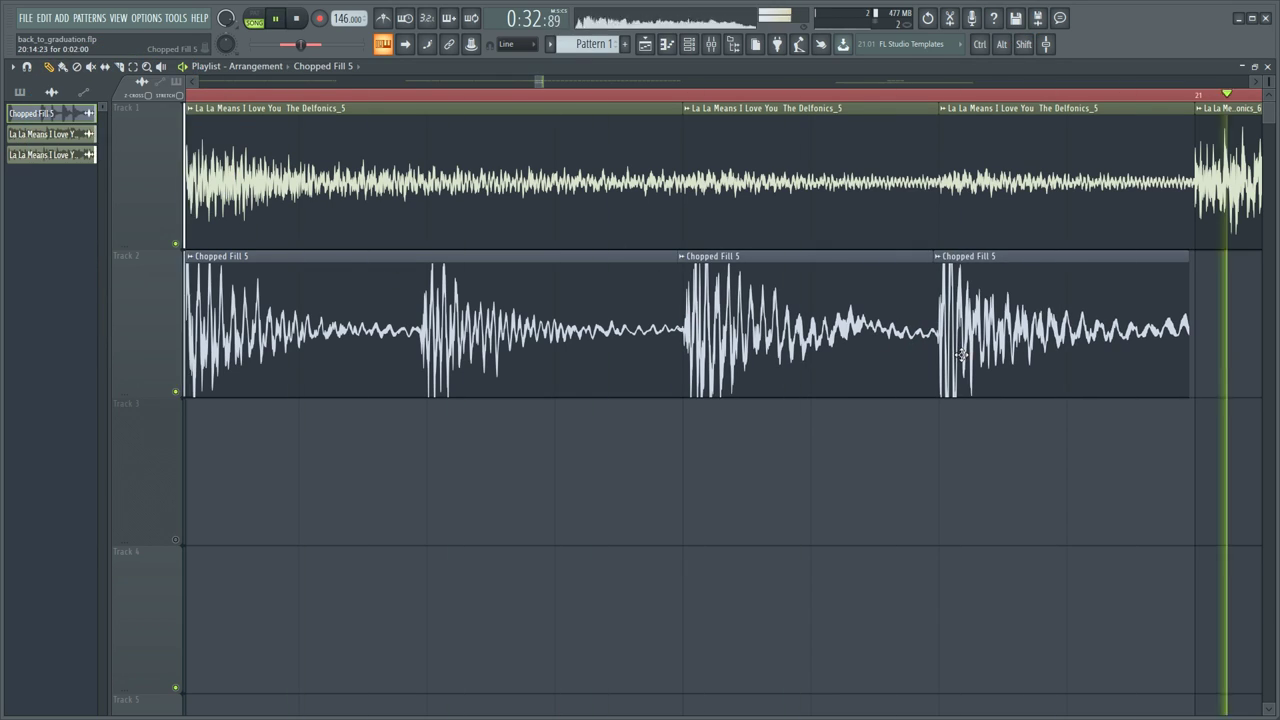
pyautogui.hscroll(-3, 279, 379)
pyautogui.press('space')
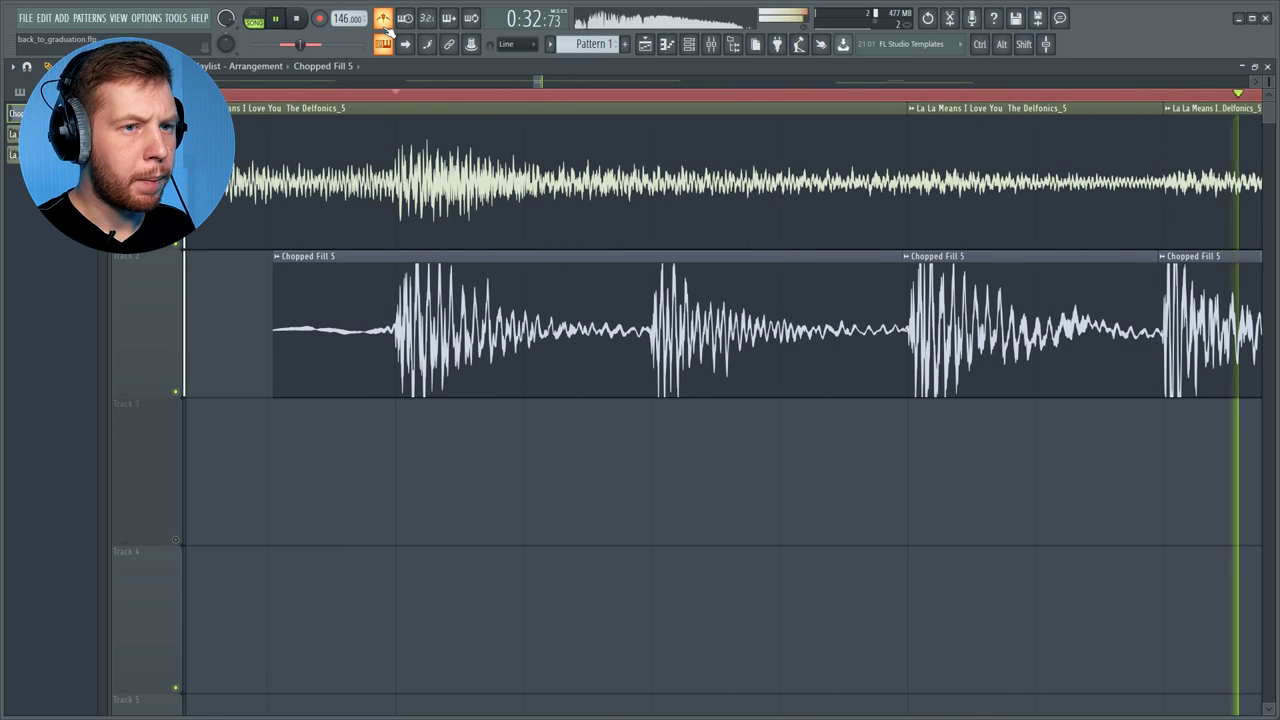
pyautogui.press('space')
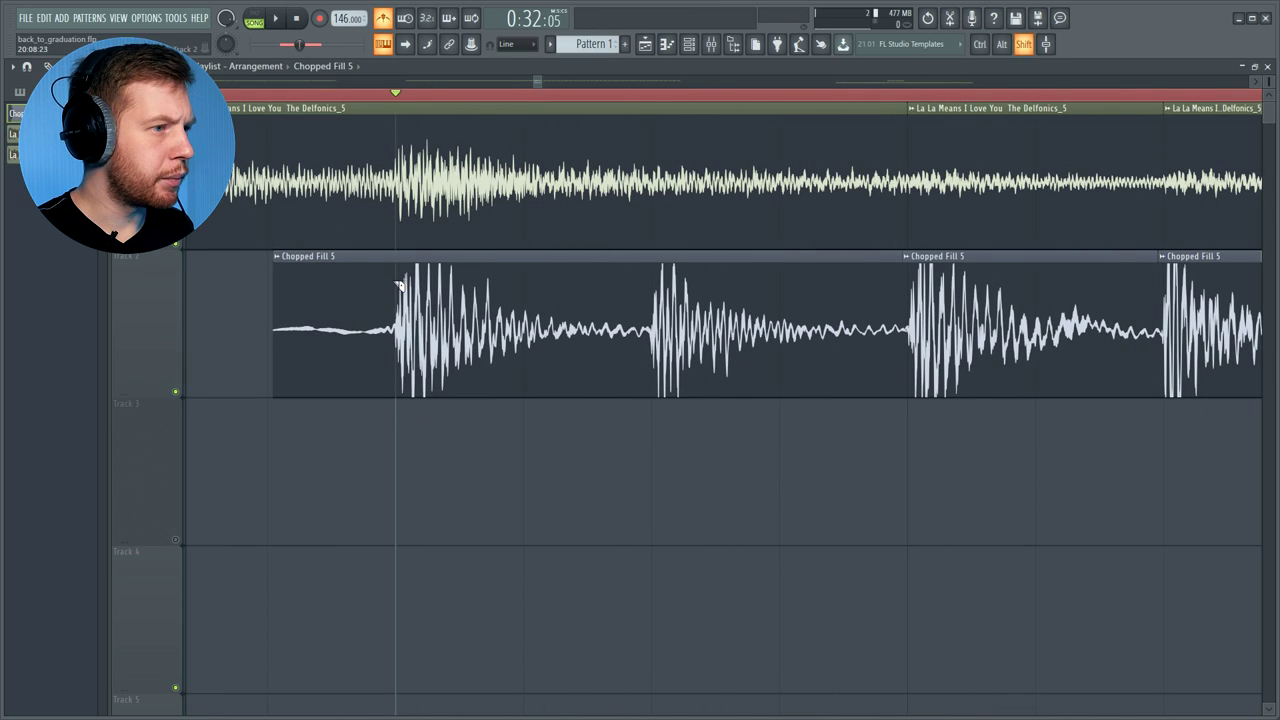
pyautogui.rightClick(314, 347)
pyautogui.scroll(-5, 386, 440)
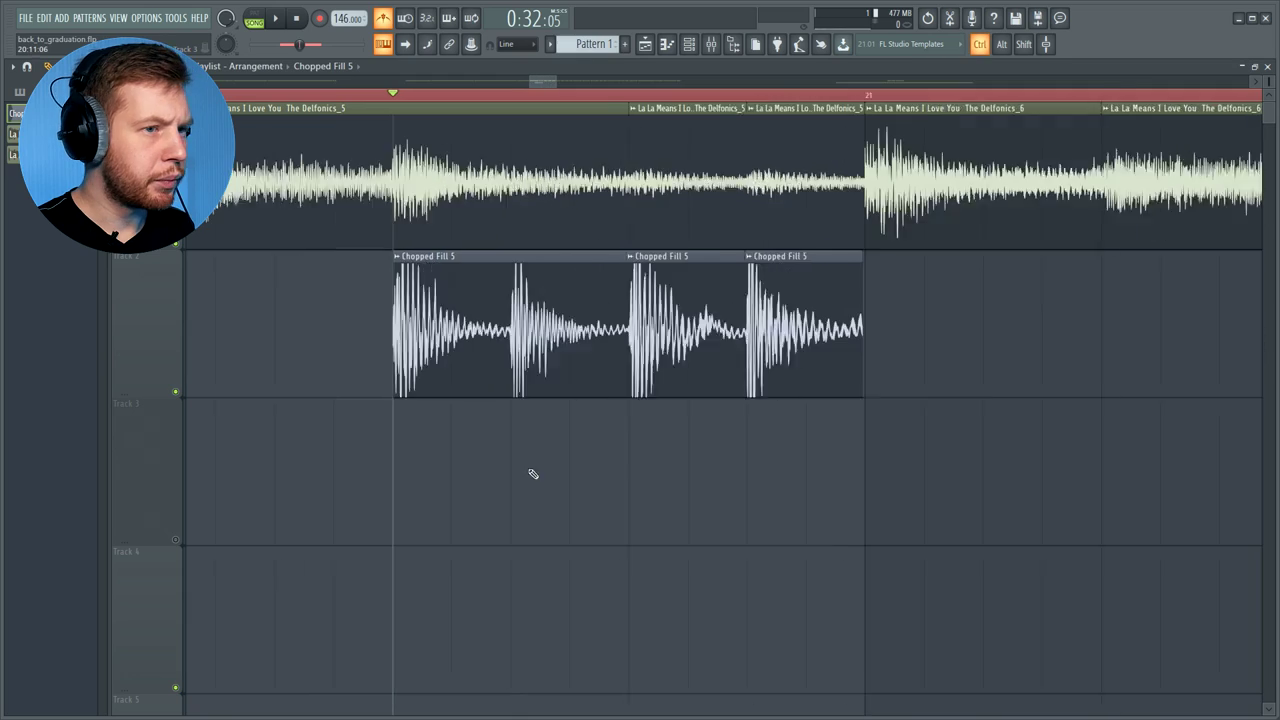
# Copy the sliced fill along Track 2 so it ends at bar 29, and play the fill before bar 21
pyautogui.scroll(4, 756, 500)
pyautogui.scroll(-3, 650, 485)
pyautogui.scroll(-5, 648, 488)
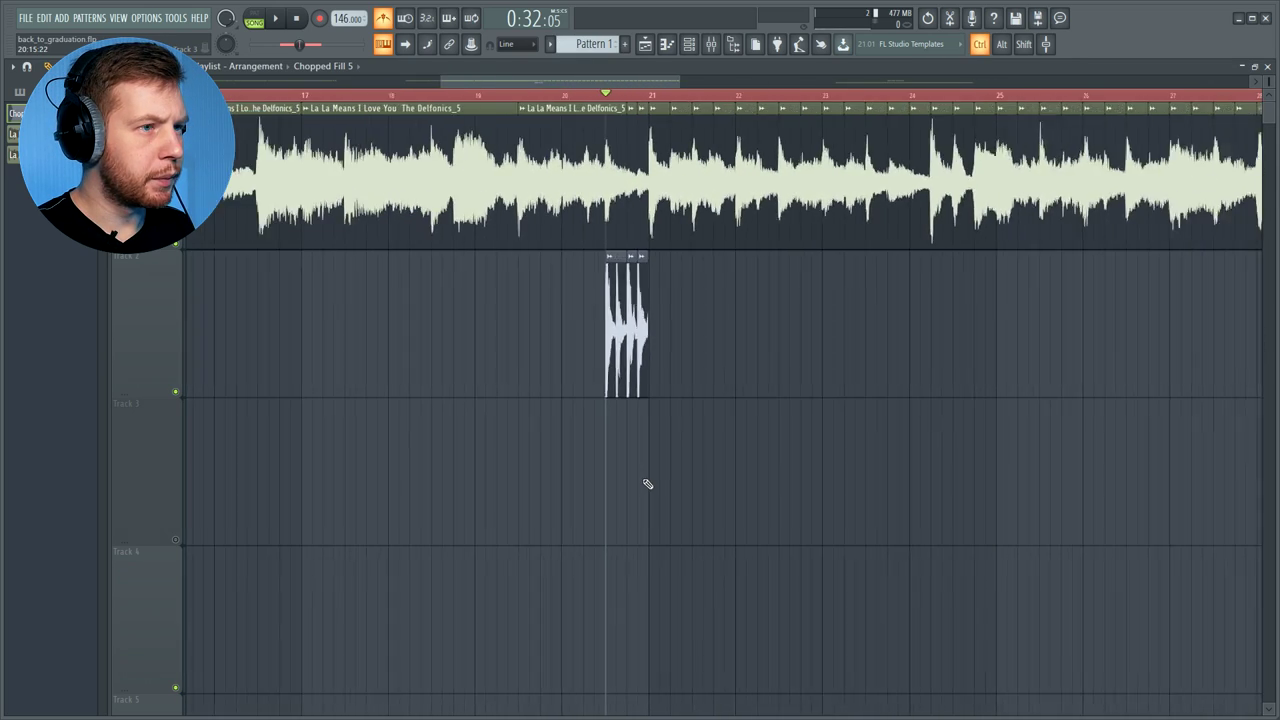
pyautogui.click(625, 342)
pyautogui.moveTo(634, 327); pyautogui.dragTo(969, 361)
pyautogui.press('space')
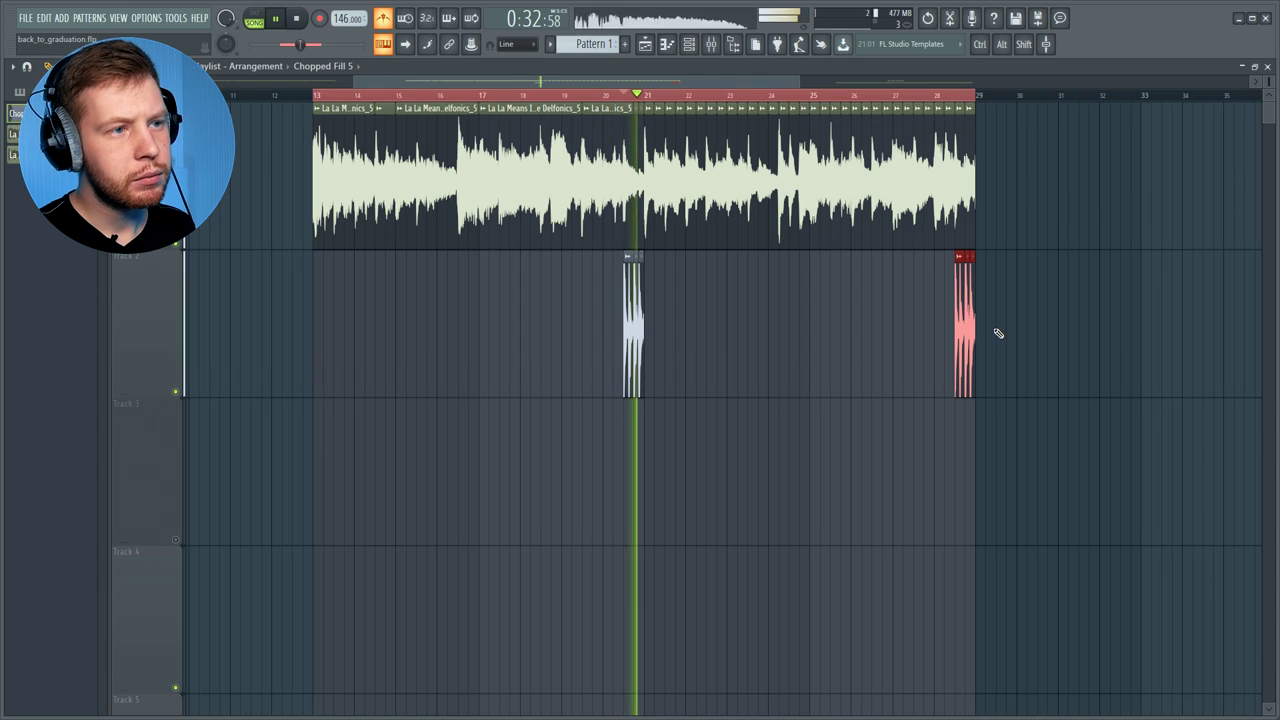
pyautogui.press('space')
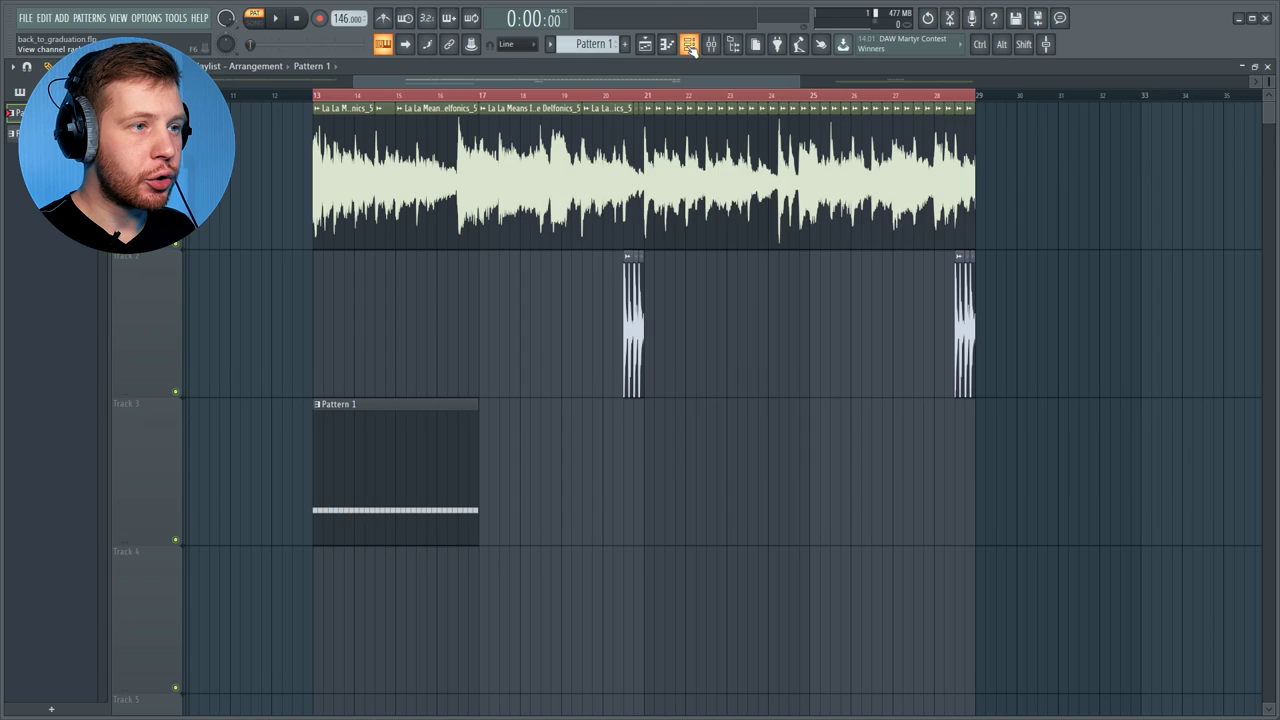
# Delete the last four hat 1 notes of bar 2 and the fifth and sixth notes of bar 4 in Pattern 1
pyautogui.click(689, 45)
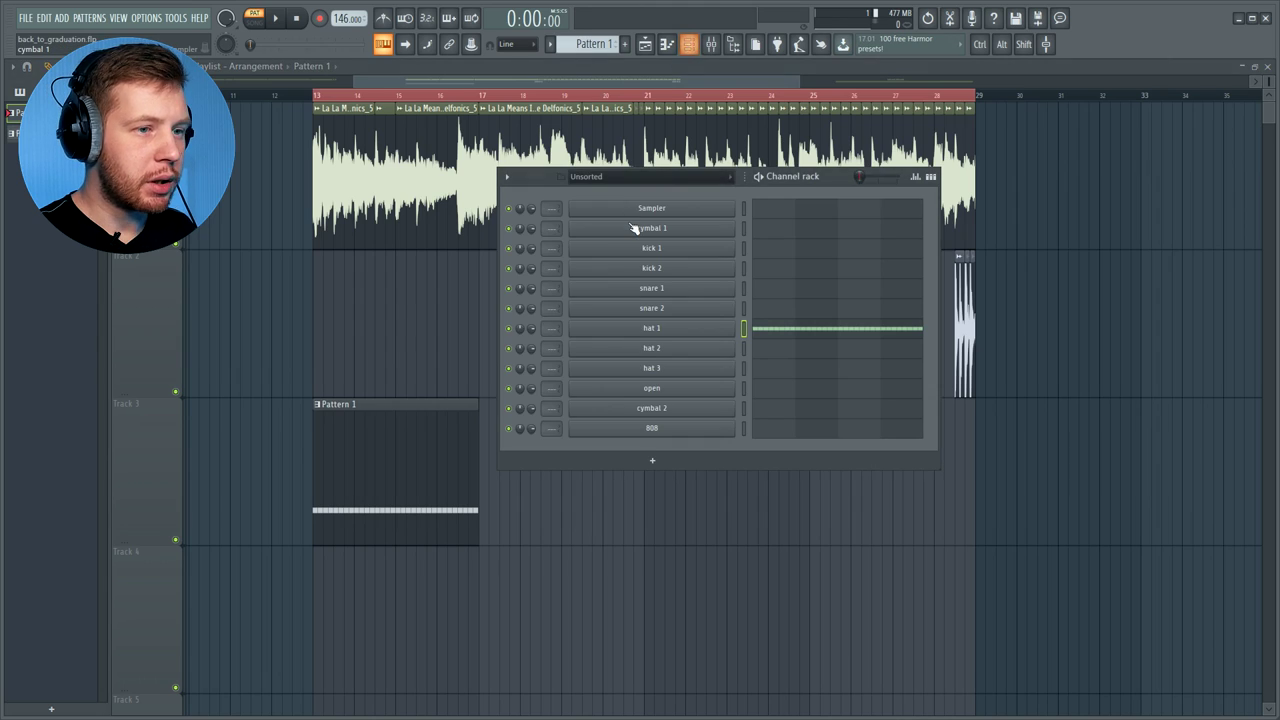
pyautogui.click(760, 331)
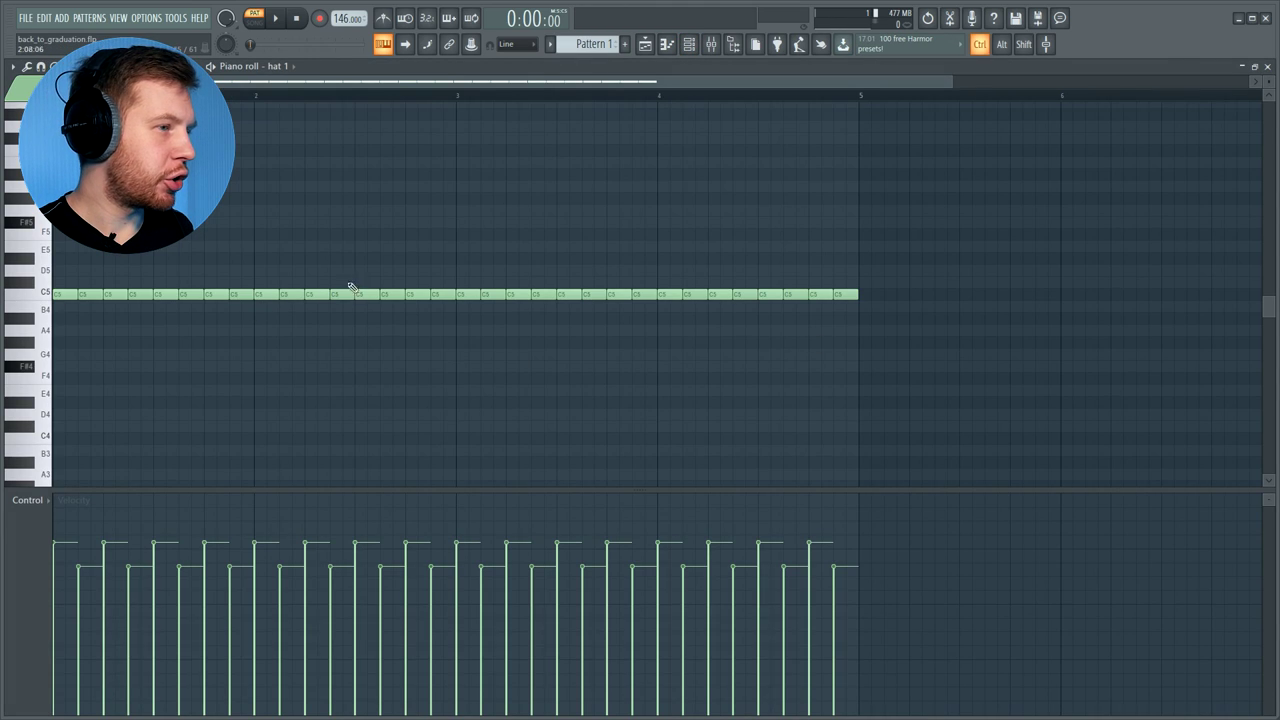
pyautogui.moveTo(365, 272); pyautogui.dragTo(453, 310)
pyautogui.moveTo(364, 255); pyautogui.dragTo(443, 314)
pyautogui.press('Delete')
pyautogui.rightClick(795, 296)
pyautogui.rightClick(770, 296)
pyautogui.click(1266, 67)
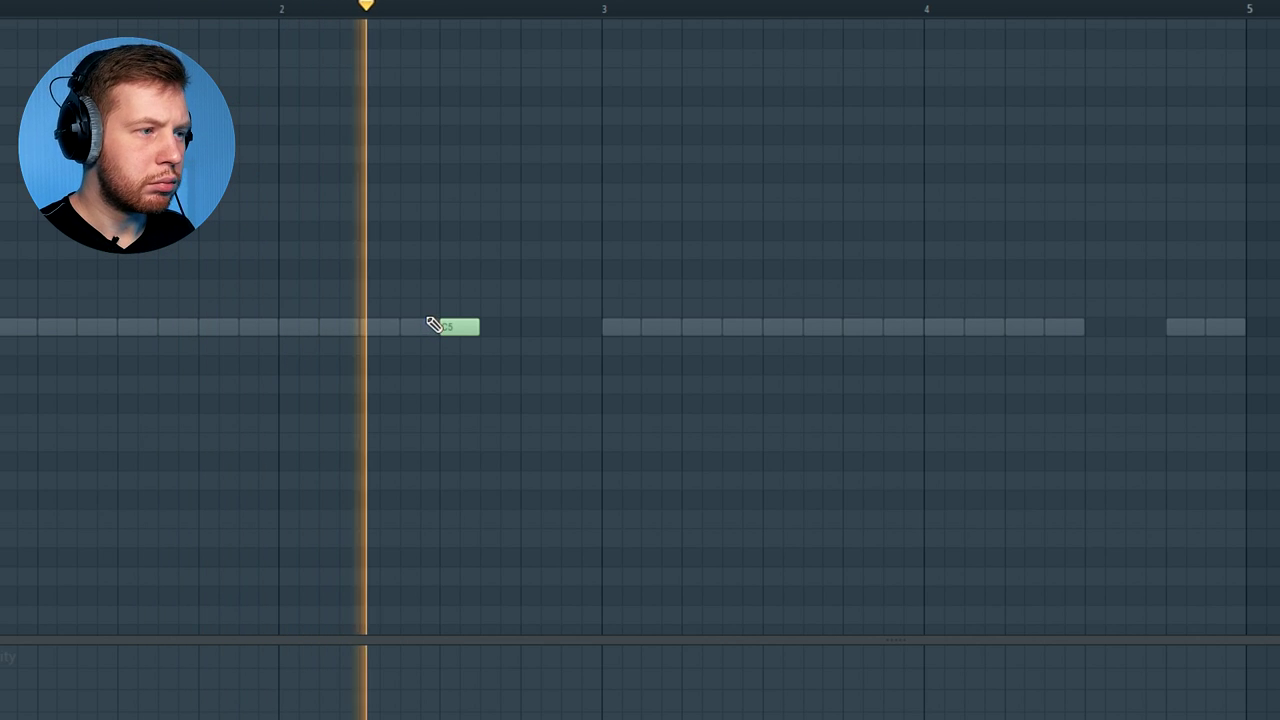
# Lengthen the hat 2 C5 note midway through bar 2 to one beat and chop it into eight 1/2-step notes
pyautogui.press('space')
pyautogui.scroll(3, 455, 318)
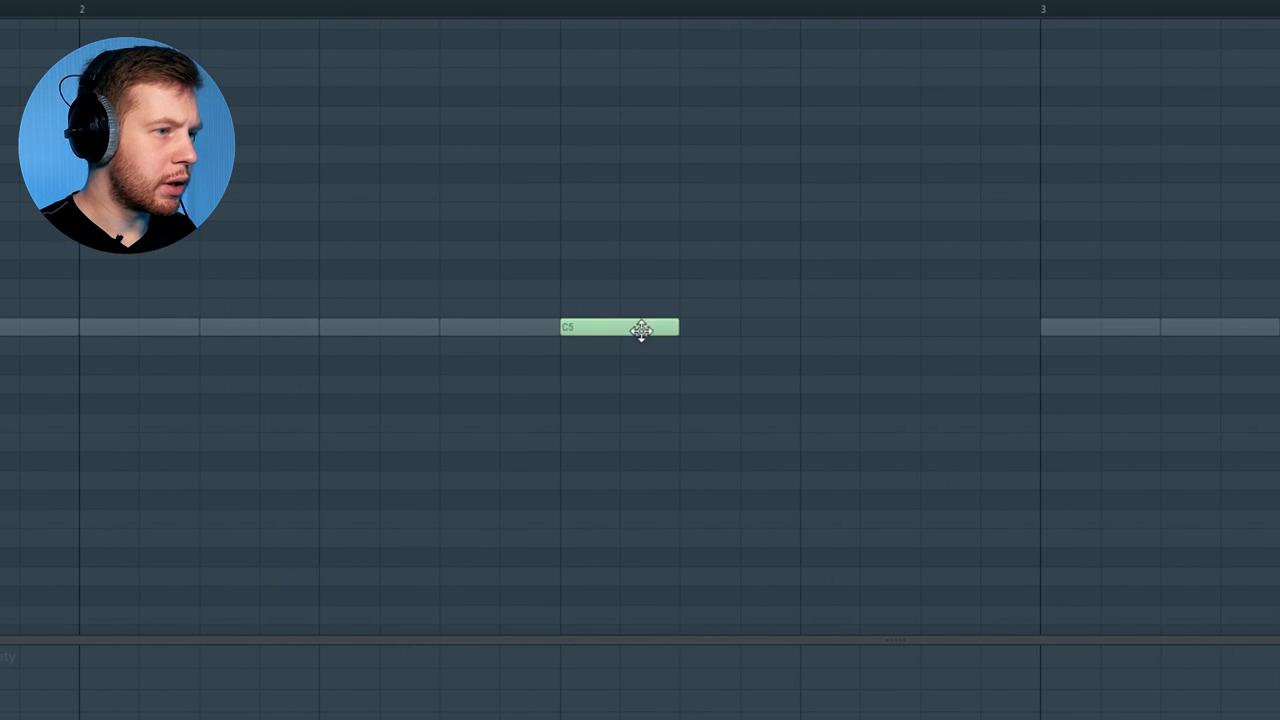
pyautogui.moveTo(676, 328); pyautogui.dragTo(800, 330)
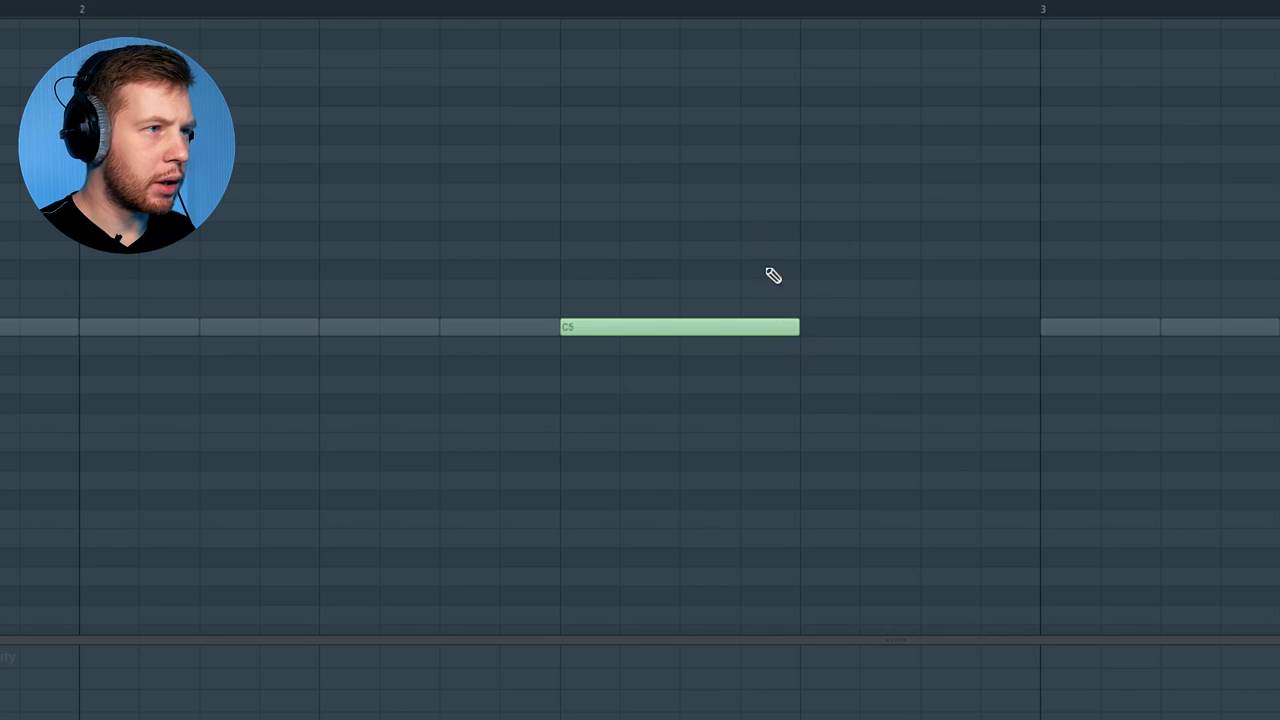
pyautogui.click(690, 1)
pyautogui.click(711, 80)
pyautogui.moveTo(829, 165); pyautogui.dragTo(592, 495)
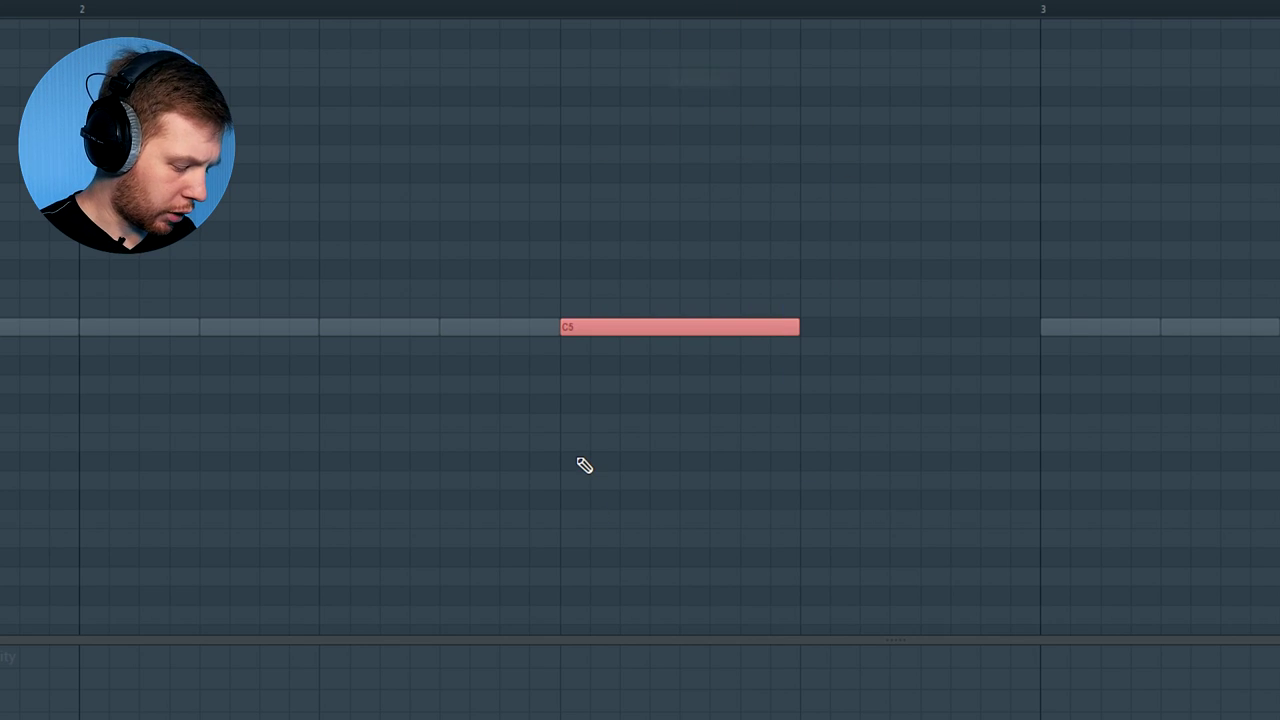
pyautogui.hotkey('ctrl', 'u')
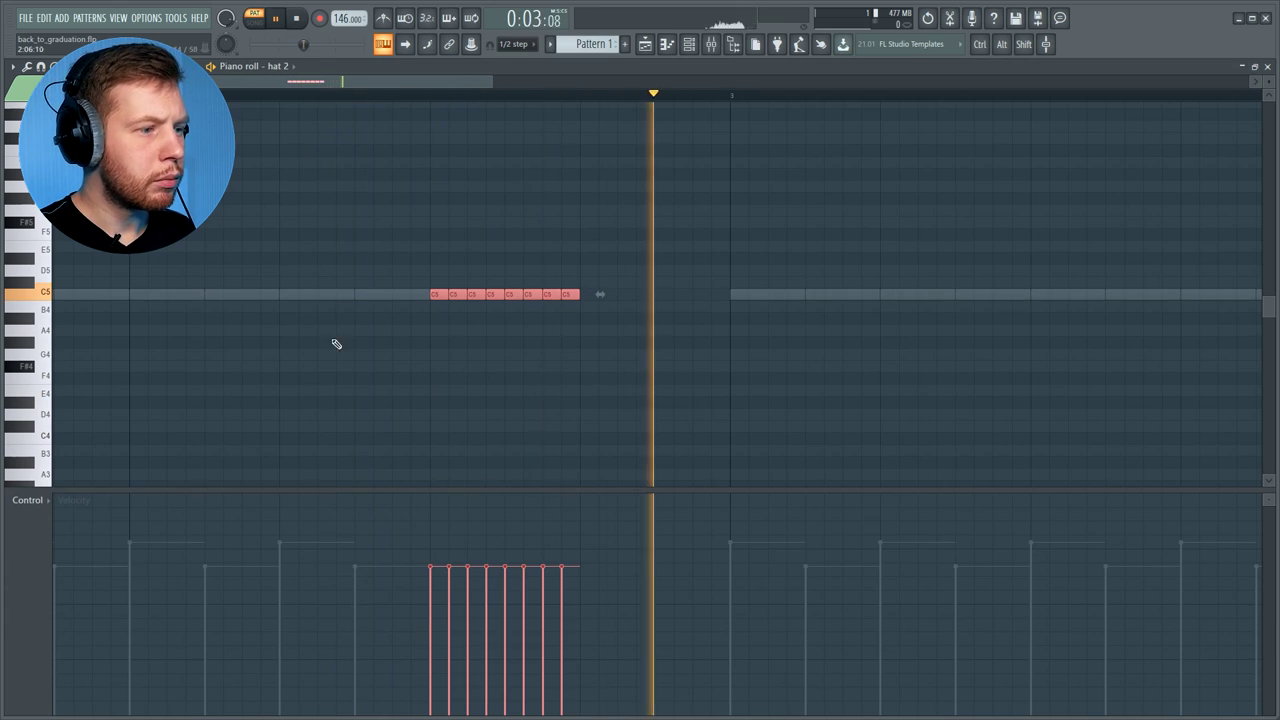
# Slope the fine pitch of the hat 2 roll from high to low and copy the roll into the gap in bar 4
pyautogui.rightClick(62, 426)
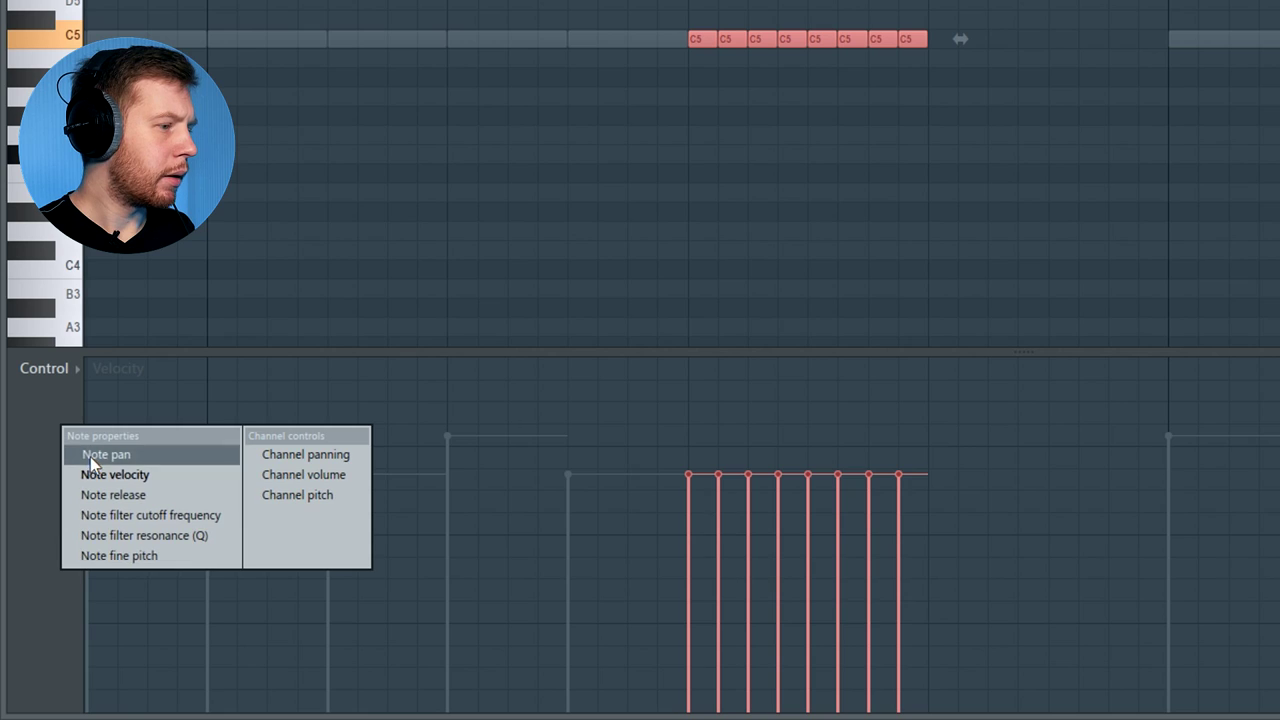
pyautogui.click(118, 555)
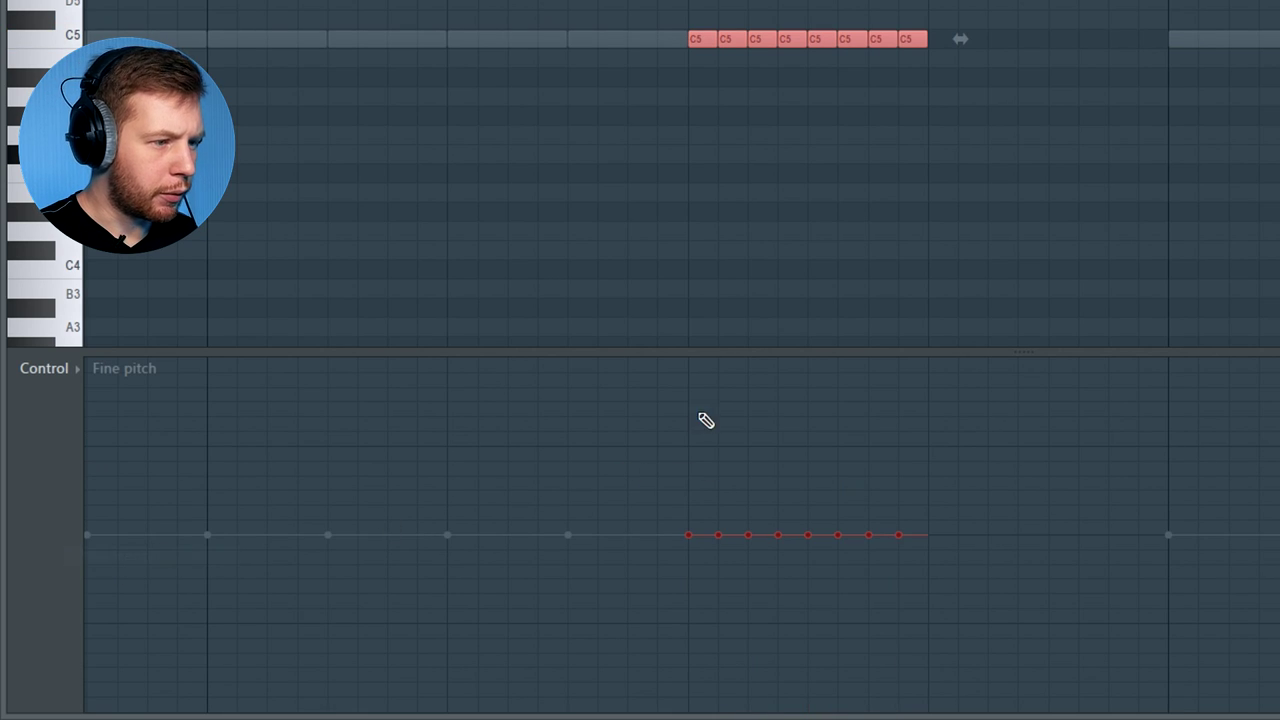
pyautogui.moveTo(697, 450)
pyautogui.mouseDown()
pyautogui.moveTo(980, 654)
pyautogui.moveTo(980, 692)
pyautogui.mouseUp()
pyautogui.press('space')
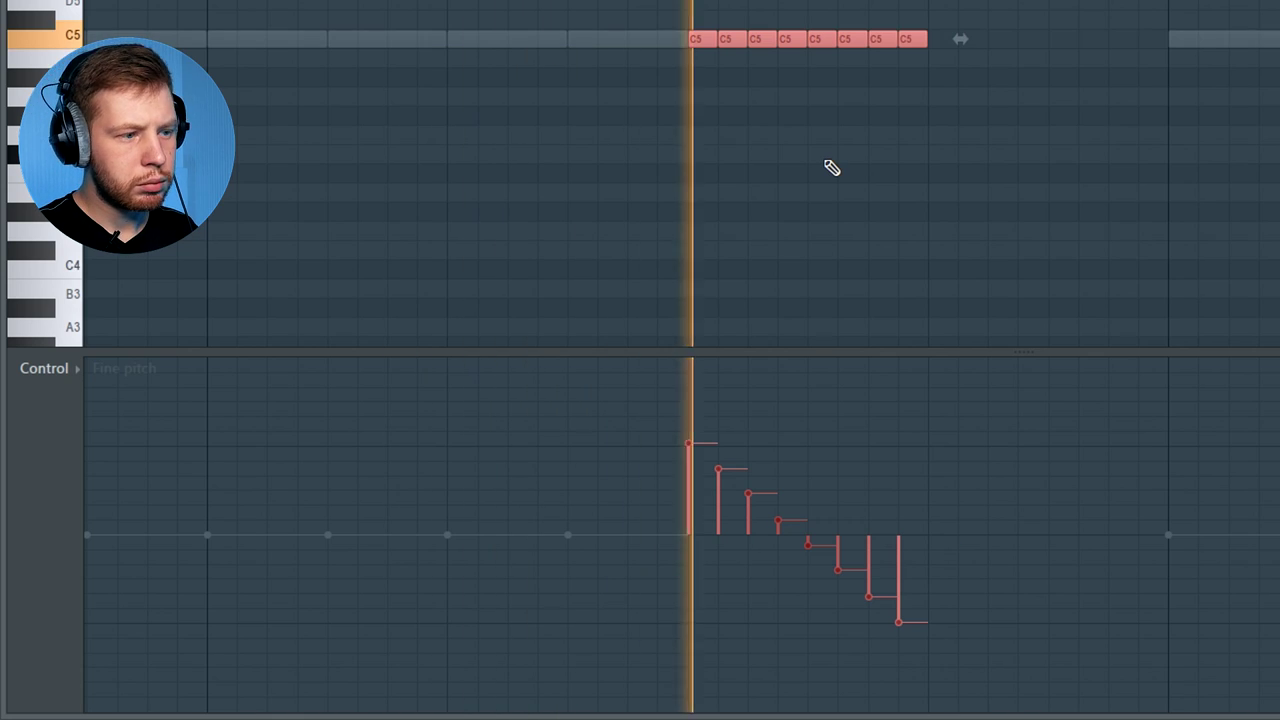
pyautogui.press('space')
pyautogui.moveTo(296, 298); pyautogui.dragTo(598, 296)
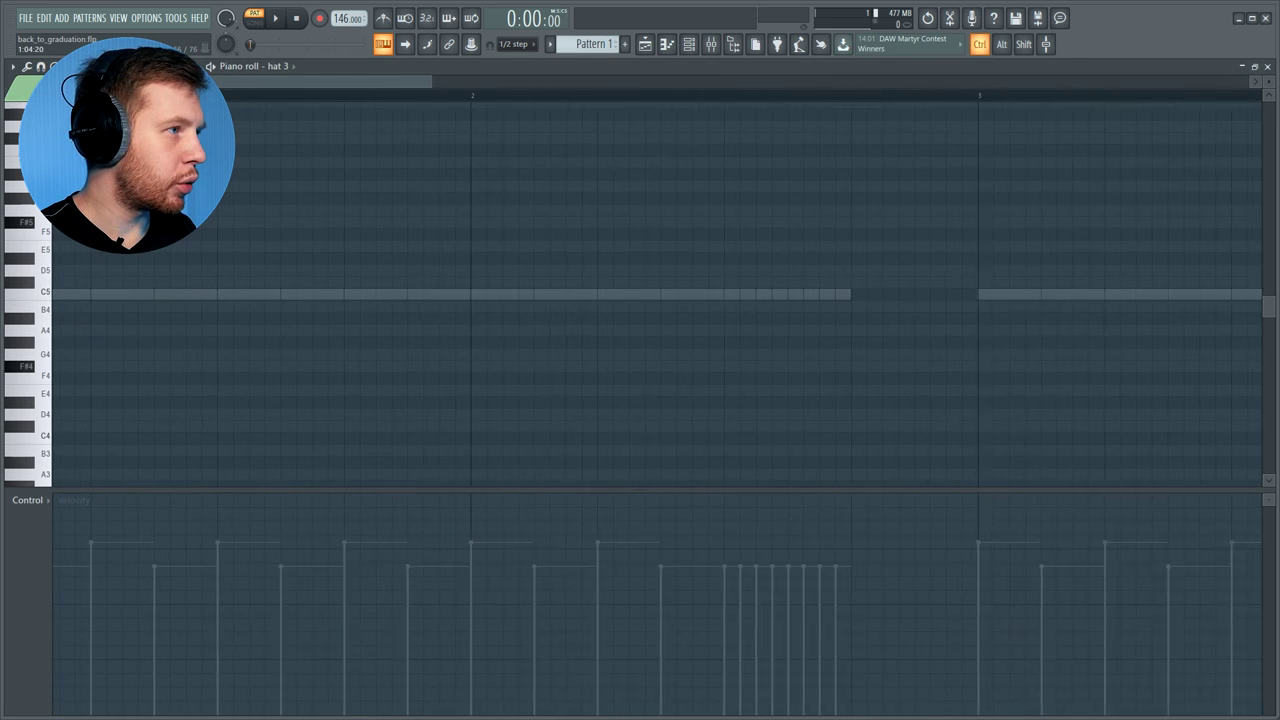
# Add a roll of four hat 3 notes at the start of bar 1 using a 1/3 step snap
pyautogui.hscroll(-2, 86, 110)
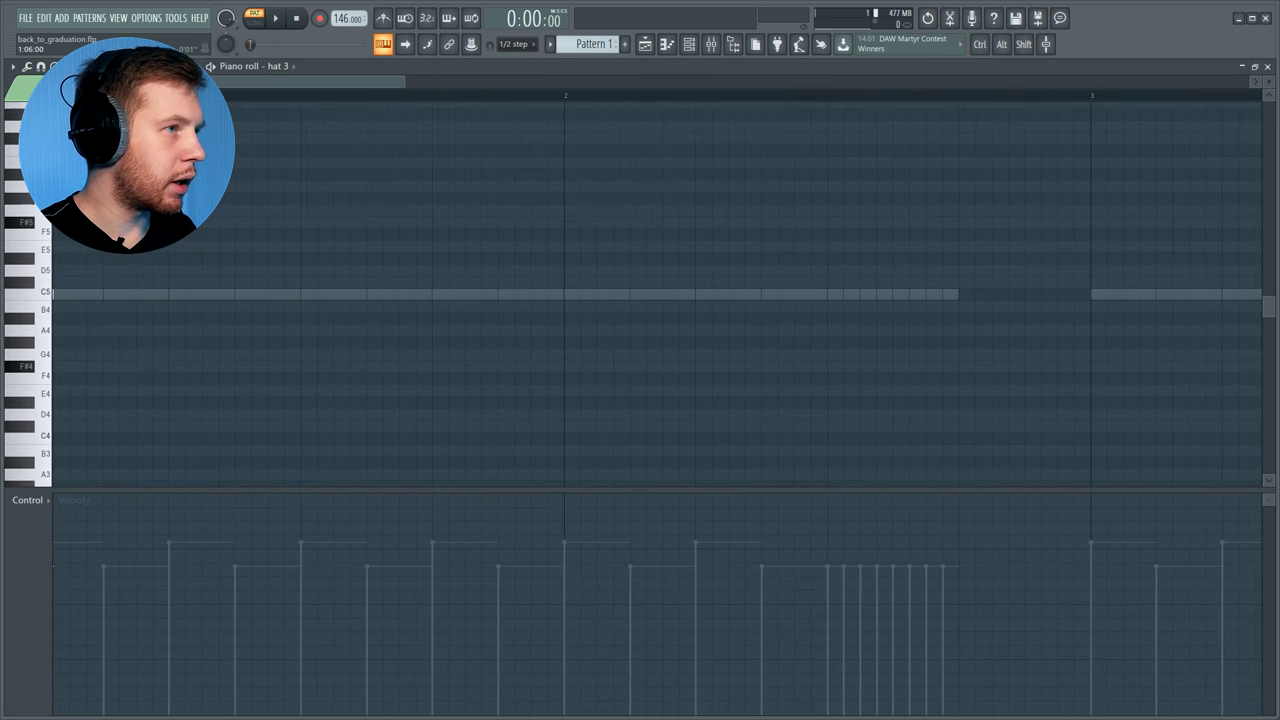
pyautogui.click(60, 295)
pyautogui.click(520, 46)
pyautogui.click(525, 123)
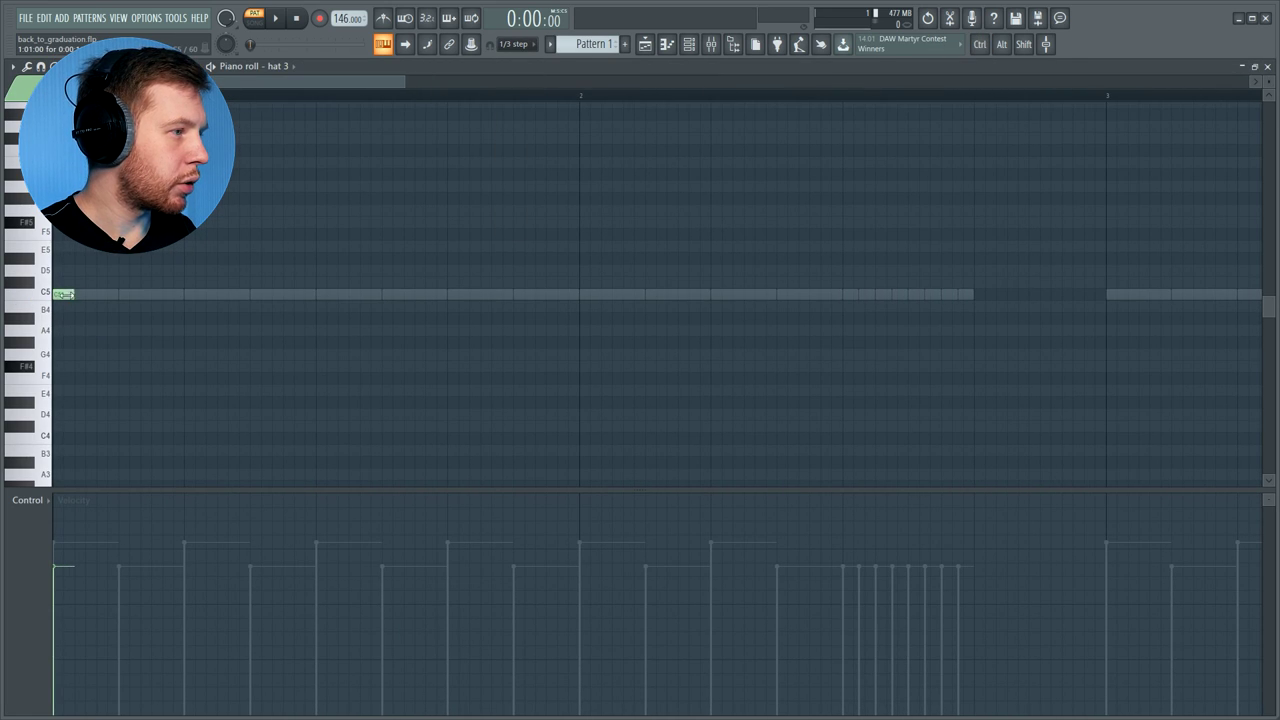
pyautogui.click(68, 296)
pyautogui.click(78, 296)
pyautogui.click(88, 296)
pyautogui.press('space')
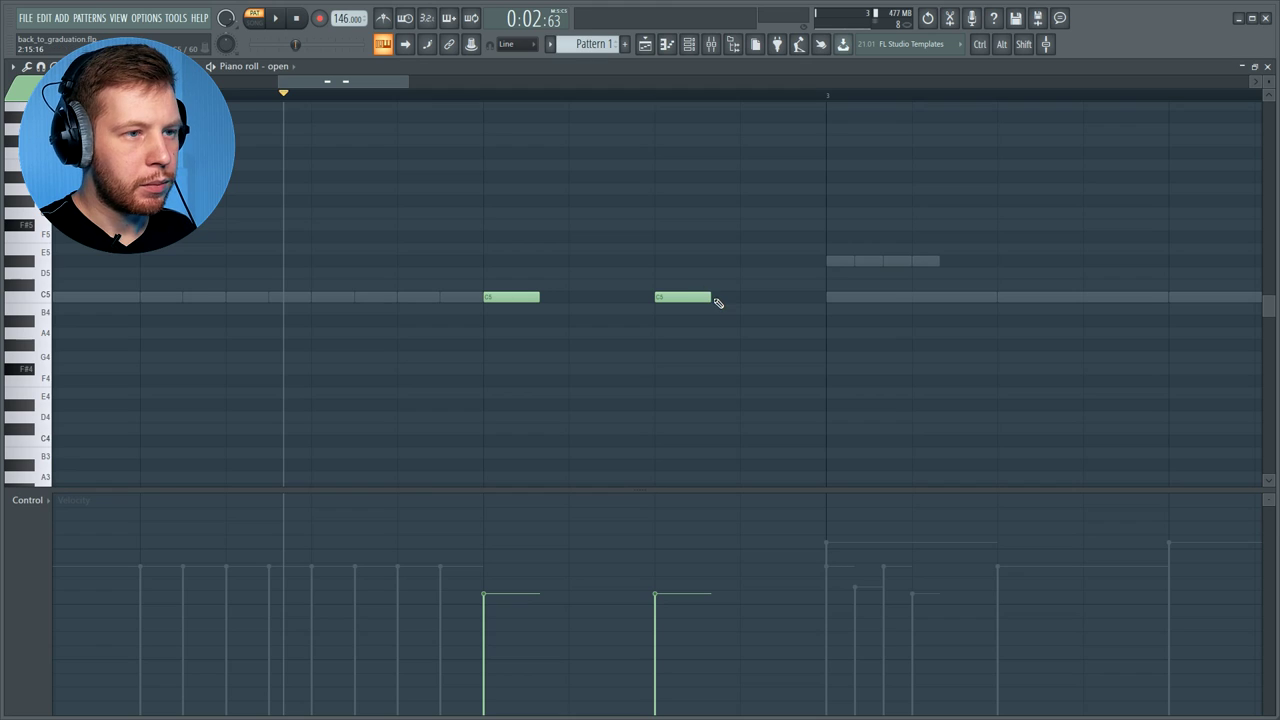
# Shorten the first open hat note in bar 2 while playing the pattern to check the note lengths
pyautogui.press('space')
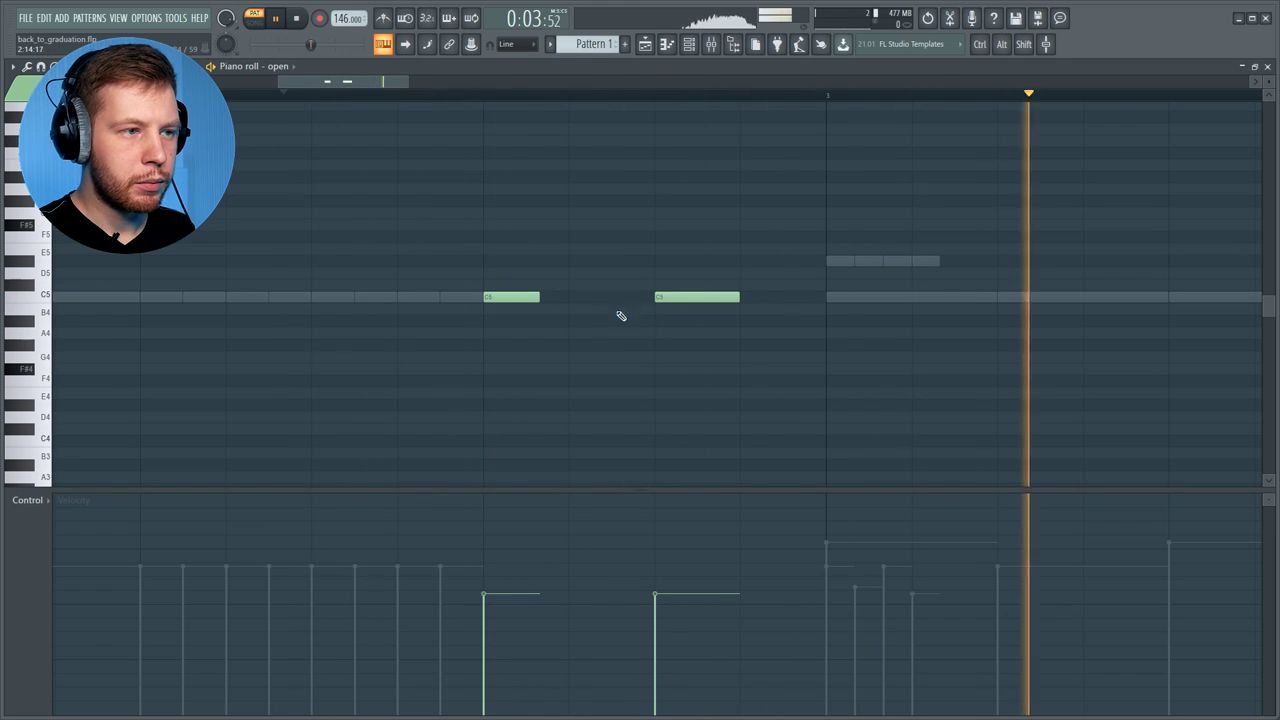
pyautogui.press('space')
pyautogui.moveTo(540, 298); pyautogui.dragTo(508, 307)
pyautogui.press('space')
pyautogui.press('space')
# Raise the velocity of the first open hat note, lower the second slightly, and play them back
pyautogui.click(492, 525)
pyautogui.press('space')
pyautogui.click(668, 601)
pyautogui.press('space')
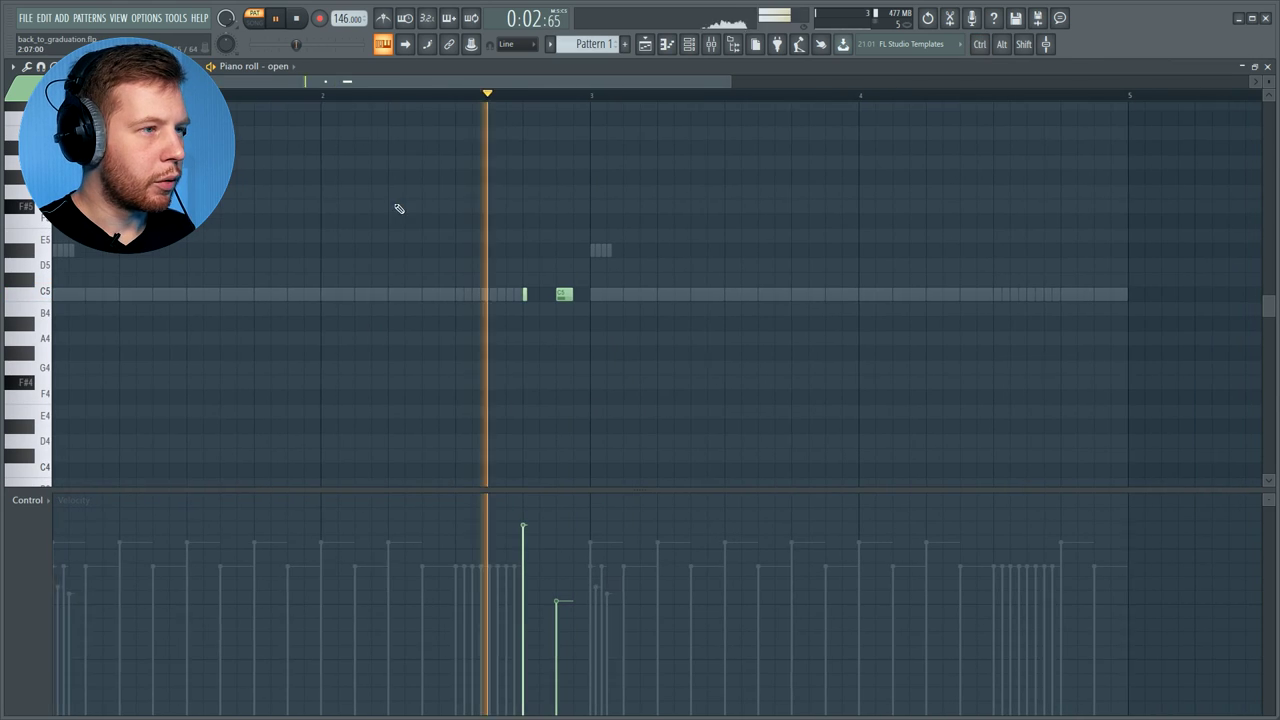
pyautogui.press('space')
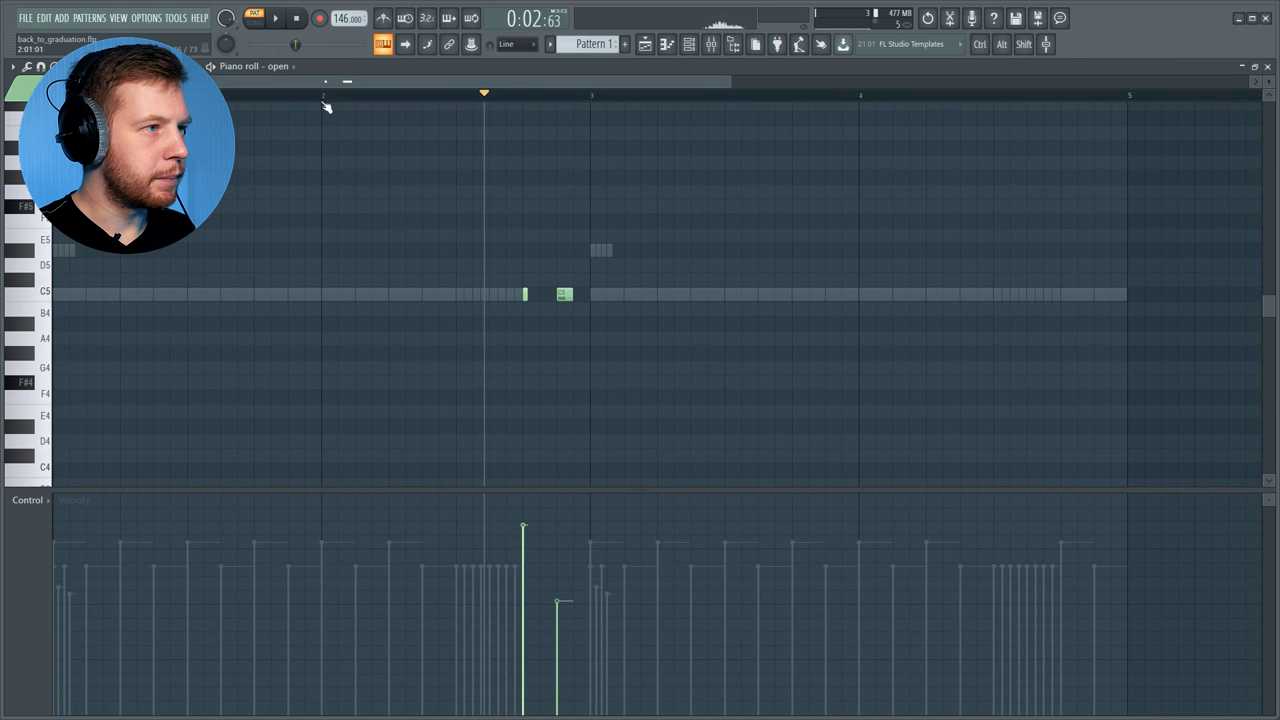
# Turn on the metronome, play the hat pattern against it, and close the open hat's piano roll
pyautogui.click(383, 20)
pyautogui.press('space')
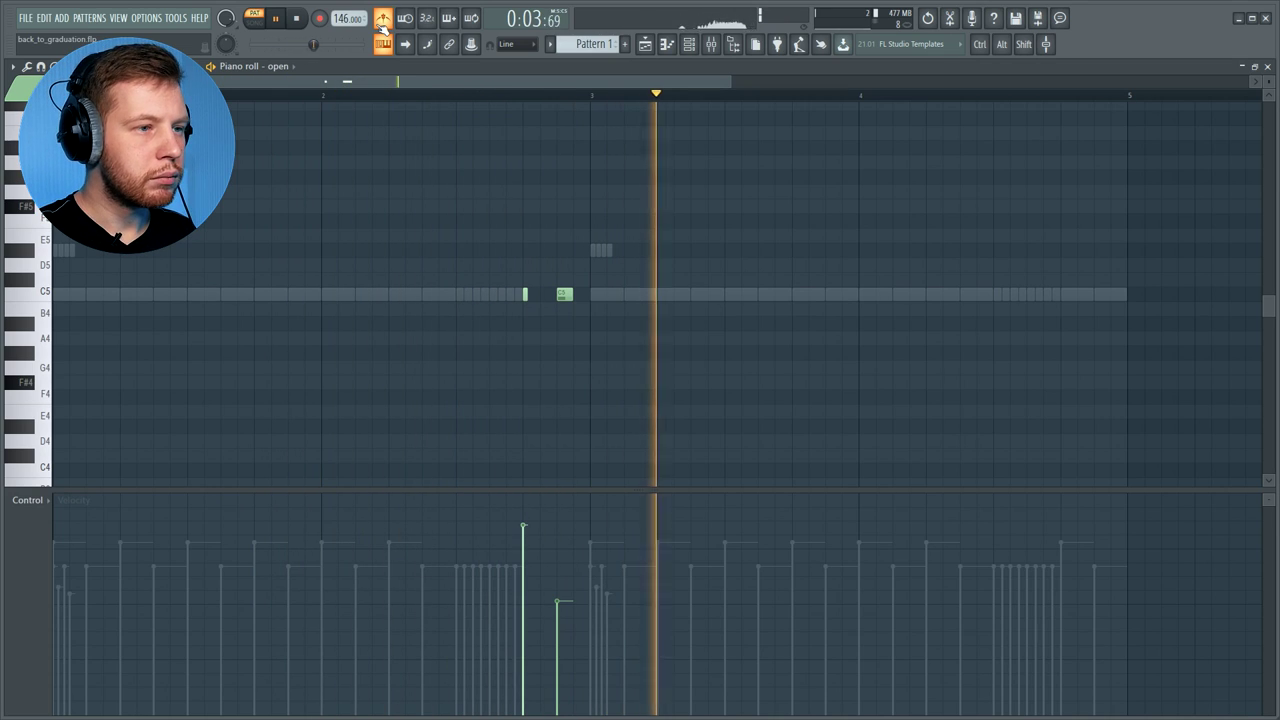
pyautogui.press('space')
pyautogui.click(1268, 66)
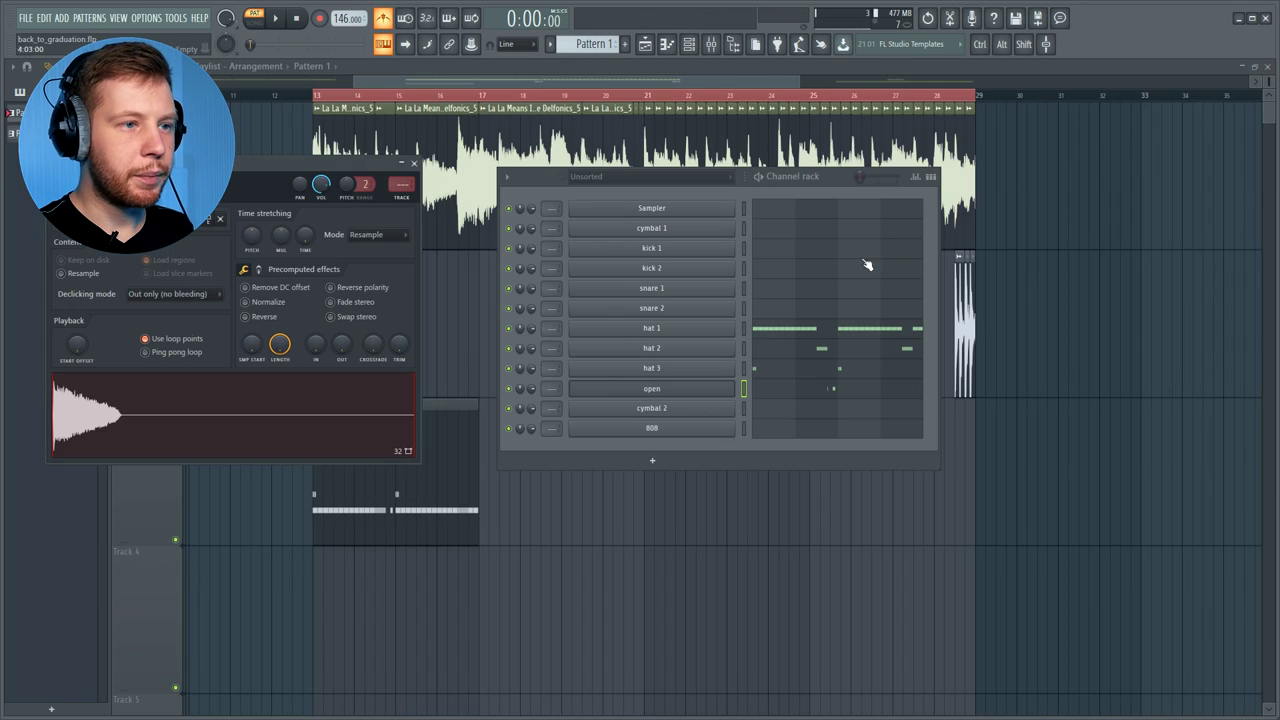
# Place a cymbal 2 note on C5 at the start of bar 1, play it, and show its note pan values
pyautogui.click(779, 412)
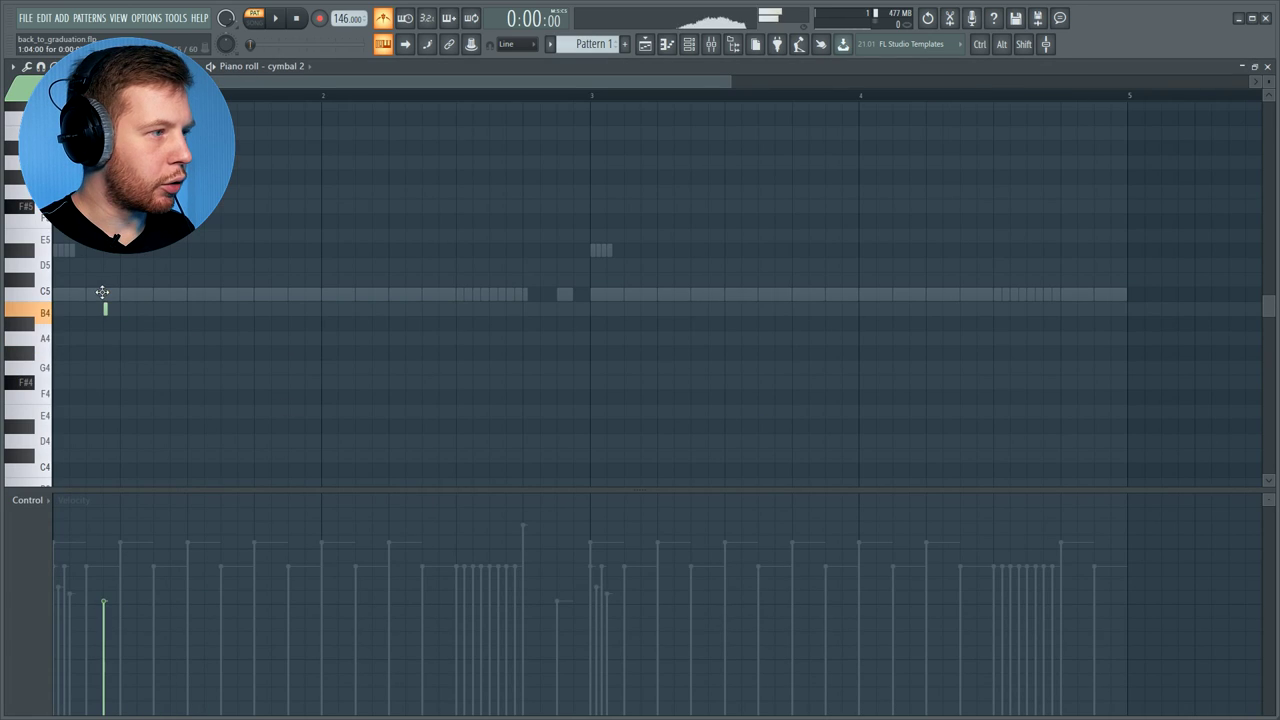
pyautogui.press('space')
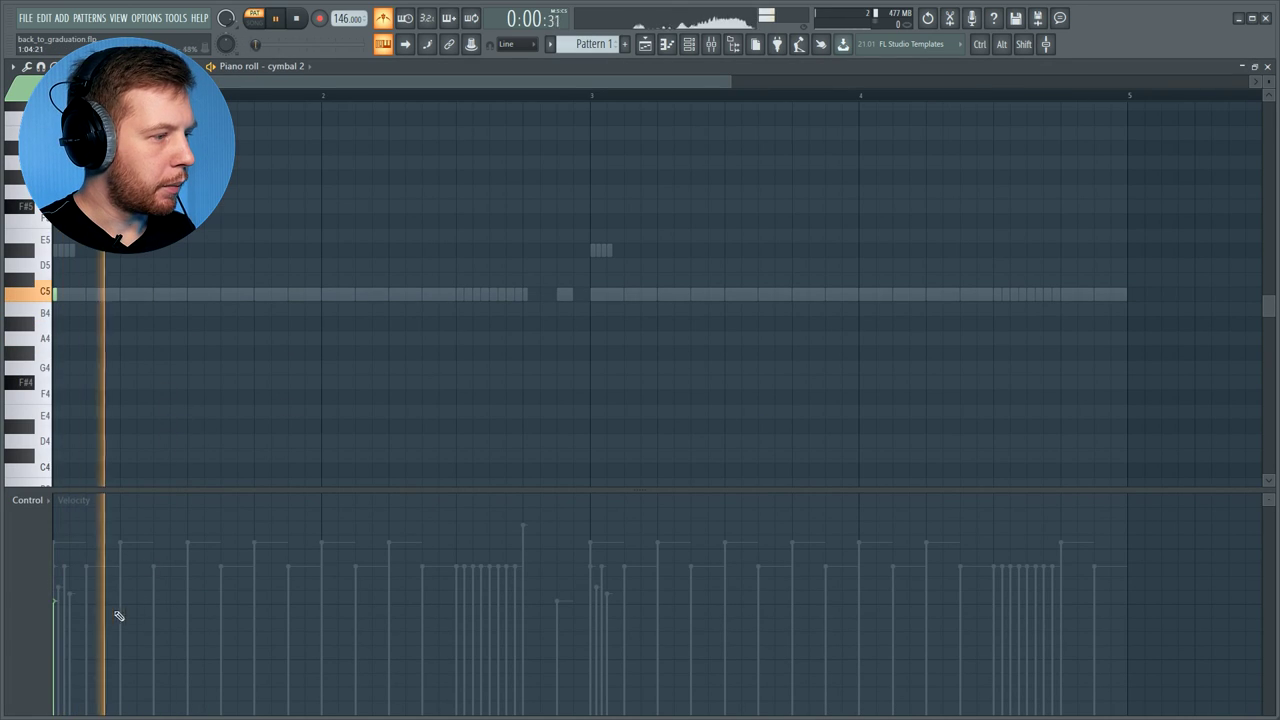
pyautogui.press('space')
pyautogui.rightClick(40, 549)
pyautogui.click(60, 565)
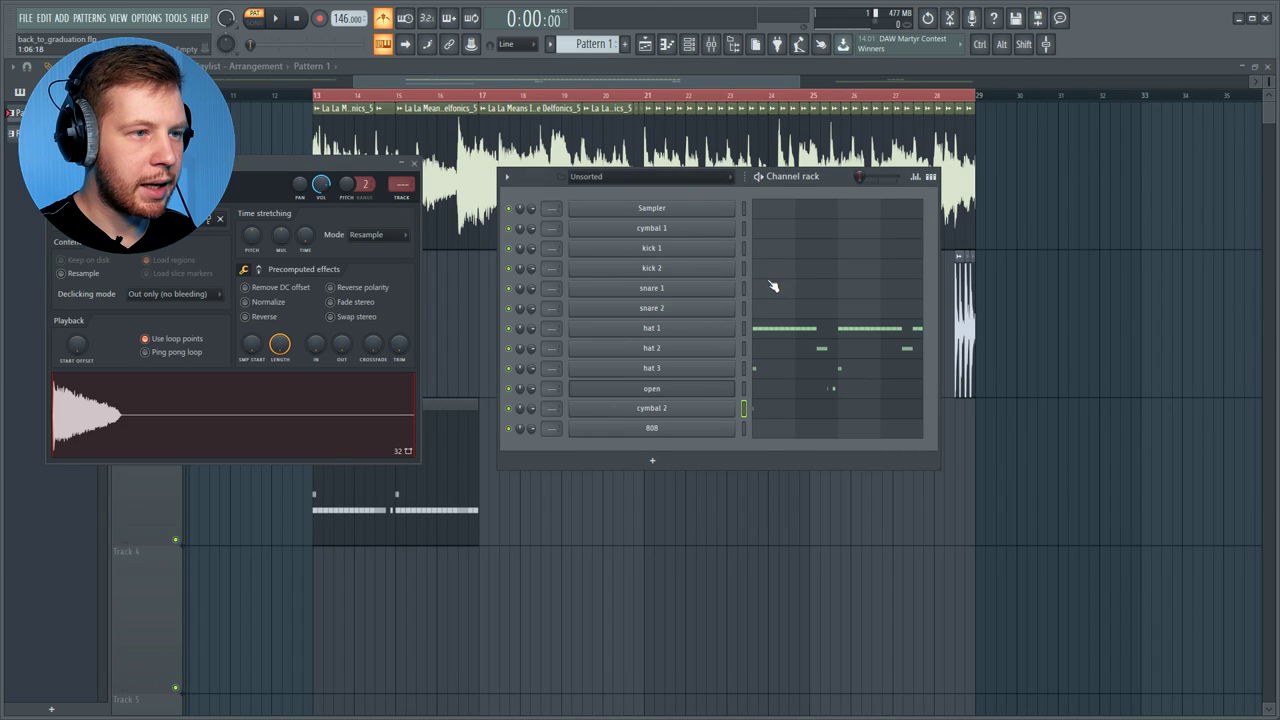
# Place a C5 snare 1 note on beat 3 of each of the four bars in Pattern 1 and close the piano roll
pyautogui.click(773, 287)
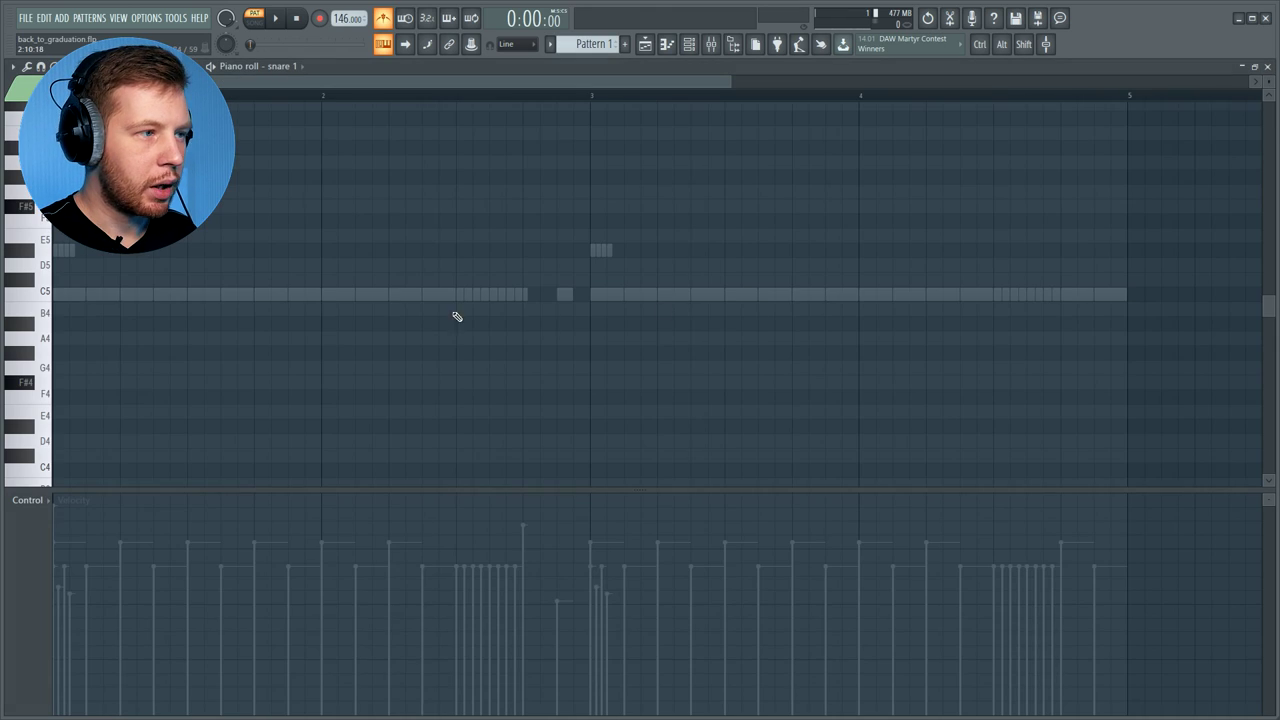
pyautogui.press('space')
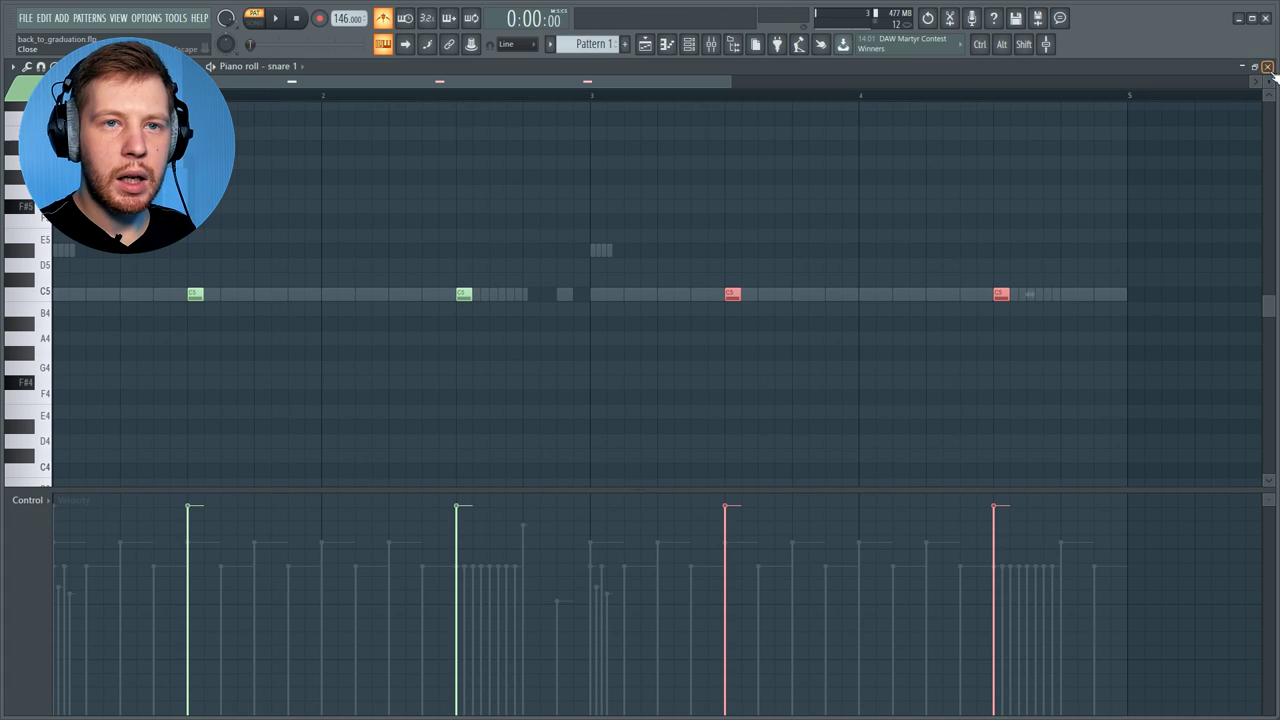
pyautogui.click(1267, 66)
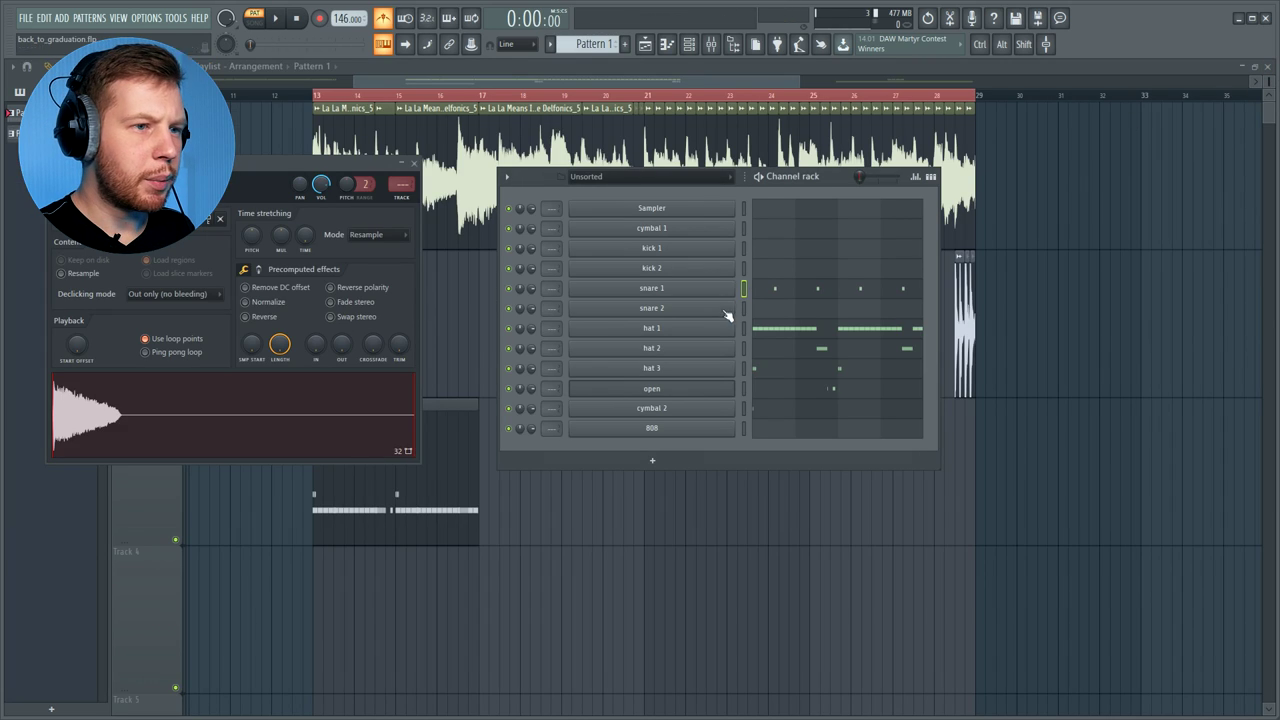
# Copy the snare 1 notes to the snare 2 channel, play the pattern, and close the snare 2 piano roll
pyautogui.click(745, 310)
pyautogui.hotkey('ctrl', 'v')
pyautogui.press('space')
pyautogui.click(767, 312)
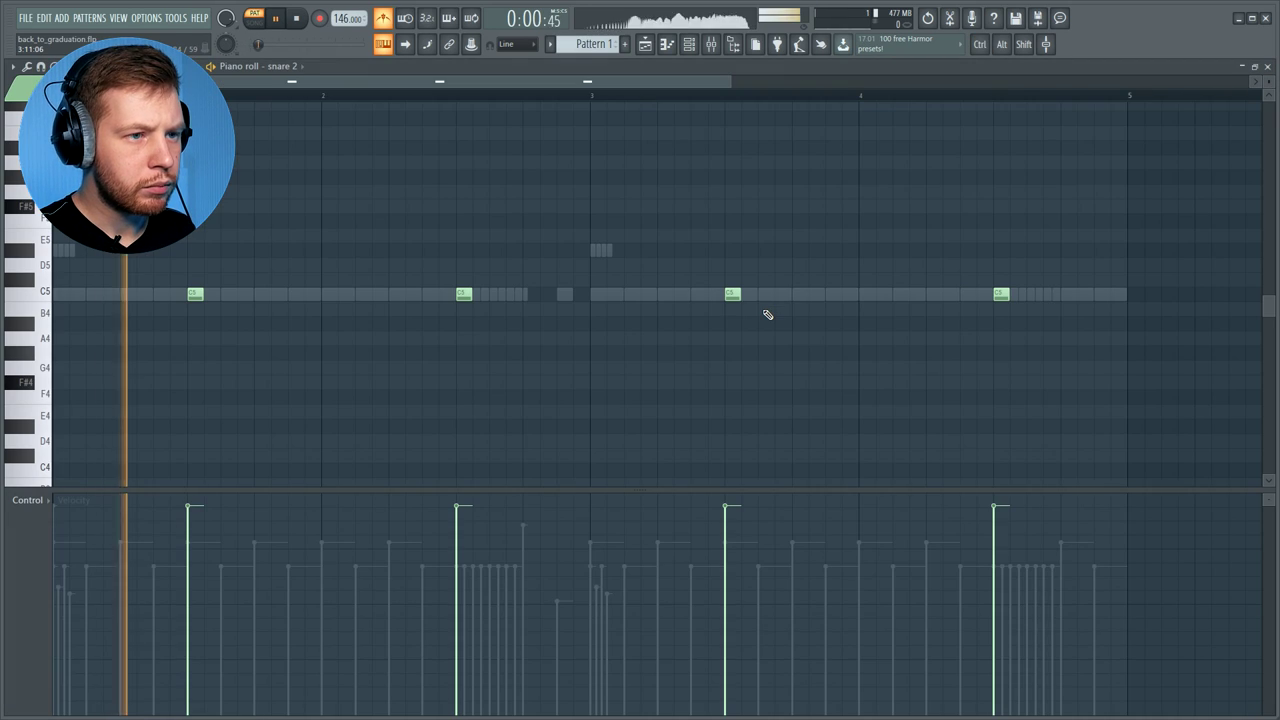
pyautogui.press('space')
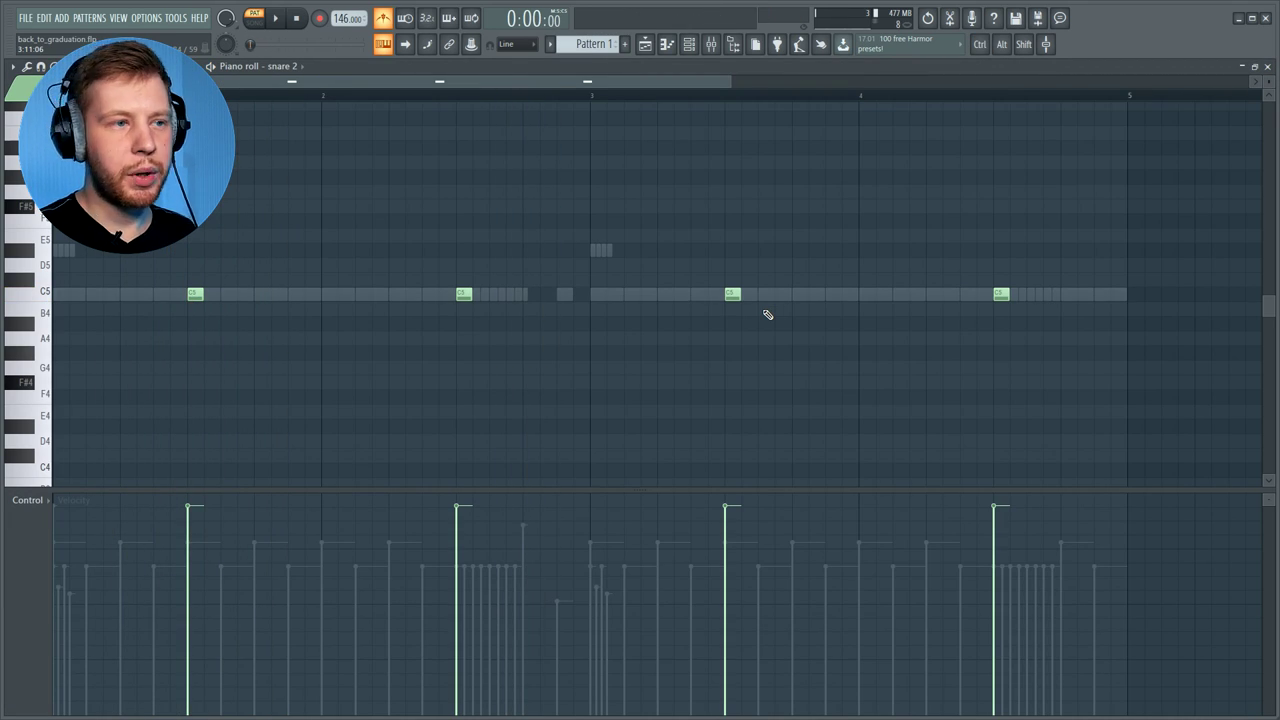
pyautogui.click(1267, 66)
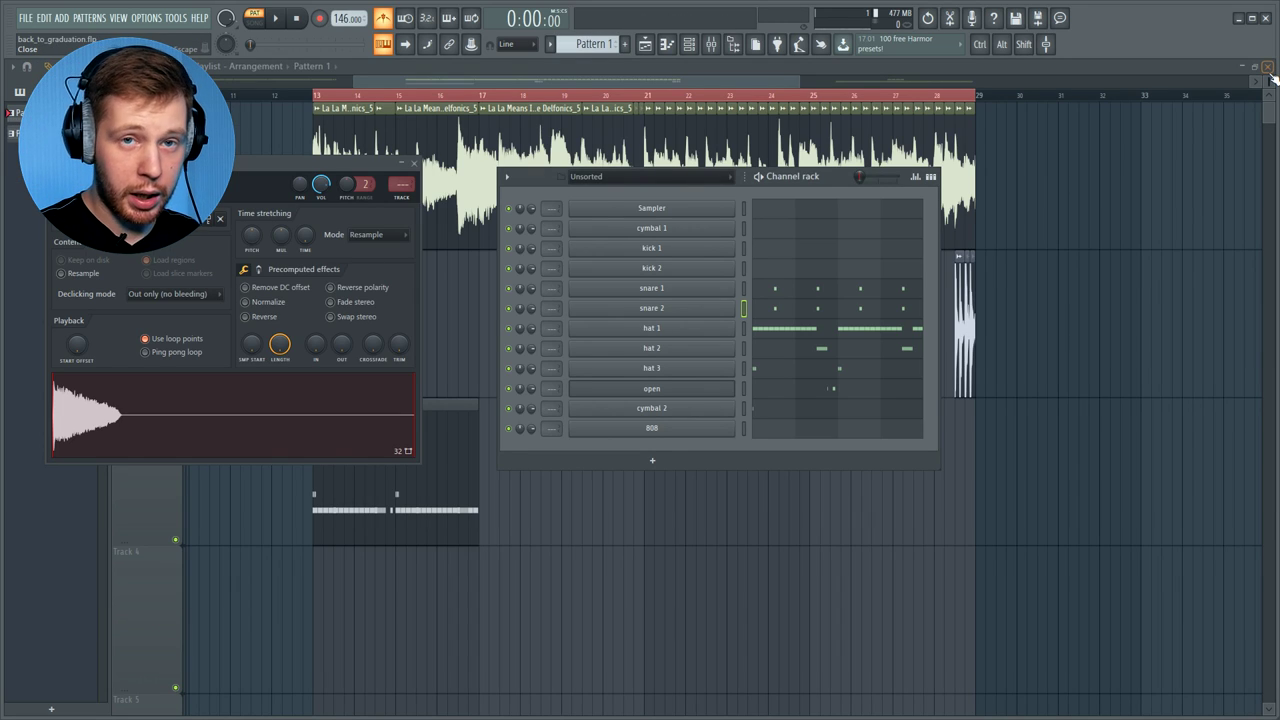
# Open the snare 2 sample settings and play the pattern to hear the layered snares with the hats
pyautogui.press('q')
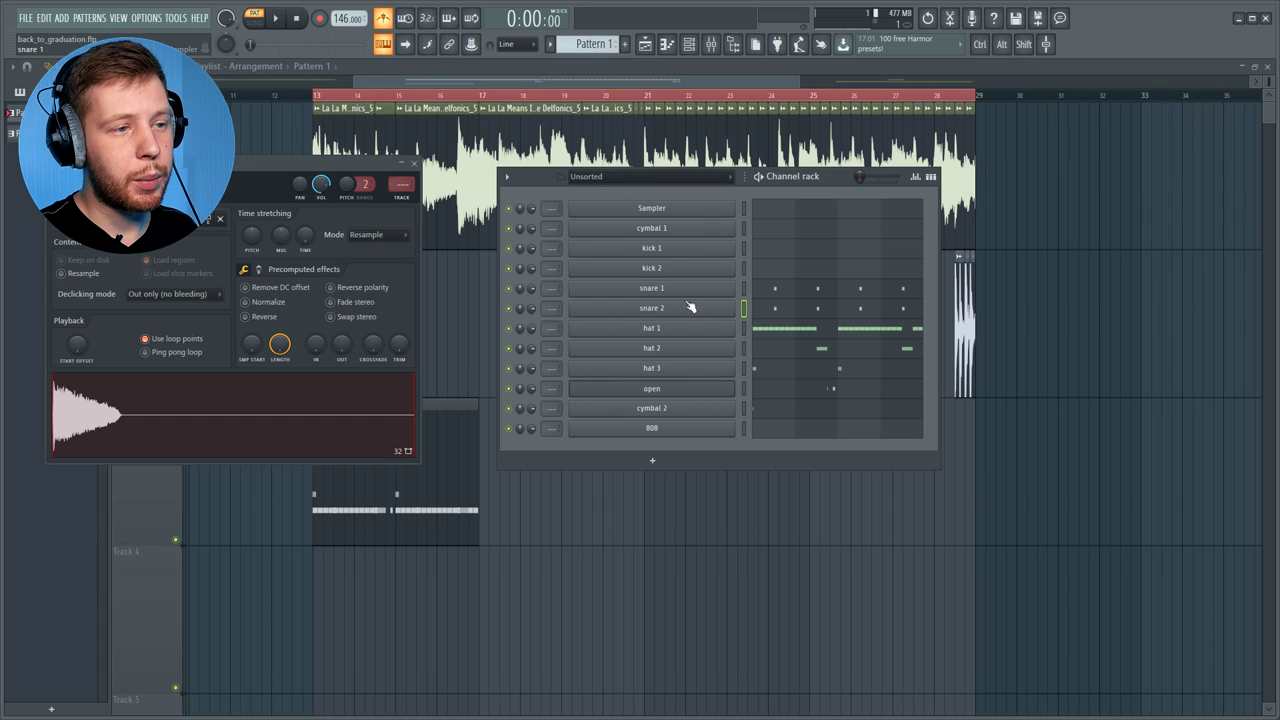
pyautogui.click(689, 308)
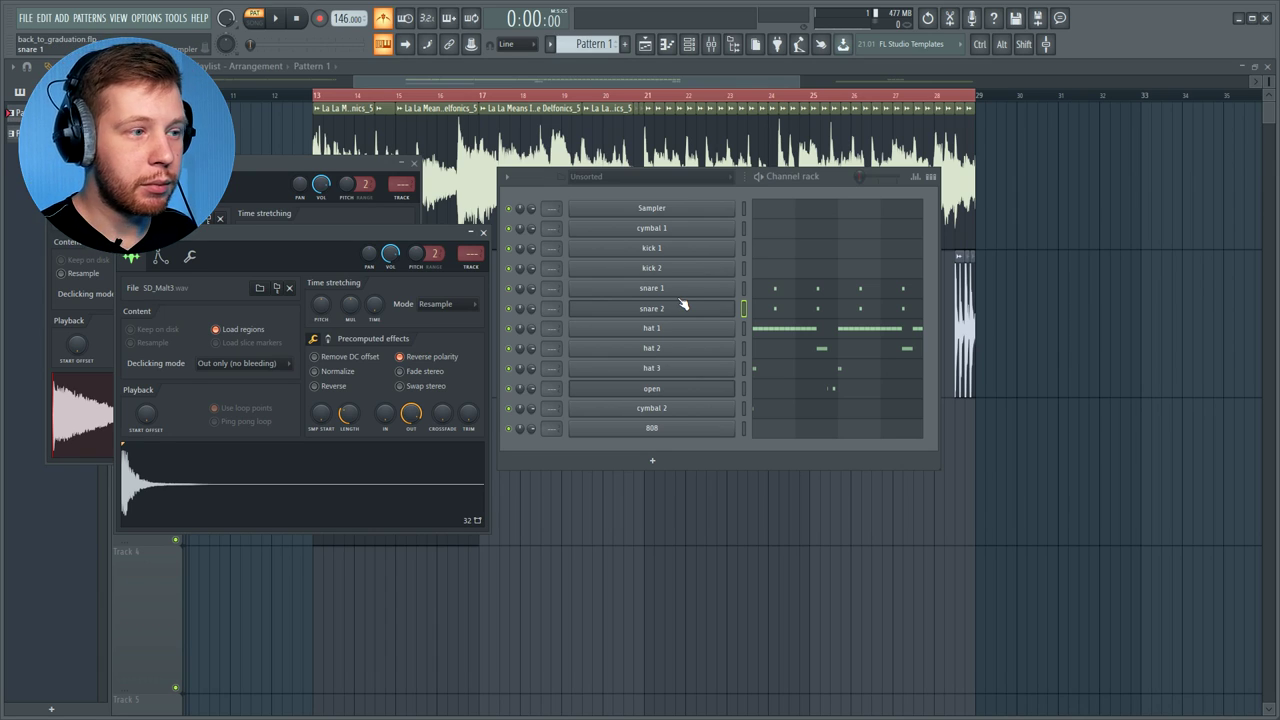
pyautogui.press('space')
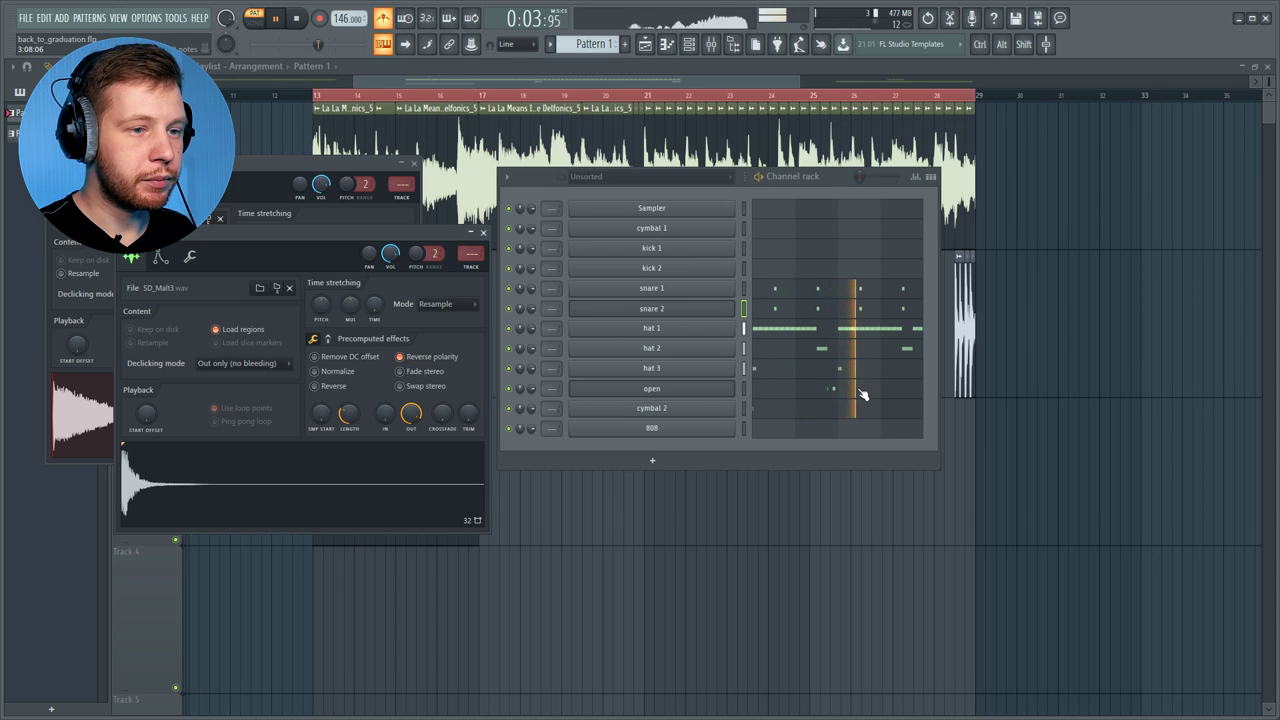
pyautogui.click(866, 390)
pyautogui.press('space')
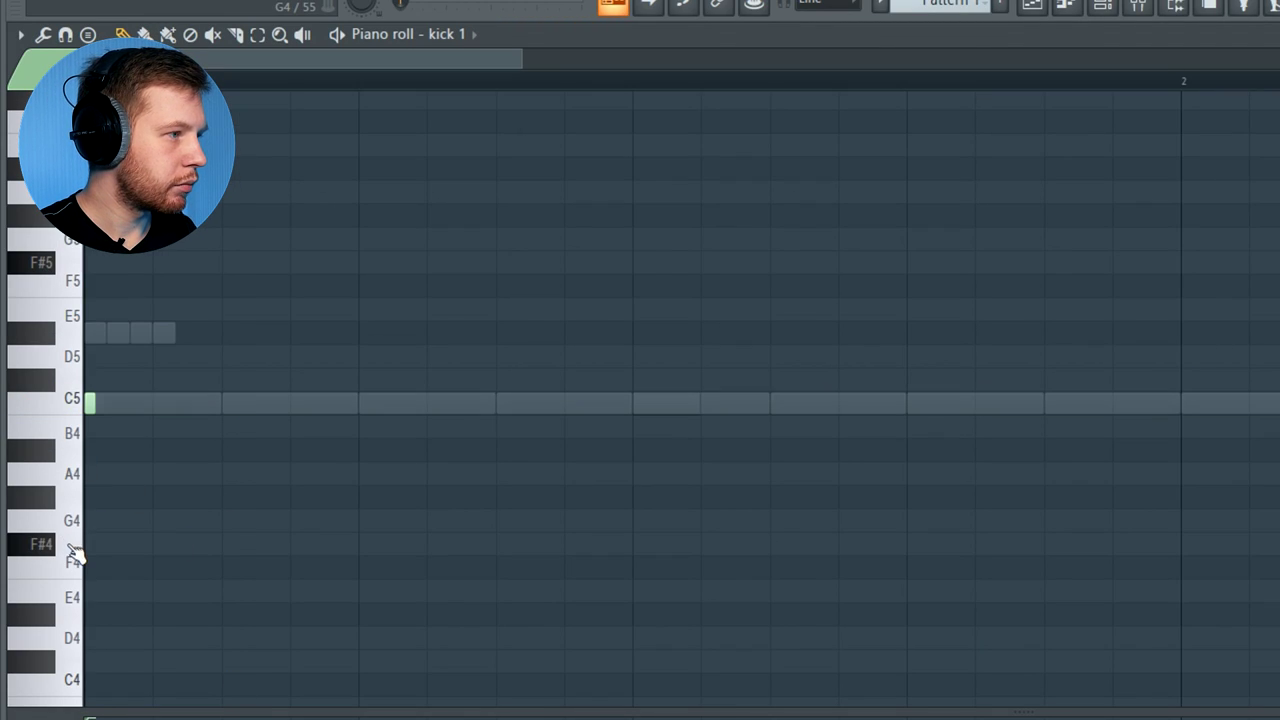
# Move the kick 1 note at the start of bar 1 from C5 to G#4 and play it back
pyautogui.scroll(-3, 200, 555)
pyautogui.moveTo(96, 404); pyautogui.dragTo(75, 508)
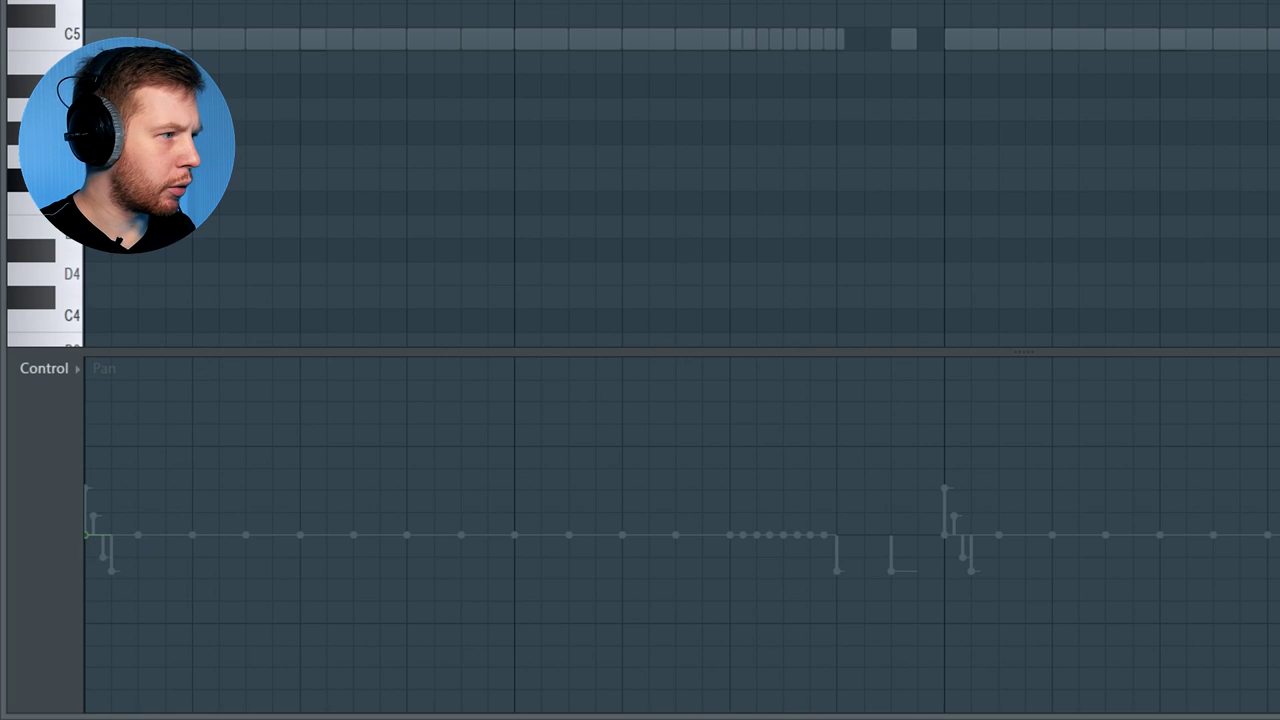
pyautogui.press('space')
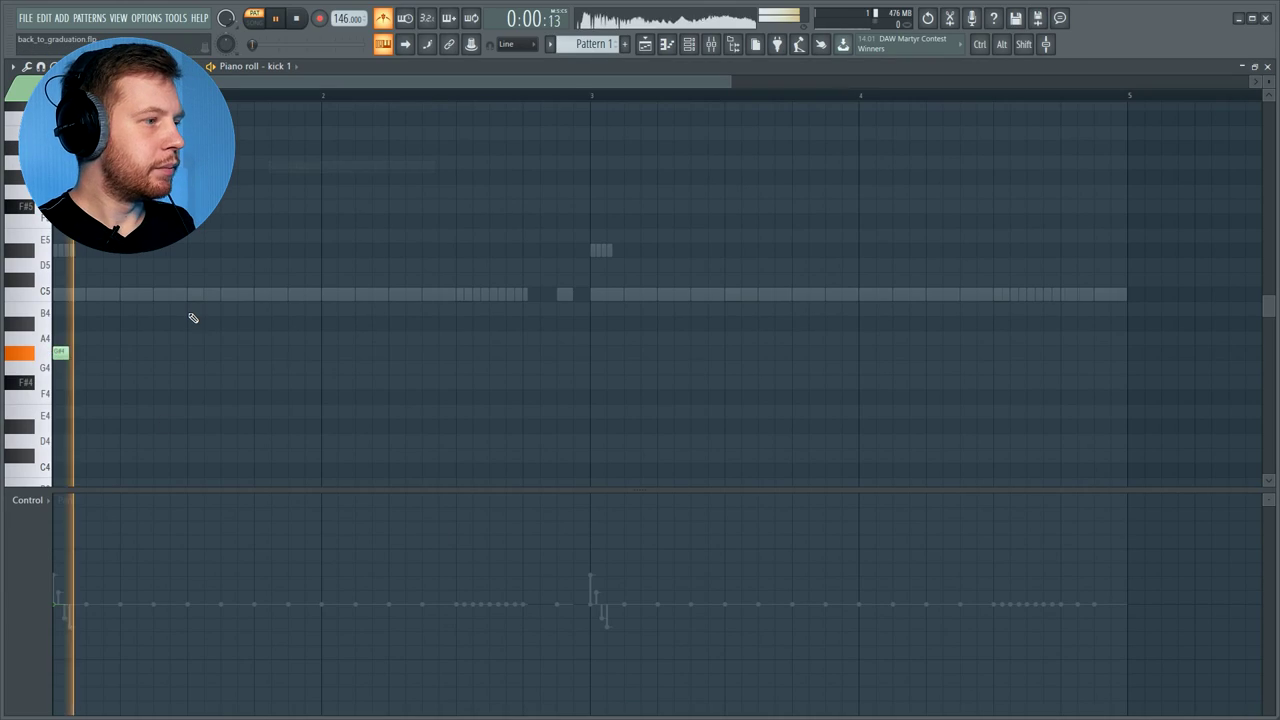
pyautogui.press('space')
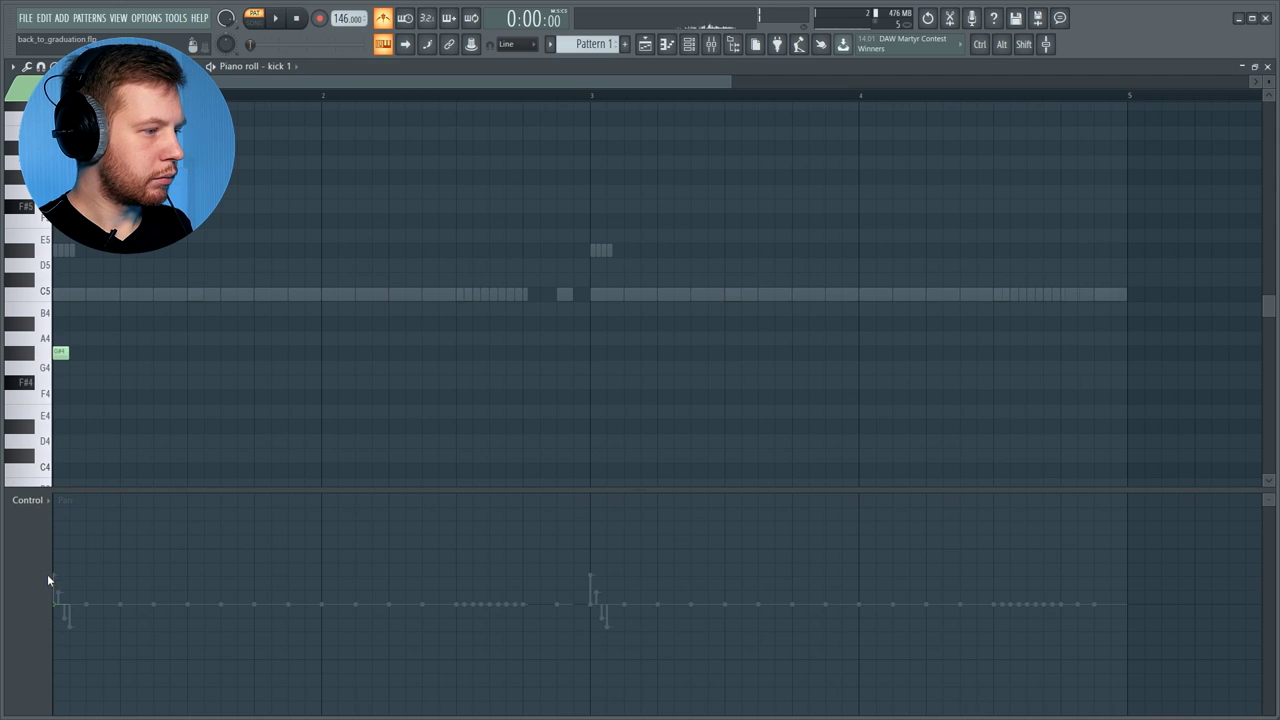
# Add nine more G#4 kick 1 notes across bars 1 to 4 while the pattern plays, with note velocities shown
pyautogui.click(47, 577)
pyautogui.click(80, 607)
pyautogui.press('space')
pyautogui.click(165, 353)
pyautogui.click(366, 353)
pyautogui.click(500, 353)
pyautogui.click(600, 353)
pyautogui.click(632, 353)
pyautogui.click(766, 353)
pyautogui.click(900, 353)
pyautogui.click(1034, 353)
pyautogui.click(1099, 353)
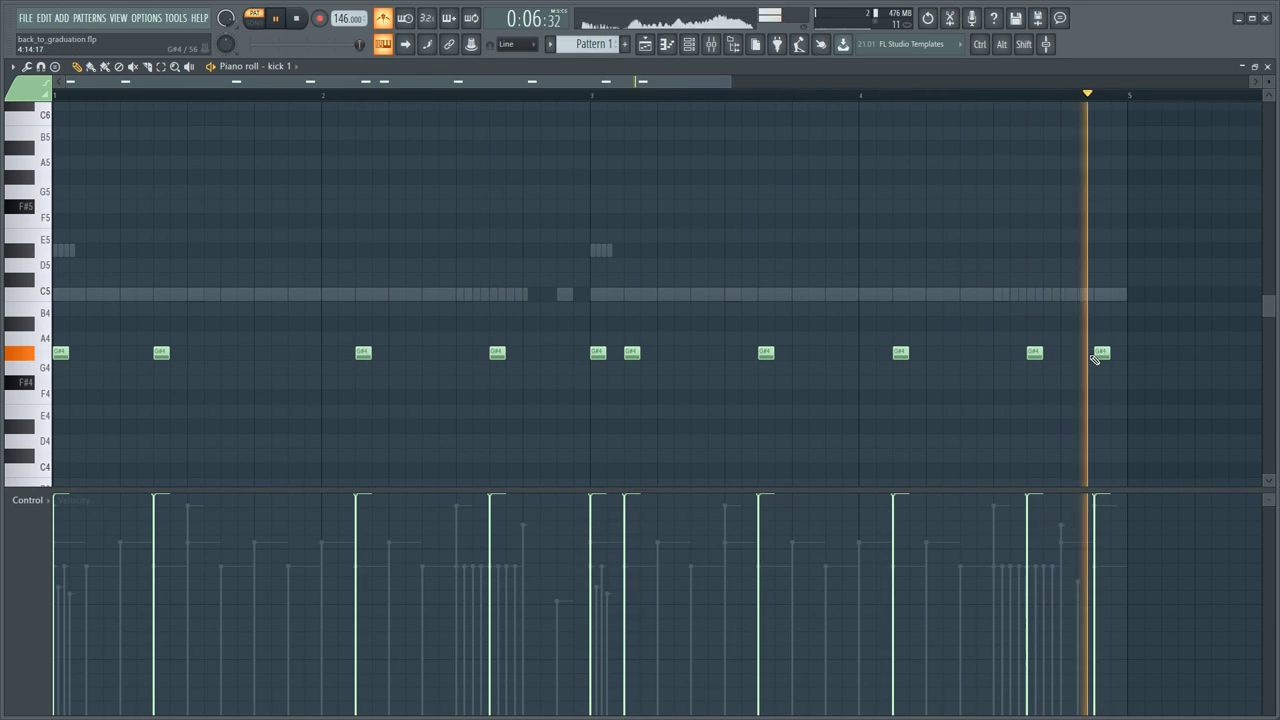
pyautogui.press('space')
# Copy the kick 1 notes to kick 2, review them in its piano roll, and check both kick channels
pyautogui.click(1244, 69)
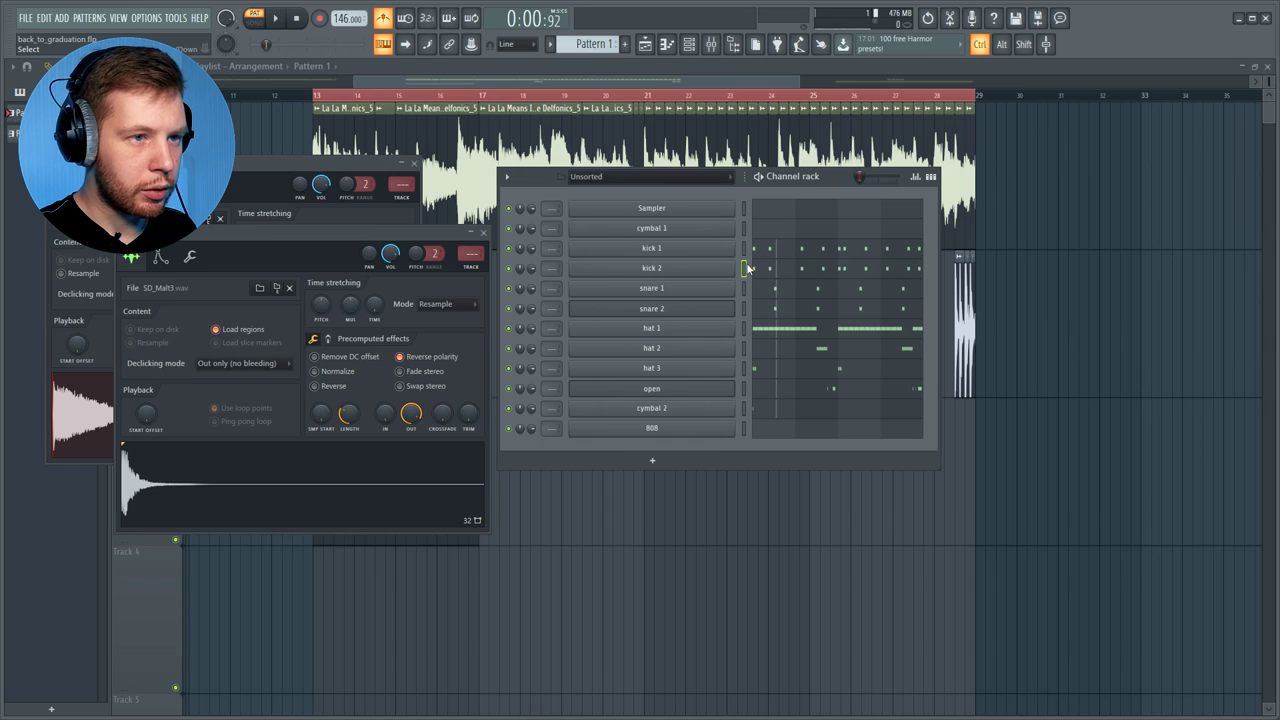
pyautogui.click(778, 272)
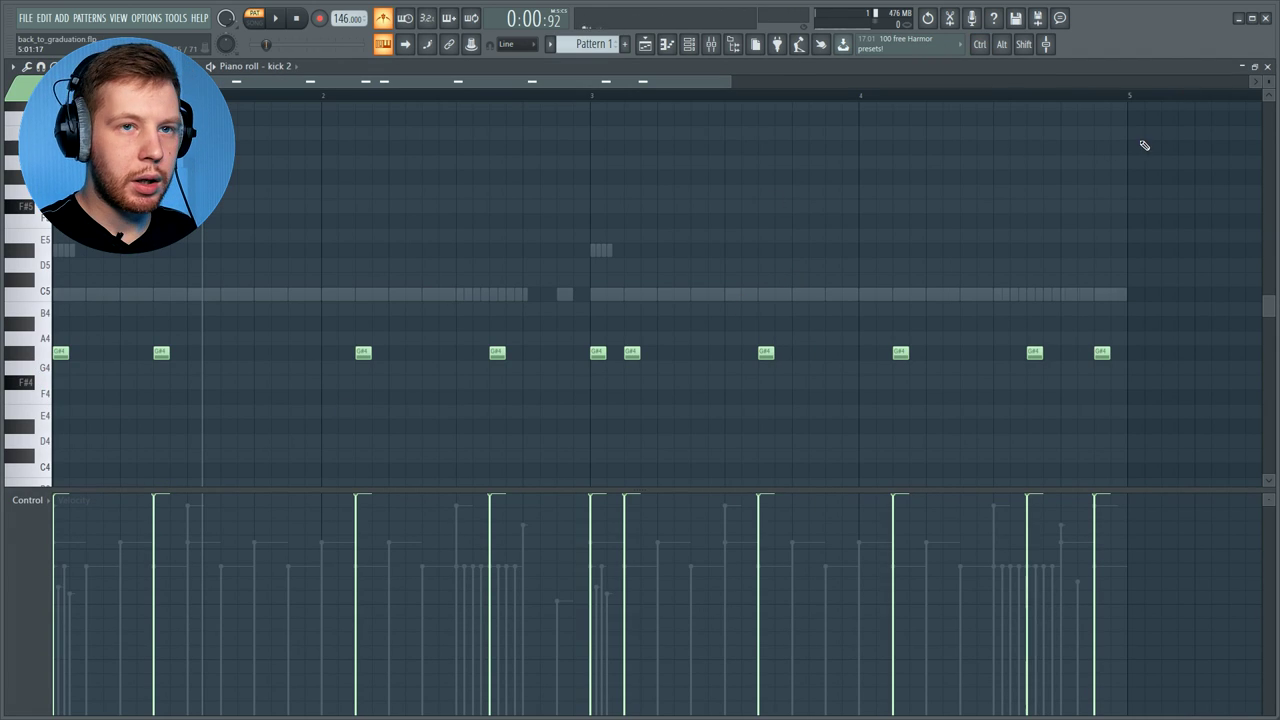
pyautogui.click(1262, 70)
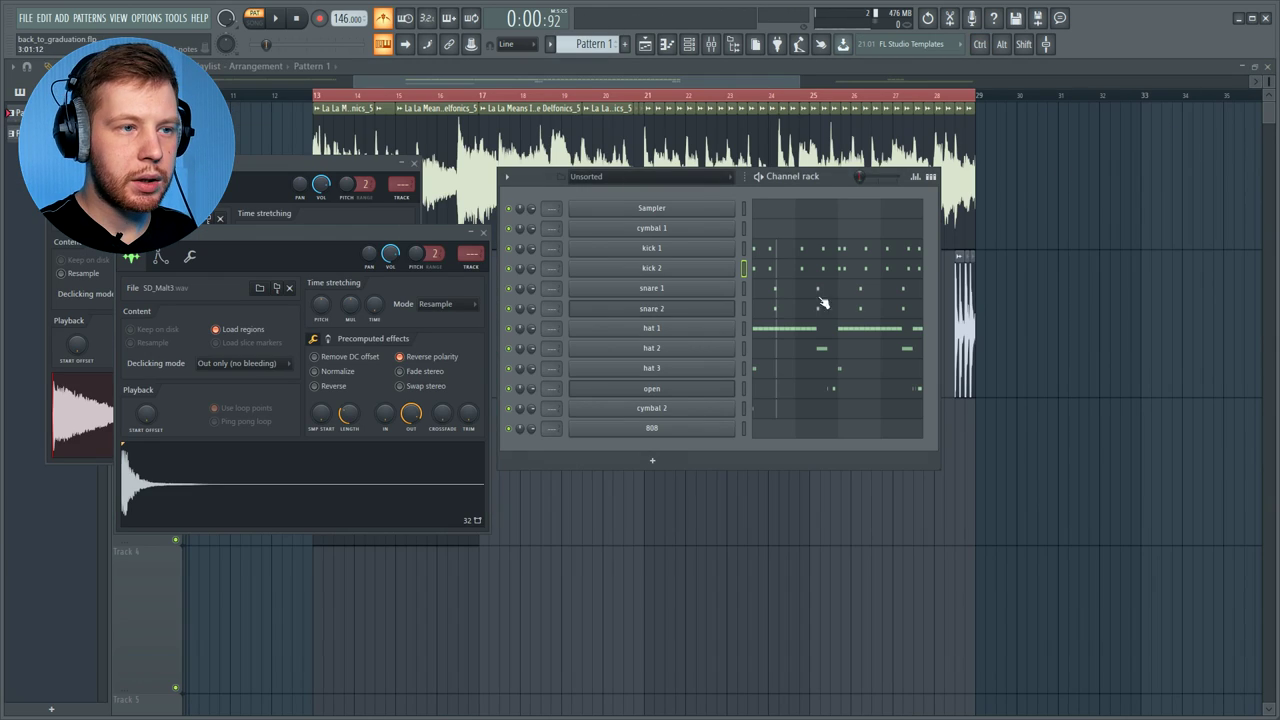
pyautogui.click(687, 253)
pyautogui.click(692, 272)
pyautogui.click(701, 254)
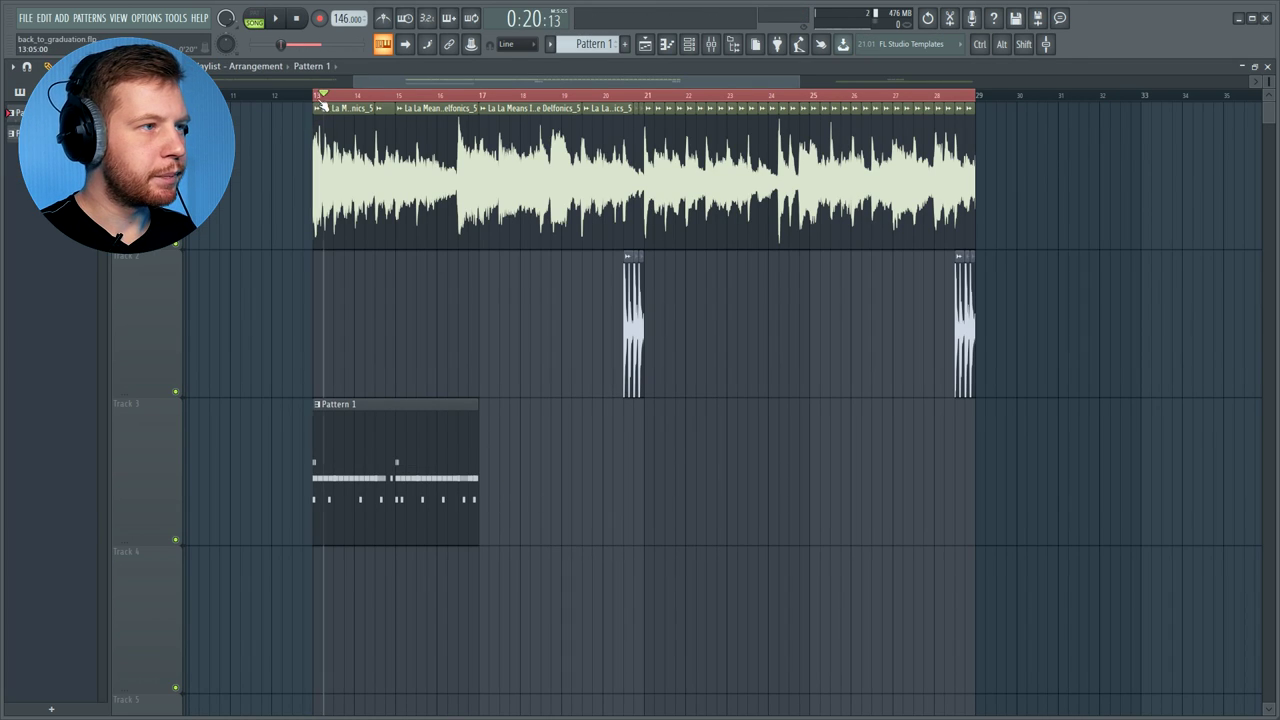
# Play the song and duplicate the Pattern 1 clip on Track 3 at bar 17
pyautogui.press('space')
pyautogui.moveTo(378, 462); pyautogui.dragTo(540, 471)
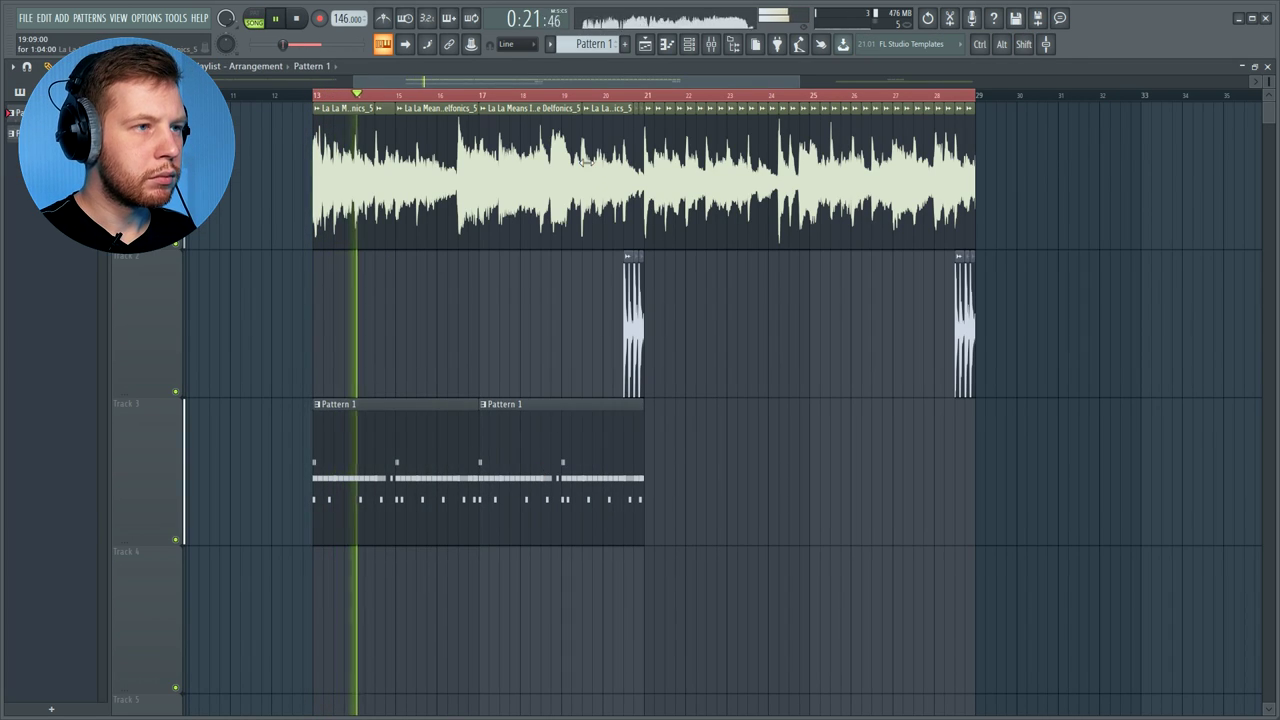
# Lower the Insert 1 mixer fader to turn down the sample during playback, and close the mixer
pyautogui.press('F9')
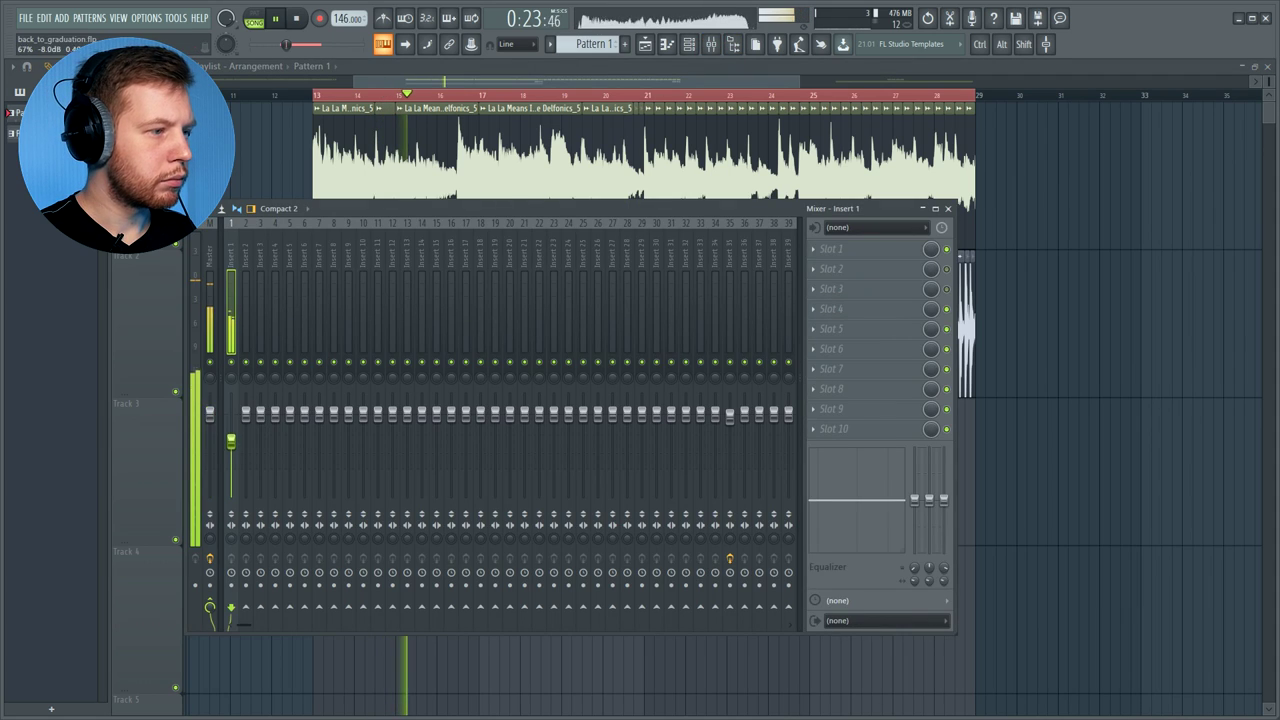
pyautogui.moveTo(231, 440); pyautogui.dragTo(231, 460)
pyautogui.press('F9')
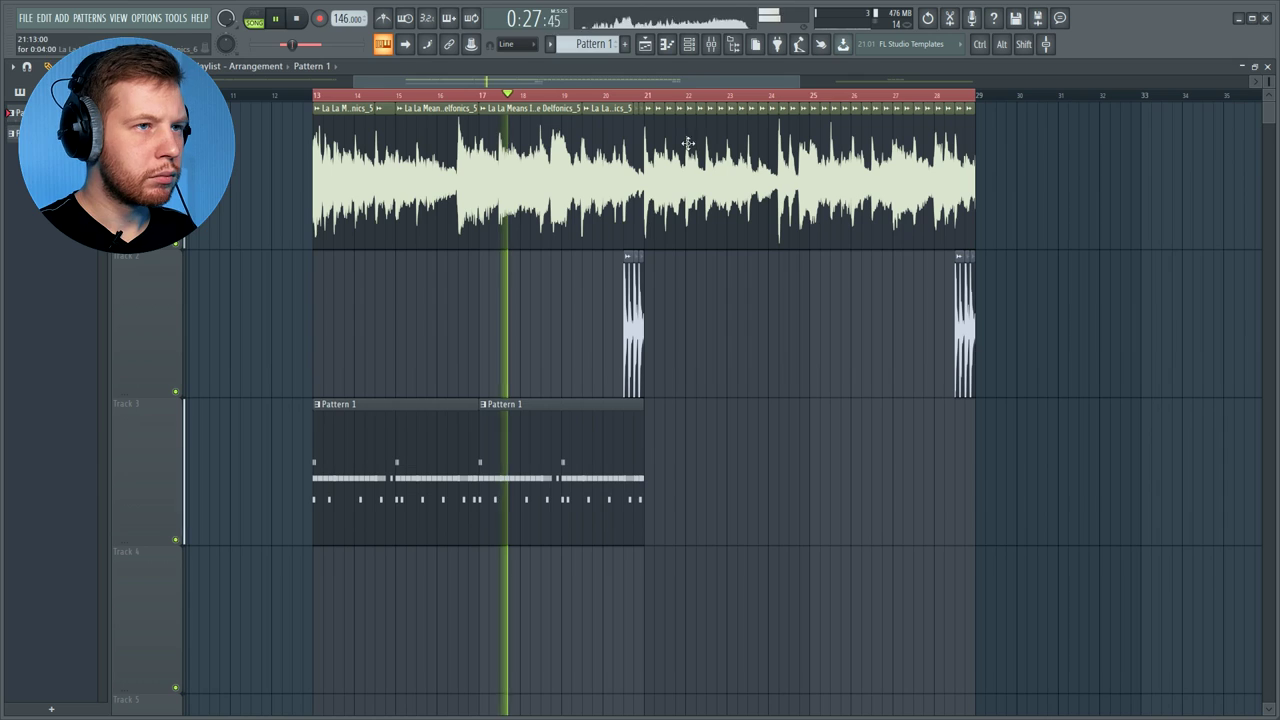
# Lay out one short 808 note per bar over eight bars in Pattern 2, using G#4, F#4, B4, E4 and three G#4 from bar 2
pyautogui.click(712, 44)
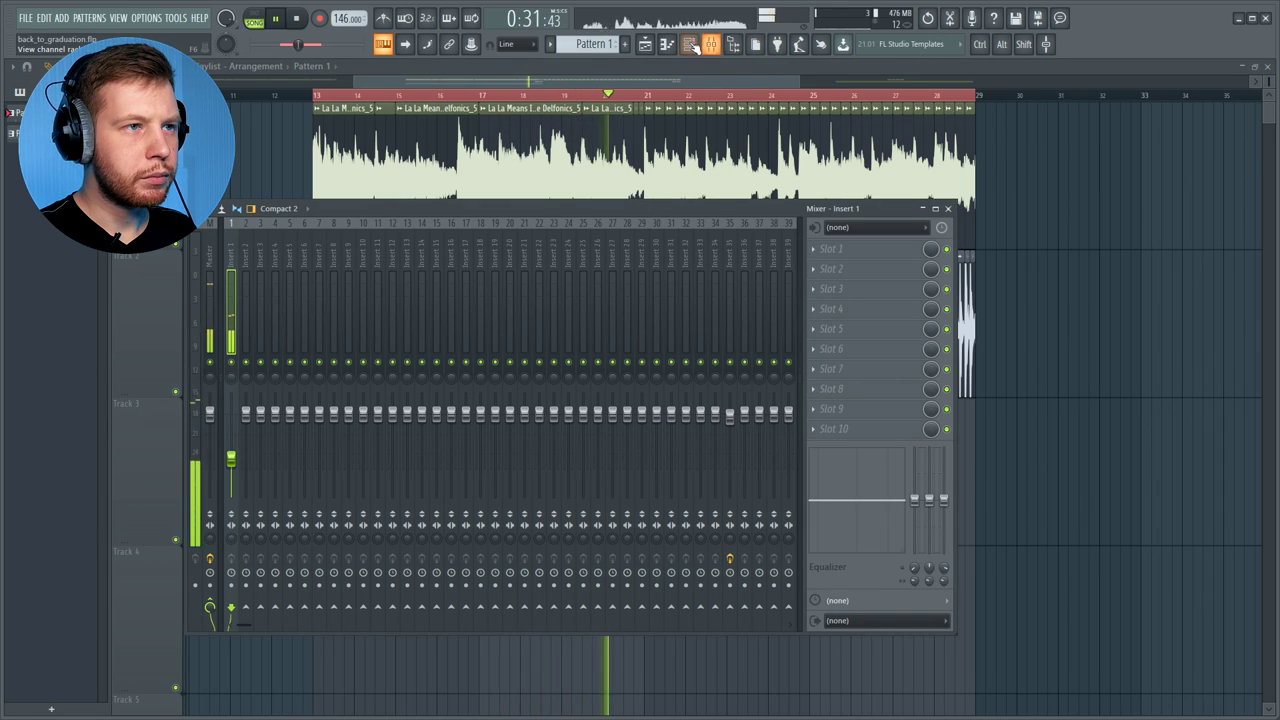
pyautogui.click(690, 44)
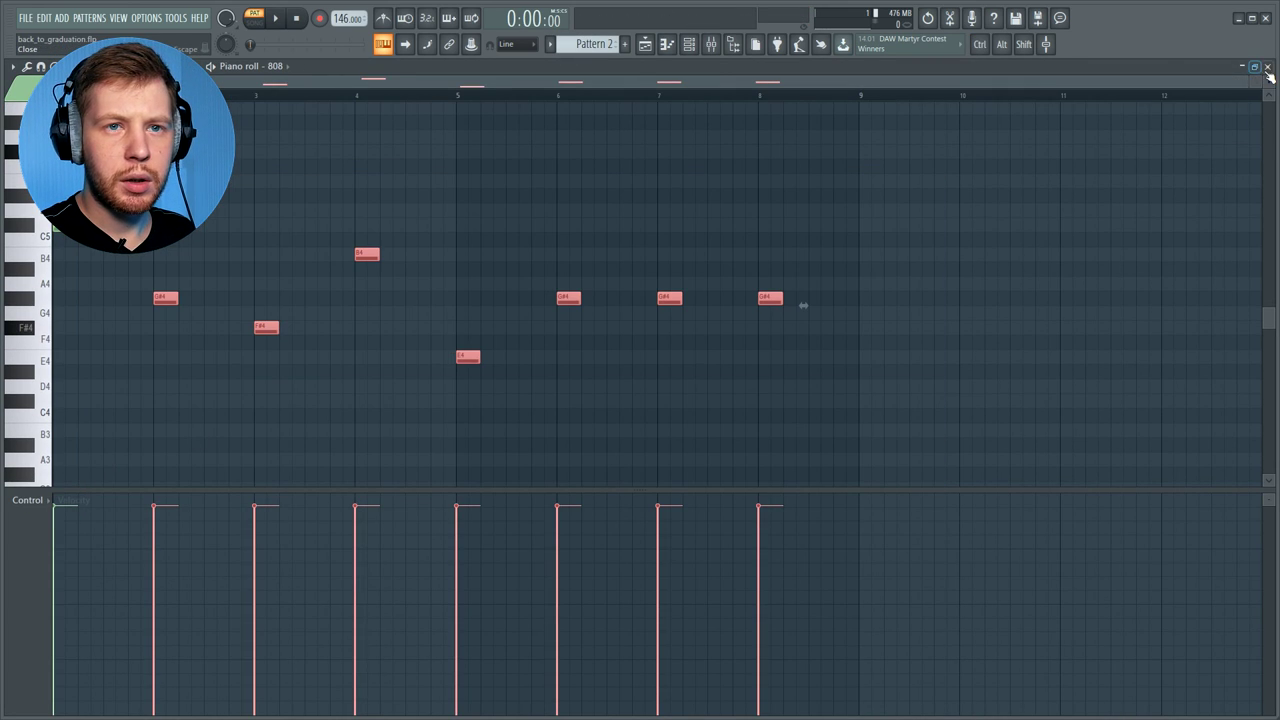
pyautogui.click(1267, 68)
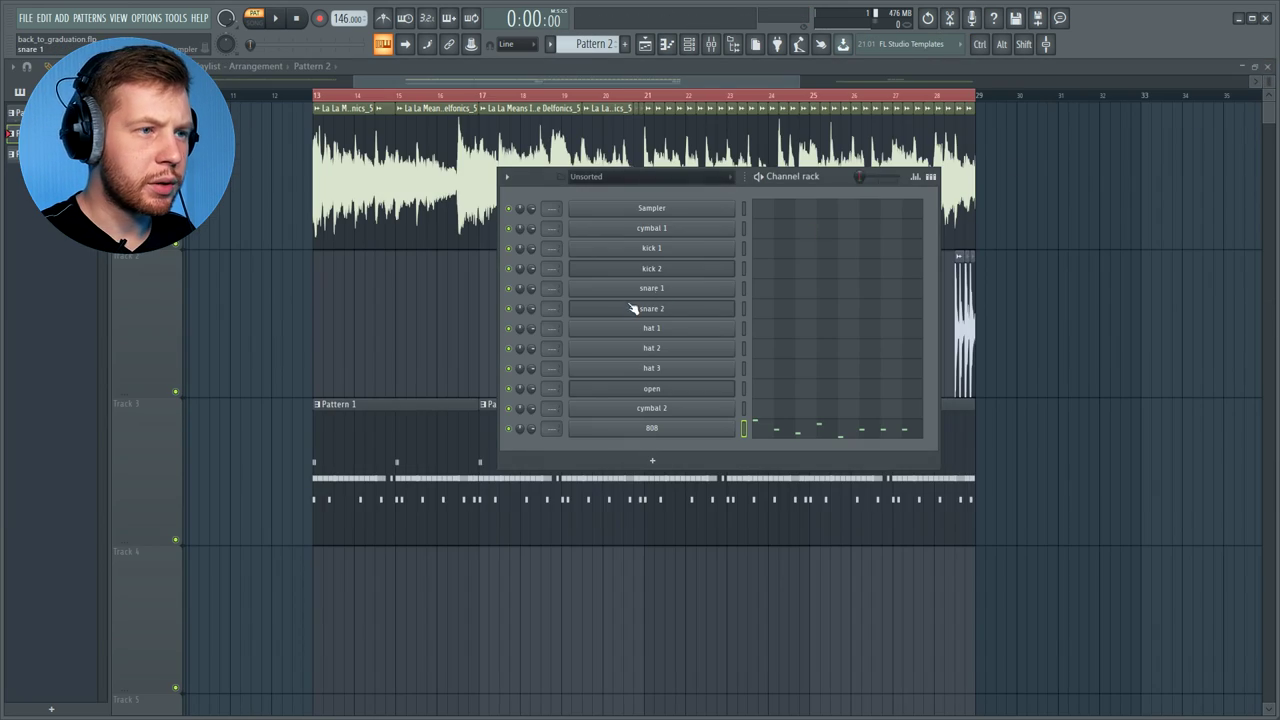
# Route the Delfonics sample to mixer track 2 and load FabFilter Pro-Q 2 in the first effect slot of Insert 2
pyautogui.doubleClick(418, 172)
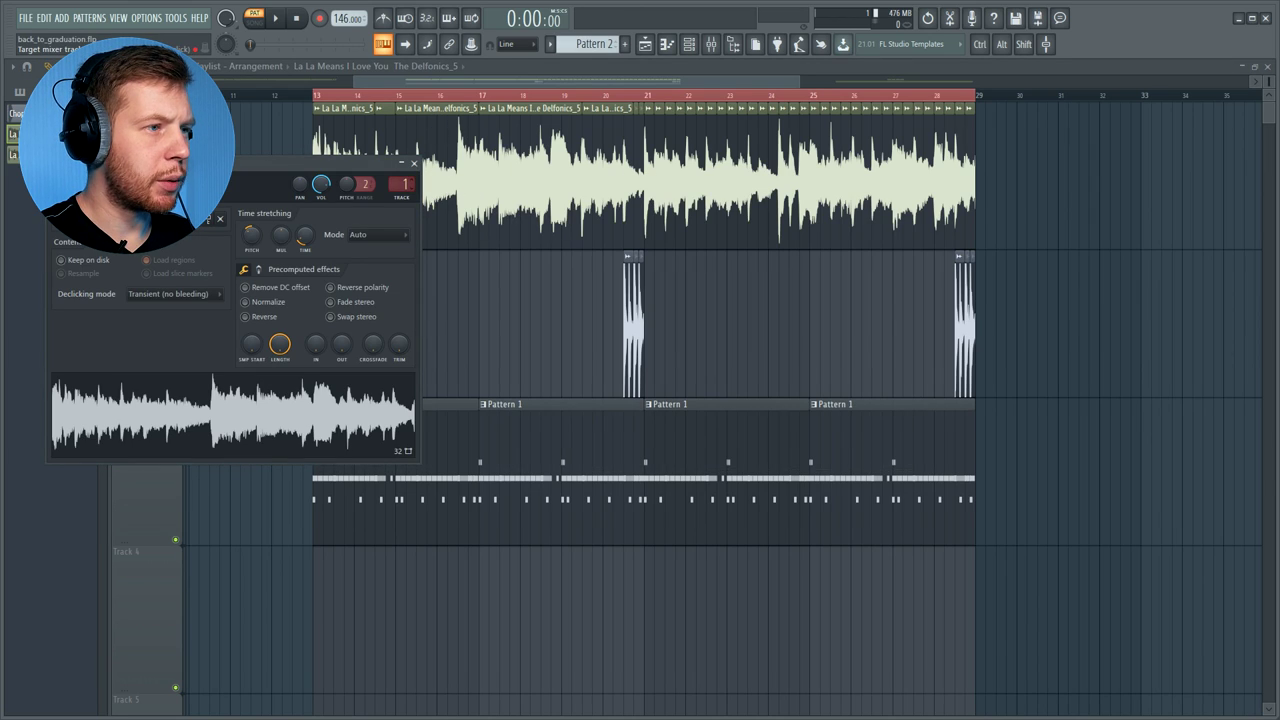
pyautogui.click(710, 44)
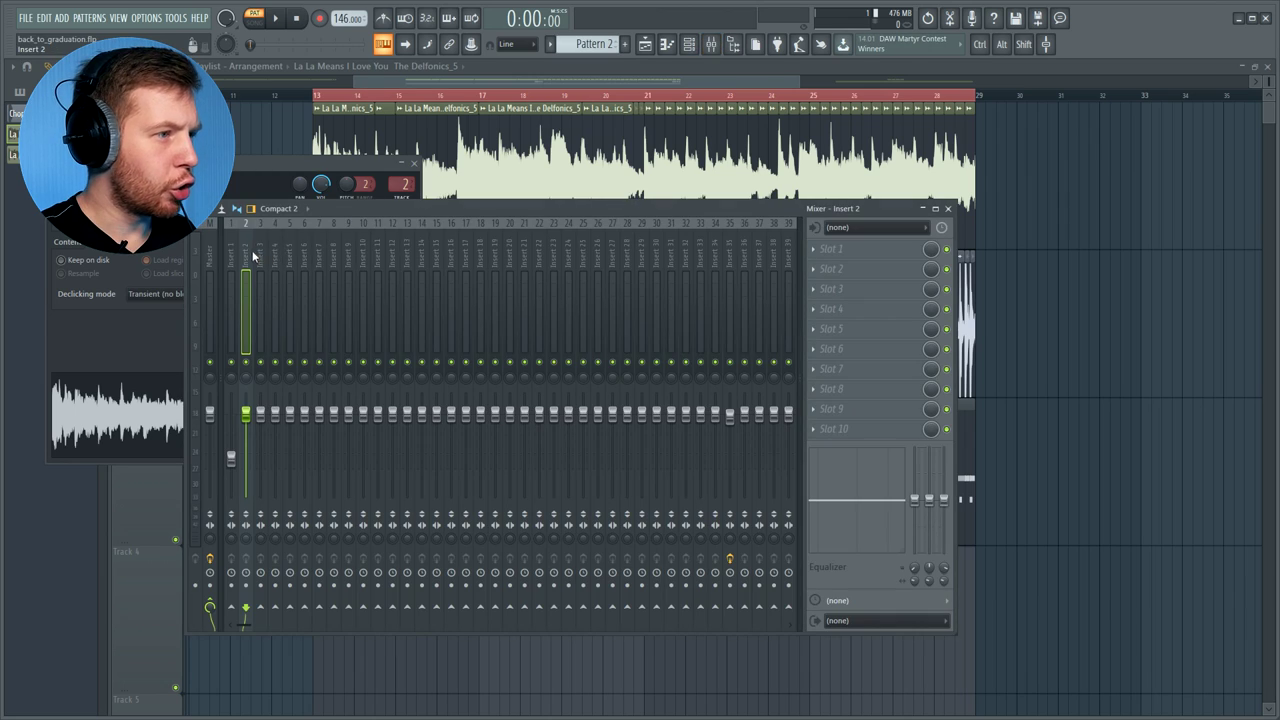
pyautogui.click(817, 249)
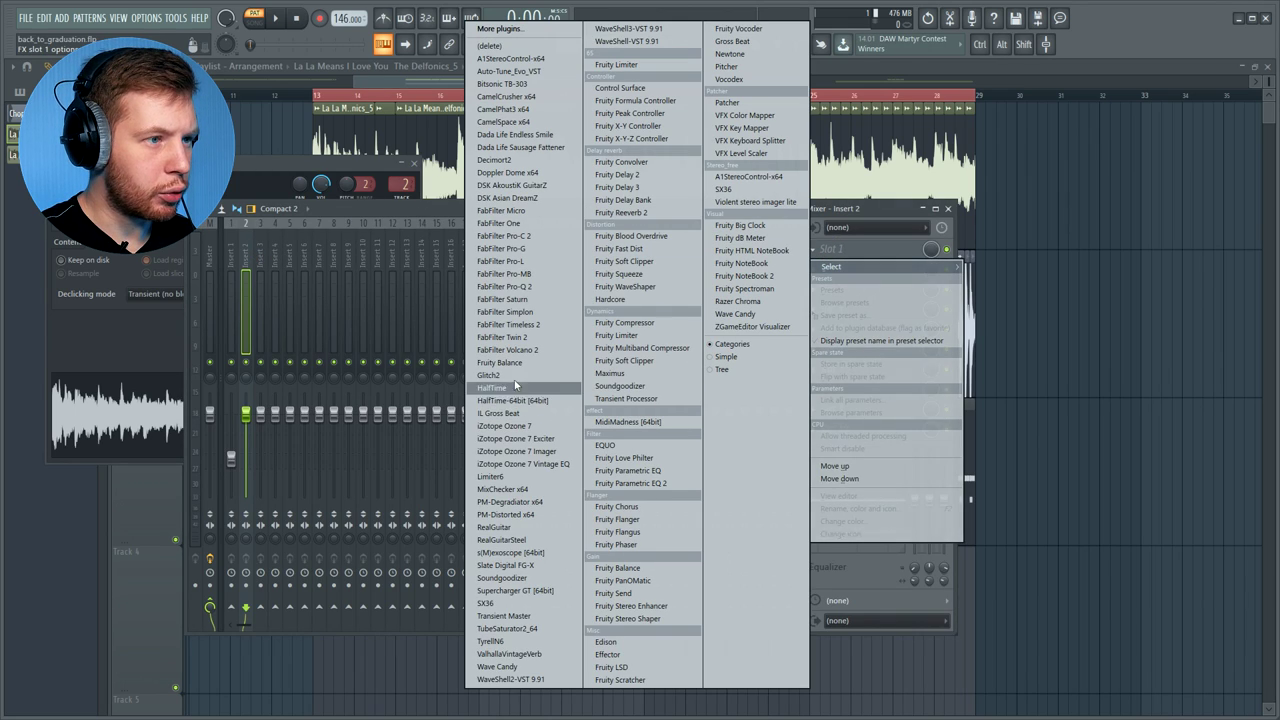
pyautogui.click(523, 287)
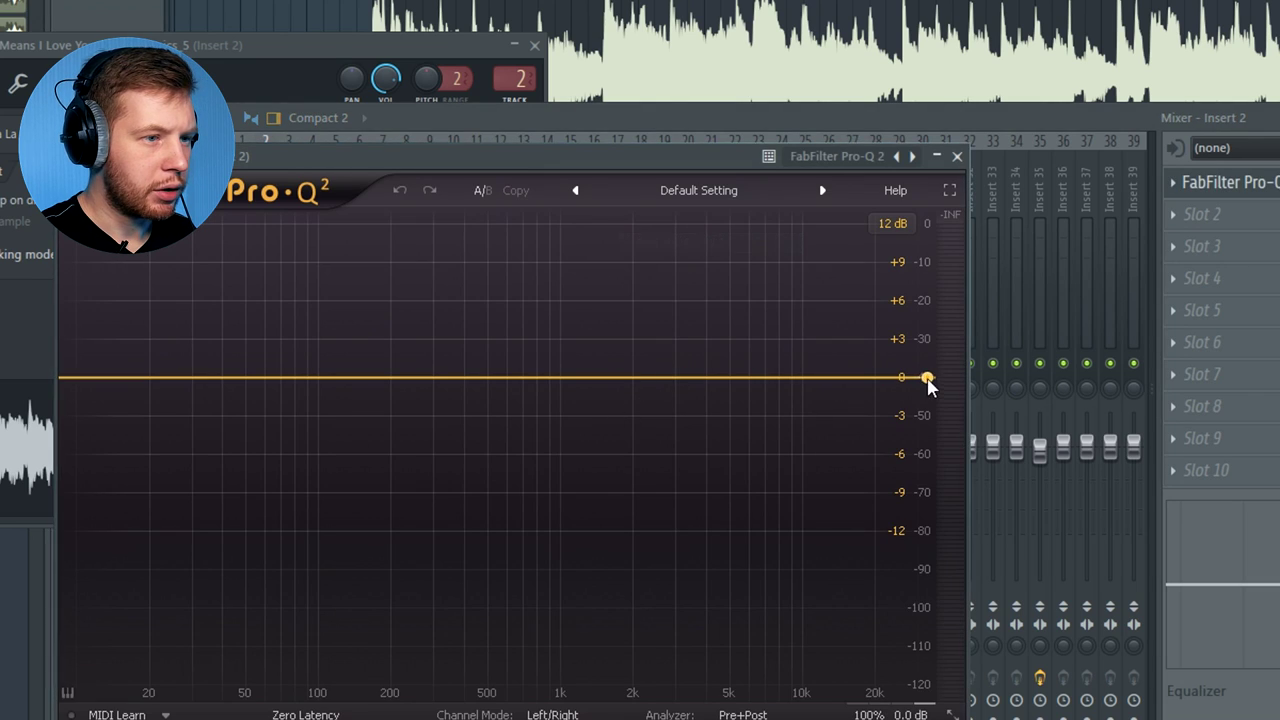
# Add a 96 dB/oct High Cut band in Pro-Q 2 and lower its frequency to about 140 Hz while listening
pyautogui.click(649, 373)
pyautogui.click(486, 640)
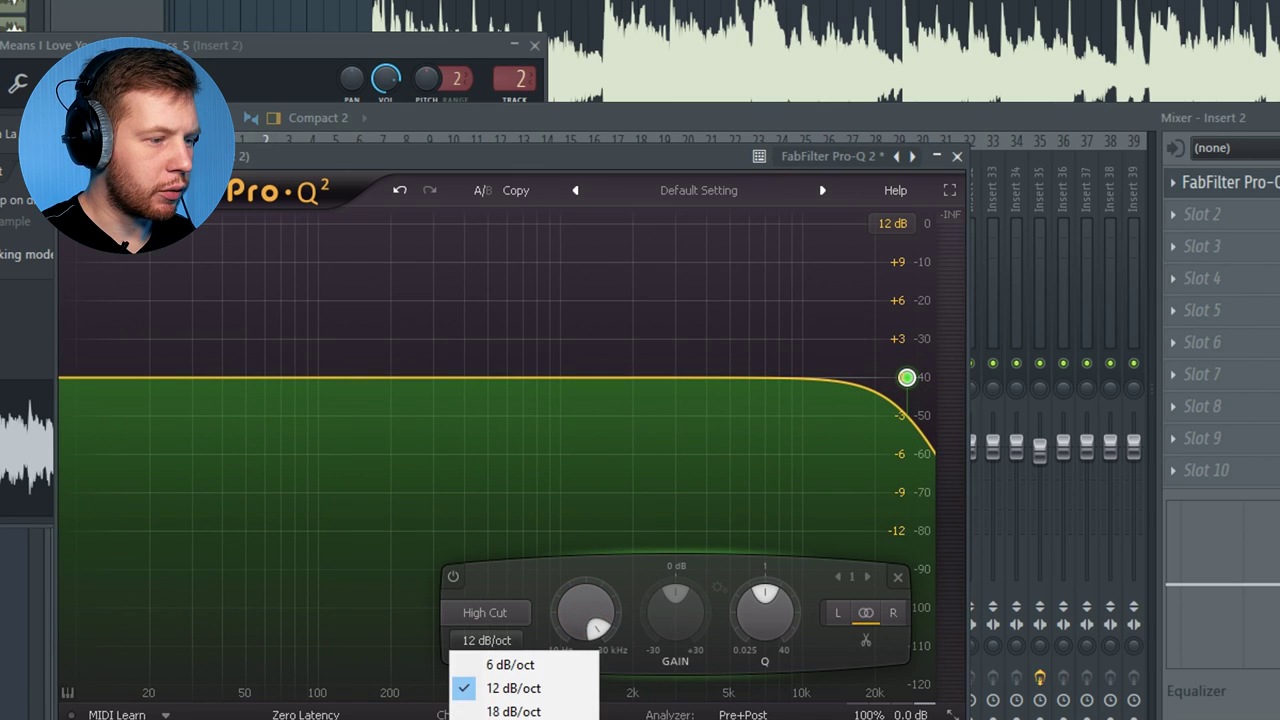
pyautogui.click(510, 719)
pyautogui.moveTo(877, 397); pyautogui.dragTo(571, 400)
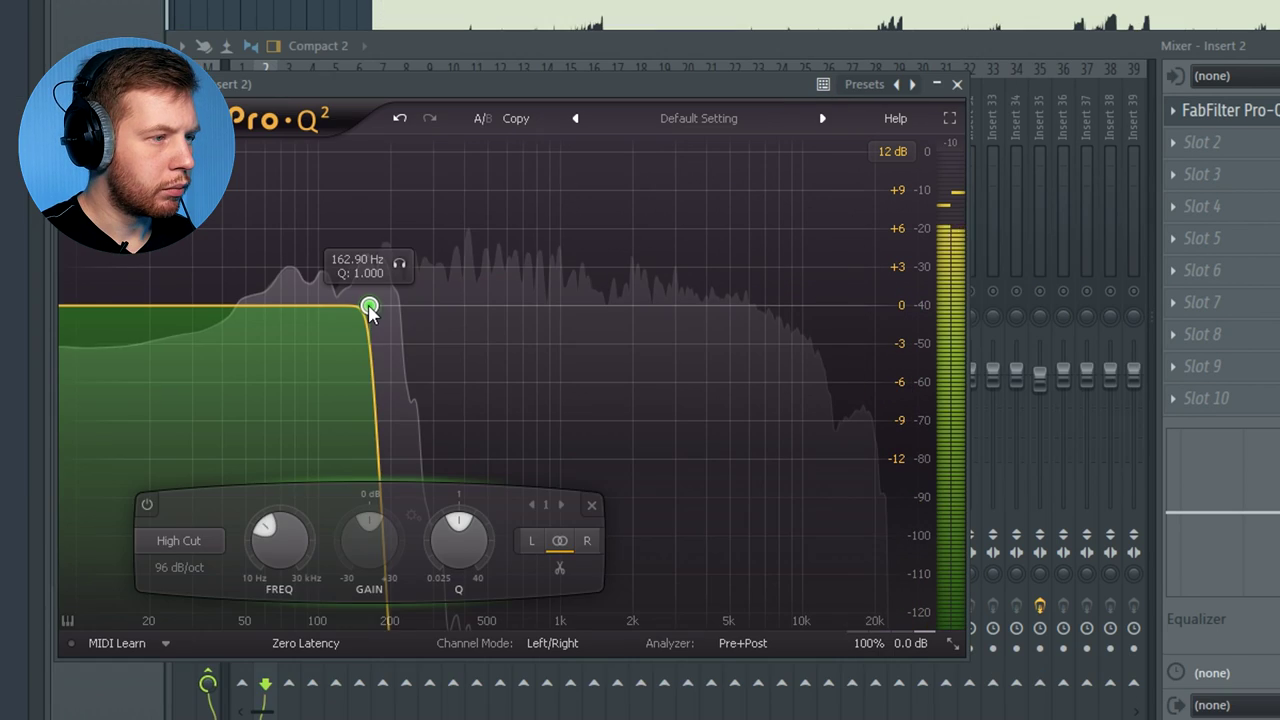
pyautogui.moveTo(371, 309); pyautogui.dragTo(355, 313)
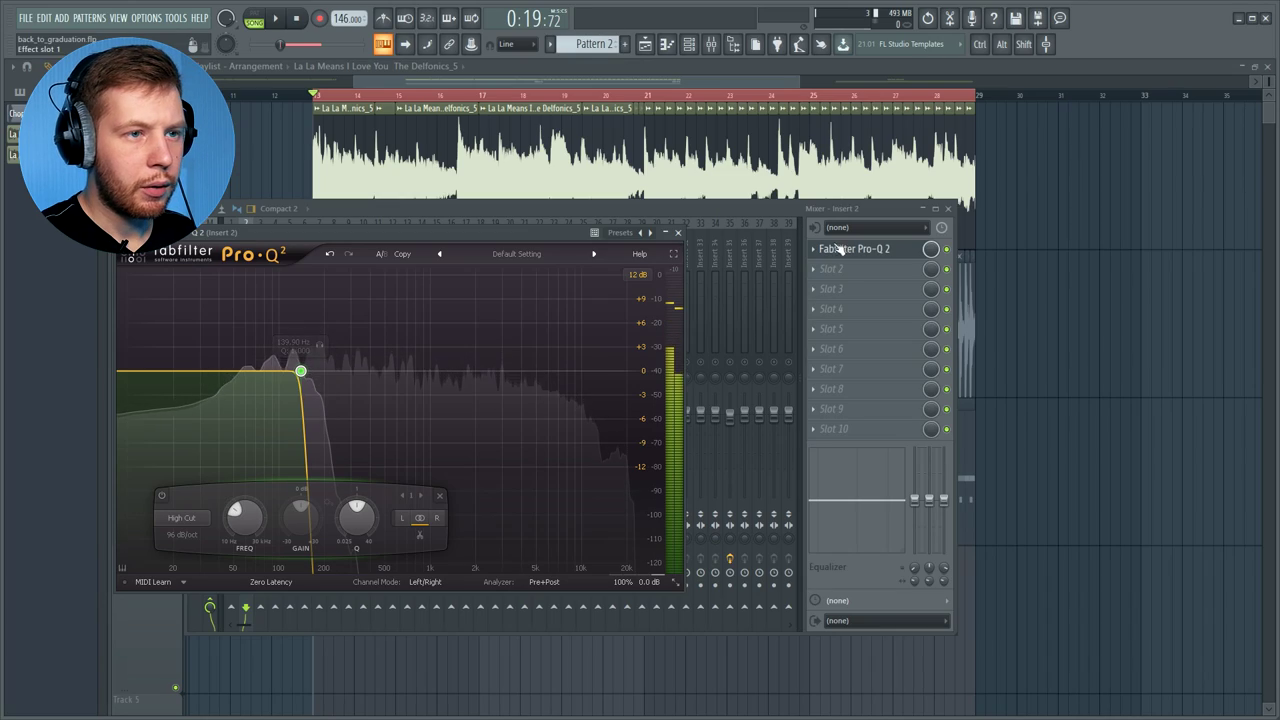
# Load Auto-Tune Evo VST in the second effect slot of Insert 2 and start tracking the sample's pitch
pyautogui.click(1195, 146)
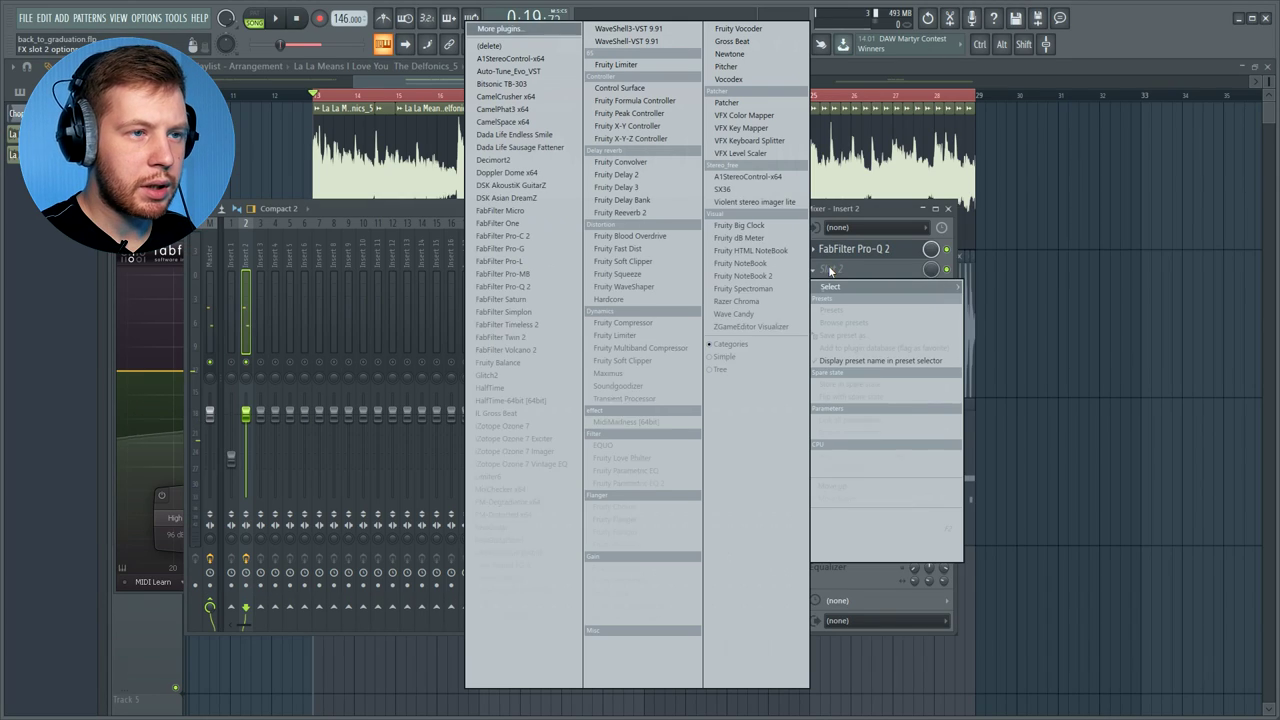
pyautogui.click(515, 72)
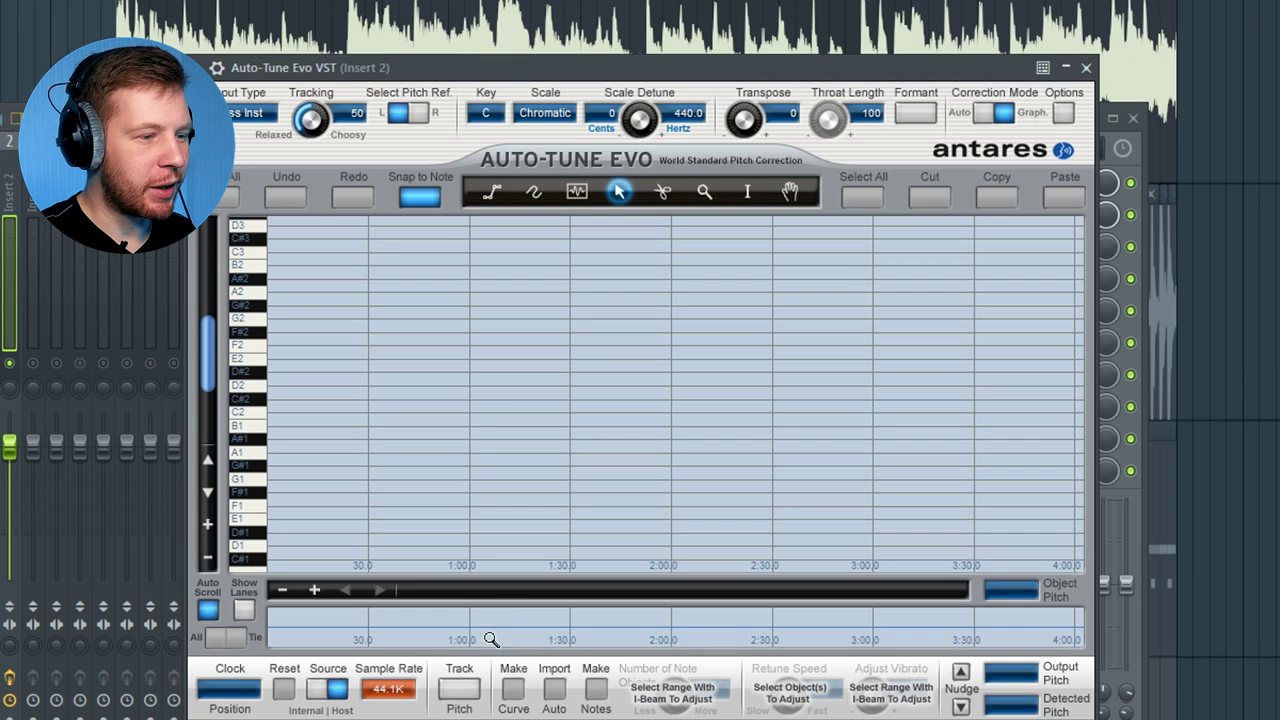
pyautogui.click(460, 697)
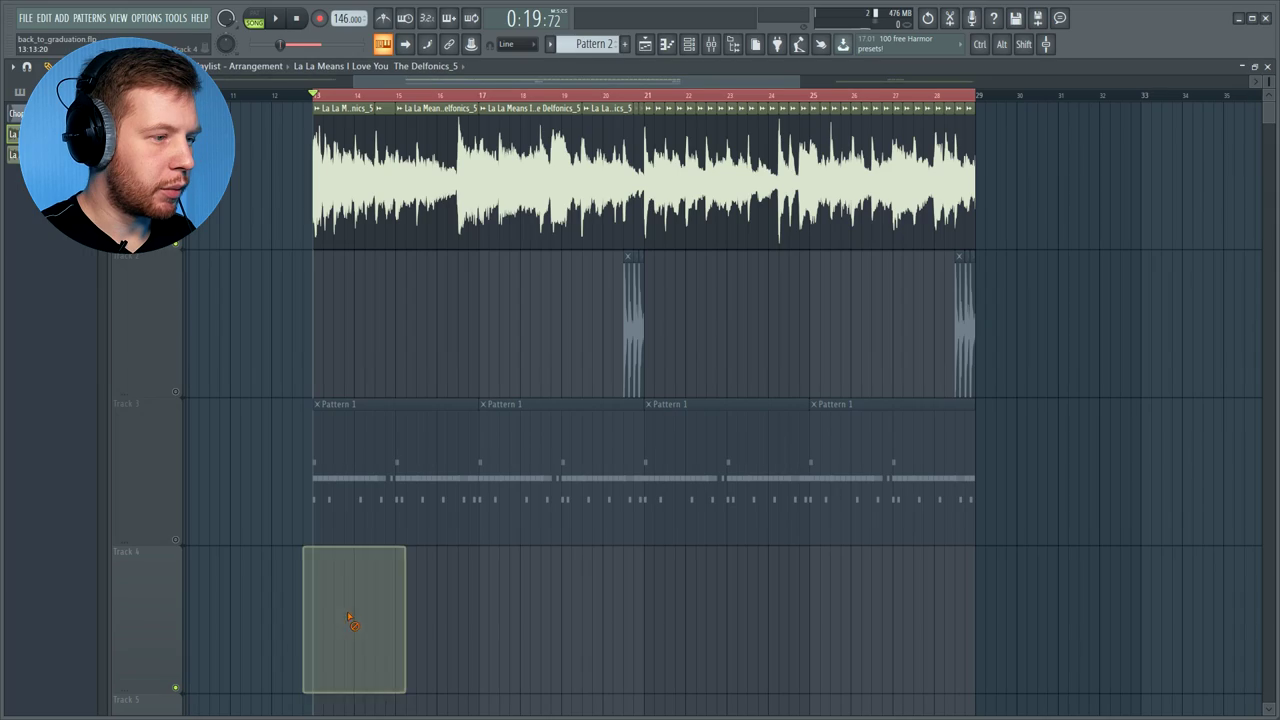
# Copy the 808 notes in Pattern 2 to the Sampler channel
pyautogui.press('F6')
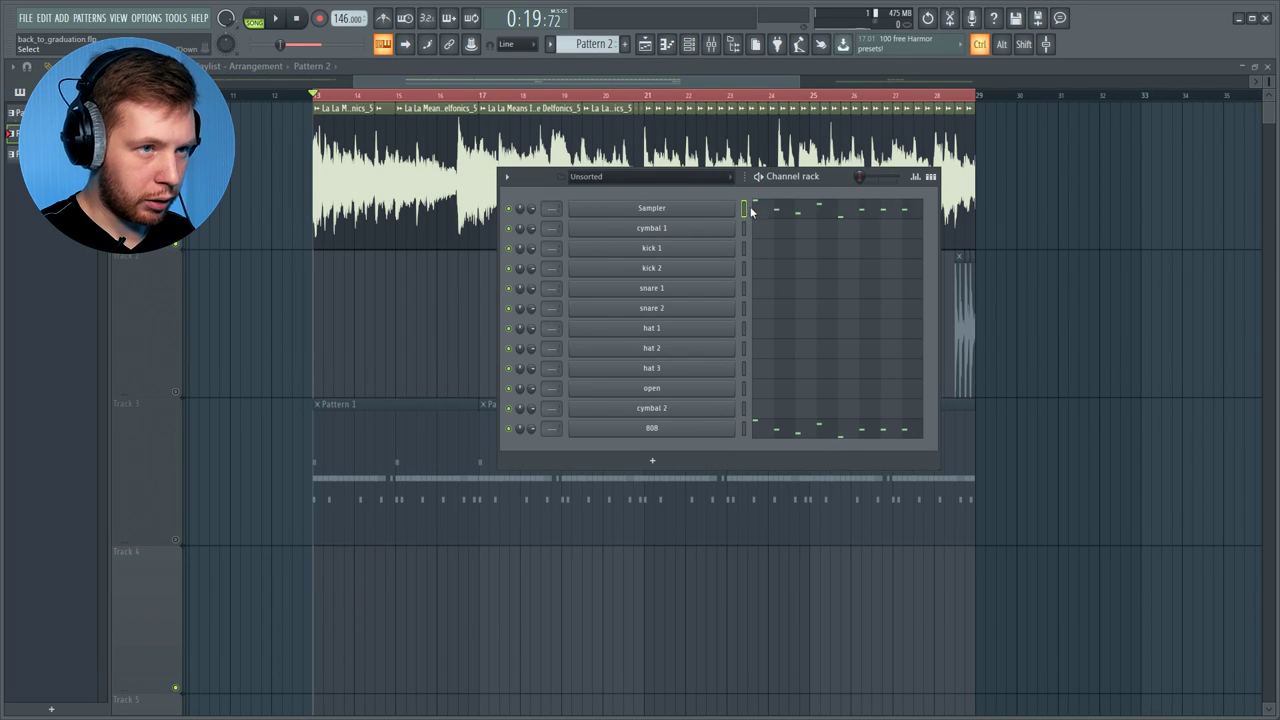
# Copy the kick 1 rhythm from Pattern 1 into the 808 channel of Pattern 2
pyautogui.press('KP_Subtract')
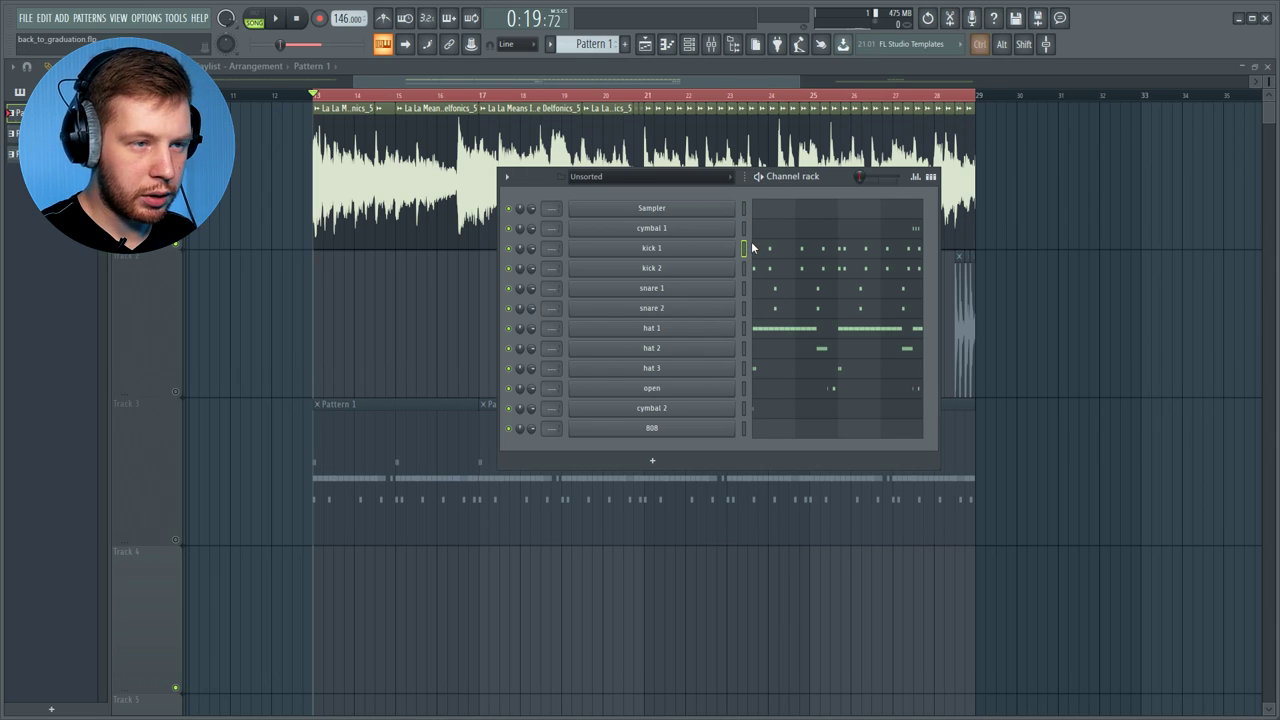
pyautogui.press('KP_Add')
pyautogui.click(744, 429)
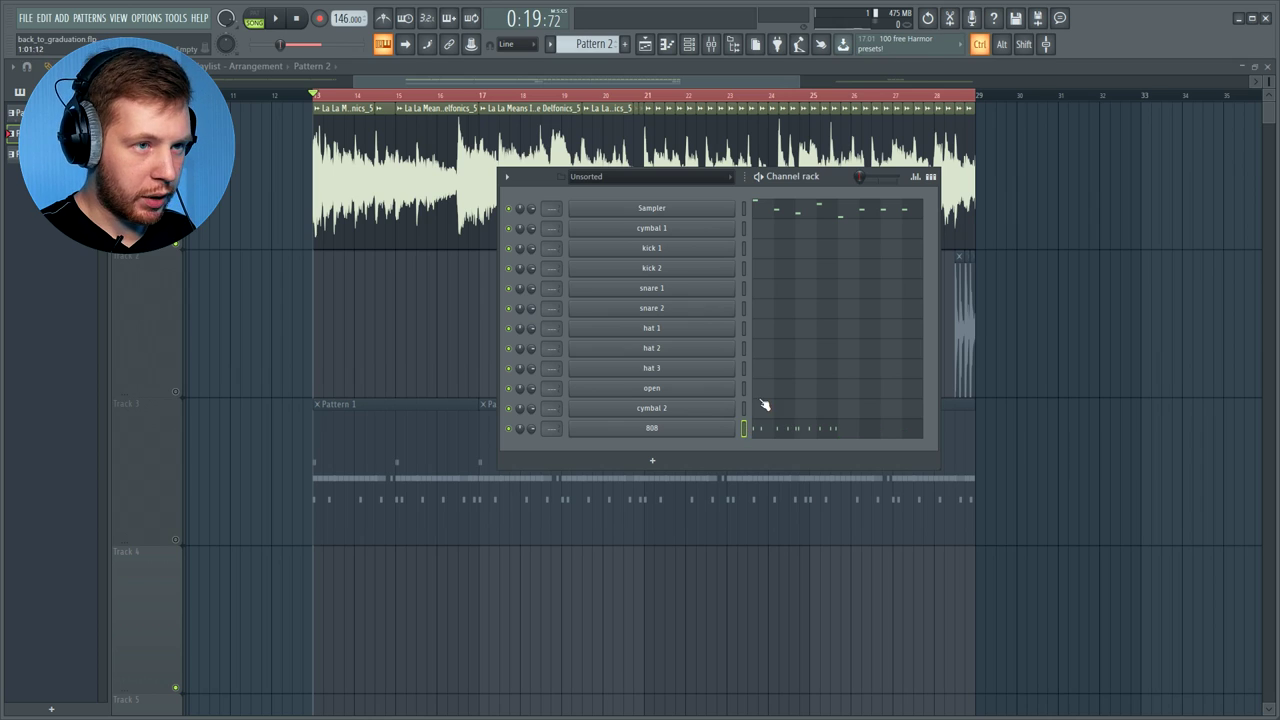
# Duplicate the four-bar 808 rhythm in the piano roll so it fills bars 1 to 8
pyautogui.click(800, 215)
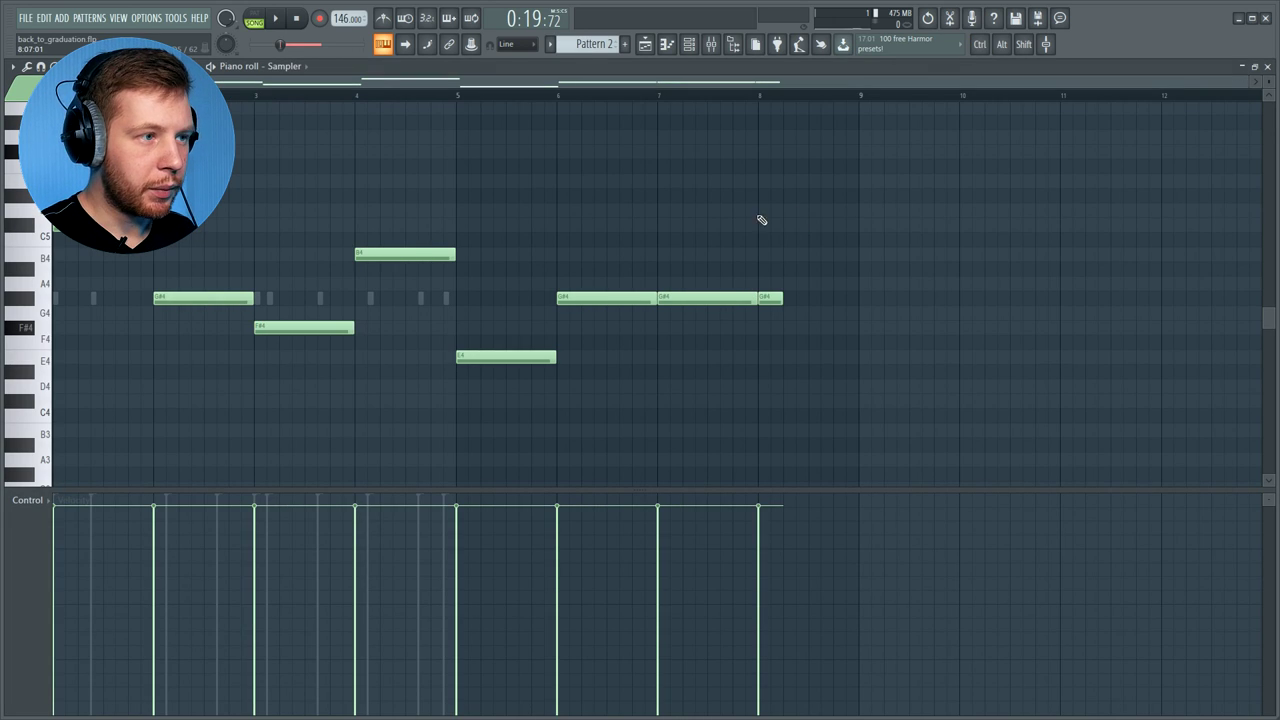
pyautogui.doubleClick(449, 299)
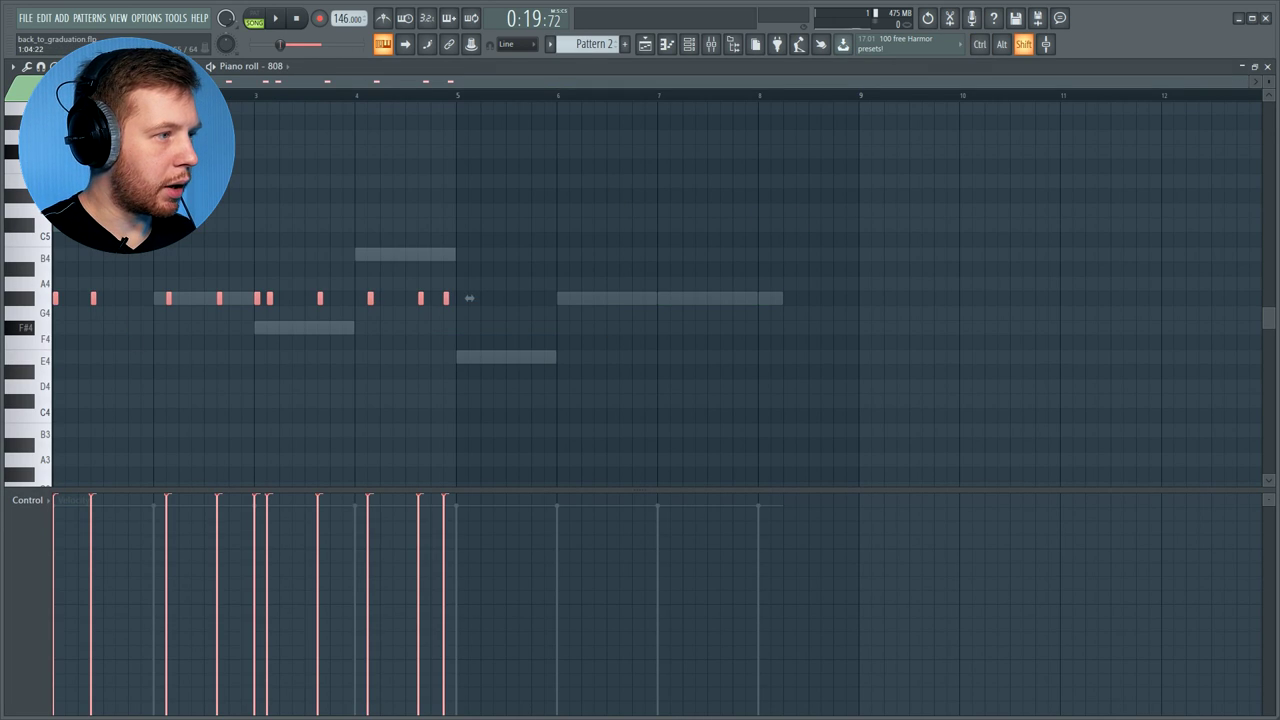
pyautogui.moveTo(55, 300)
pyautogui.mouseDown()
pyautogui.moveTo(586, 361)
pyautogui.moveTo(460, 352)
pyautogui.mouseUp()
pyautogui.hotkey('ctrl', 'd')
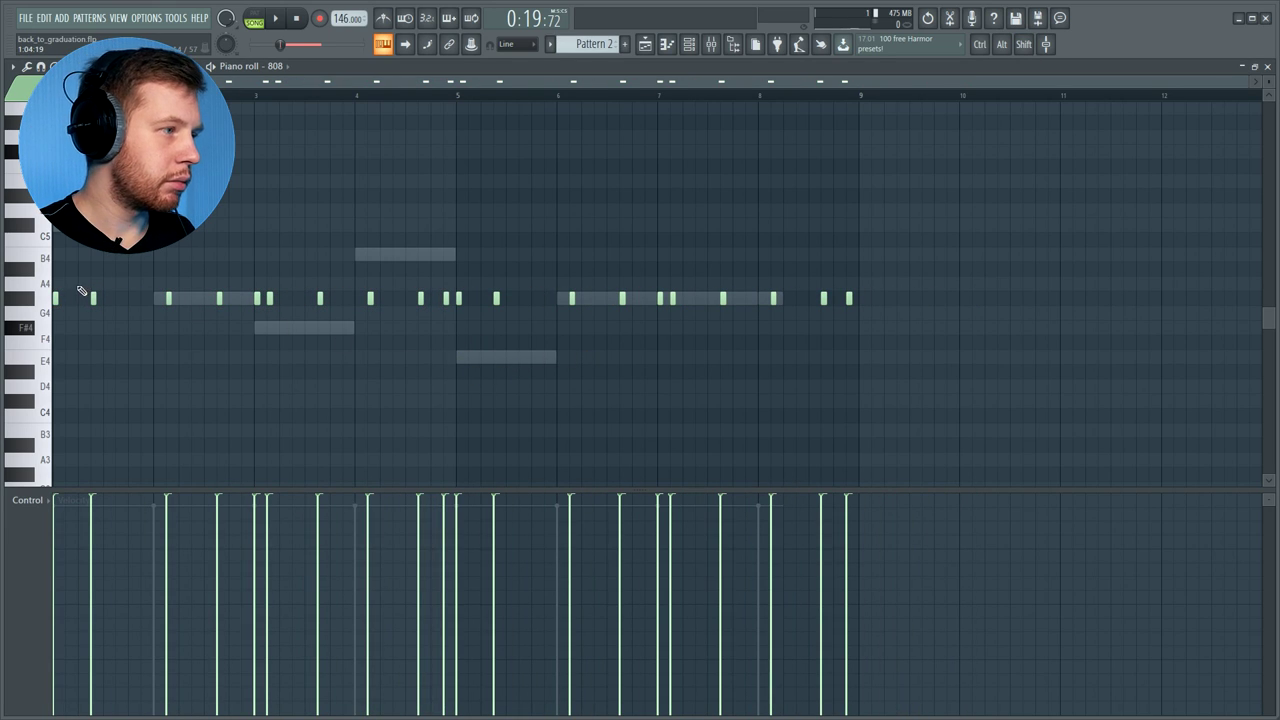
# Match the 808 hits to the Sampler guide notes' pitches, extend them into connected legato notes, and play the result
pyautogui.scroll(5, 82, 290)
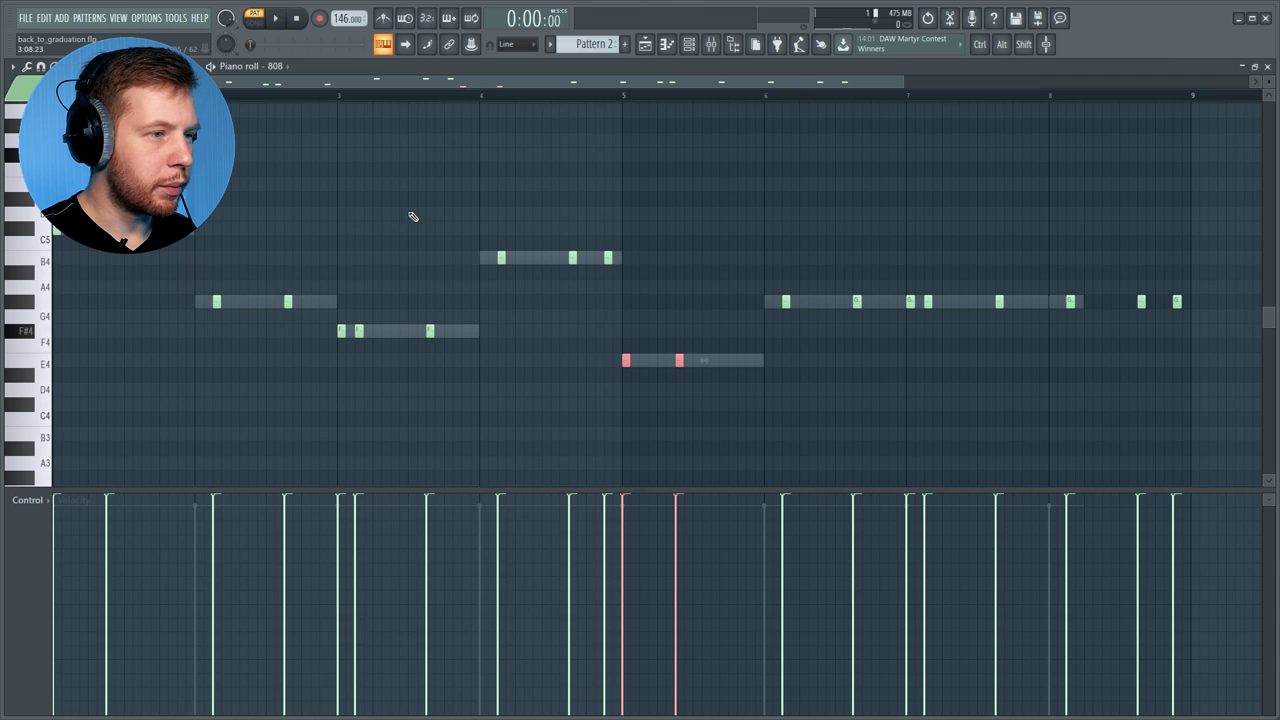
pyautogui.moveTo(703, 360); pyautogui.dragTo(802, 360)
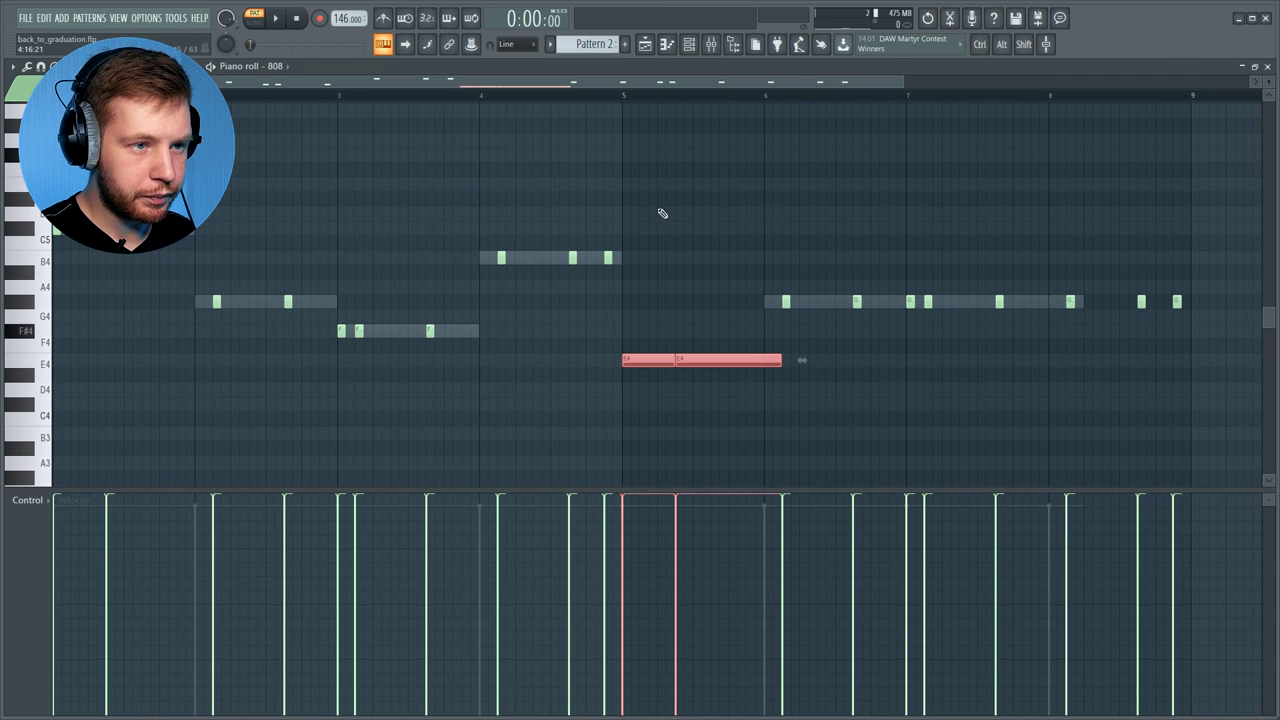
pyautogui.hotkey('ctrl', 'd')
pyautogui.hotkey('ctrl', 'l')
pyautogui.press('space')
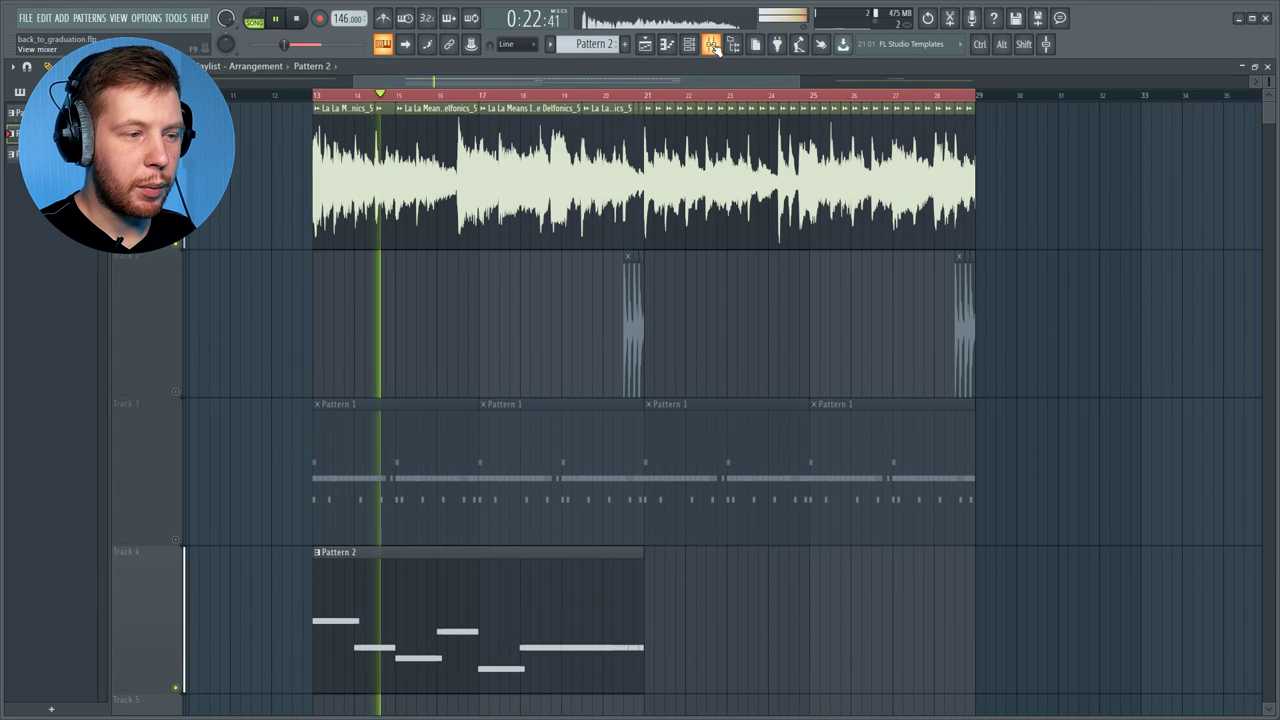
# Lower Pattern 2's first note and the closing 808 G#4 notes by one octave
pyautogui.doubleClick(475, 633)
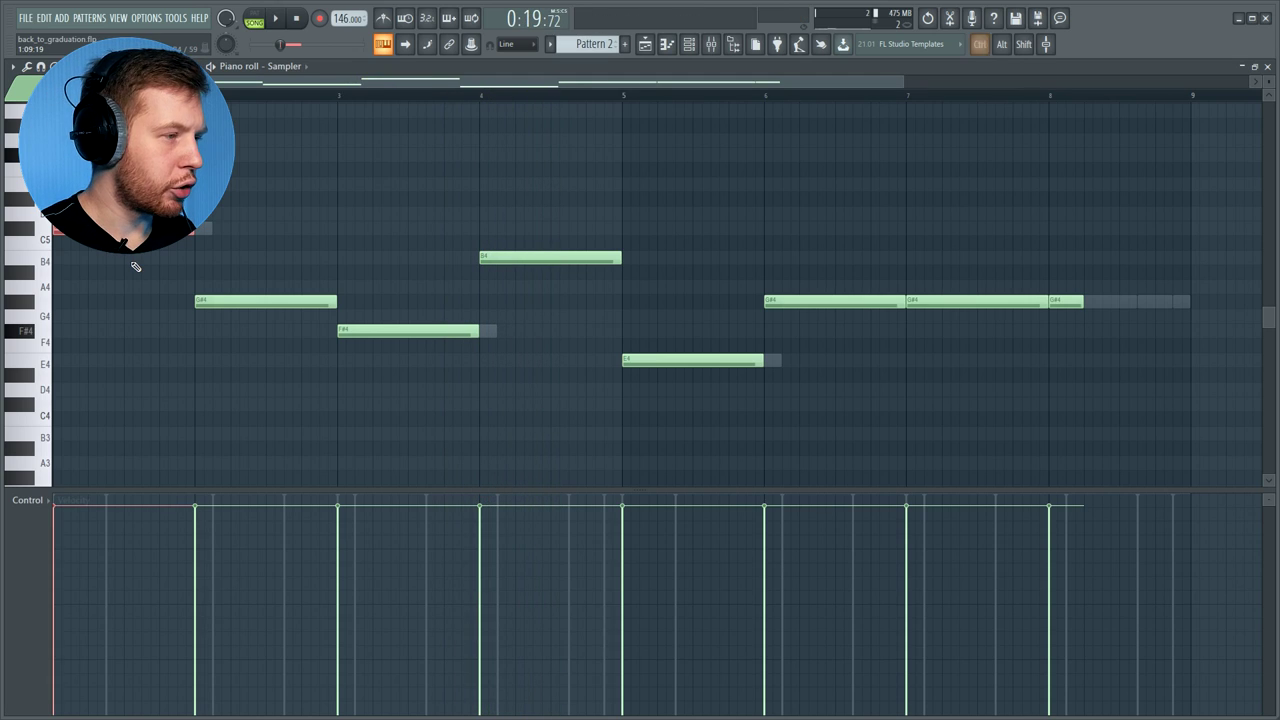
pyautogui.hotkey('ctrl', 'Down')
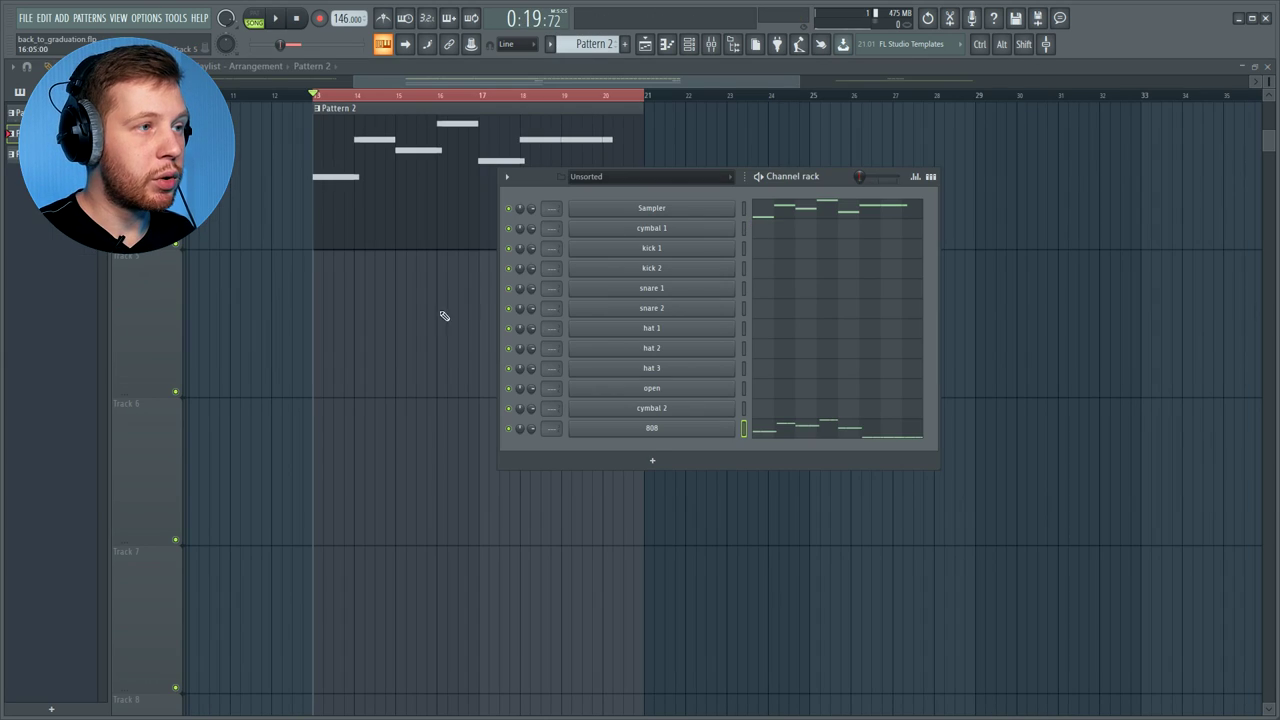
pyautogui.press('F6')
pyautogui.scroll(6, 474, 366)
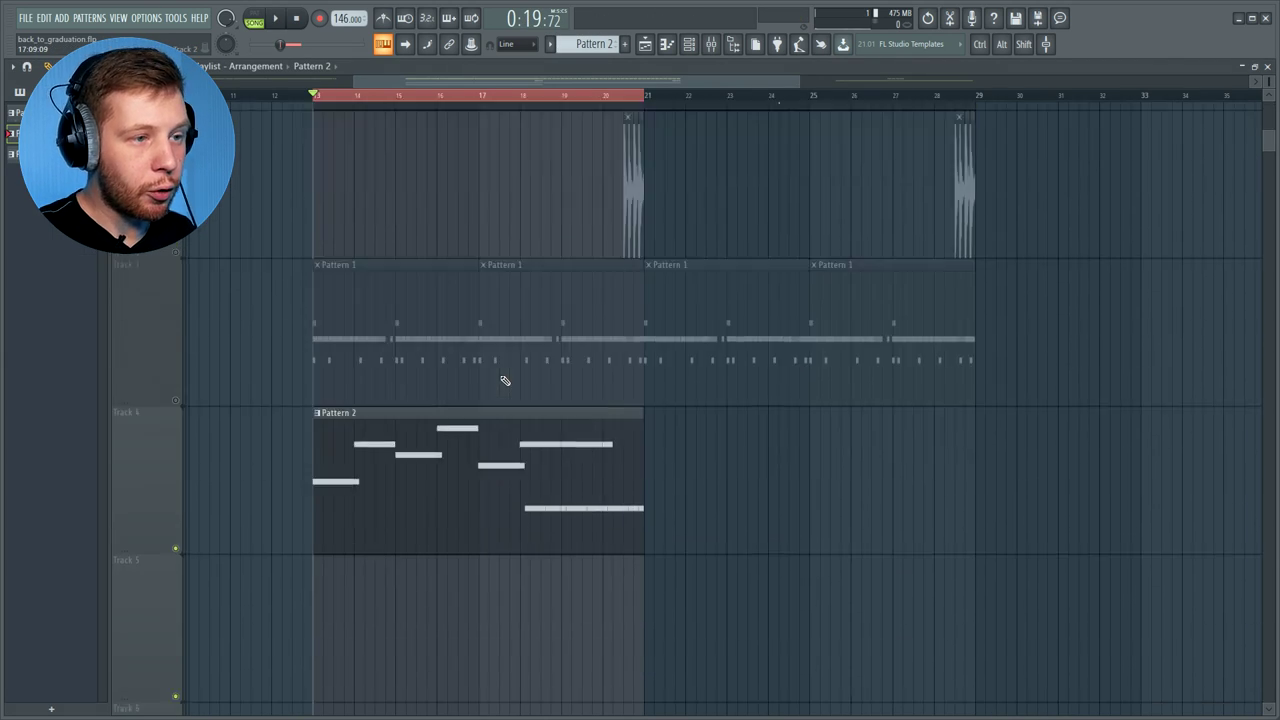
pyautogui.scroll(-4, 535, 372)
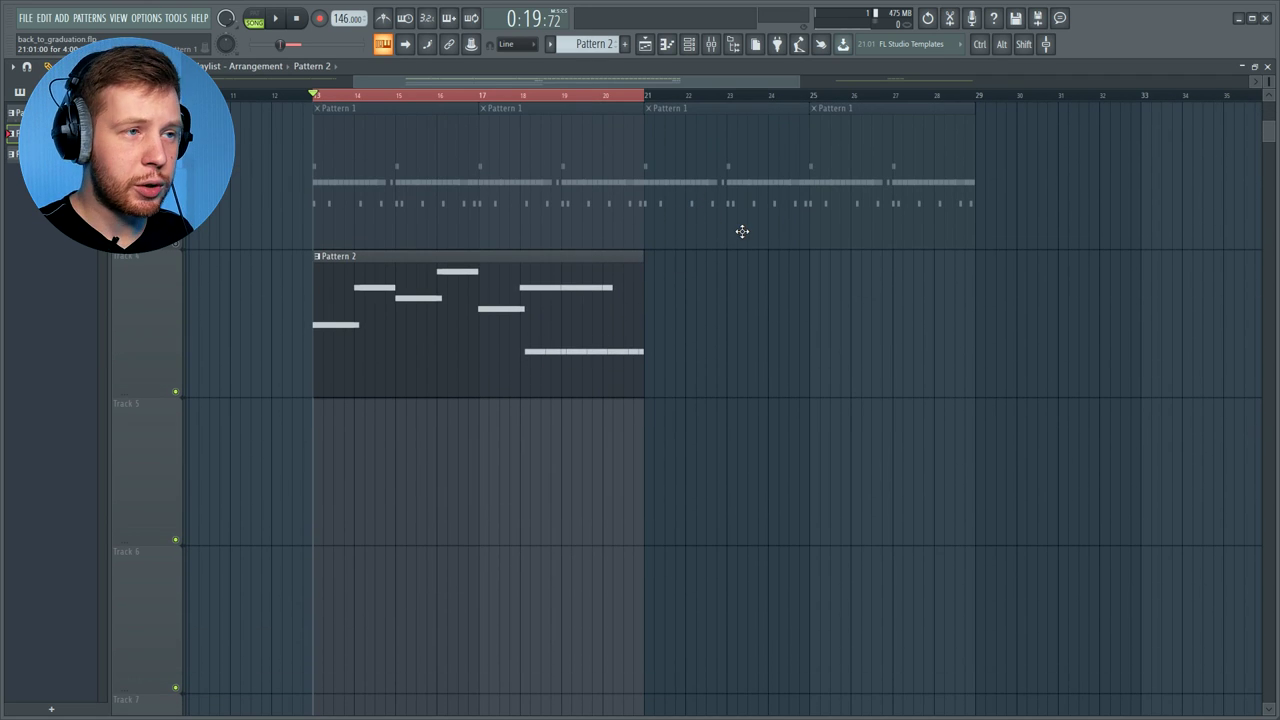
# Select all playlist clips to loop bars 13 to 29, and play back the beat with drums and 808
pyautogui.scroll(4, 826, 349)
pyautogui.moveTo(1003, 206); pyautogui.dragTo(650, 163)
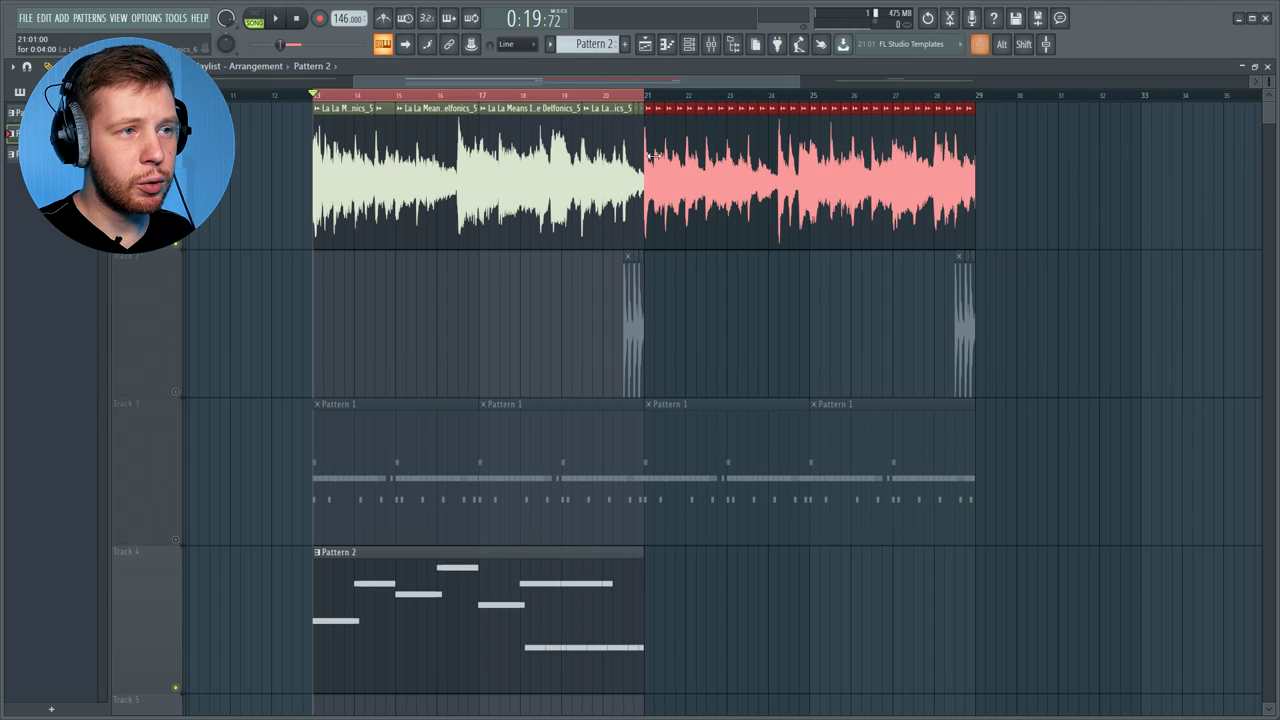
pyautogui.hotkey('ctrl', 'a')
pyautogui.moveTo(315, 96); pyautogui.dragTo(649, 120)
pyautogui.press('F6')
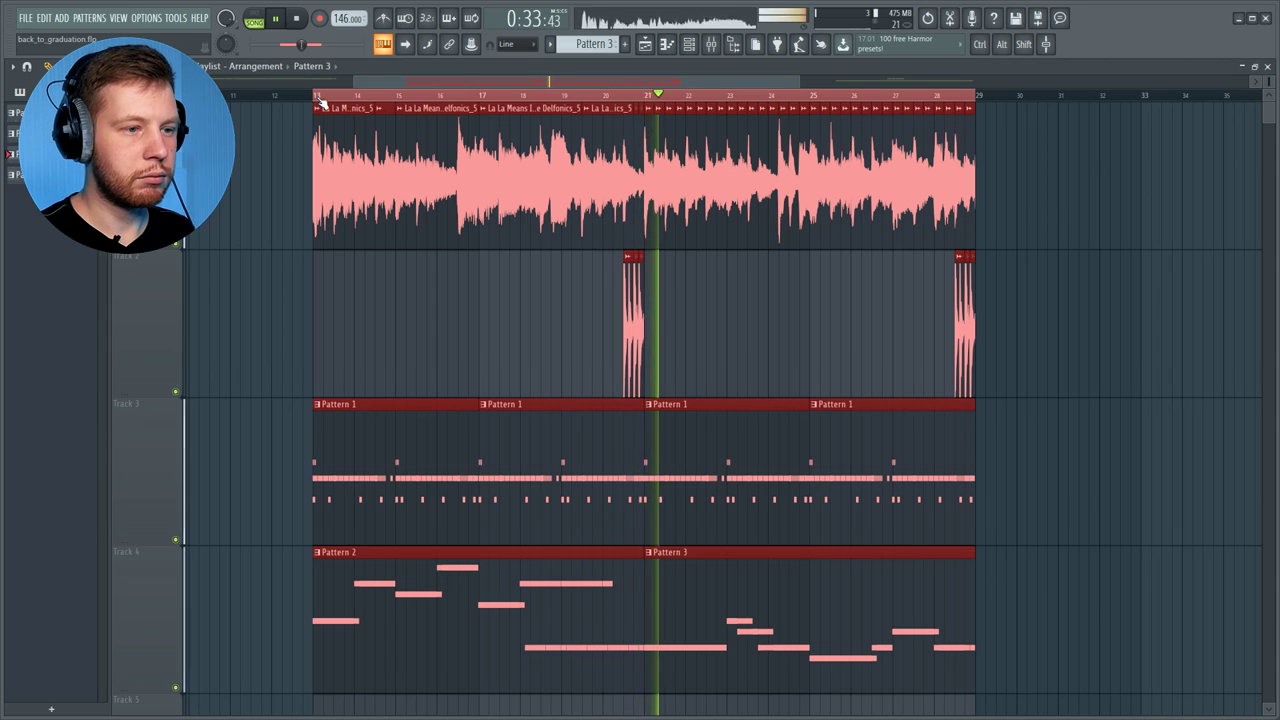
pyautogui.click(755, 300)
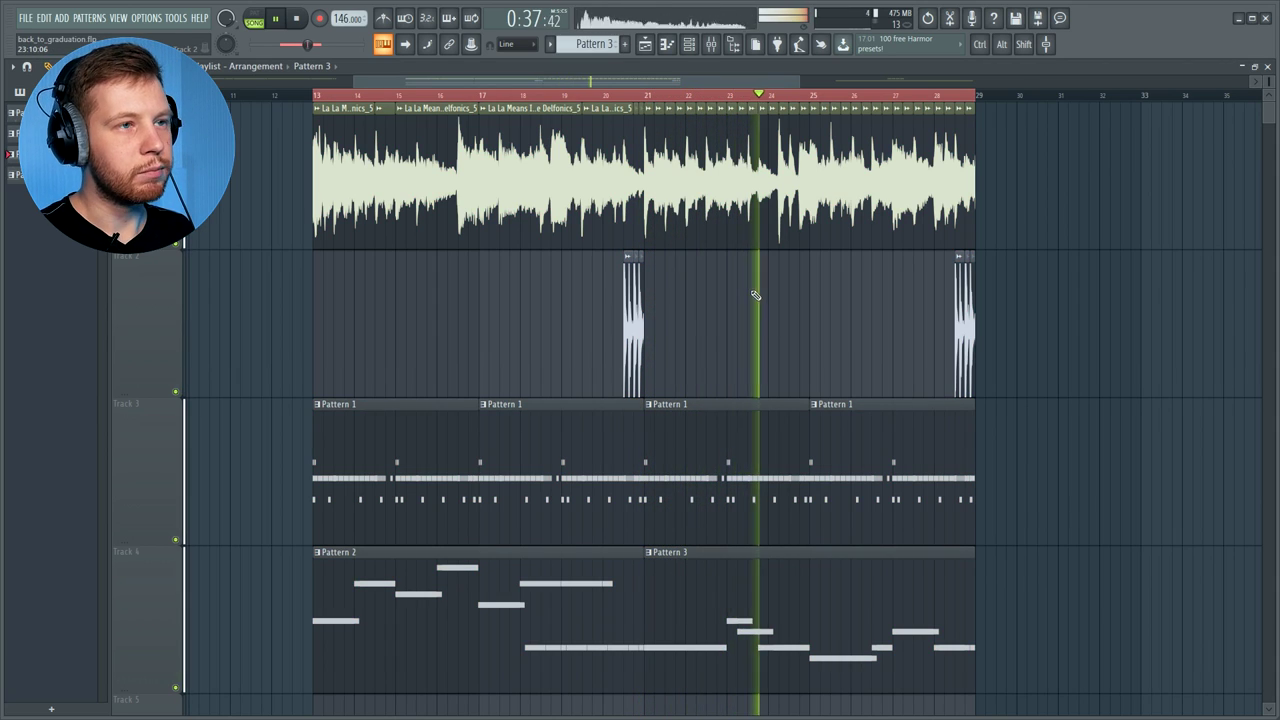
pyautogui.press('space')
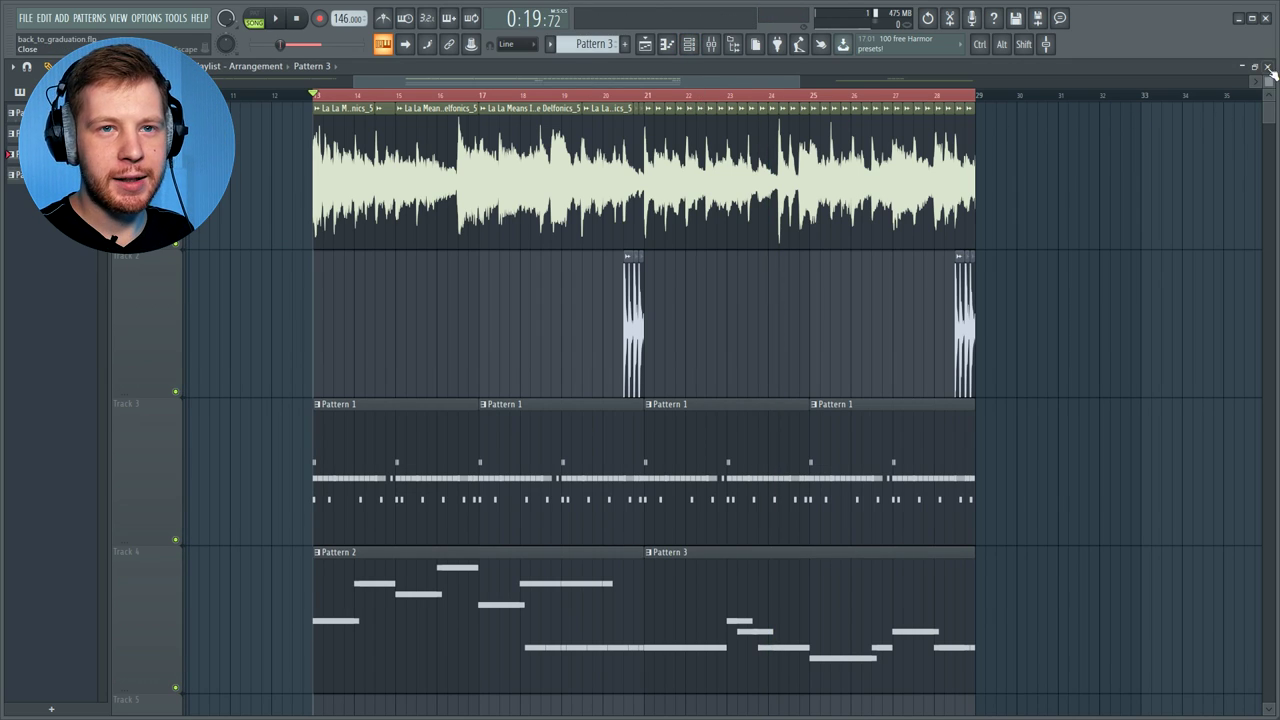
# Close the playlist and move the cymbal 1 channel down to sit directly above cymbal 2
pyautogui.click(1268, 67)
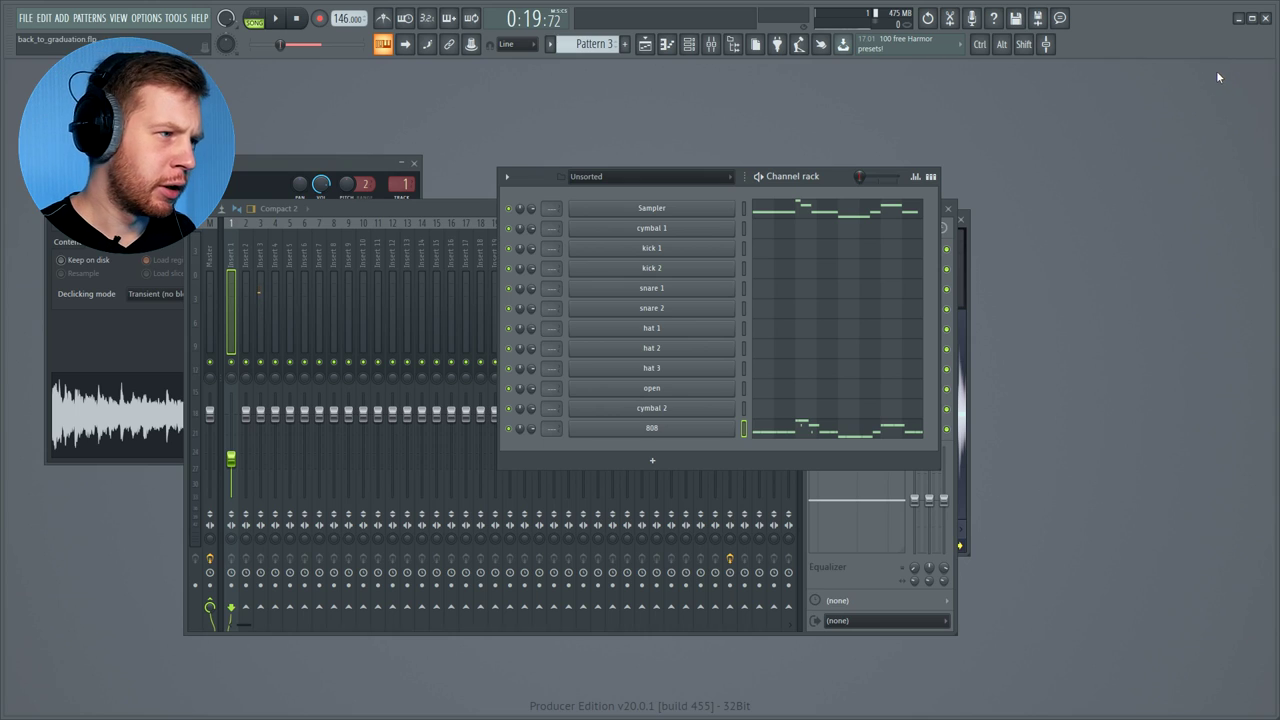
pyautogui.click(689, 45)
pyautogui.click(689, 45)
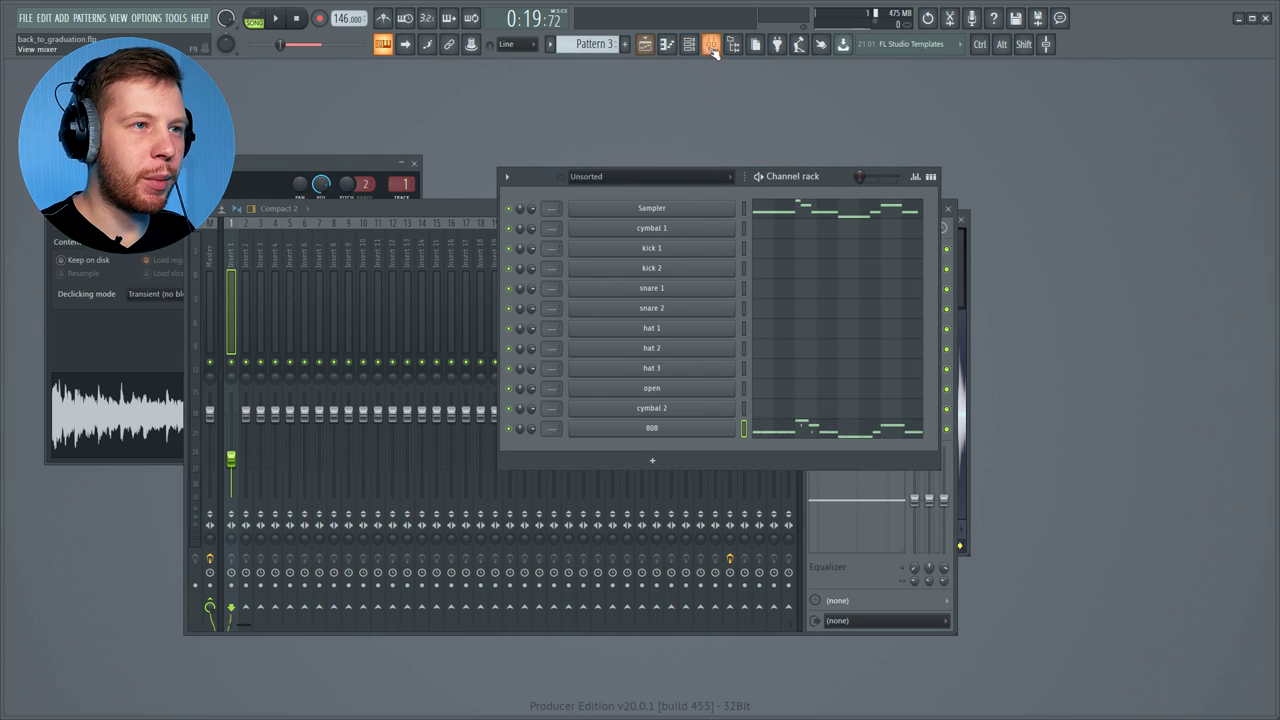
pyautogui.click(689, 45)
pyautogui.press('F6')
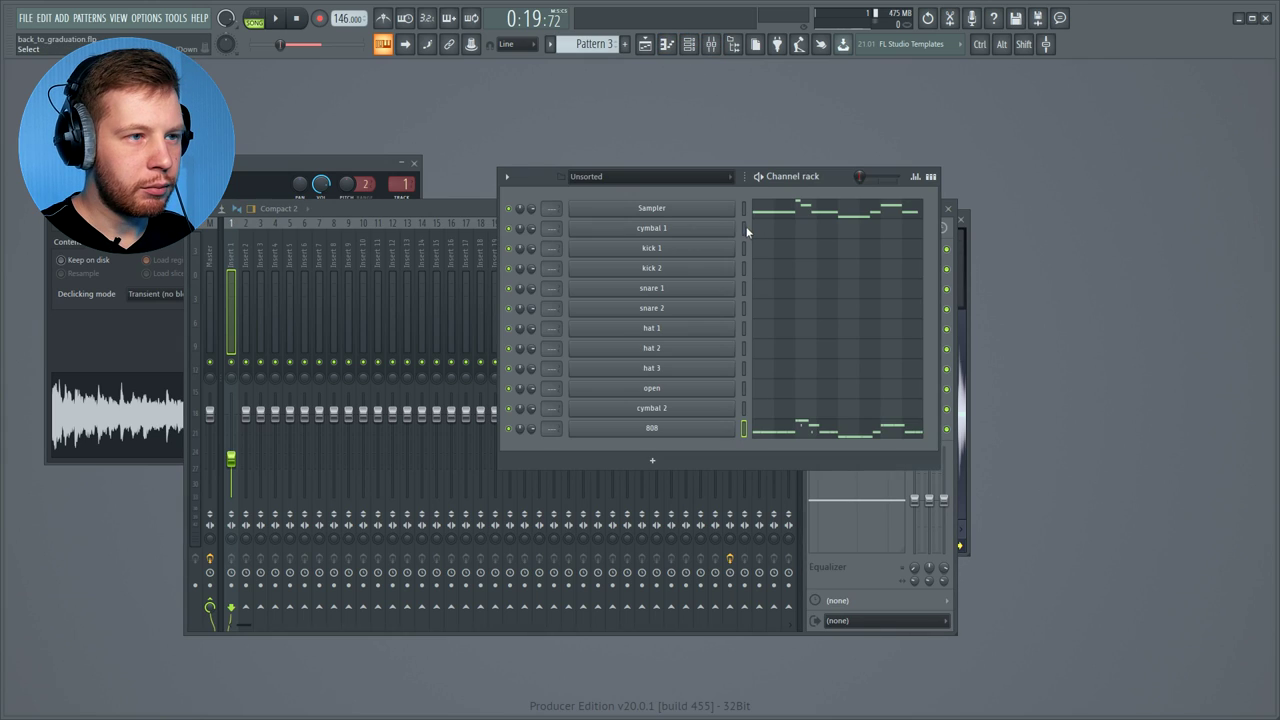
pyautogui.hotkey('alt', 'Down')
pyautogui.hotkey('alt', 'Down')
pyautogui.hotkey('alt', 'Down')
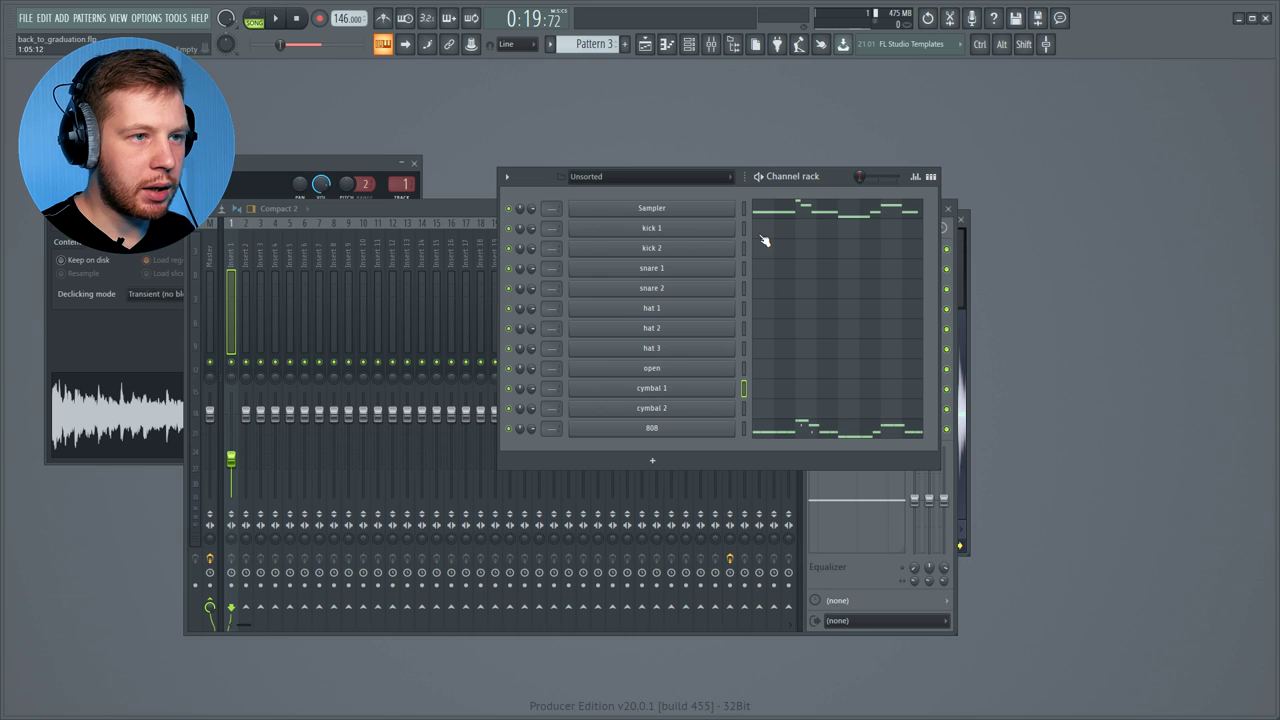
# Route the channels from kick 1 through 808 to consecutive mixer tracks starting at track 5
pyautogui.moveTo(743, 226); pyautogui.dragTo(746, 410)
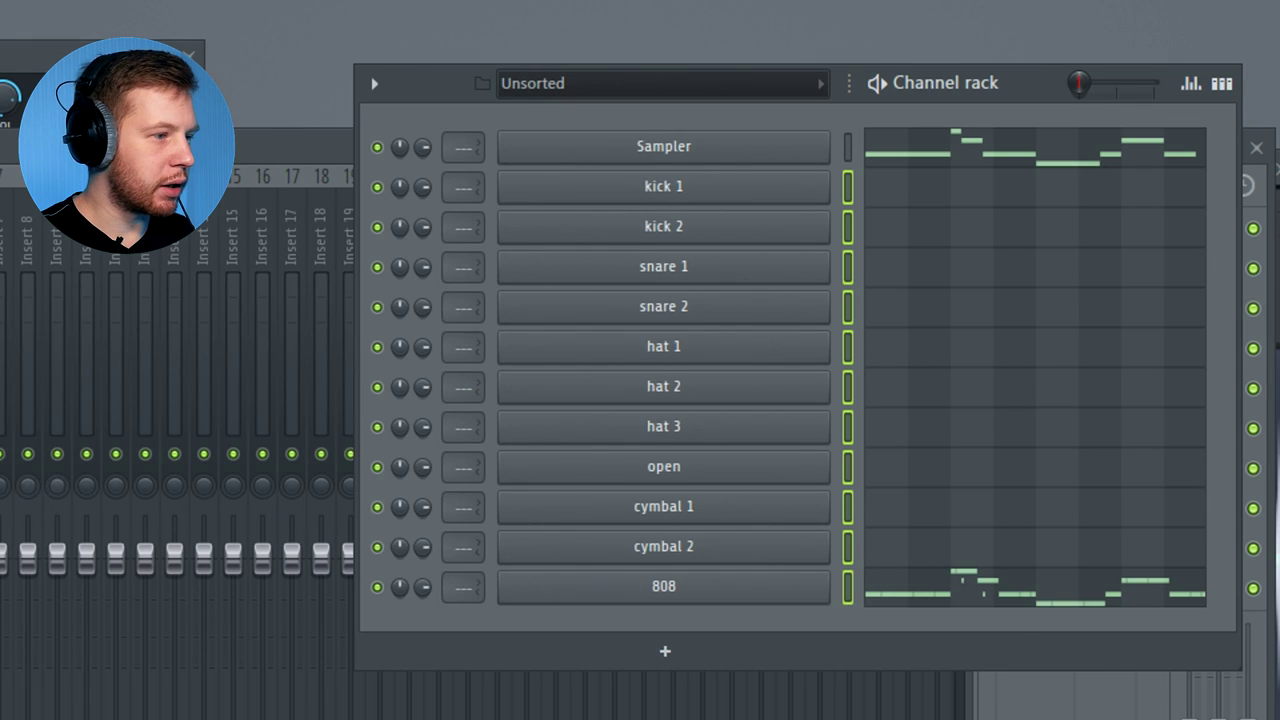
pyautogui.click(264, 188)
pyautogui.click(285, 163)
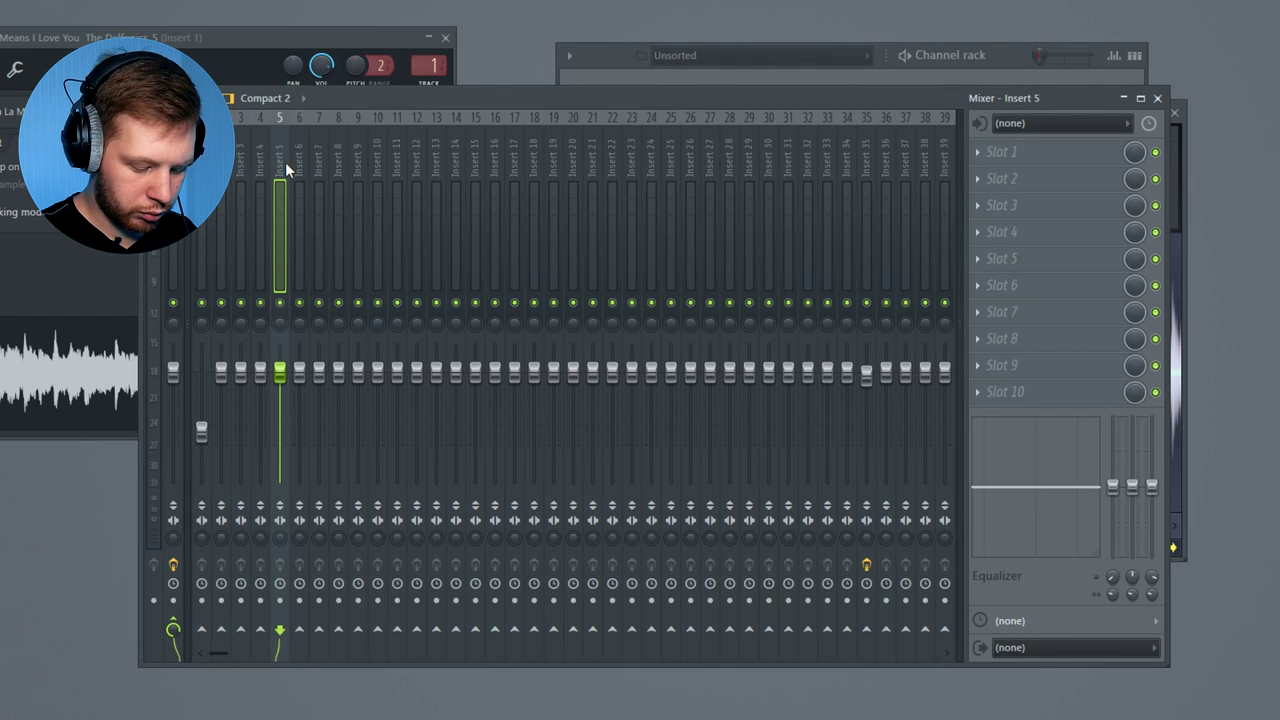
pyautogui.hotkey('ctrl', 'shift', 'l')
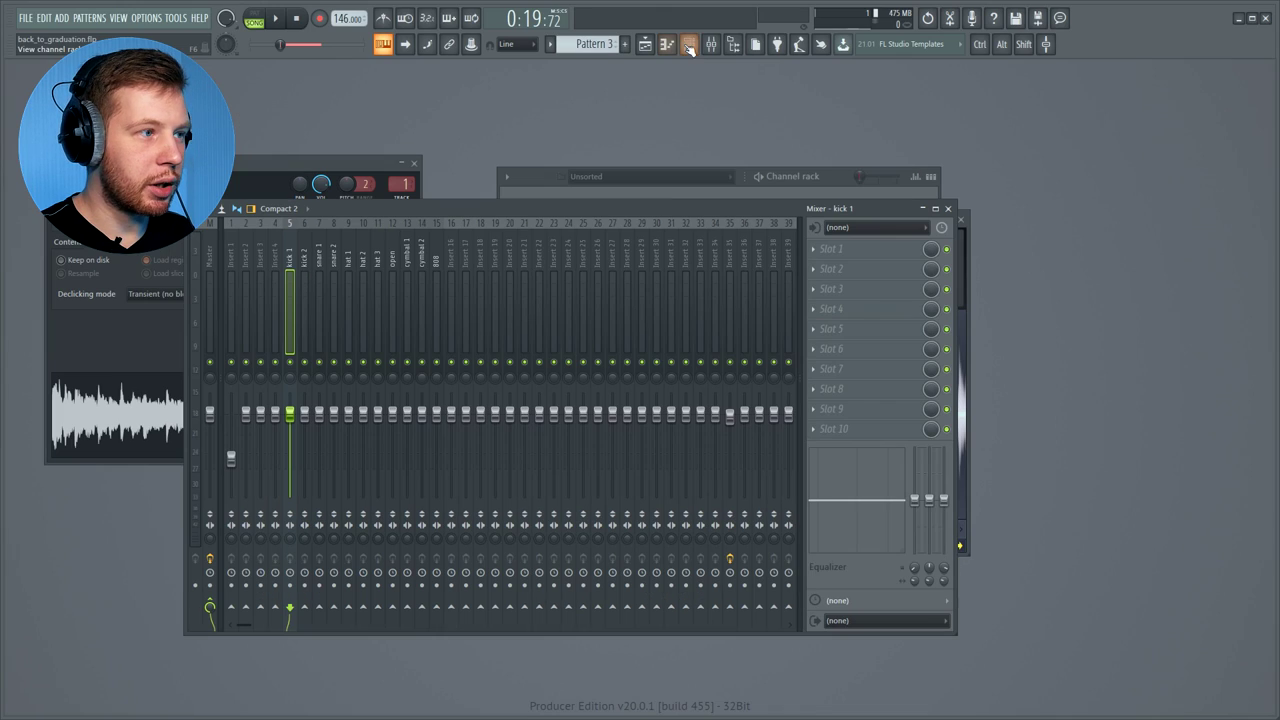
# Load A1StereoControl in the first effect slot of Insert 1 and reduce its stereo width to about 46% while listening
pyautogui.click(239, 252)
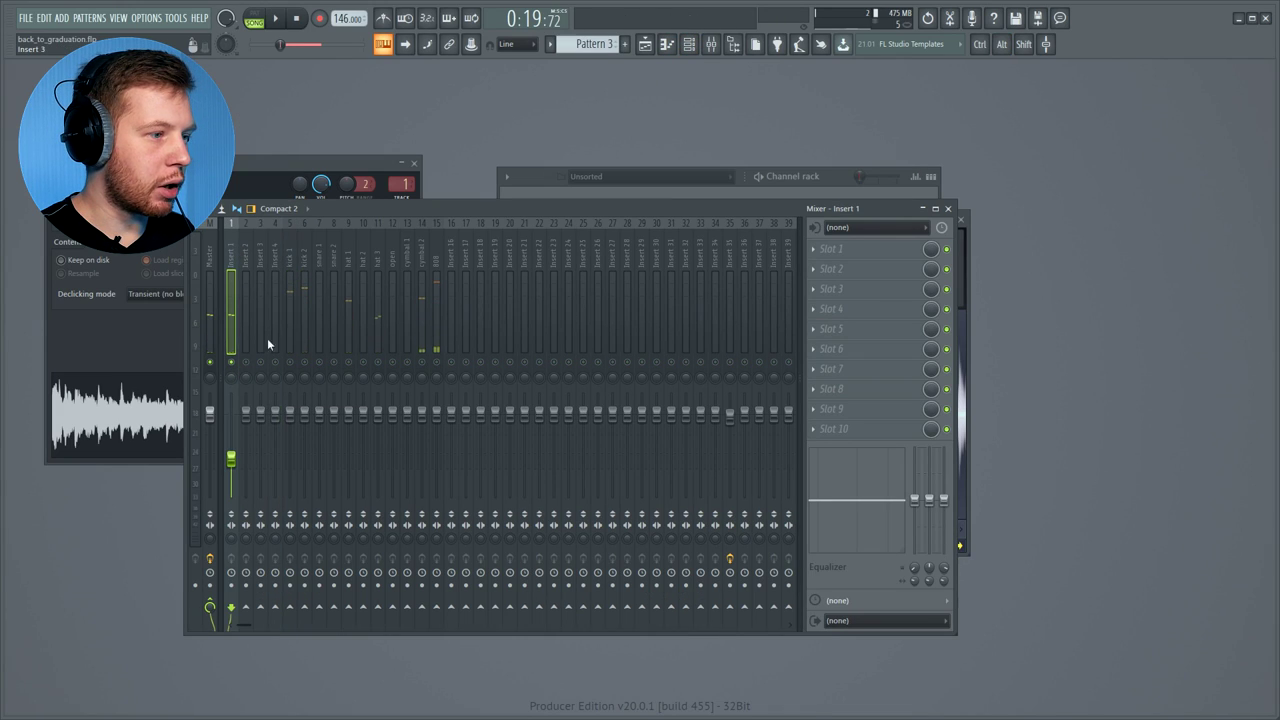
pyautogui.click(825, 255)
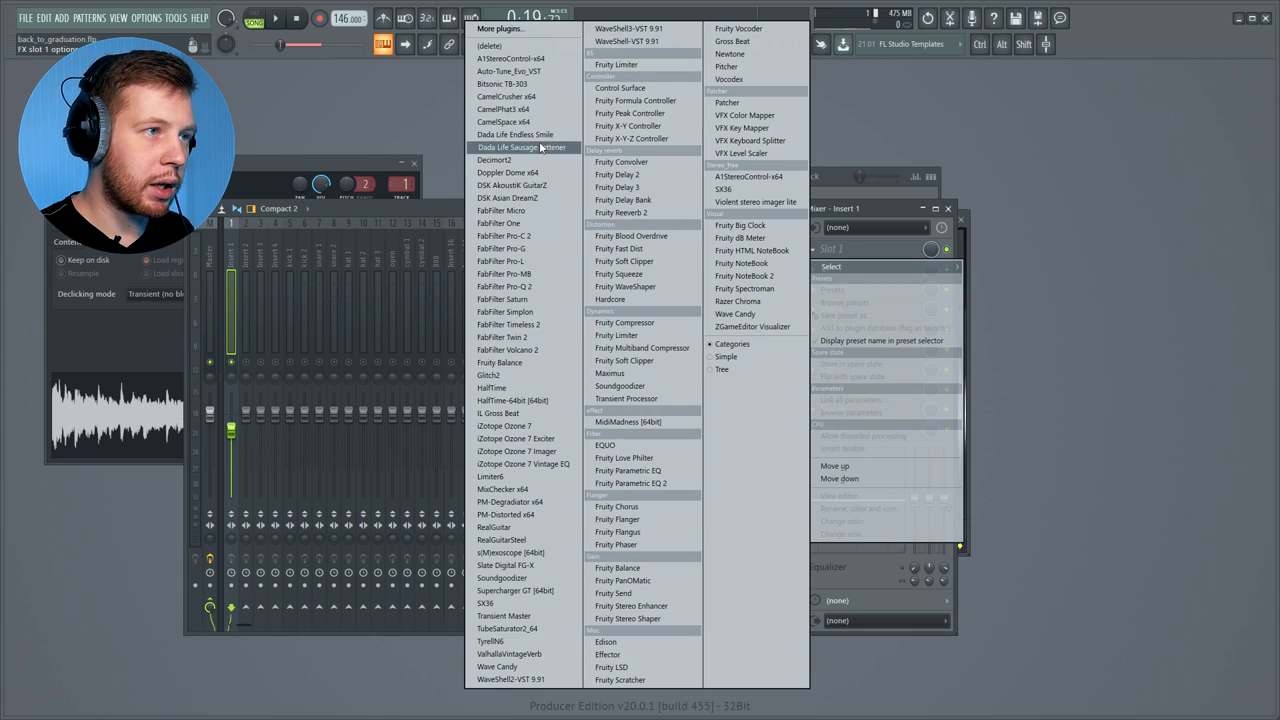
pyautogui.click(515, 58)
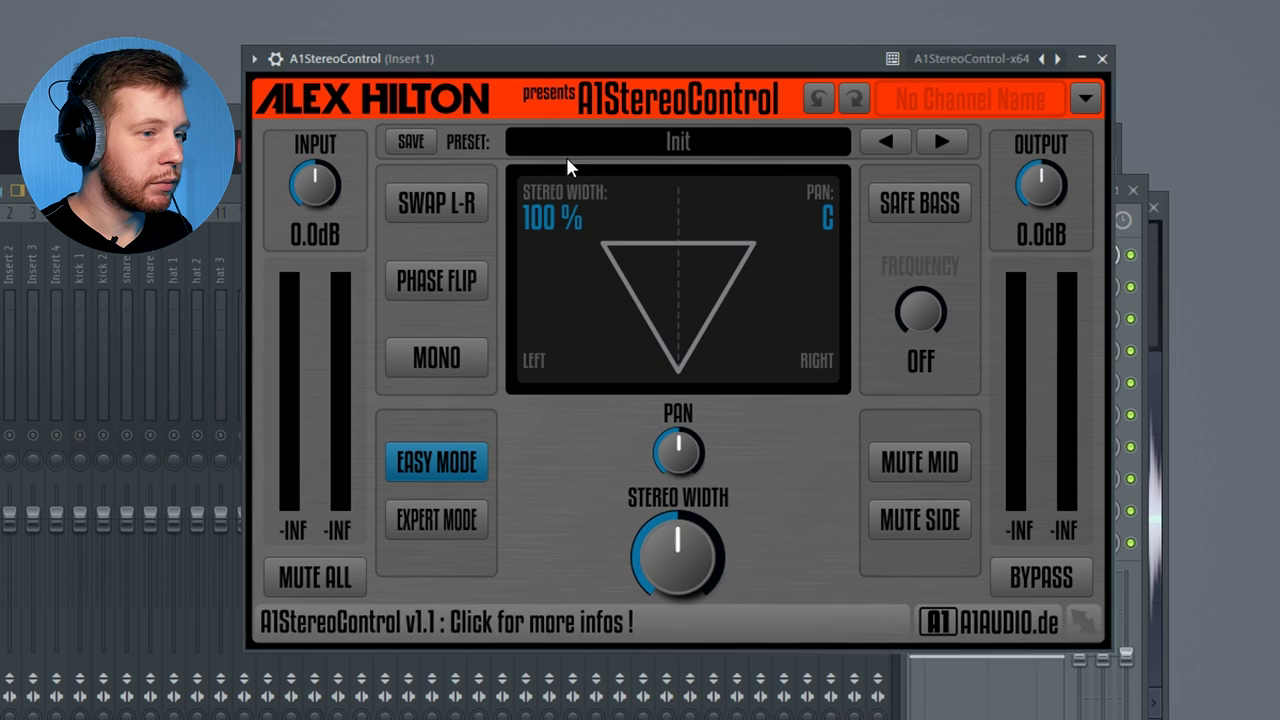
pyautogui.moveTo(676, 530); pyautogui.dragTo(656, 567)
pyautogui.press('space')
pyautogui.click(232, 272)
pyautogui.press('space')
# Load FabFilter Pro-Q 2 in the second effect slot of Insert 1 and add a low cut at about 105 Hz
pyautogui.click(835, 268)
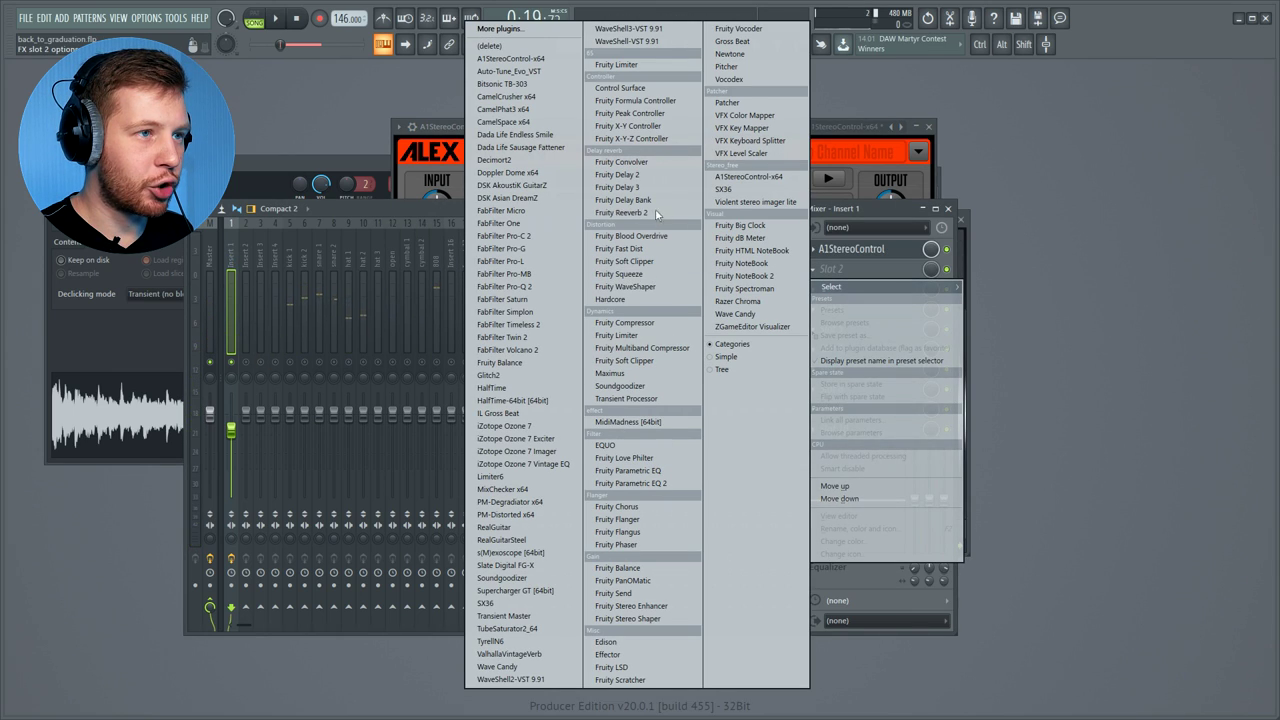
pyautogui.click(534, 287)
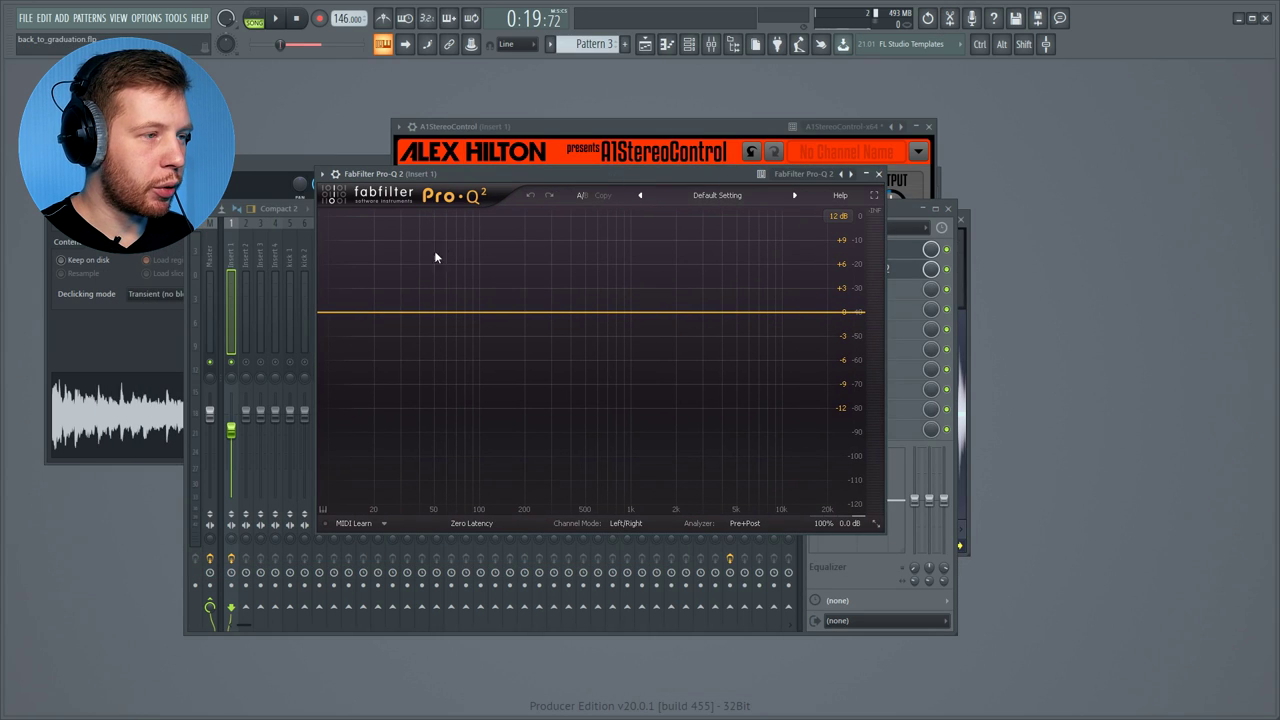
pyautogui.press('space')
pyautogui.moveTo(337, 312); pyautogui.dragTo(481, 318)
# Add a High Cut band with a steeper slope and lower its frequency to just above 10 kHz
pyautogui.click(803, 313)
pyautogui.rightClick(803, 313)
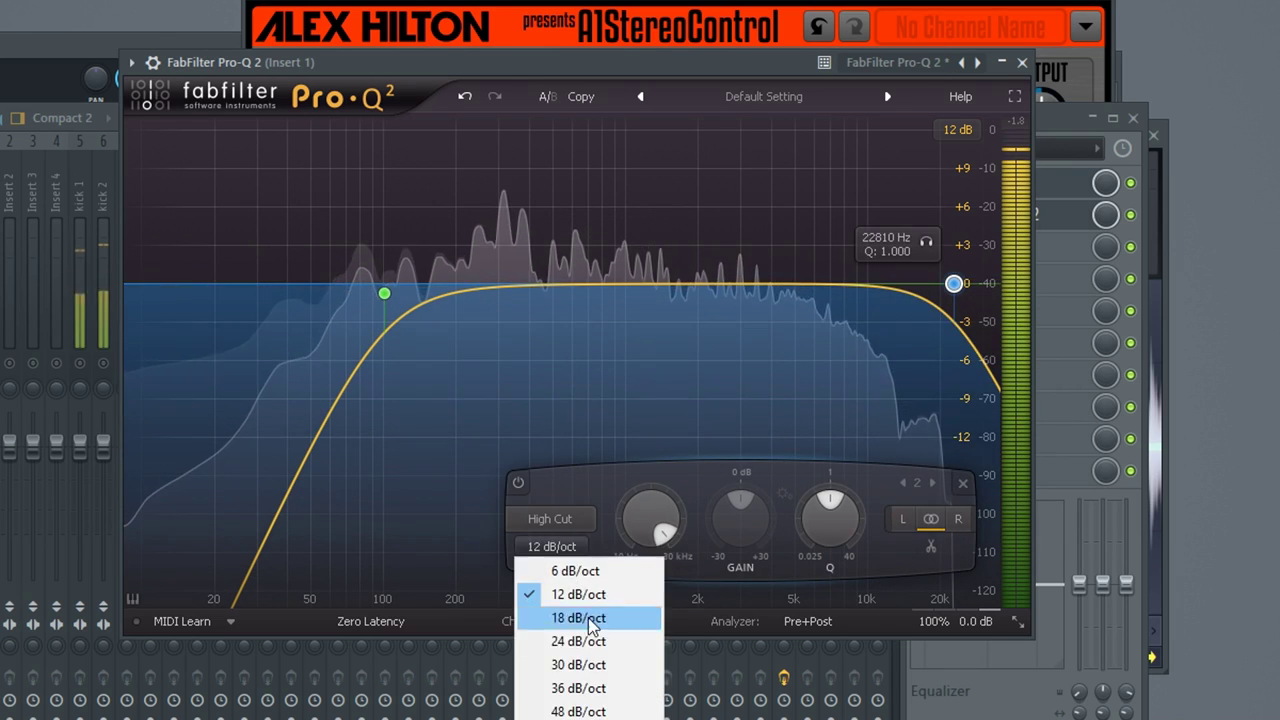
pyautogui.click(586, 614)
pyautogui.moveTo(957, 283); pyautogui.dragTo(883, 291)
# Shape three bell bands: cut about 5 dB just above 200 Hz, dip slightly below 1 kHz, and boost 1.25 dB near 4.1 kHz
pyautogui.moveTo(473, 284); pyautogui.dragTo(466, 349)
pyautogui.moveTo(607, 292); pyautogui.dragTo(607, 302)
pyautogui.moveTo(768, 284); pyautogui.dragTo(774, 269)
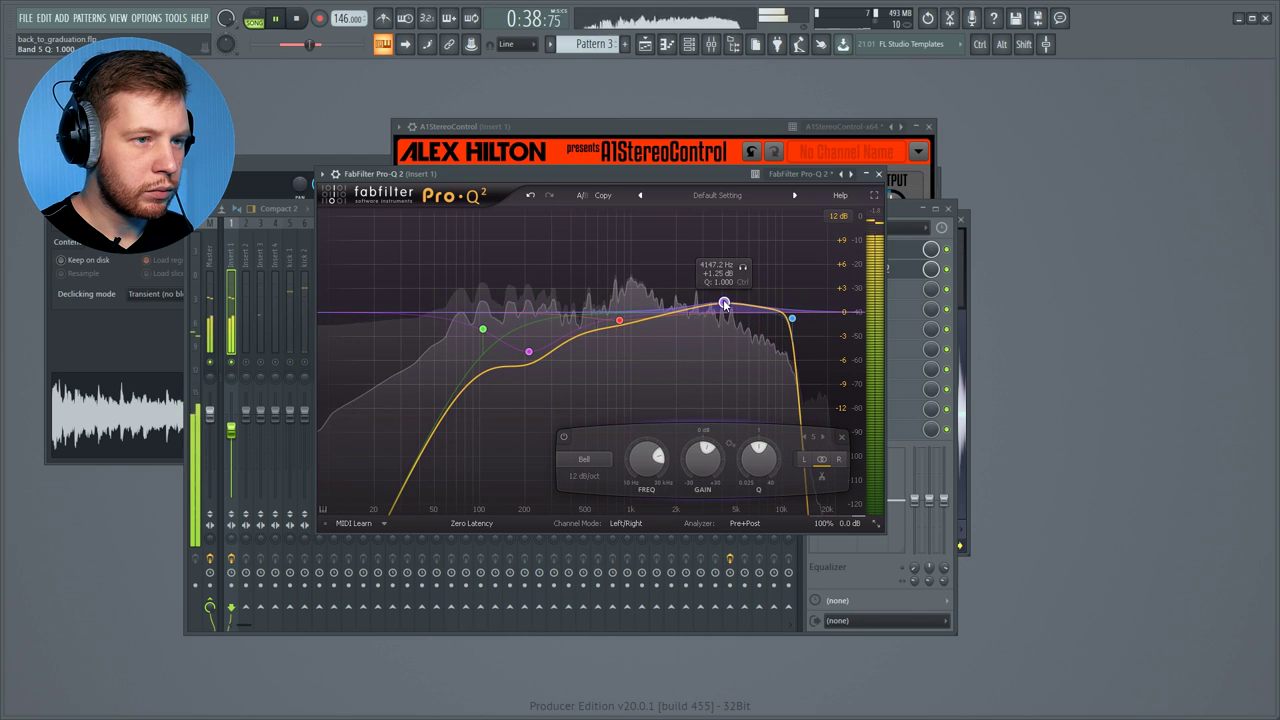
pyautogui.click(620, 319)
pyautogui.moveTo(526, 354)
pyautogui.mouseDown()
pyautogui.moveTo(530, 342)
pyautogui.moveTo(541, 354)
pyautogui.mouseUp()
pyautogui.press('space')
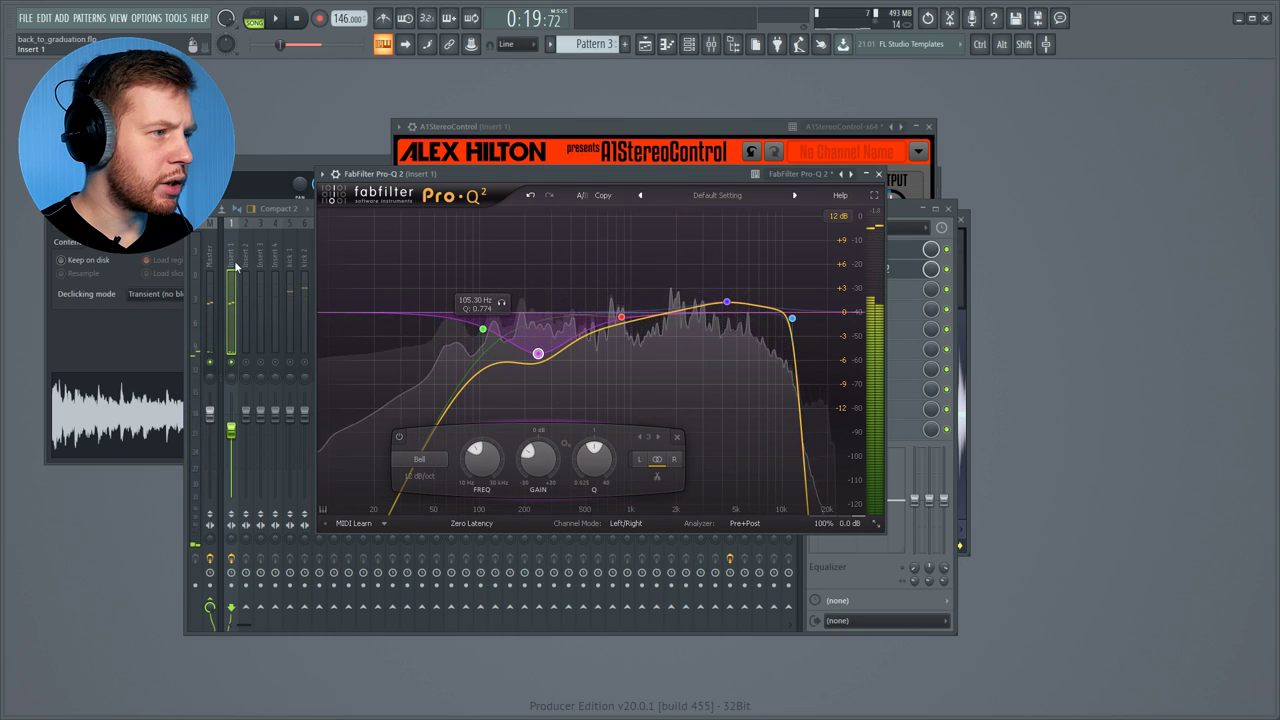
# Listen to Insert 1 together with the 808 track and narrow Insert 1's A1StereoControl stereo width to 37%
pyautogui.click(237, 265)
pyautogui.click(435, 362)
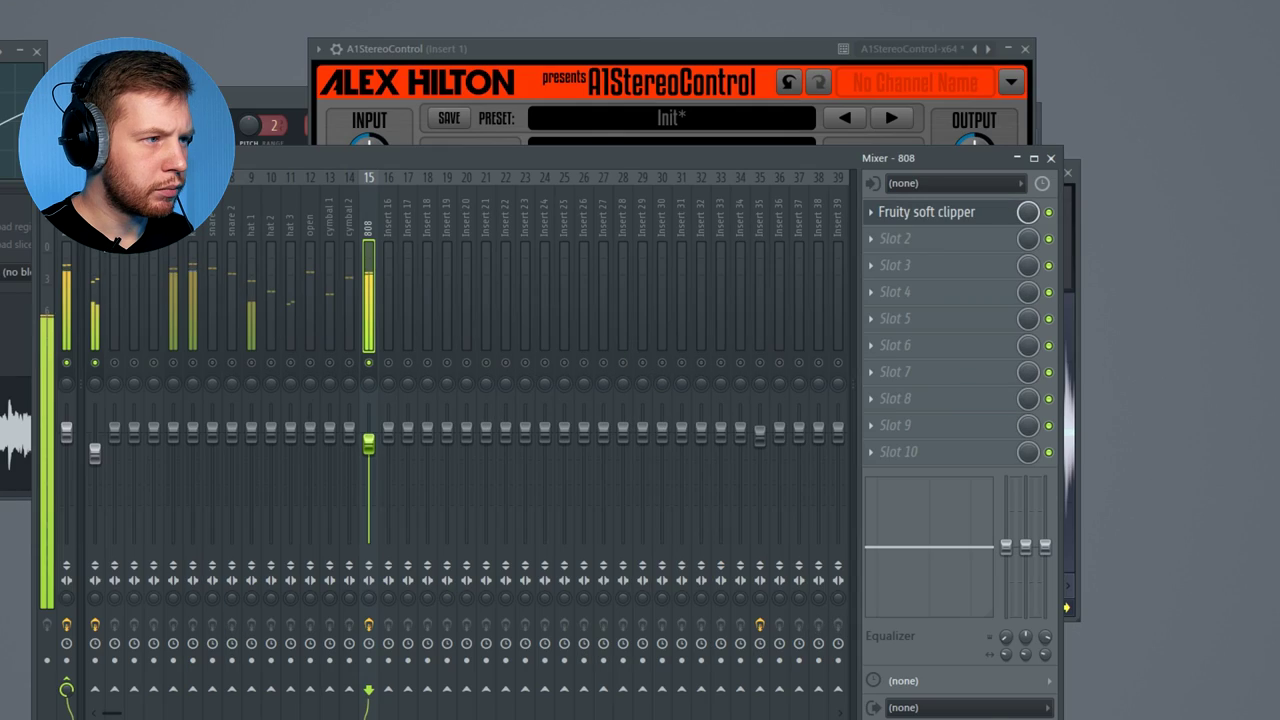
pyautogui.click(231, 253)
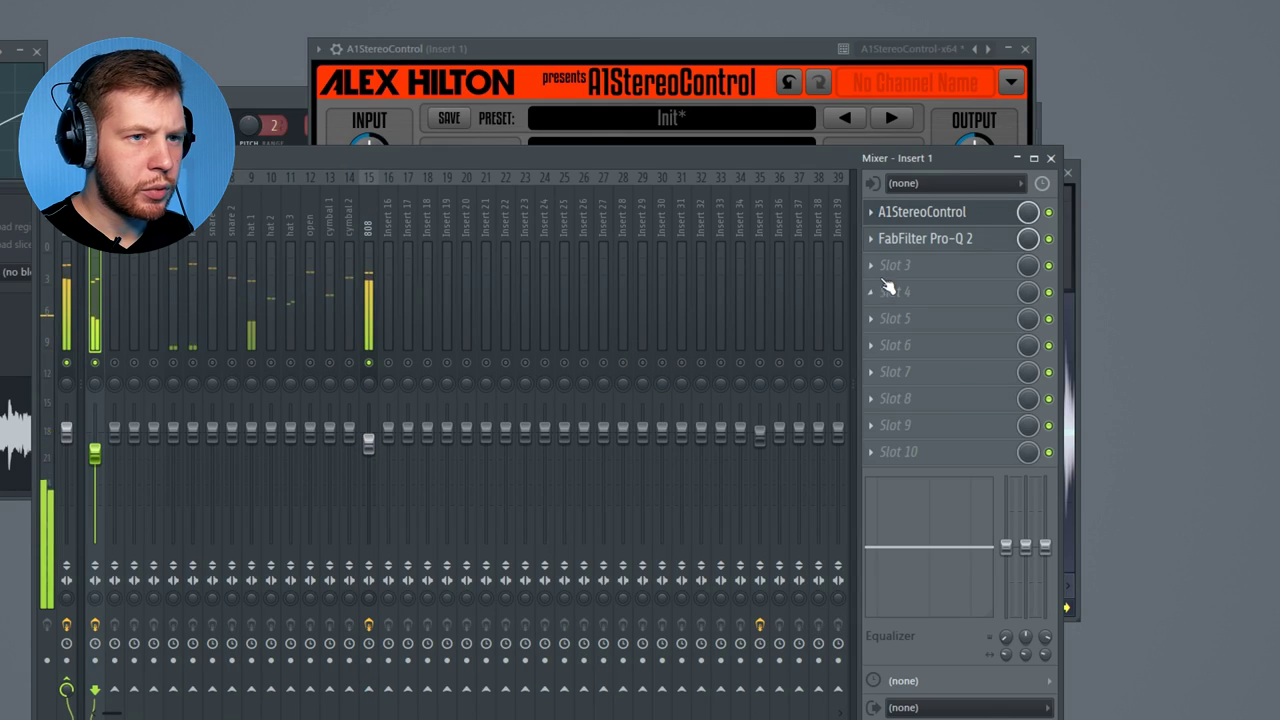
pyautogui.click(927, 248)
pyautogui.click(990, 220)
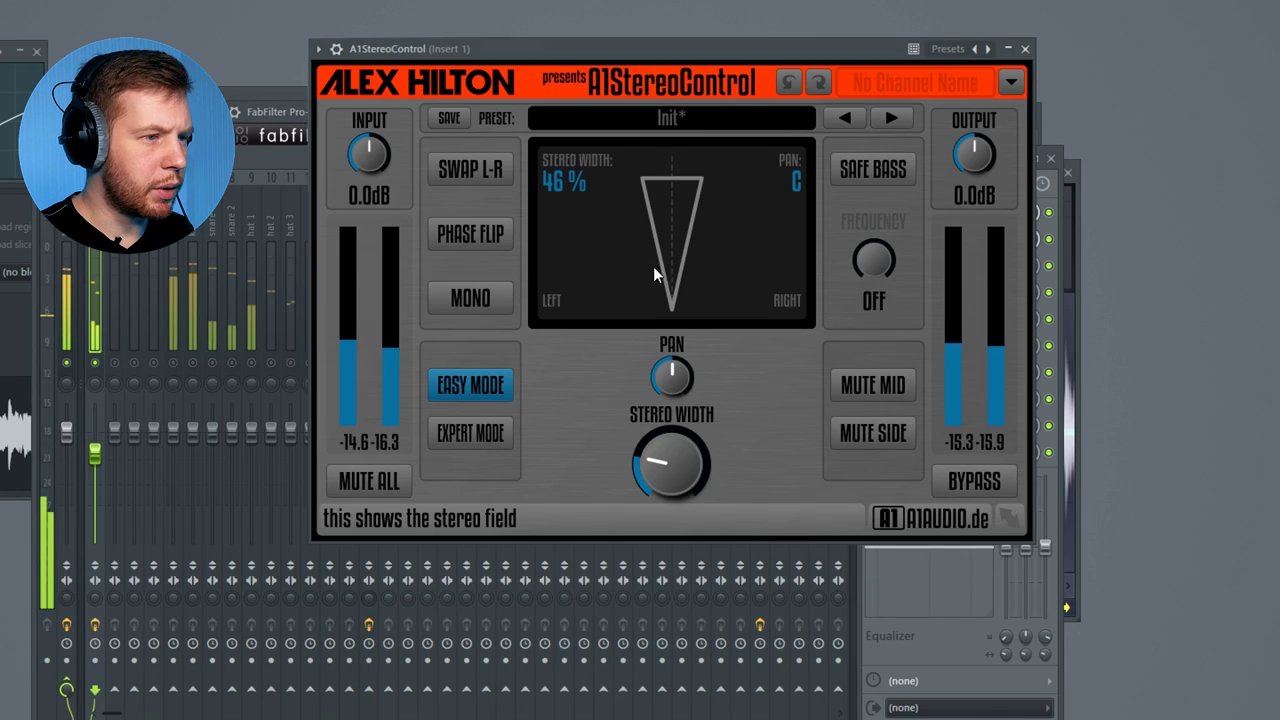
pyautogui.moveTo(665, 452); pyautogui.dragTo(665, 475)
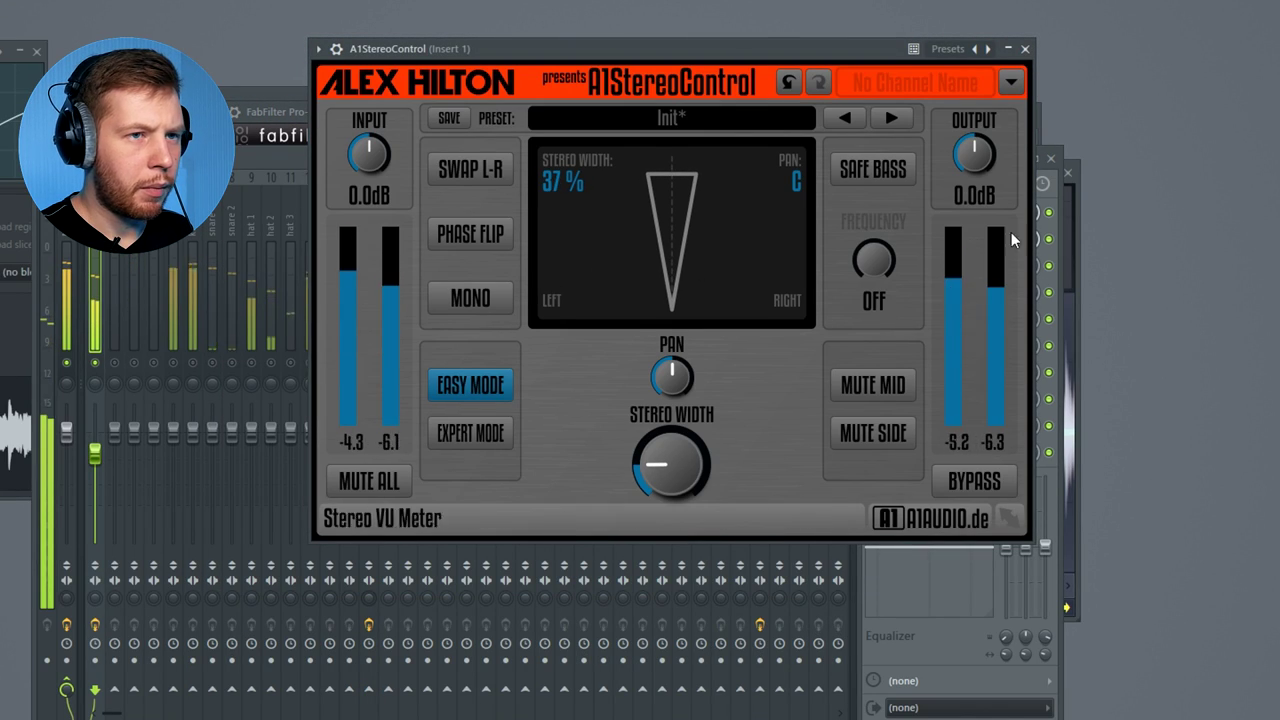
# Set Insert 1's A1StereoControl stereo width to 45% and fine-tune a low-frequency band in its FabFilter Pro-Q 2
pyautogui.click(1026, 49)
pyautogui.click(986, 229)
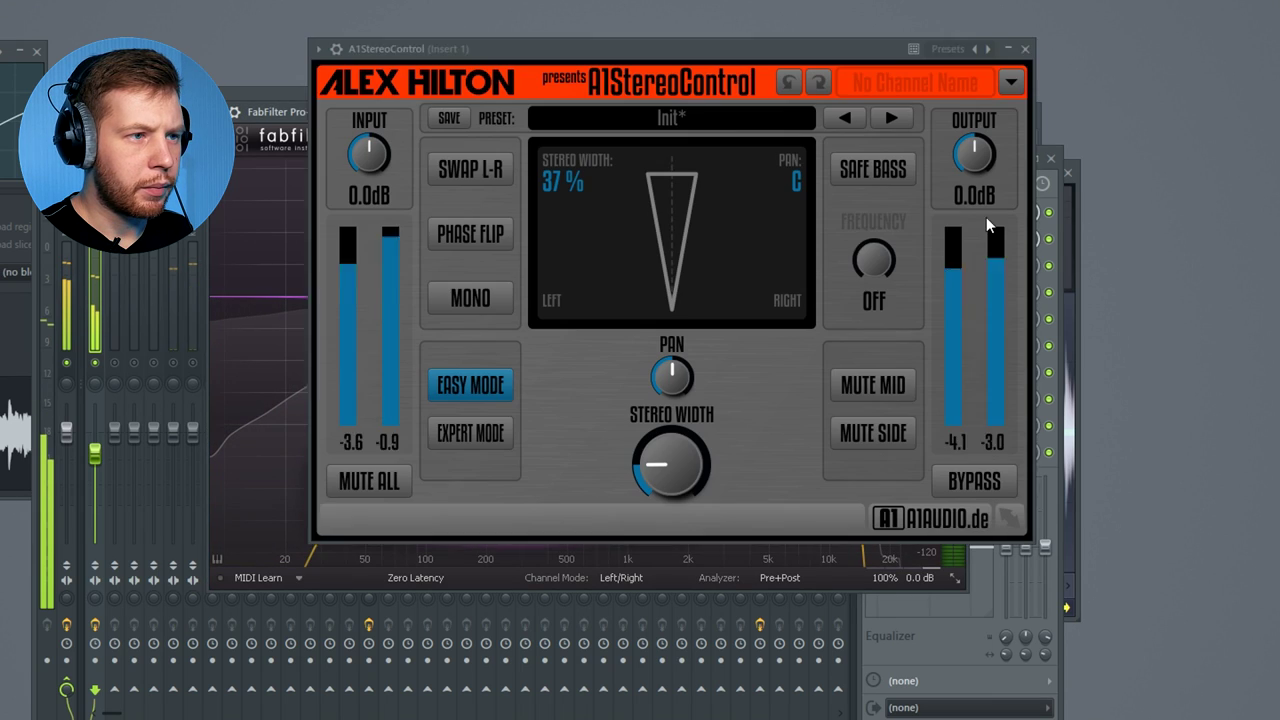
pyautogui.moveTo(675, 458); pyautogui.dragTo(675, 442)
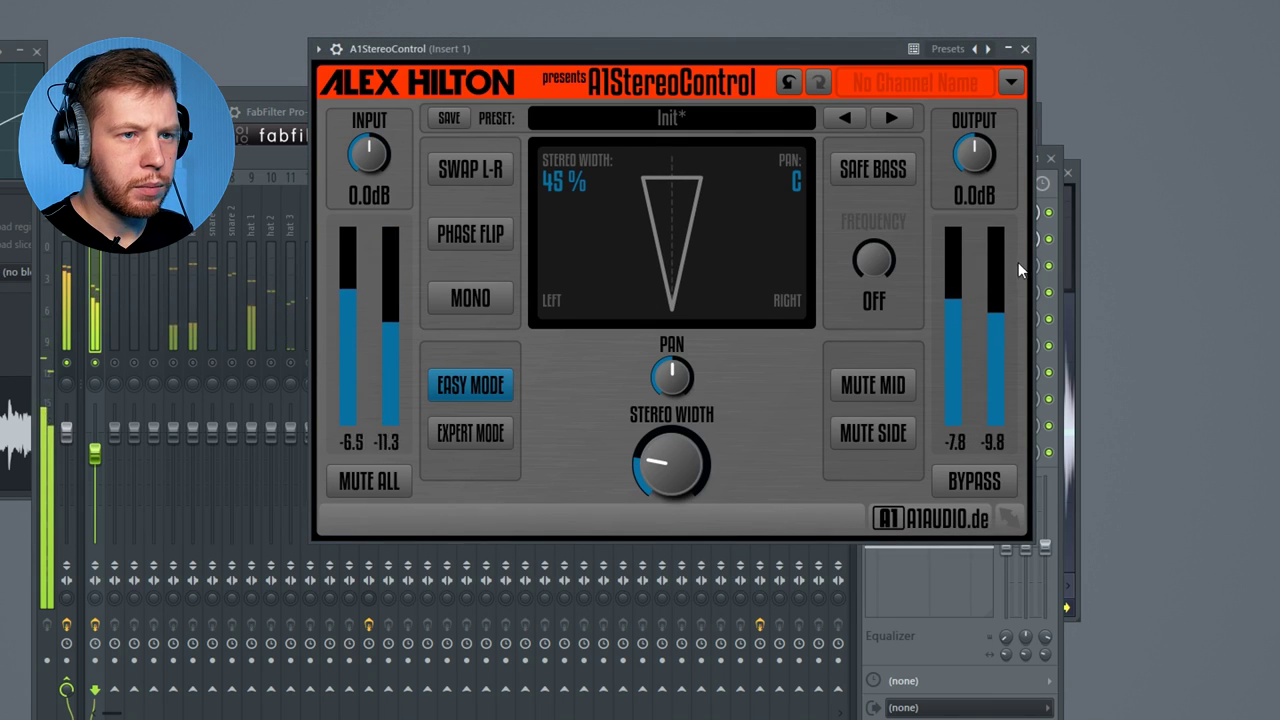
pyautogui.moveTo(850, 49); pyautogui.dragTo(710, 78)
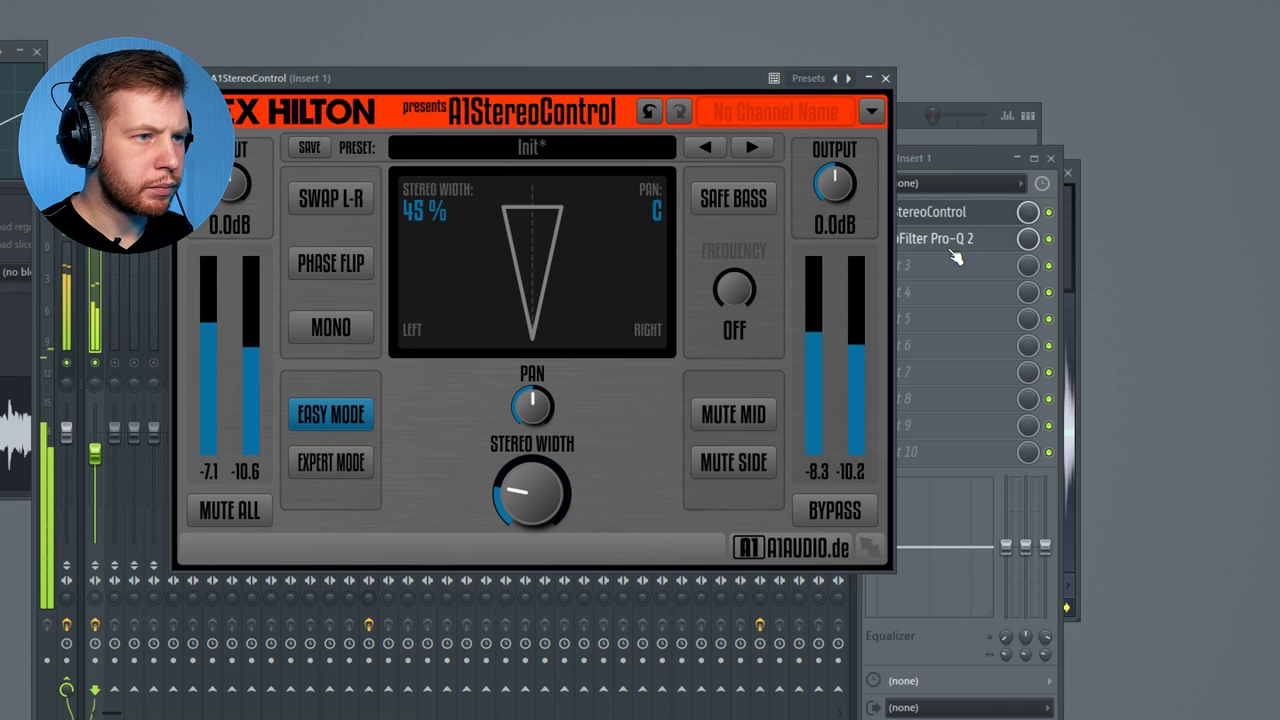
pyautogui.click(955, 248)
pyautogui.moveTo(430, 319); pyautogui.dragTo(448, 326)
pyautogui.click(958, 112)
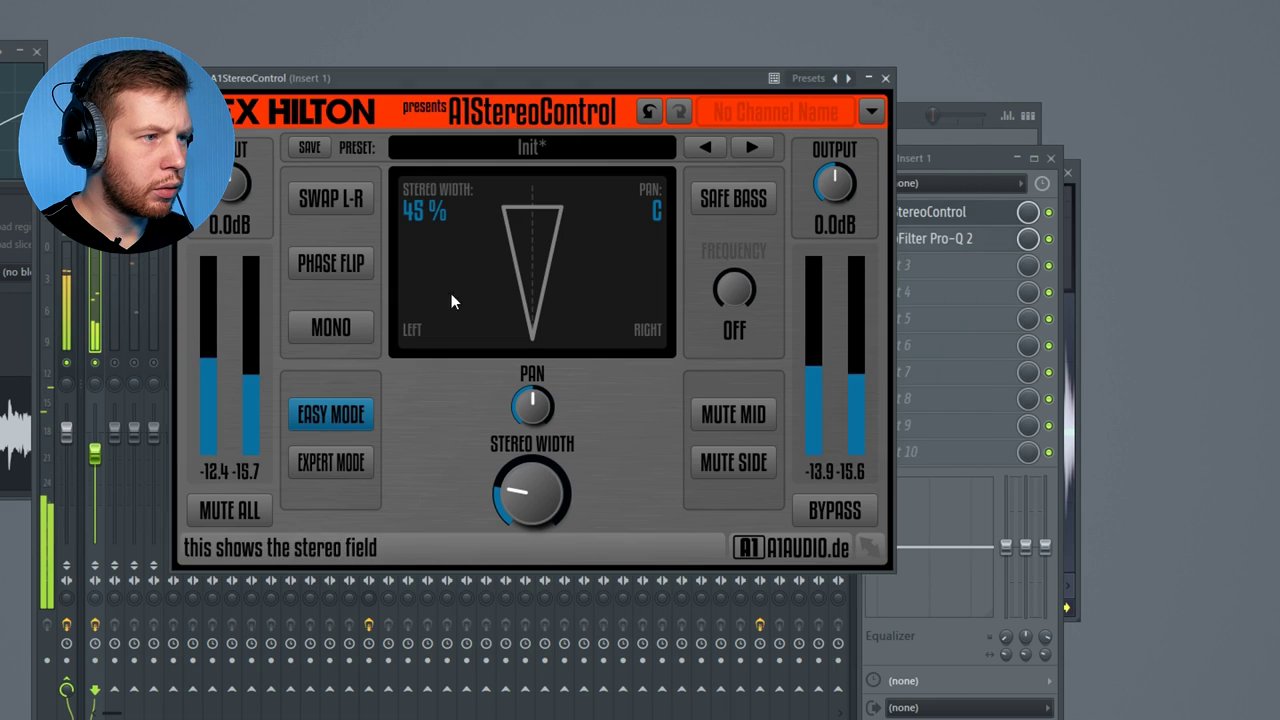
# Add Fruity WaveShaper ahead of the soft clipper on the 808 track and bend its curve slightly upward at the midpoint
pyautogui.click(193, 258)
pyautogui.click(365, 209)
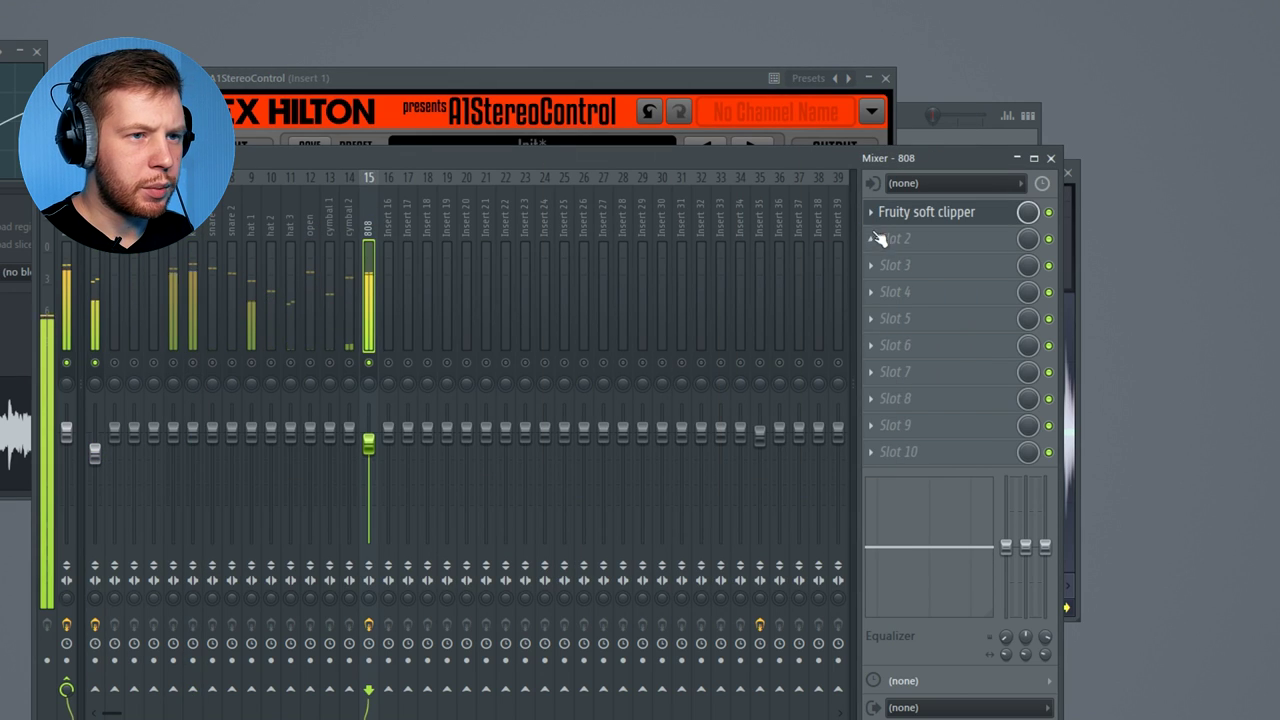
pyautogui.click(885, 225)
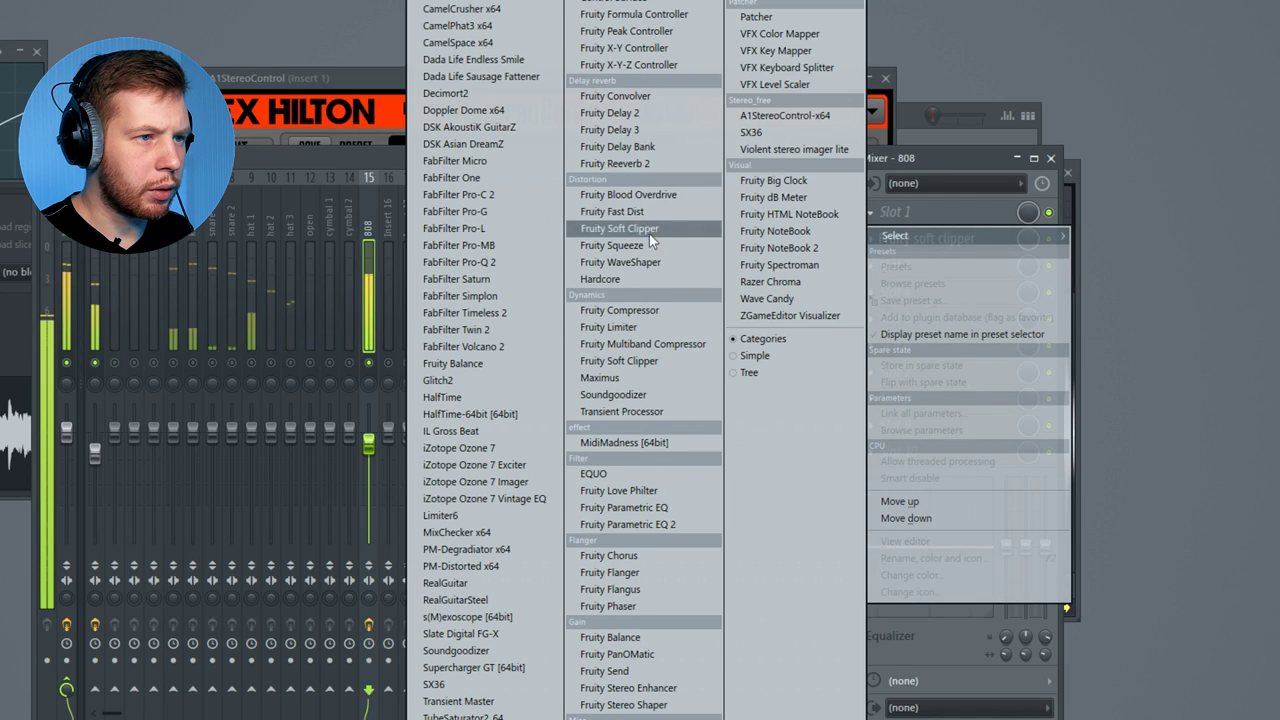
pyautogui.click(652, 266)
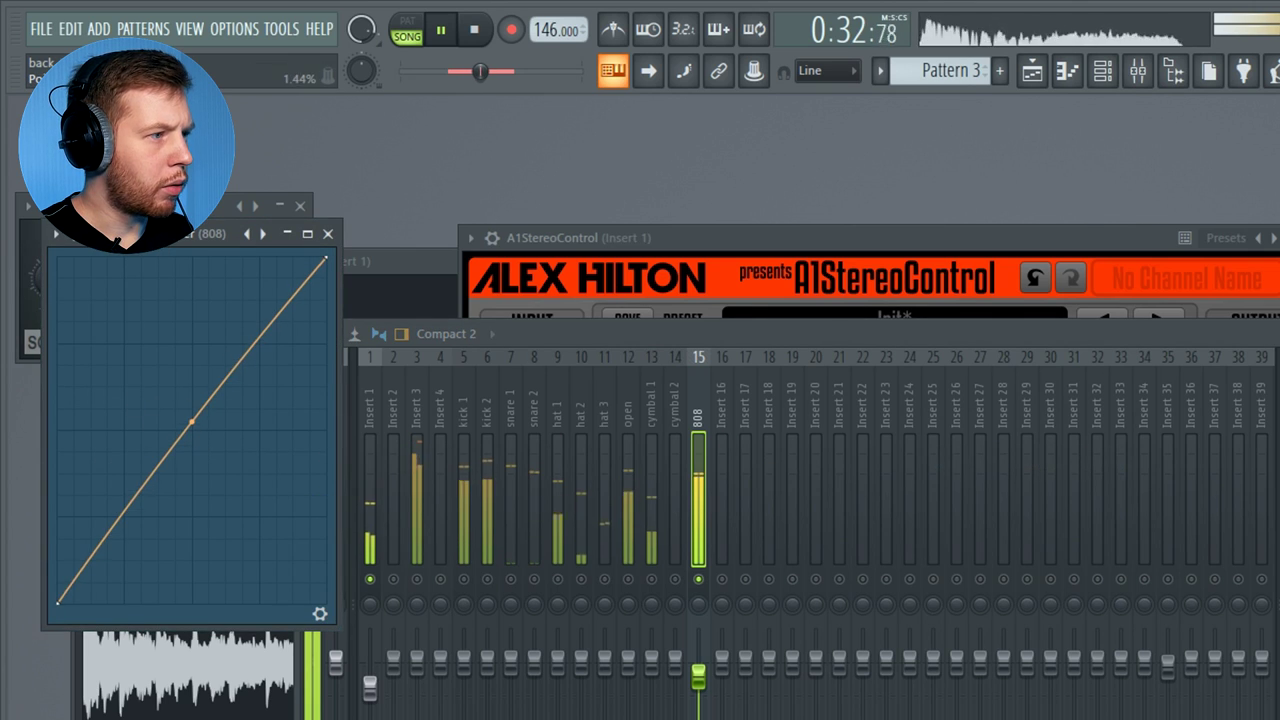
pyautogui.moveTo(192, 412); pyautogui.dragTo(192, 397)
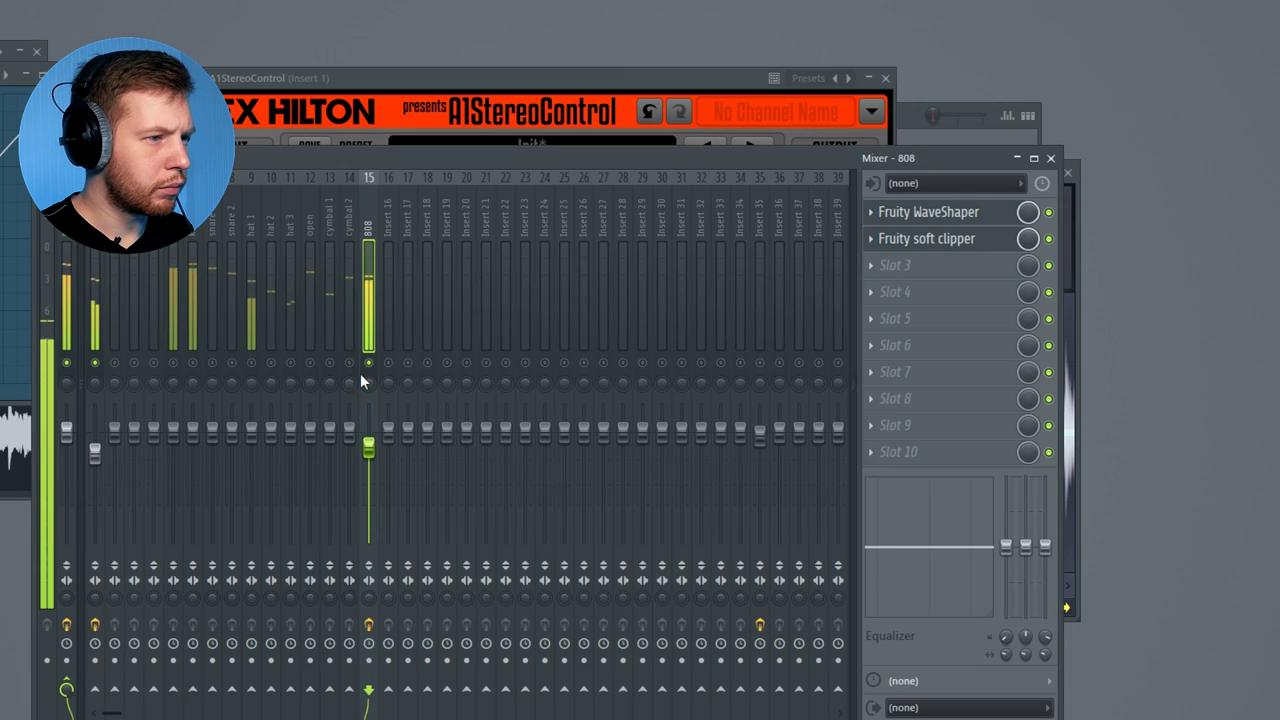
# Bring all mixer tracks back from solo, play the full mix briefly and reposition the mixer to show the Master track
pyautogui.press('space')
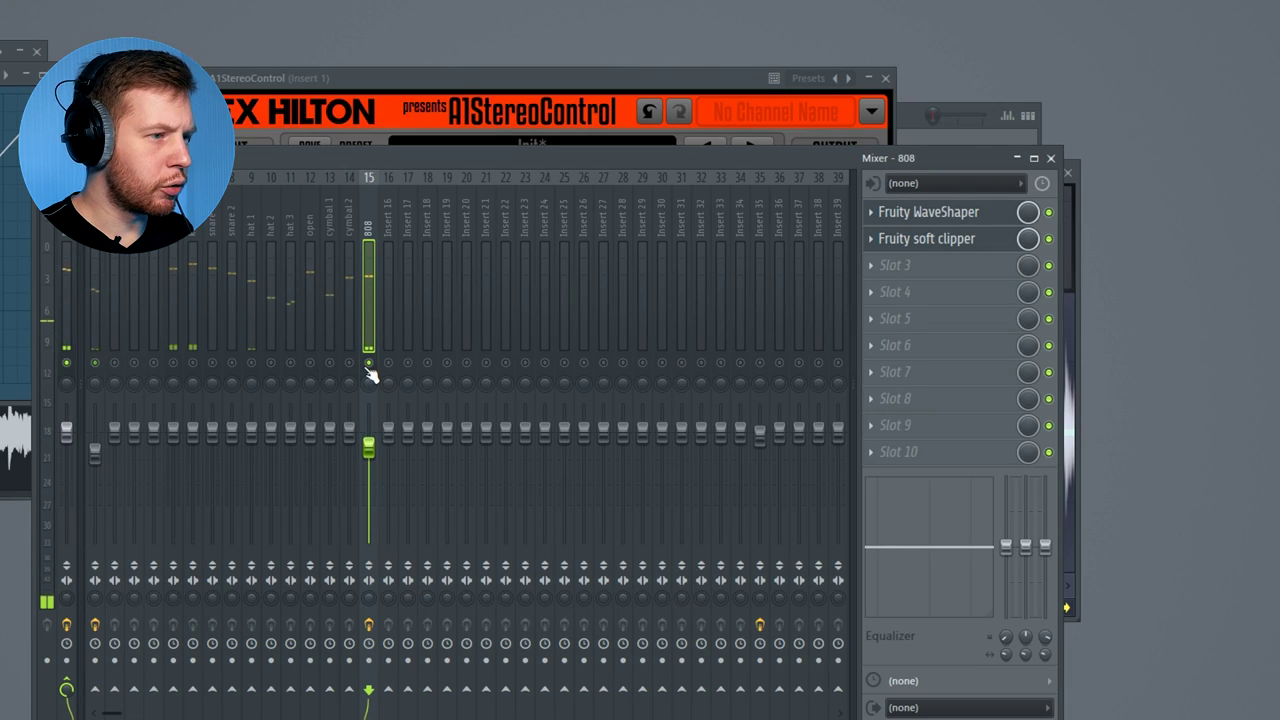
pyautogui.rightClick(368, 366)
pyautogui.press('space')
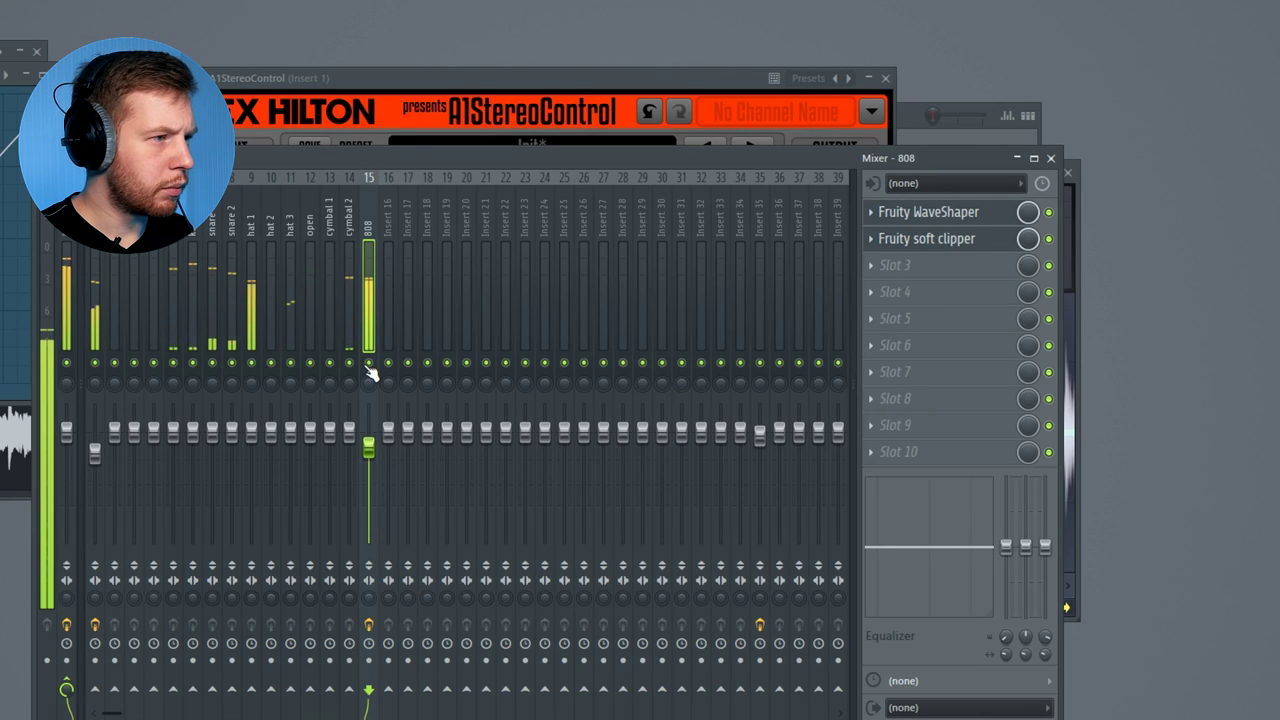
pyautogui.moveTo(361, 164); pyautogui.dragTo(549, 135)
pyautogui.press('space')
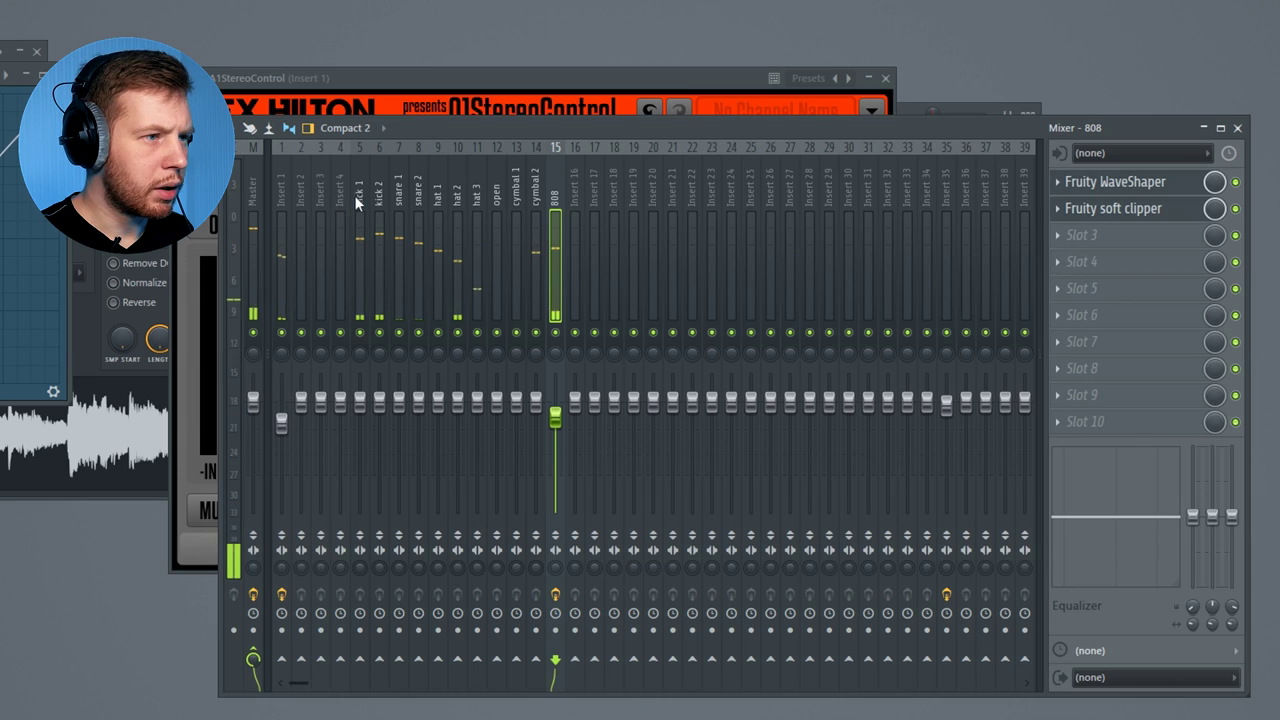
# Route kick 1 and kick 2 only to Insert 17, and snare 1 and snare 2 only to Insert 18
pyautogui.click(359, 198)
pyautogui.keyDown('ctrl'); pyautogui.keyDown('shift'); pyautogui.click(379, 200); pyautogui.keyUp('shift'); pyautogui.keyUp('ctrl')
pyautogui.rightClick(602, 658)
pyautogui.click(636, 671)
pyautogui.rightClick(597, 660)
pyautogui.click(632, 686)
pyautogui.moveTo(399, 203)
pyautogui.mouseDown()
pyautogui.moveTo(439, 206)
pyautogui.moveTo(420, 206)
pyautogui.mouseUp()
pyautogui.rightClick(612, 662)
pyautogui.click(520, 683)
# Route the three hats and the open hat only to Insert 19, and both cymbal tracks only to Insert 20
pyautogui.moveTo(270, 155); pyautogui.dragTo(388, 155)
pyautogui.rightClick(501, 645)
pyautogui.click(530, 676)
pyautogui.click(341, 155)
pyautogui.rightClick(502, 645)
pyautogui.click(522, 677)
pyautogui.rightClick(530, 646)
pyautogui.click(576, 680)
# Route the 808 track and the kick bus on Insert 17 only to Insert 22
pyautogui.click(411, 160)
pyautogui.rightClick(582, 648)
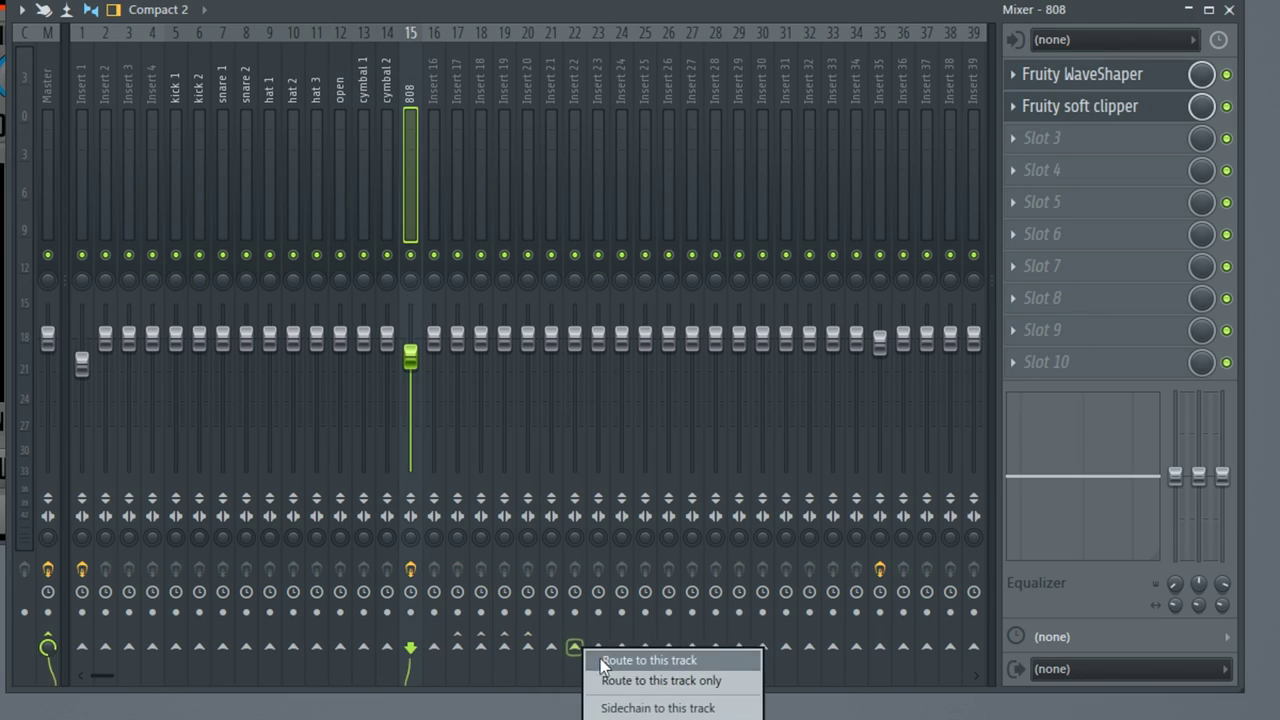
pyautogui.click(612, 681)
pyautogui.click(458, 400)
# Rename the kick bus on Insert 17 as k
pyautogui.press('F2')
pyautogui.write('s')
pyautogui.press('Return')
pyautogui.press('F2')
pyautogui.write('k')
pyautogui.press('Return')
# Name the buses on Inserts 18, 19 and 20 s, h and c
pyautogui.press('Right')
pyautogui.press('F2')
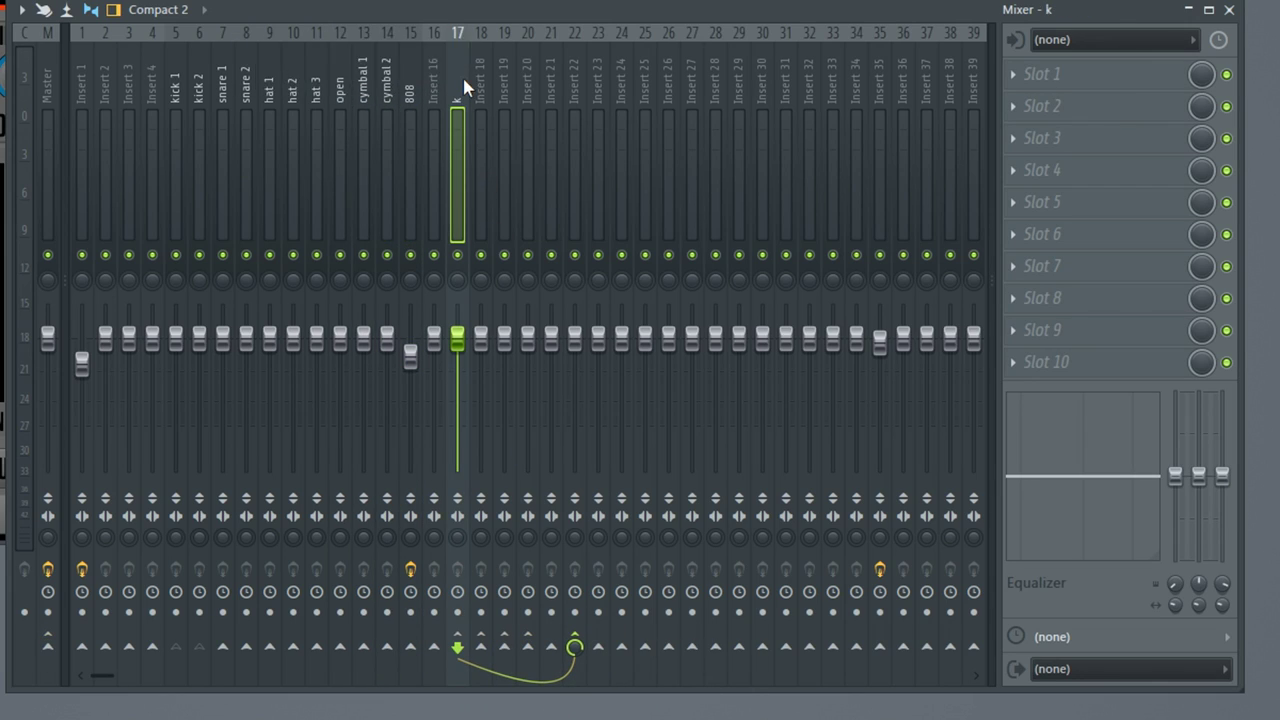
pyautogui.write('s')
pyautogui.press('Return')
pyautogui.press('Right')
pyautogui.press('F2')
pyautogui.write('hc')
pyautogui.press('Return')
# Name the combined 808 and kick bus on Insert 22 808 k
pyautogui.press('Right')
pyautogui.press('Right')
pyautogui.press('F2')
pyautogui.write('808')
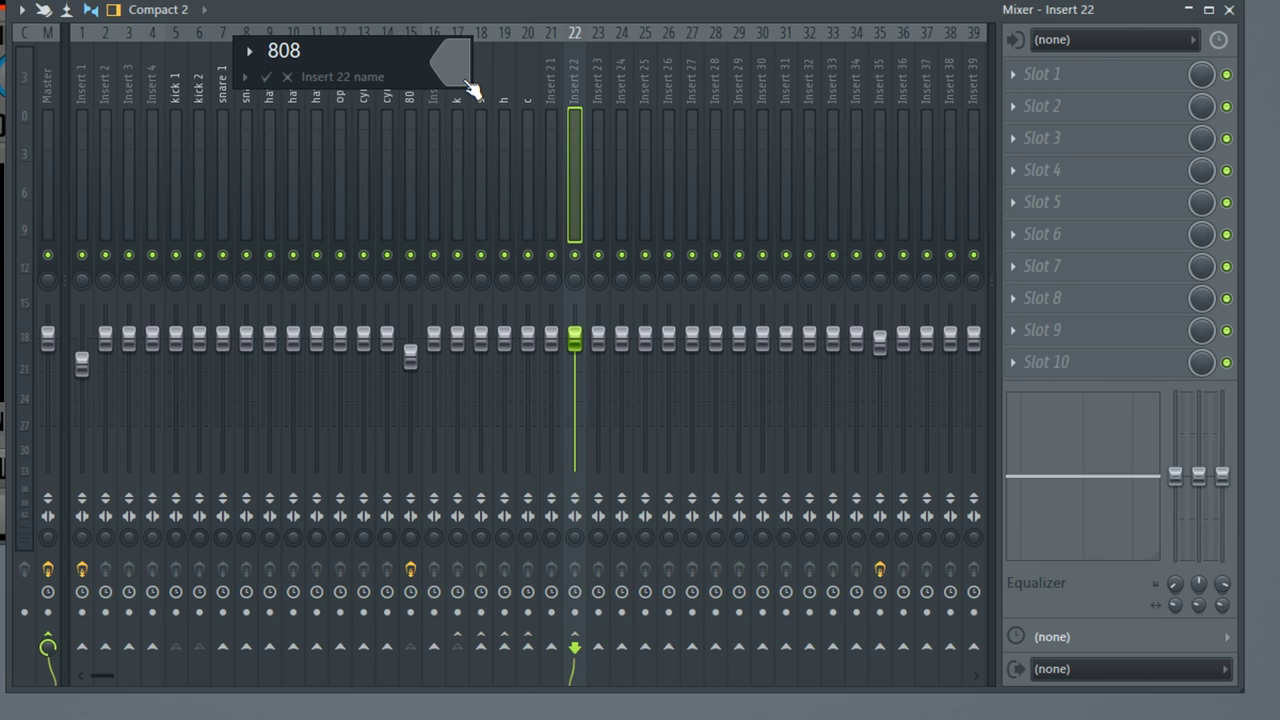
pyautogui.write(' b')
pyautogui.press('Return')
# Route the s, h, c and 808 k buses only to Insert 24 and name that track all drums
pyautogui.rightClick(623, 648)
pyautogui.click(655, 678)
pyautogui.moveTo(481, 140); pyautogui.dragTo(529, 98)
pyautogui.rightClick(623, 648)
pyautogui.click(655, 678)
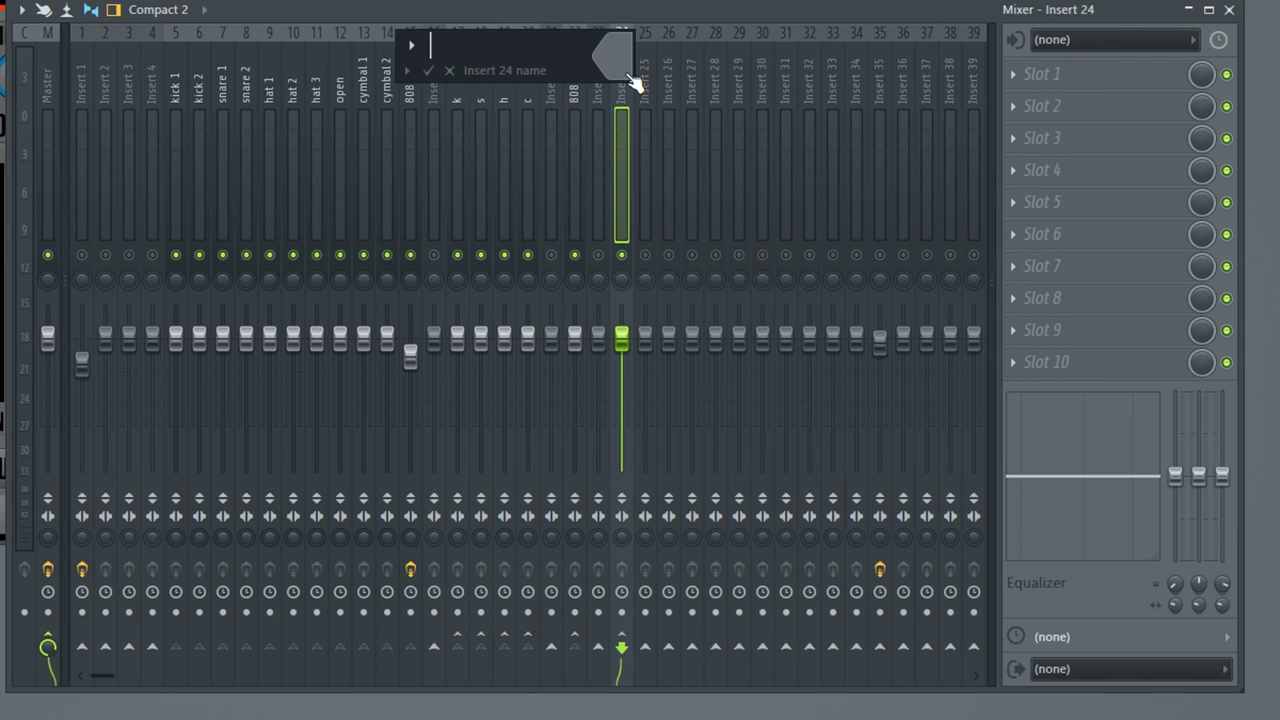
pyautogui.write('all drum')
pyautogui.write('s')
pyautogui.press('Return')
# Listen to the all drums bus in solo, then return to playing every mixer track
pyautogui.press('space')
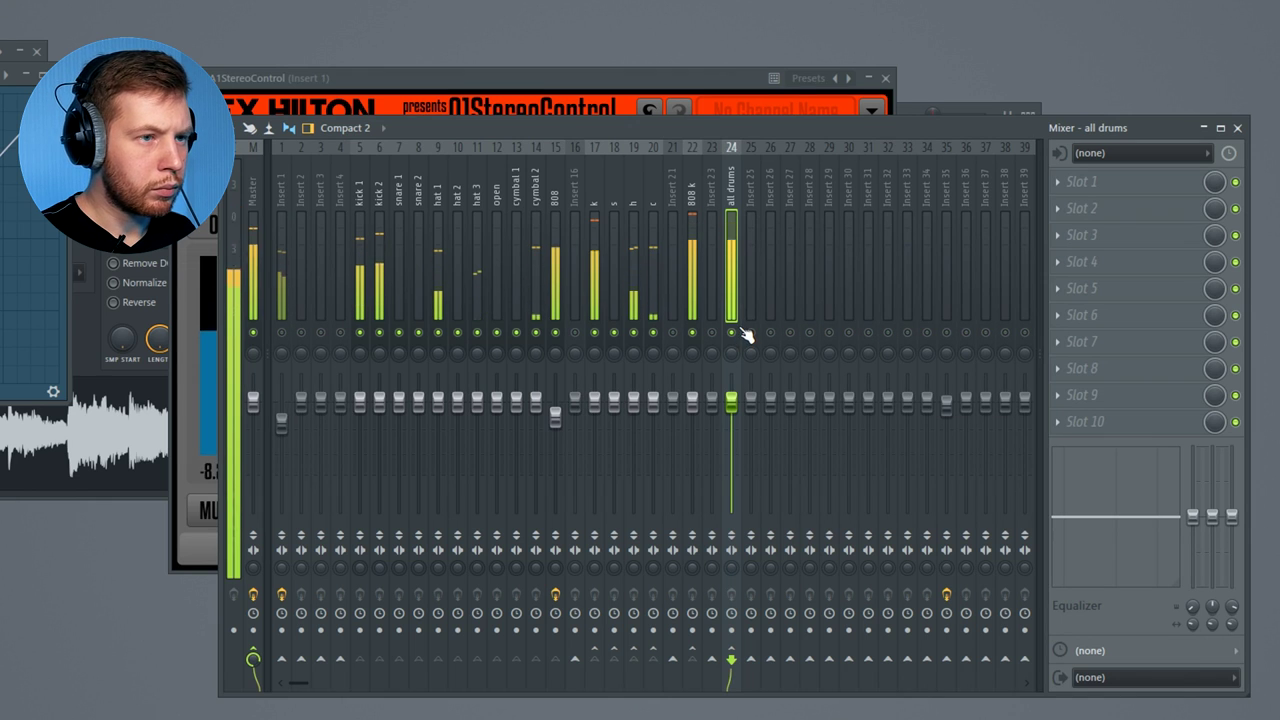
pyautogui.press('space')
pyautogui.rightClick(736, 329)
pyautogui.press('space')
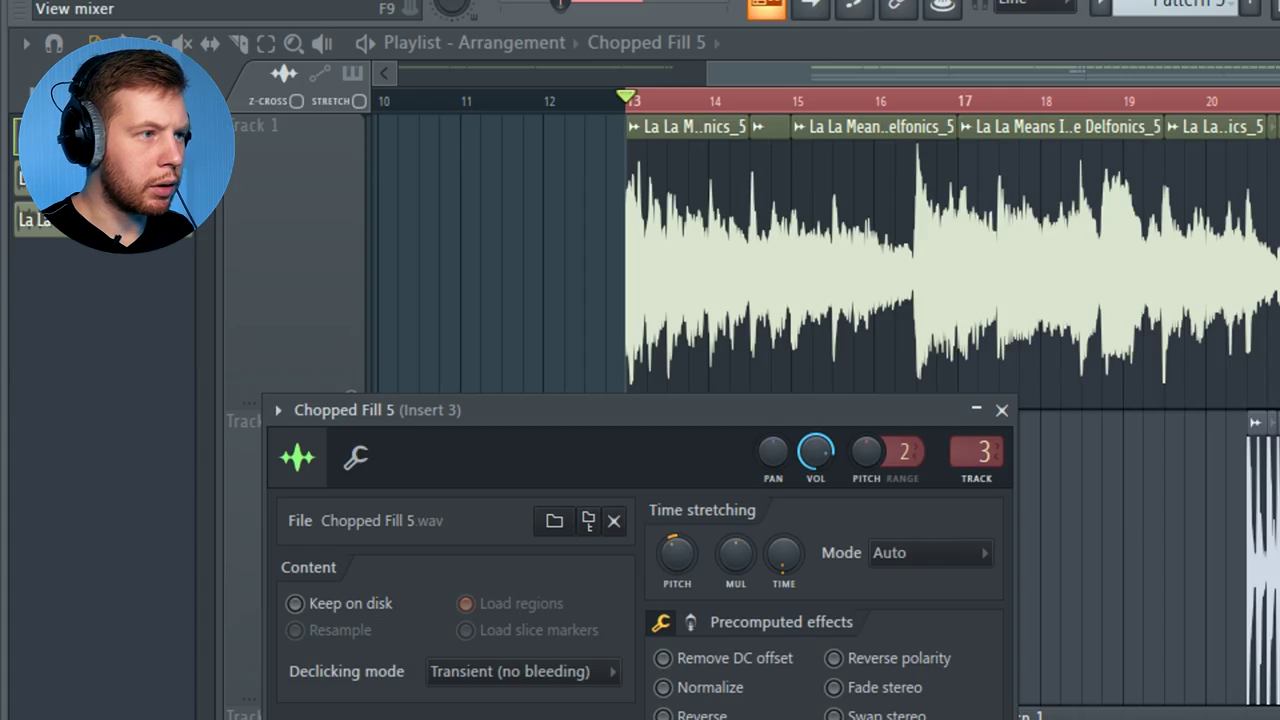
# Name mixer track 4 fill for the Chopped Fill 5 sample and load Fruity Stereo Shaper in its first effect slot
pyautogui.press('F9')
pyautogui.doubleClick(805, 360)
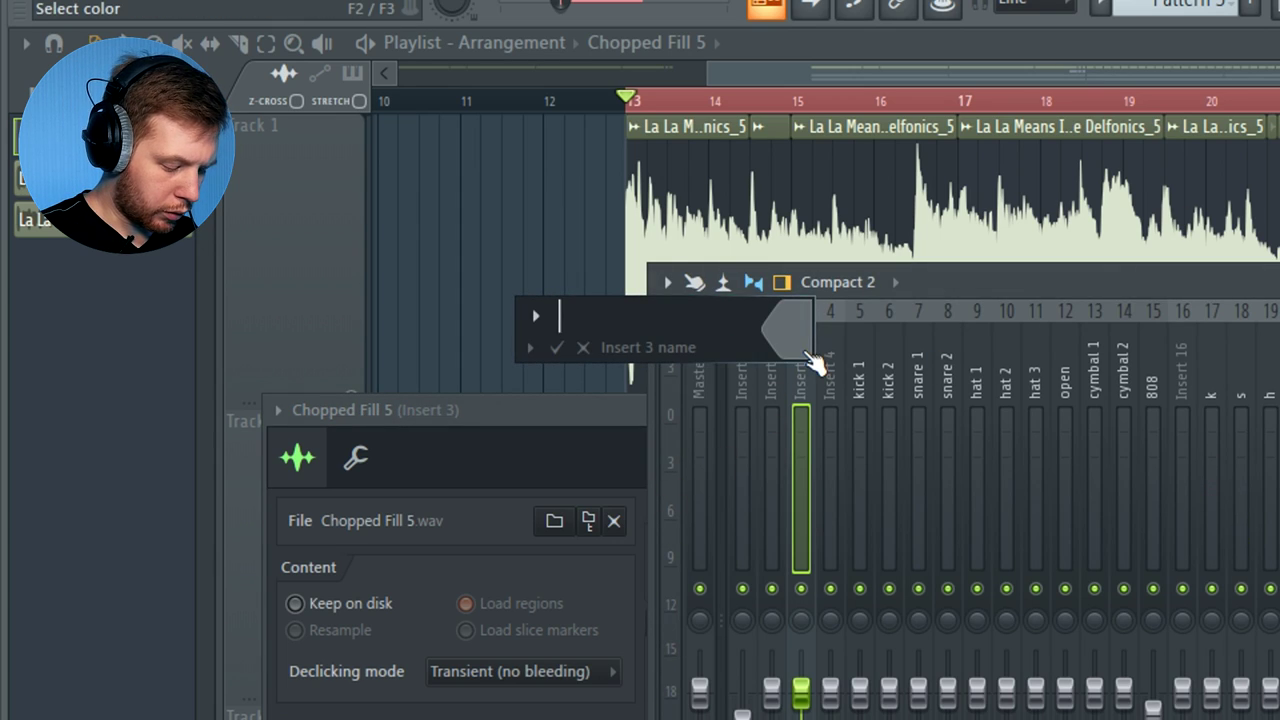
pyautogui.press('Return')
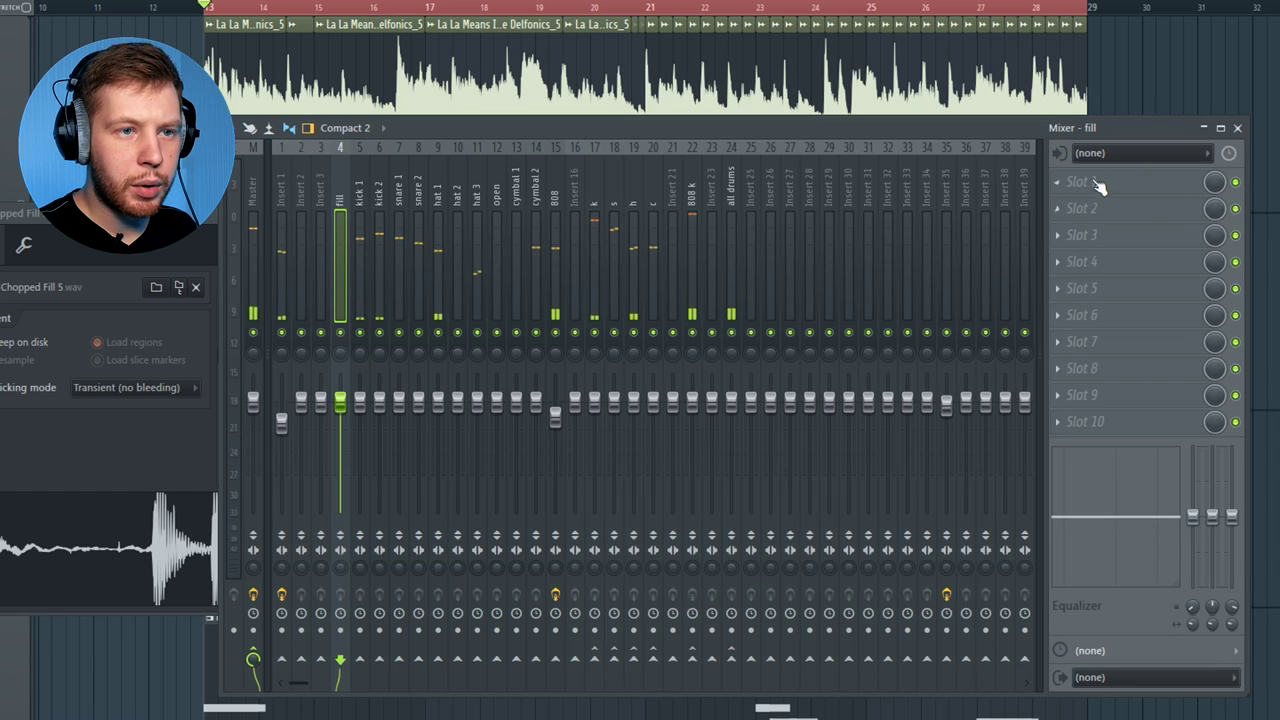
pyautogui.click(1099, 186)
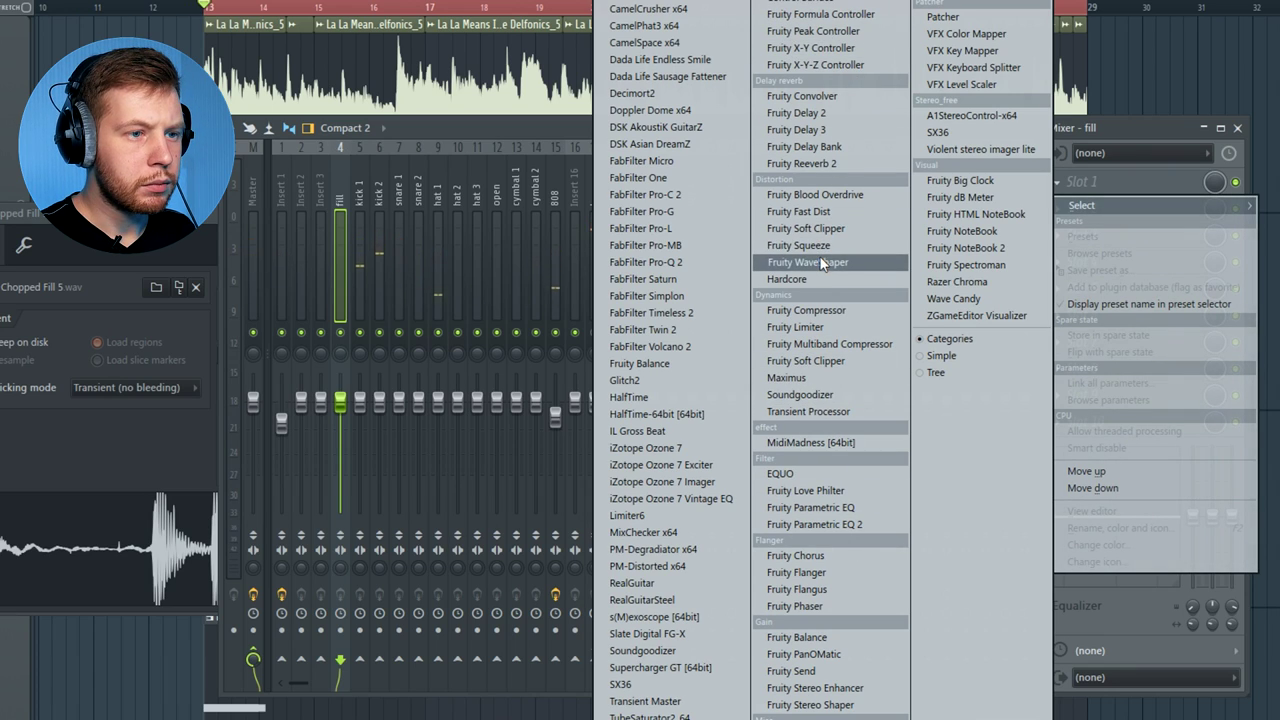
pyautogui.click(828, 704)
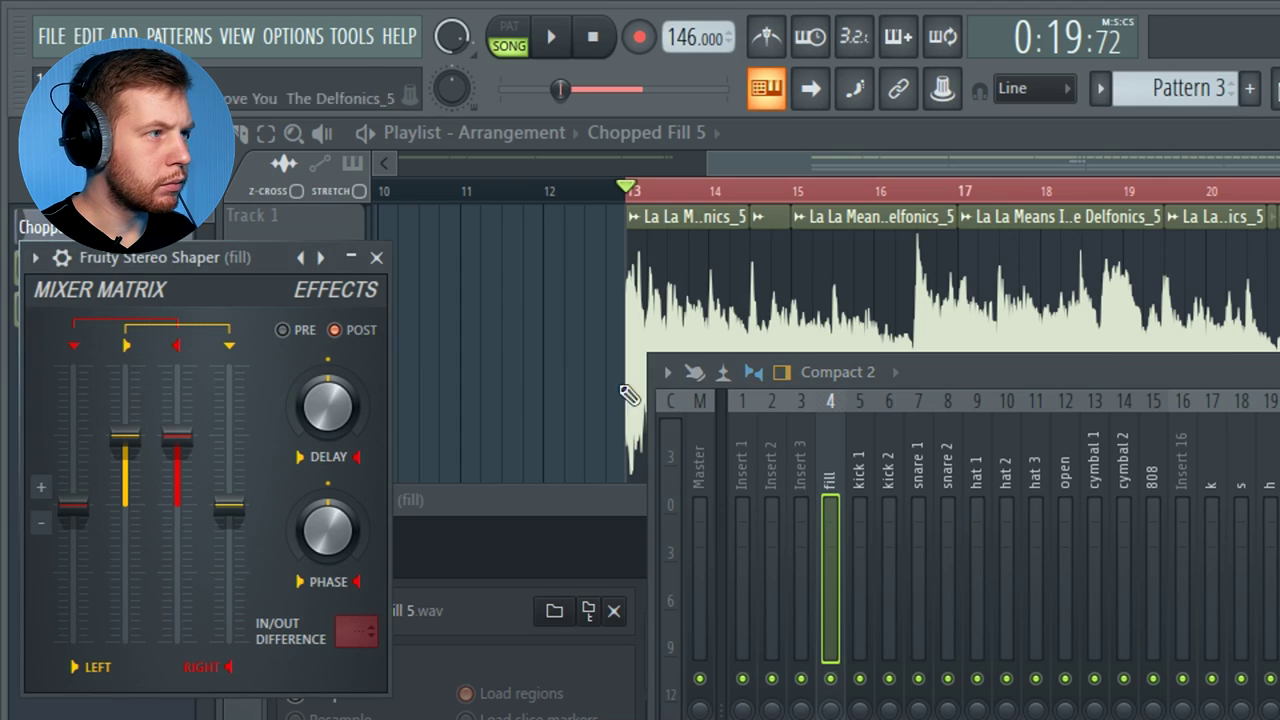
pyautogui.click(335, 262)
pyautogui.click(410, 501)
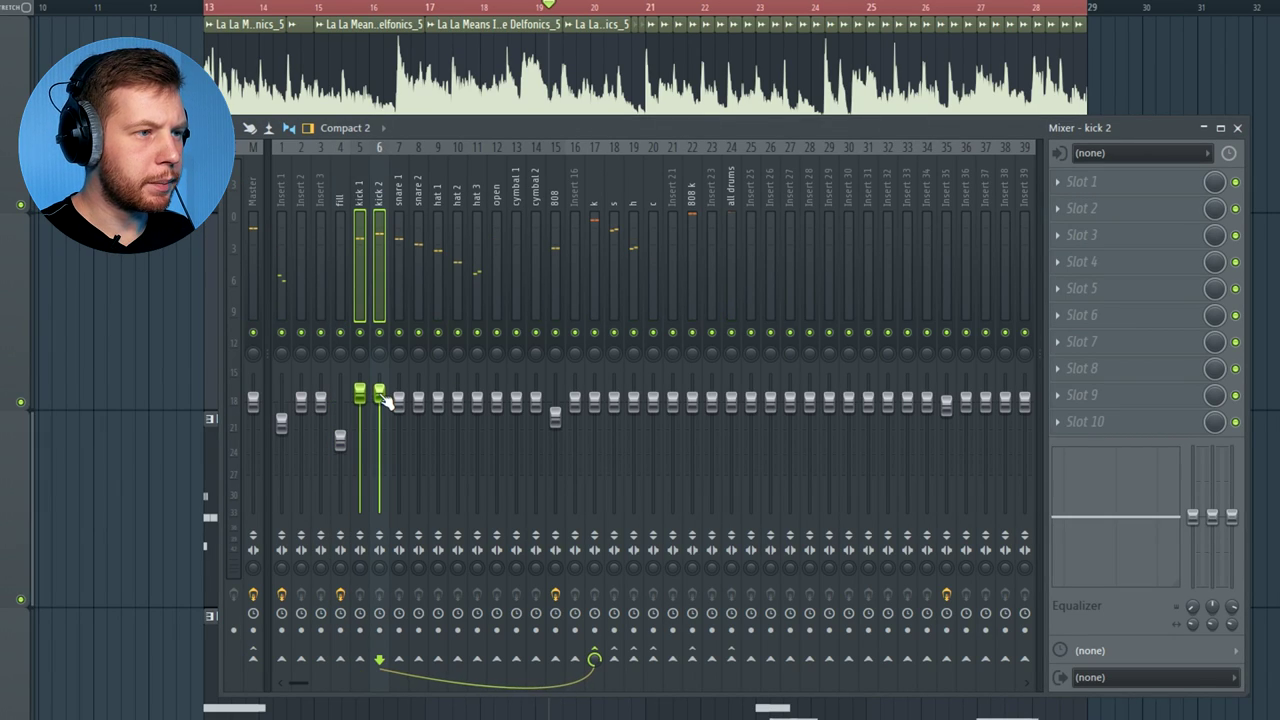
# Play the song and lower the 808 track's level to about 85%, checking it against the 808 k bus
pyautogui.press('space')
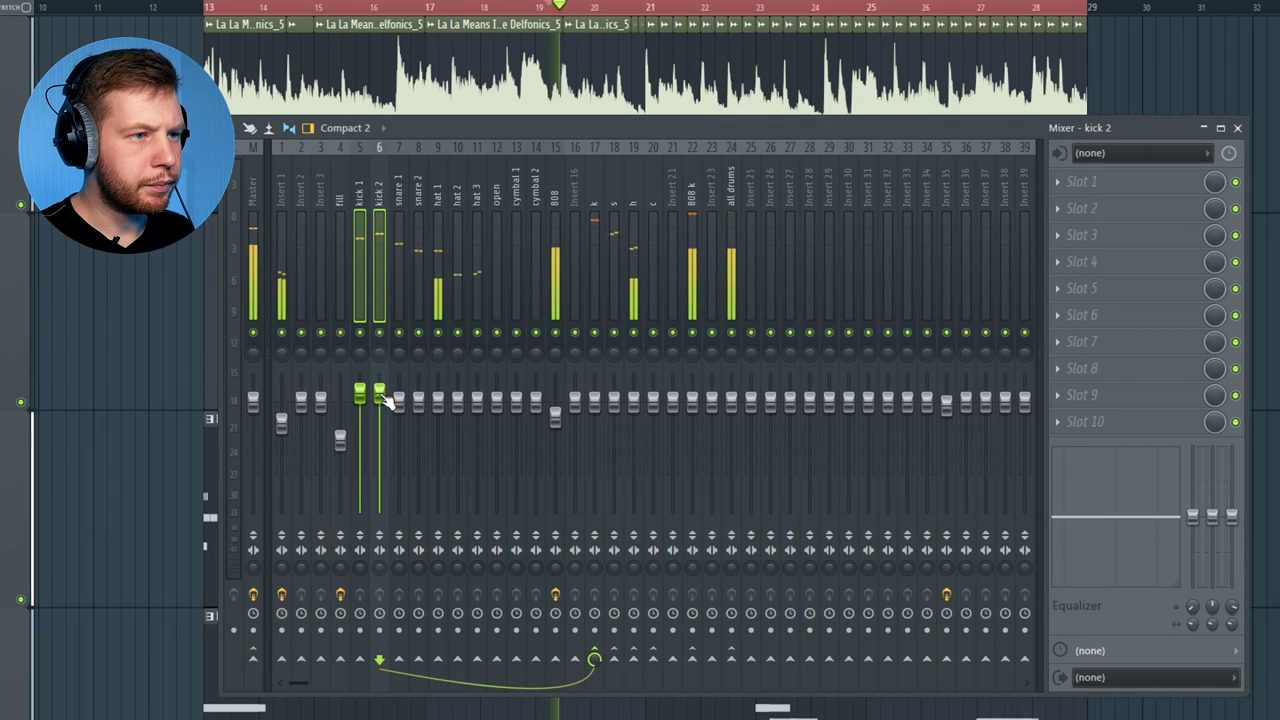
pyautogui.click(694, 214)
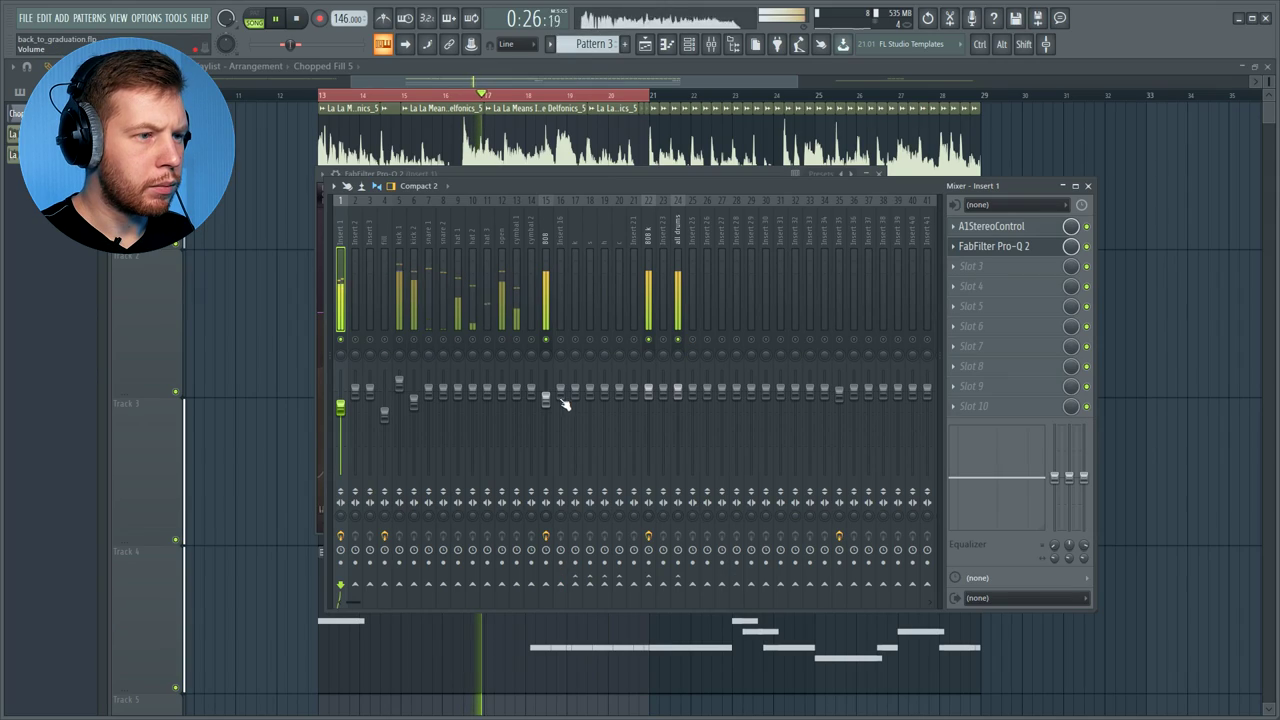
pyautogui.click(555, 418)
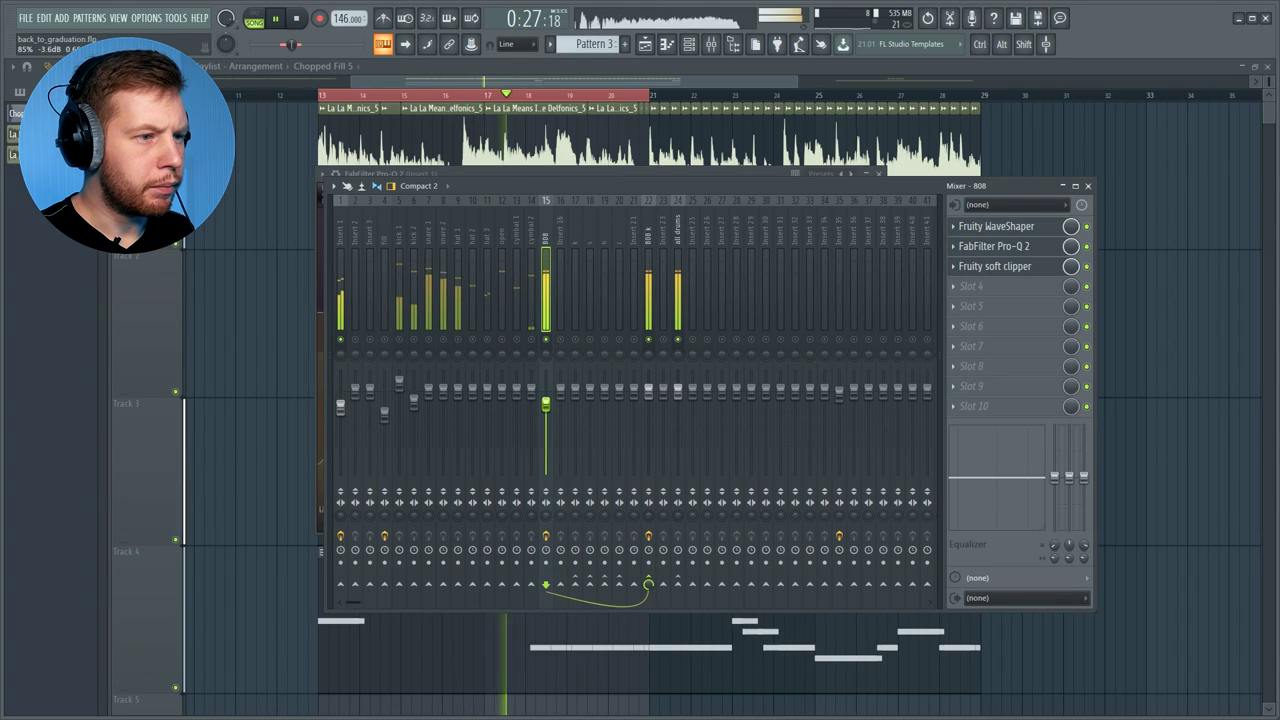
pyautogui.click(330, 370)
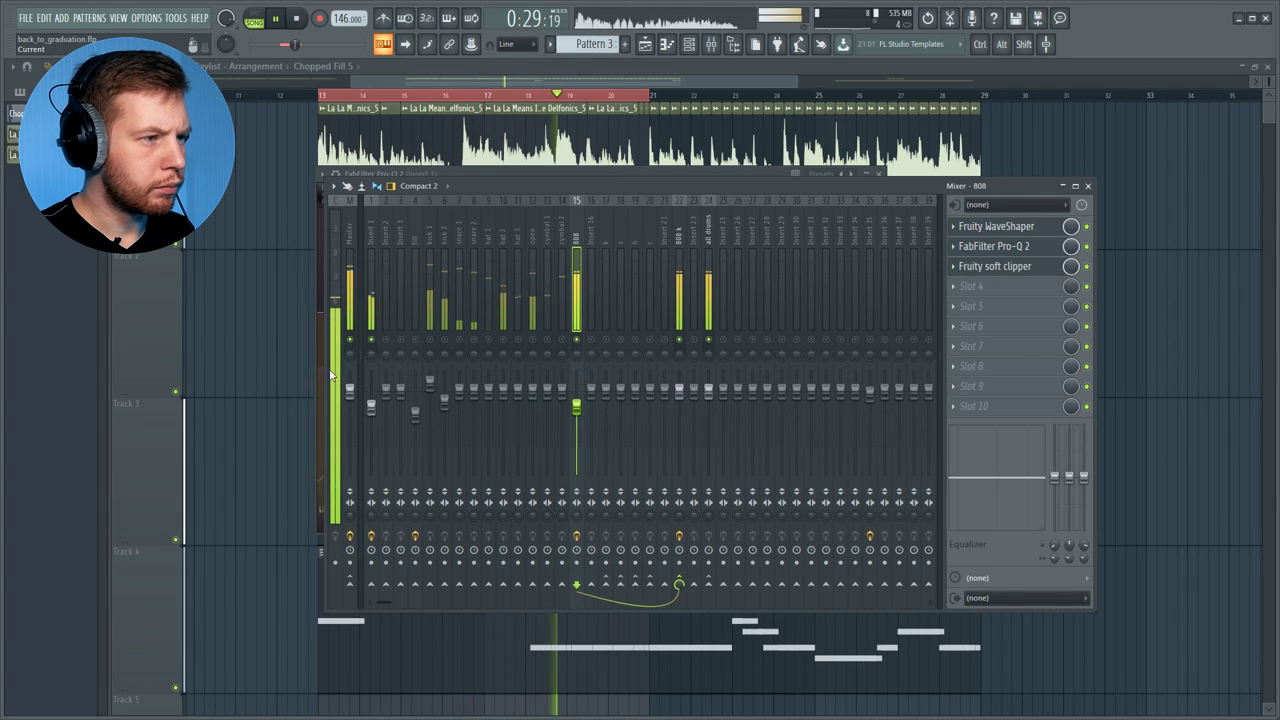
# Select Insert 1 and add the hat 1, hat 2, hat 3 and open tracks to the tracks being heard
pyautogui.click(376, 231)
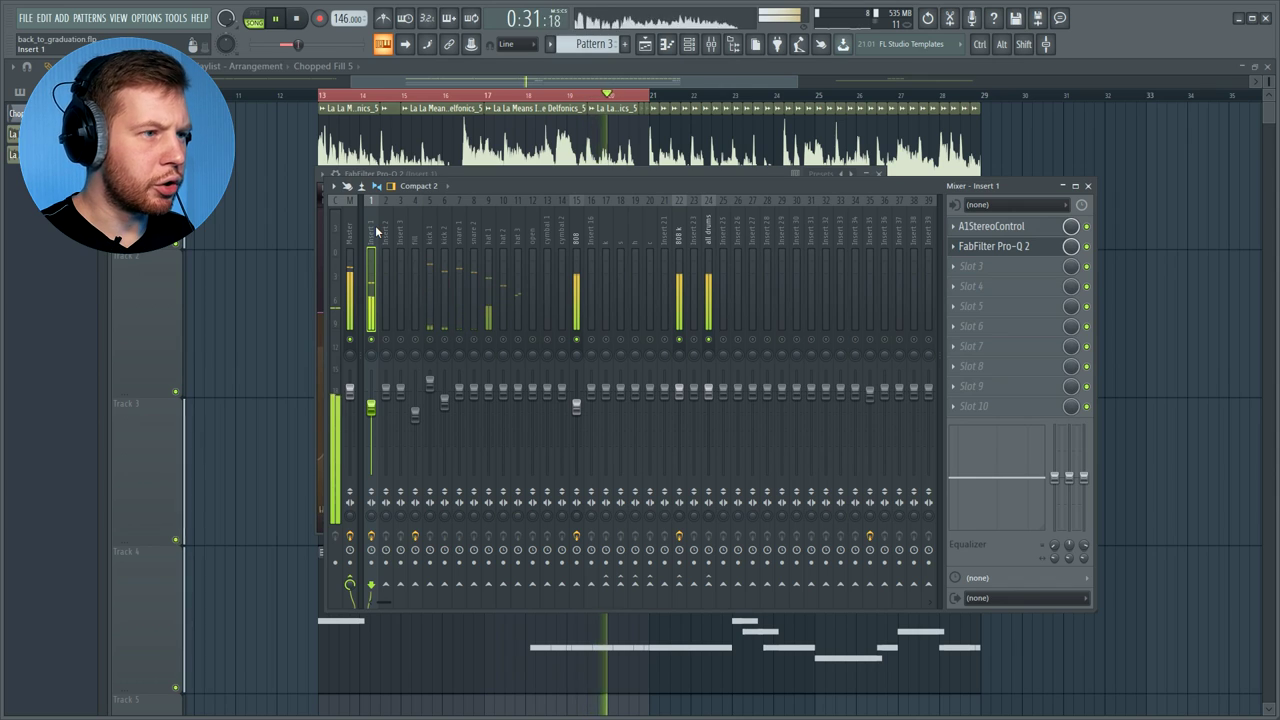
pyautogui.click(488, 339)
pyautogui.click(503, 339)
pyautogui.click(518, 339)
pyautogui.click(532, 339)
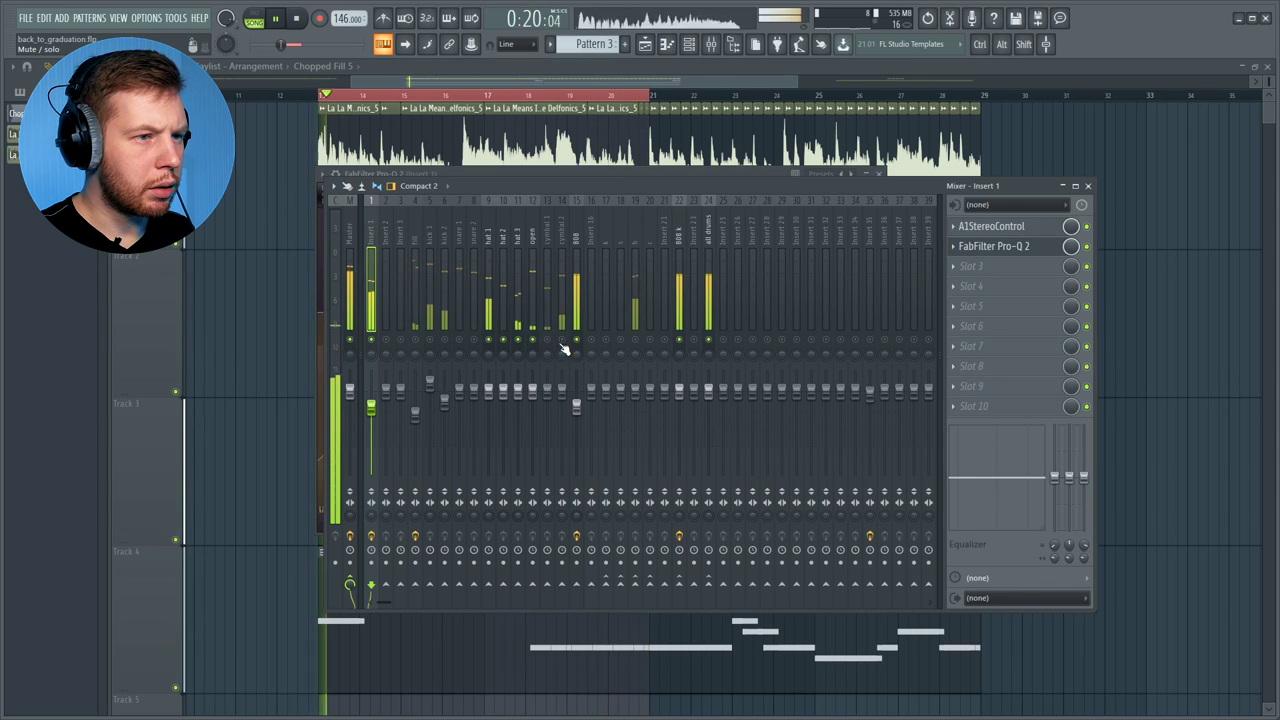
# Load Fruity Reeverb 2 in hat 1's first effect slot, apply the low_rev preset and adjust its wet level during playback
pyautogui.click(983, 227)
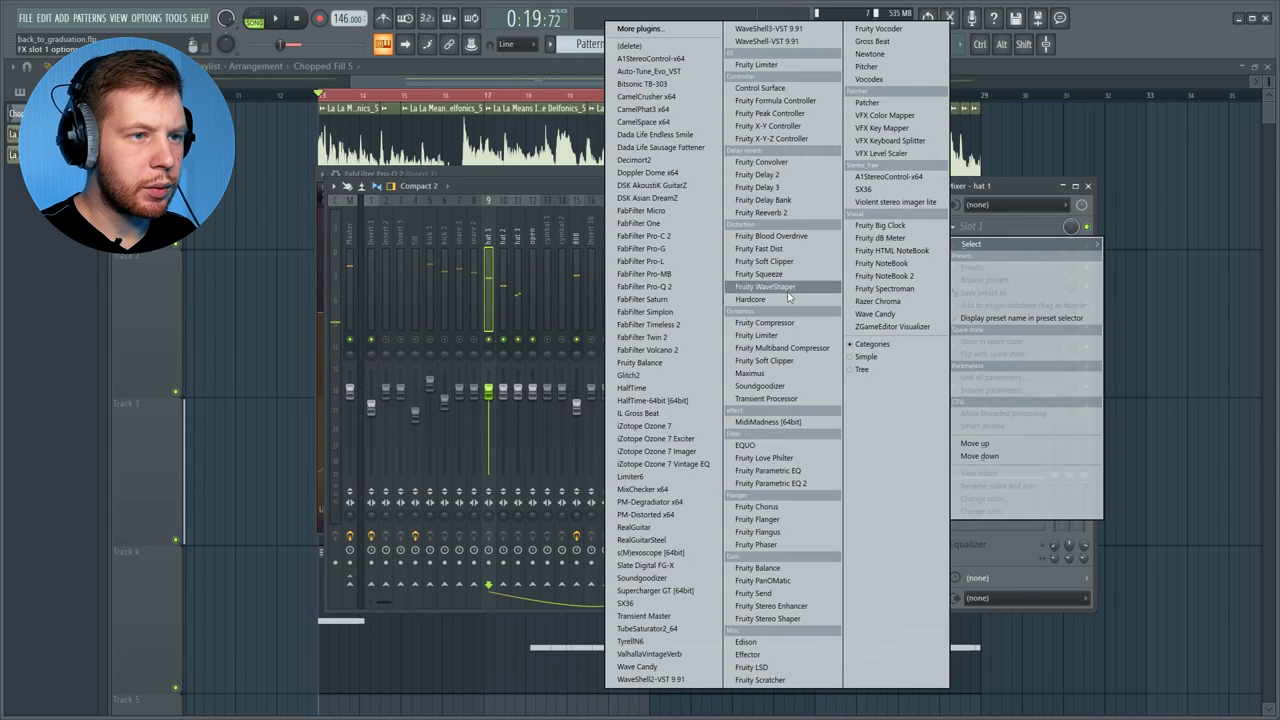
pyautogui.click(785, 212)
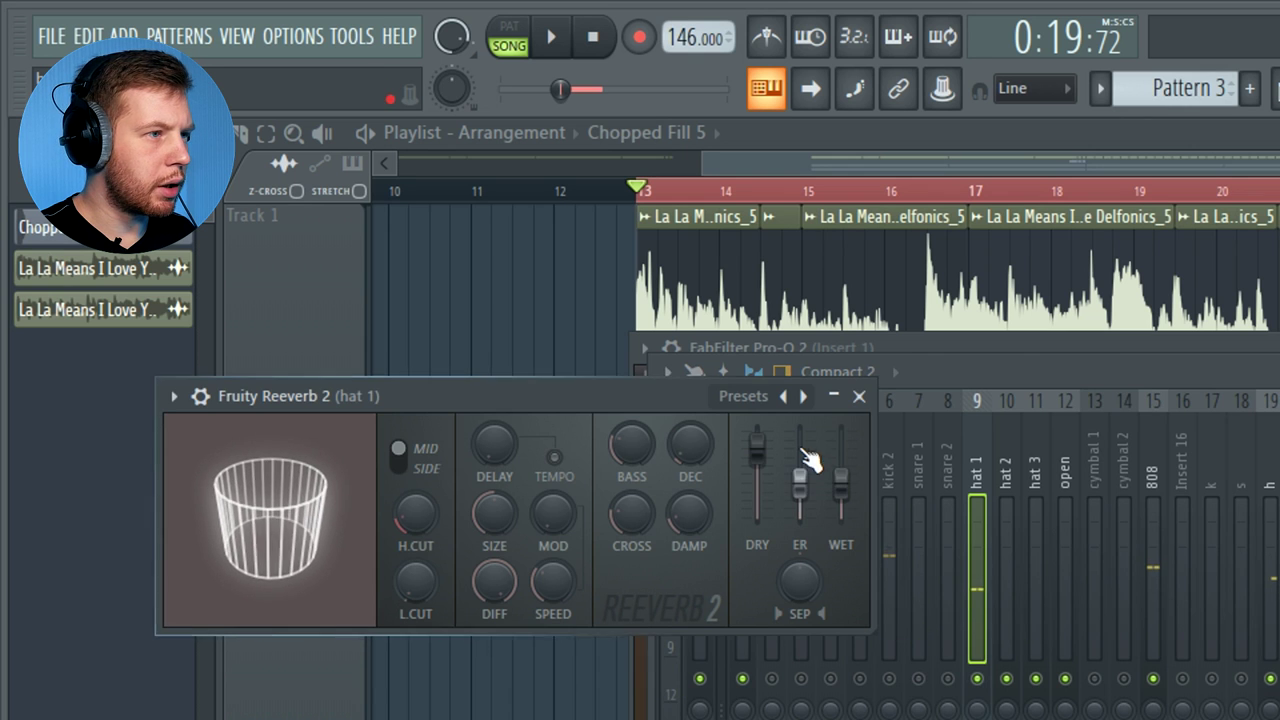
pyautogui.click(402, 198)
pyautogui.click(897, 510)
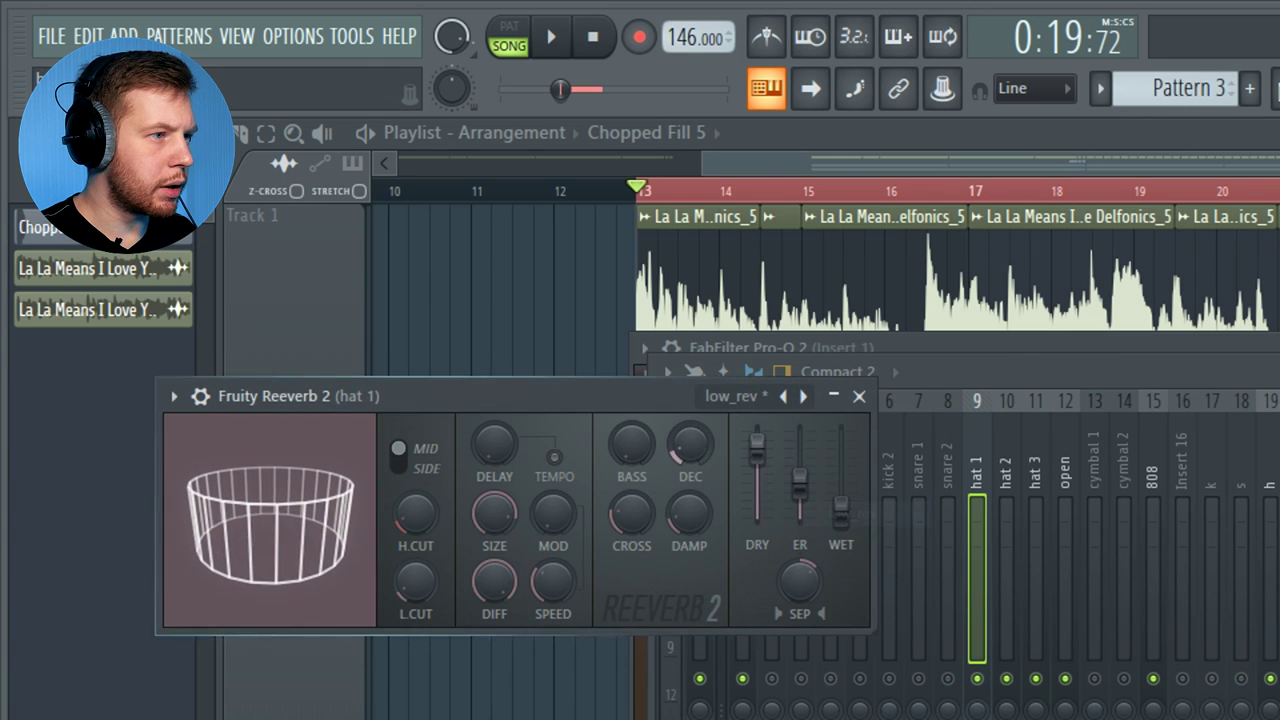
pyautogui.press('space')
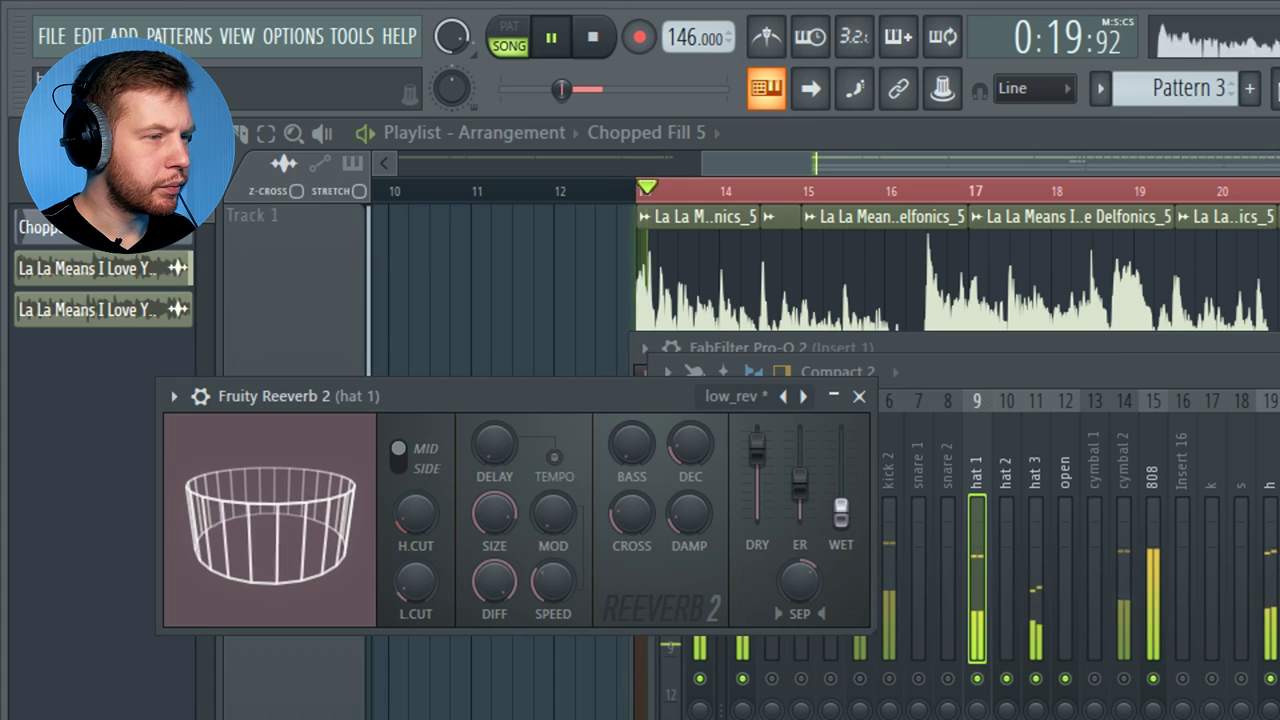
# Load Fruity Stereo Shaper in hat 1's second effect slot and offset its delay to widen the hat
pyautogui.click(954, 247)
pyautogui.moveTo(972, 264)
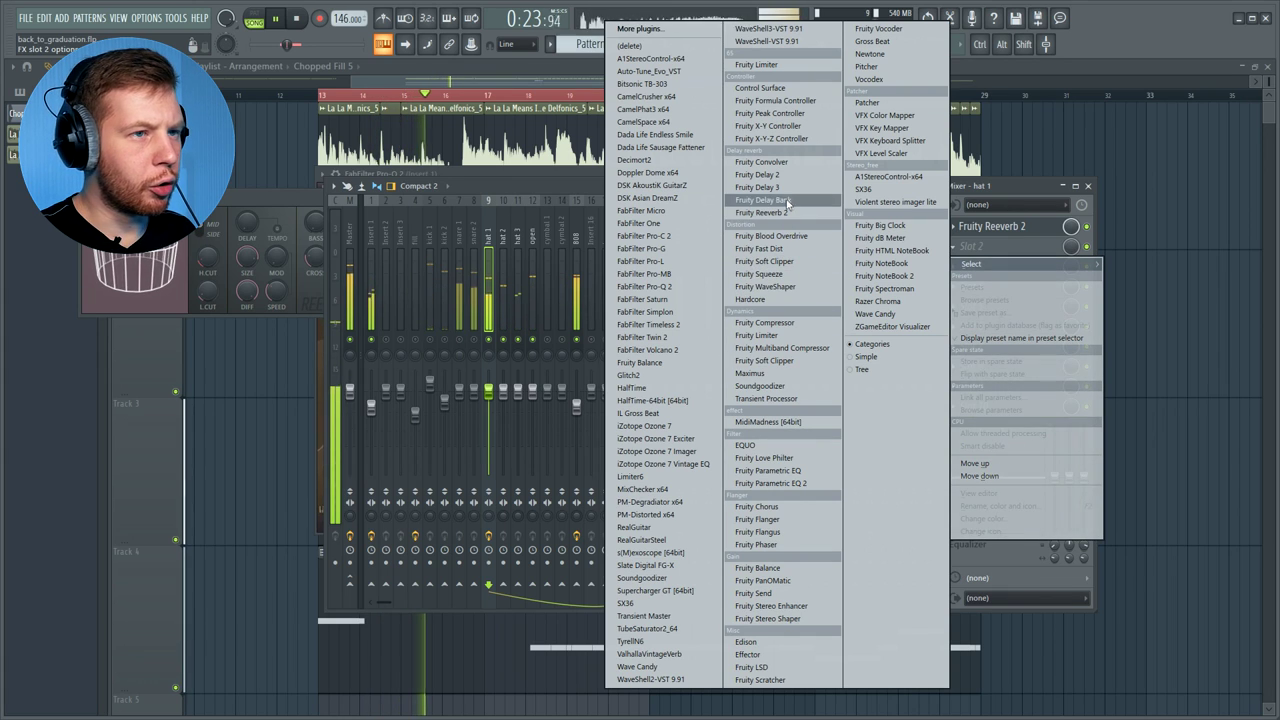
pyautogui.click(768, 618)
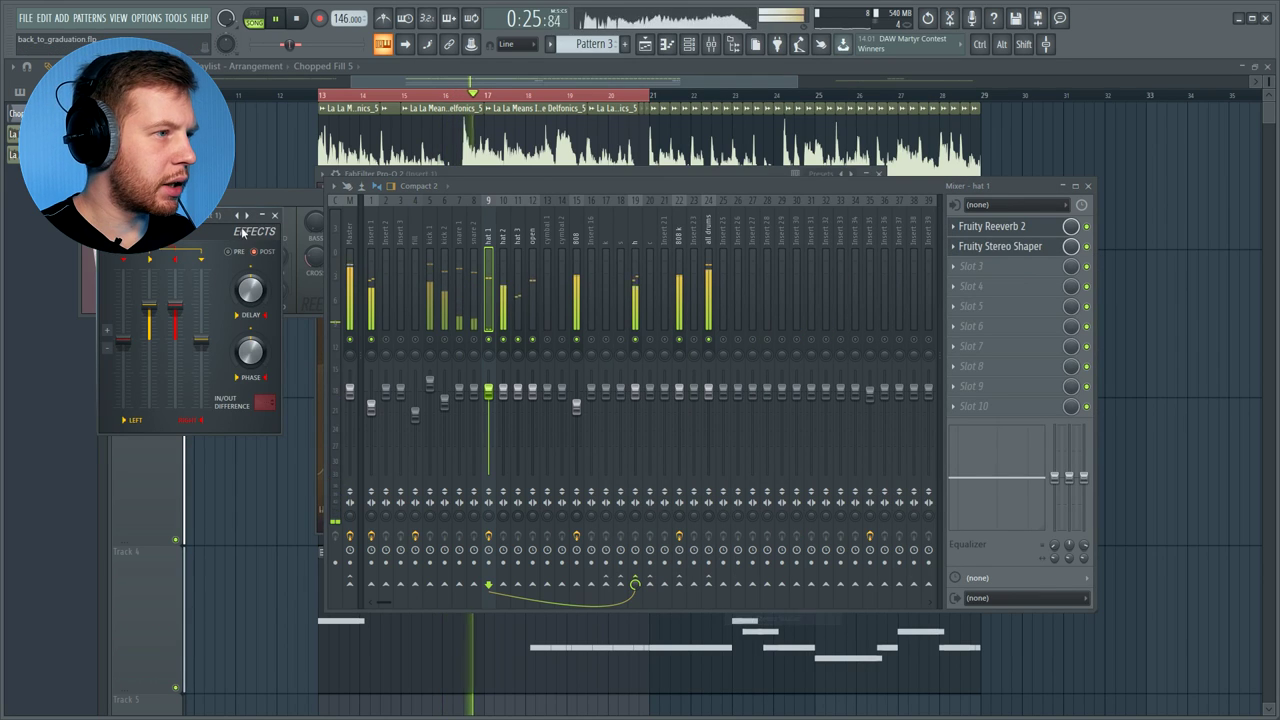
pyautogui.click(246, 215)
pyautogui.click(268, 346)
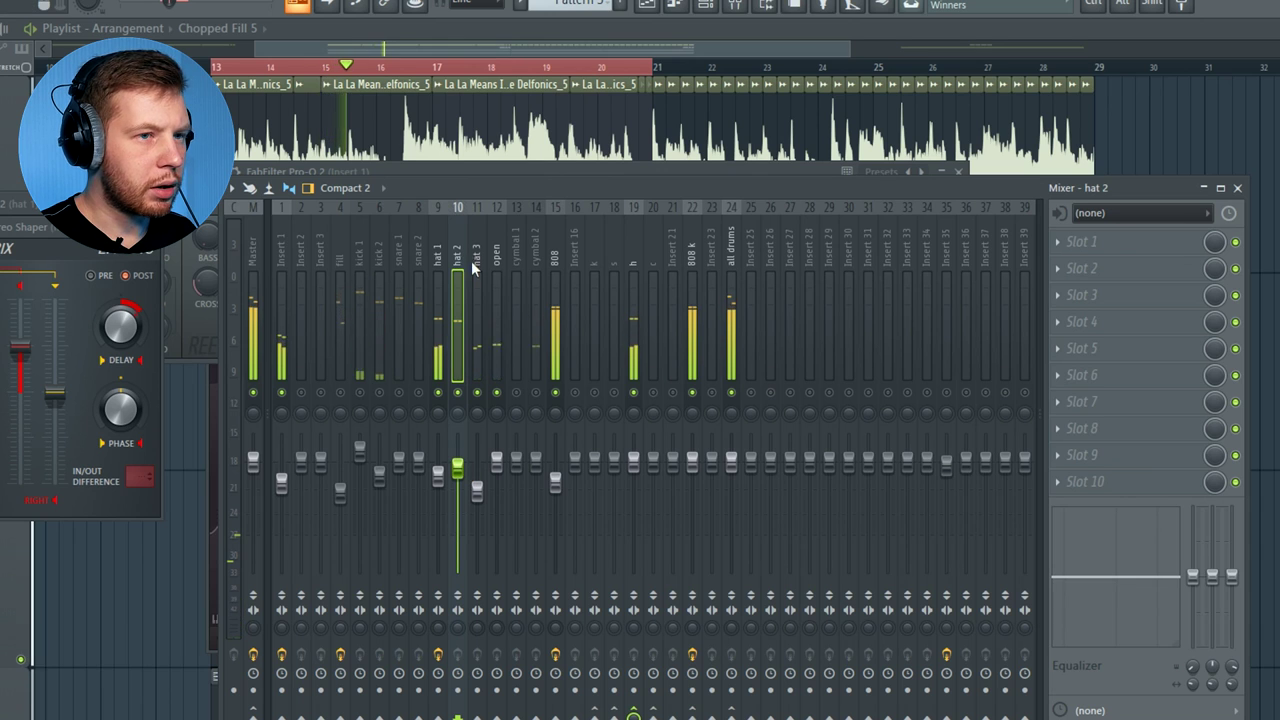
# Load Fruity Stereo Enhancer in hat 2's first effect slot, lower hat 2's level slightly during playback and select hat 3
pyautogui.click(1085, 241)
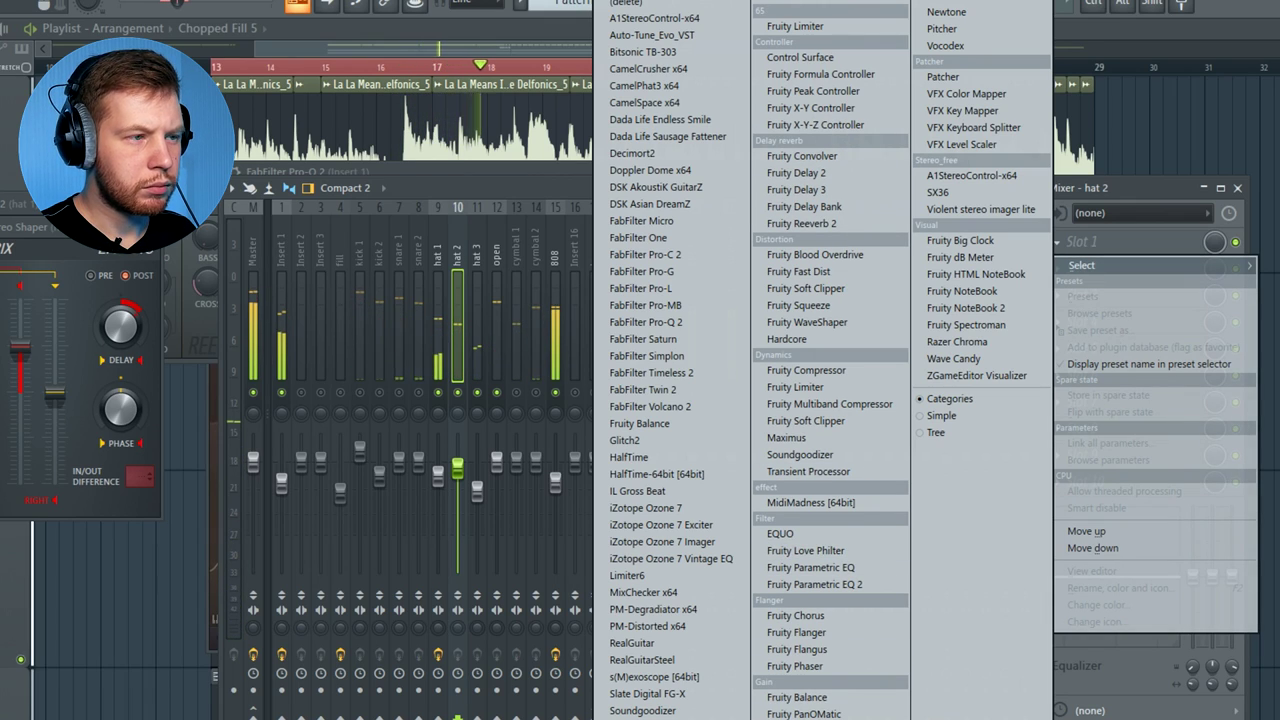
pyautogui.click(812, 719)
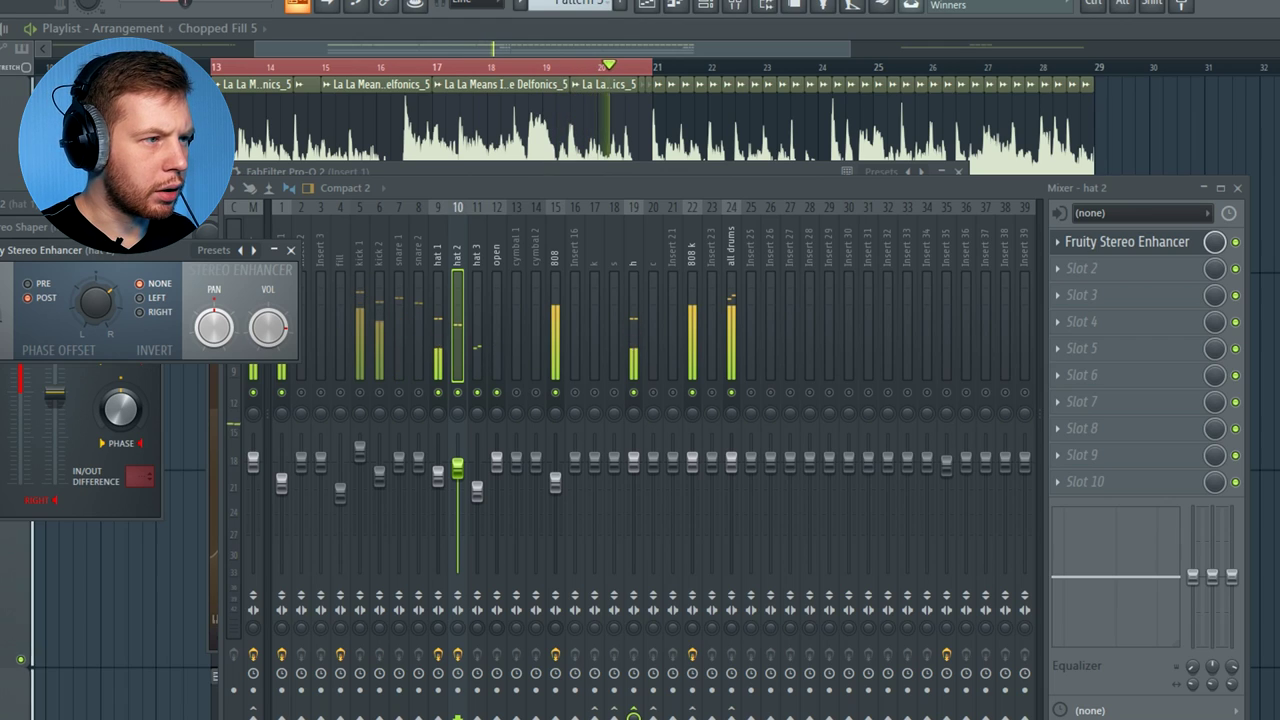
pyautogui.moveTo(458, 467); pyautogui.dragTo(458, 474)
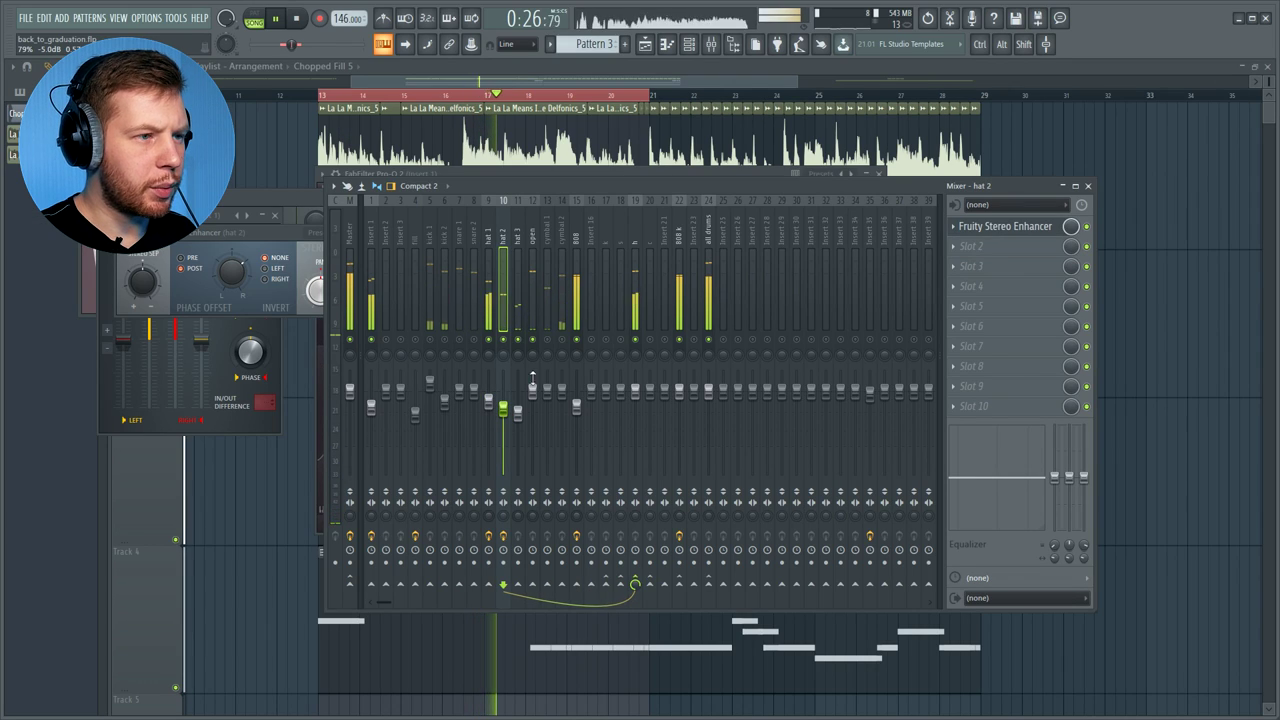
pyautogui.click(519, 252)
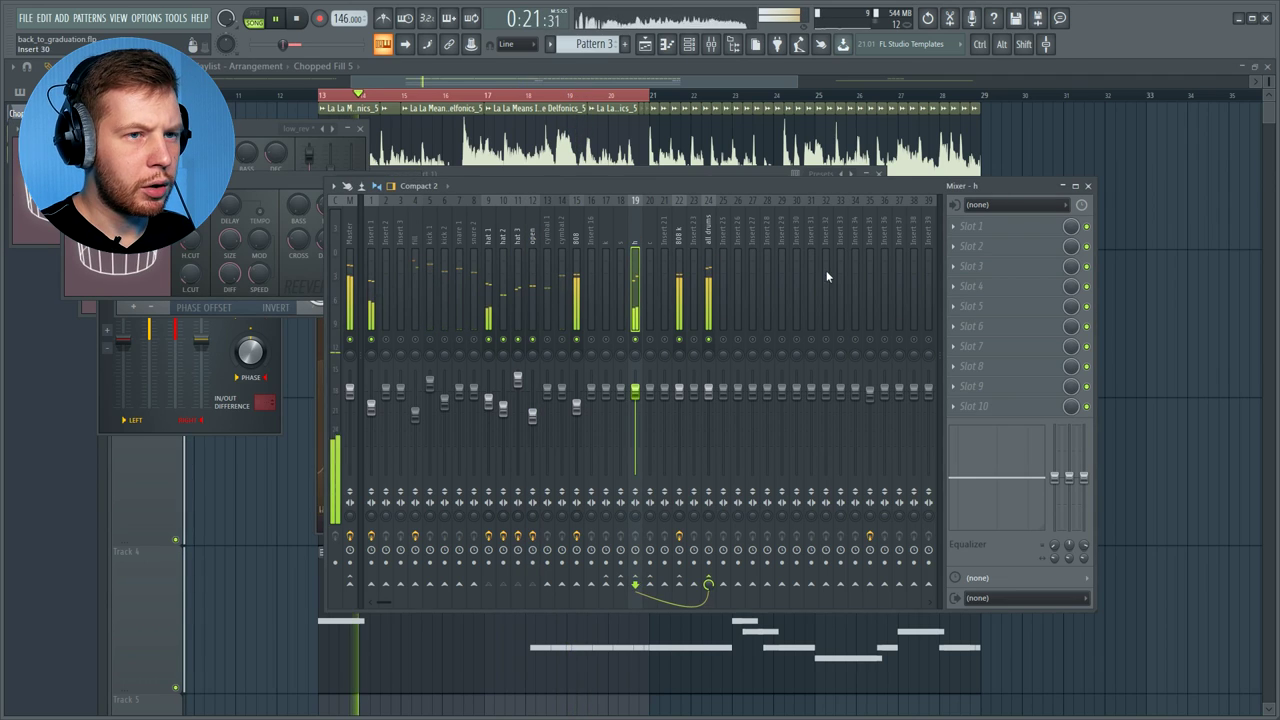
# Load FabFilter Pro-Q 2 in the h bus's first effect slot and cut the low frequencies of the hats
pyautogui.click(958, 228)
pyautogui.click(642, 286)
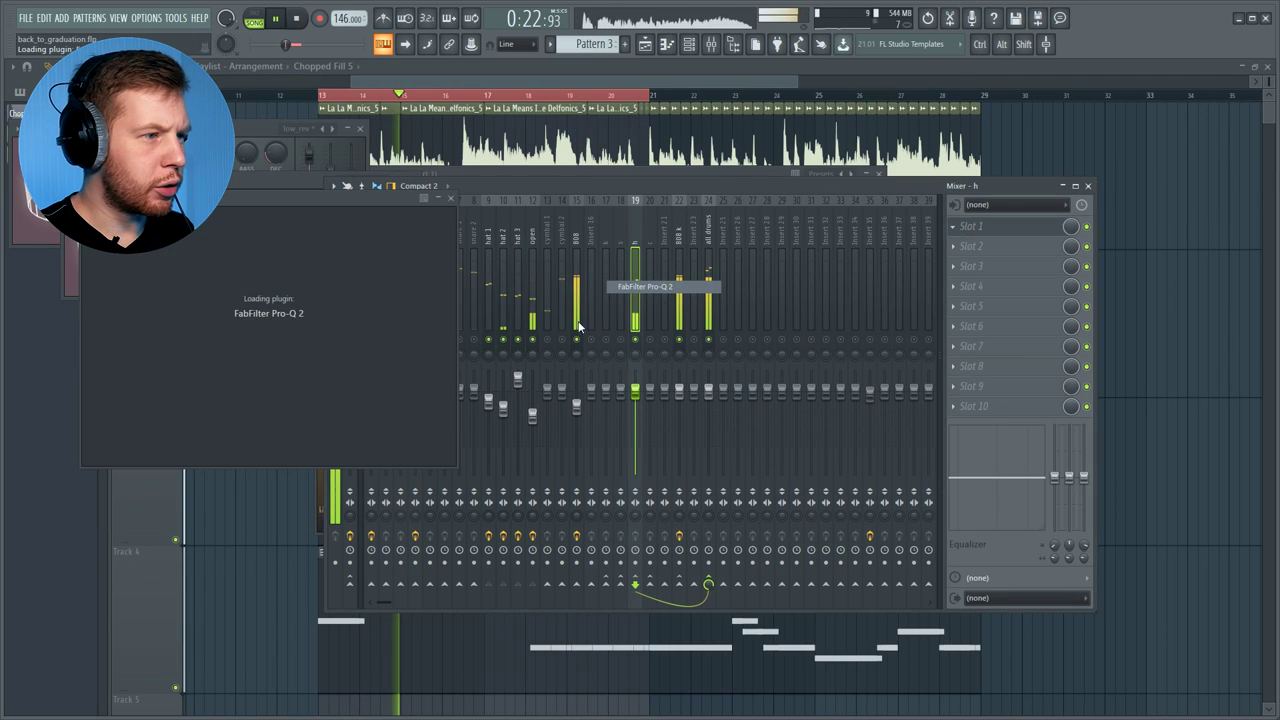
pyautogui.doubleClick(110, 337)
pyautogui.click(126, 500)
pyautogui.click(143, 603)
pyautogui.moveTo(110, 337); pyautogui.dragTo(308, 397)
pyautogui.click(643, 198)
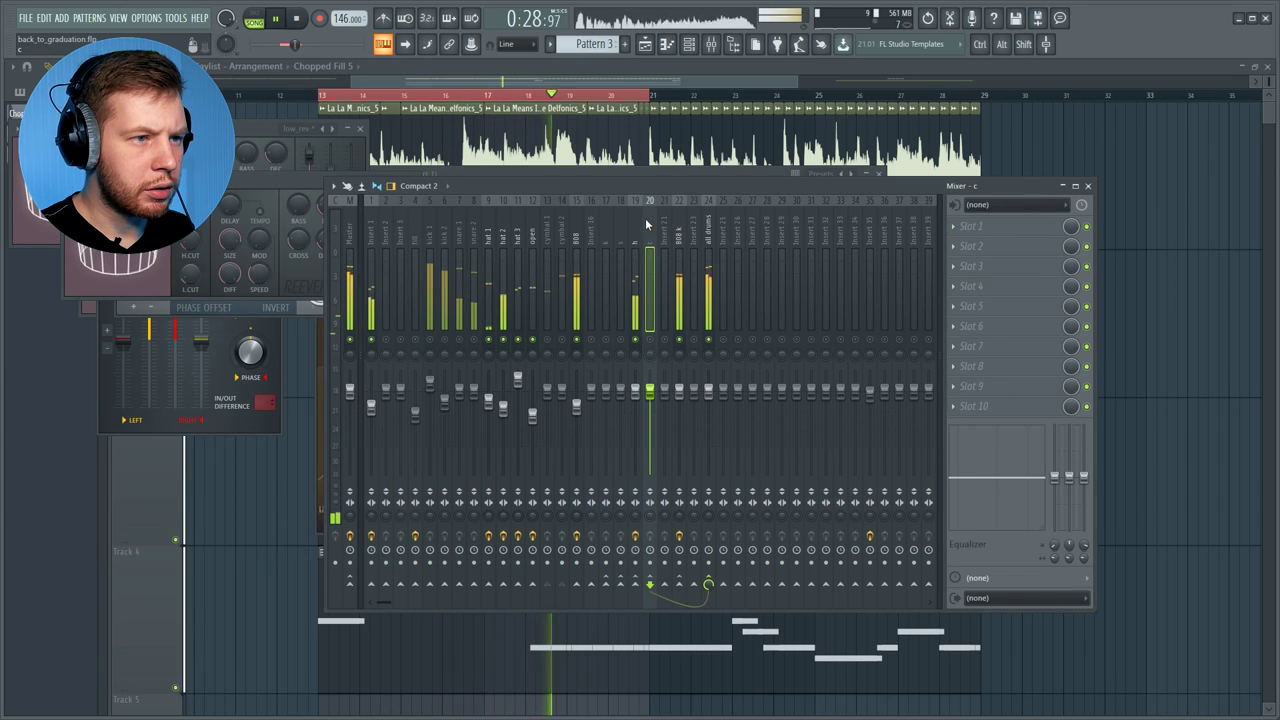
# Solo the h bus and set the wet level of hat 1's Fruity Reeverb 2 to 8%
pyautogui.click(964, 260)
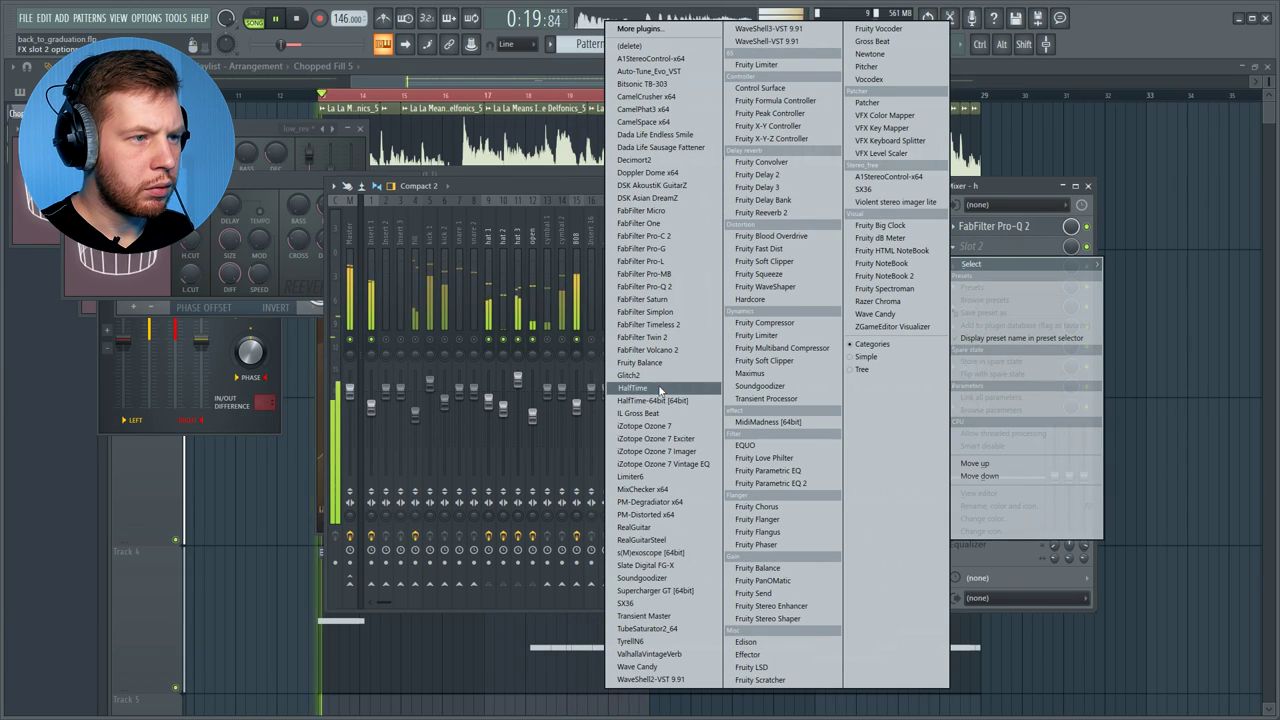
pyautogui.click(567, 238)
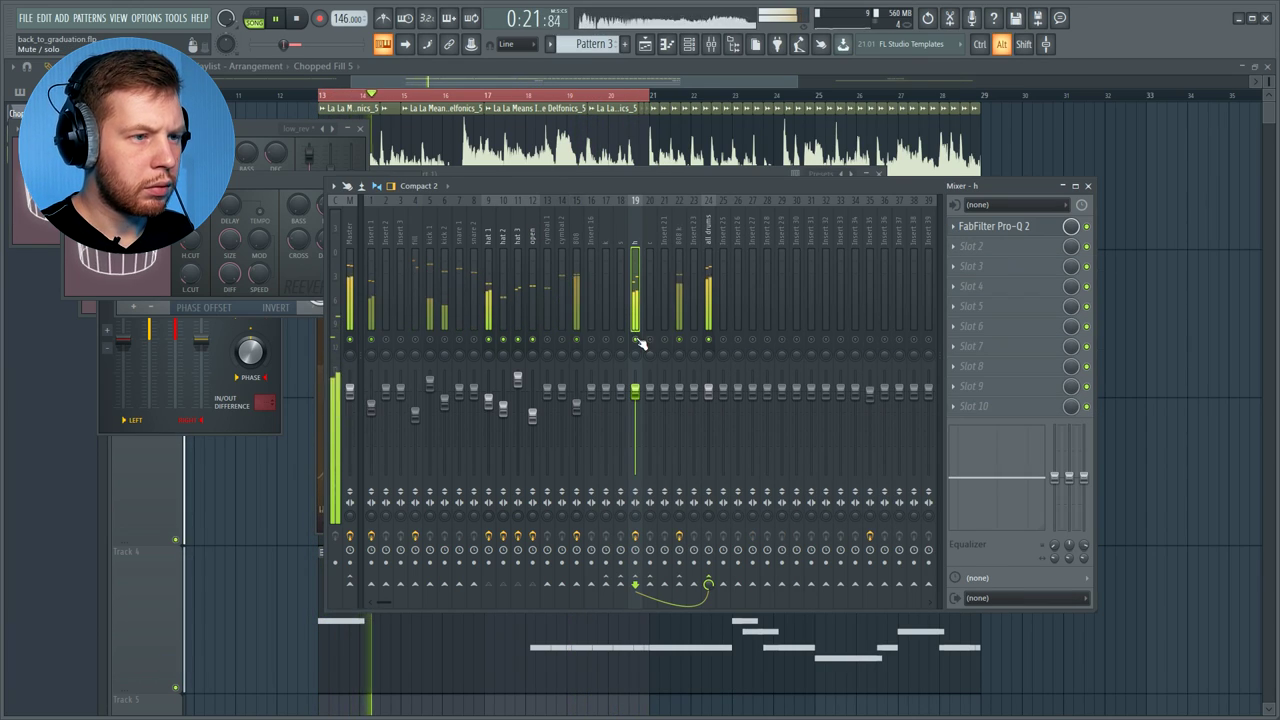
pyautogui.click(489, 232)
pyautogui.click(1015, 227)
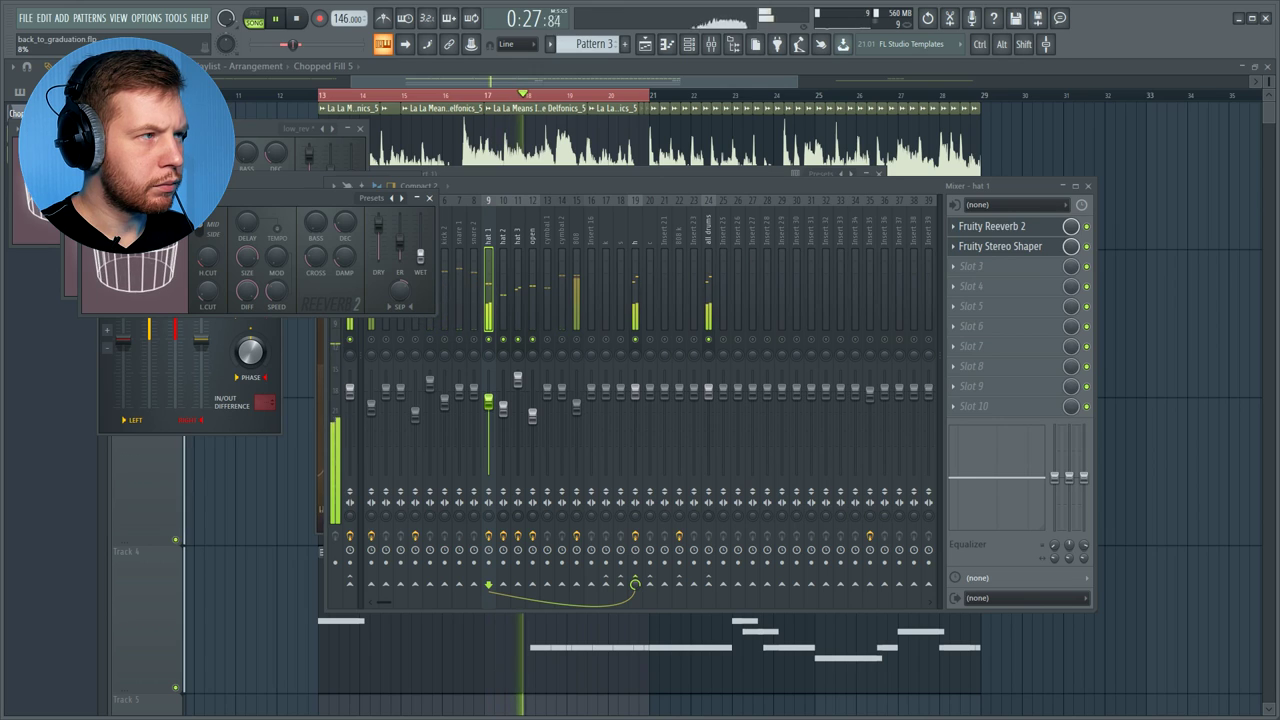
pyautogui.click(372, 345)
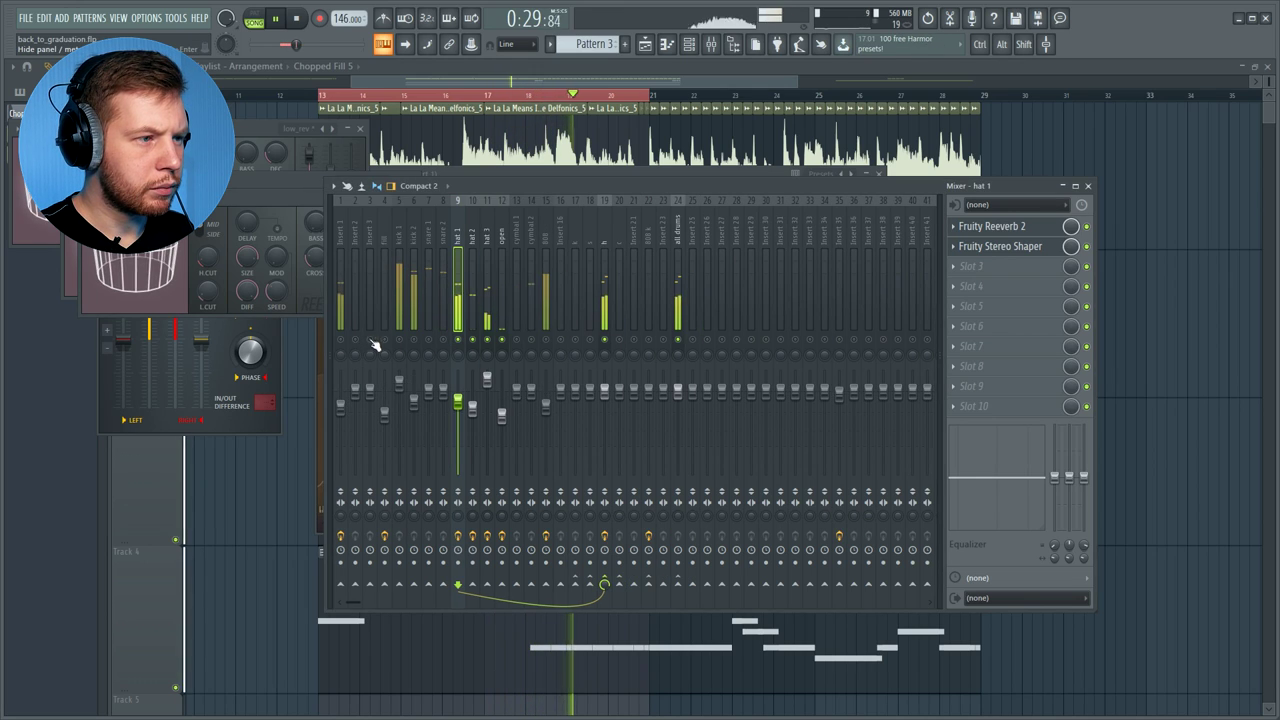
pyautogui.click(609, 236)
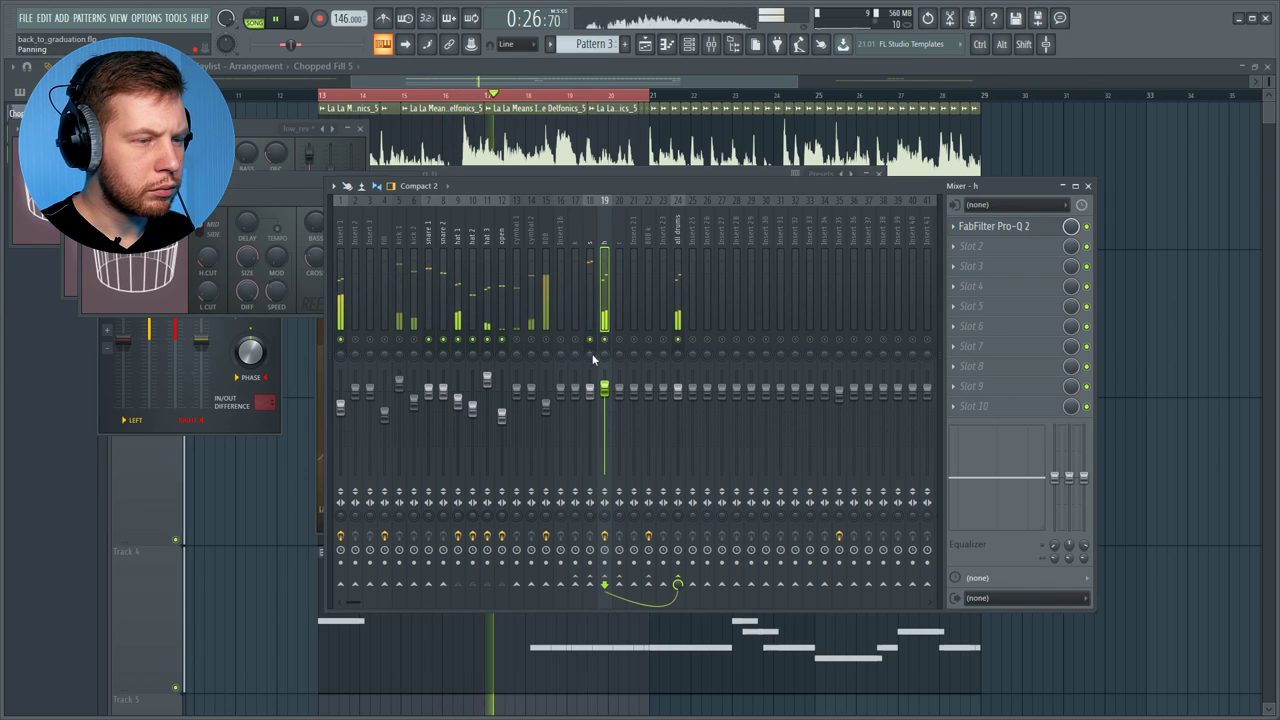
# Solo snare 2, load Fruity Reeverb 2 in its first effect slot with the low_rev preset and adjust the wet level
pyautogui.rightClick(447, 341)
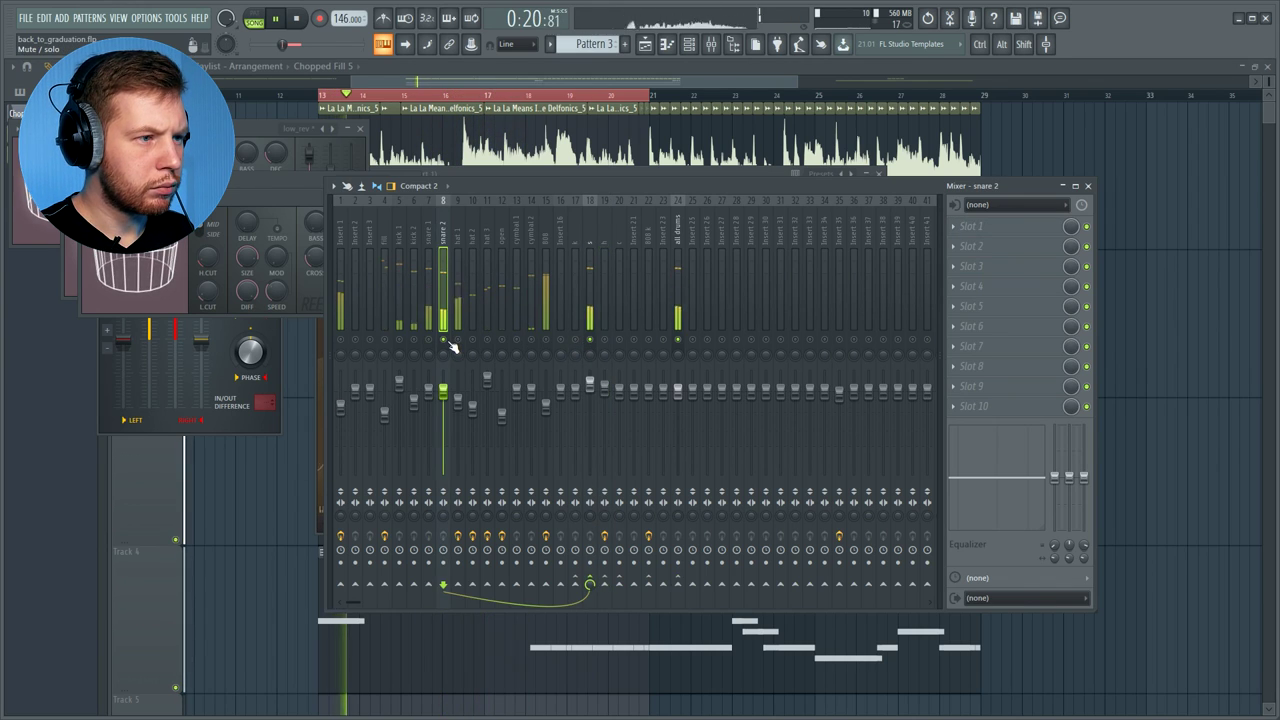
pyautogui.click(975, 247)
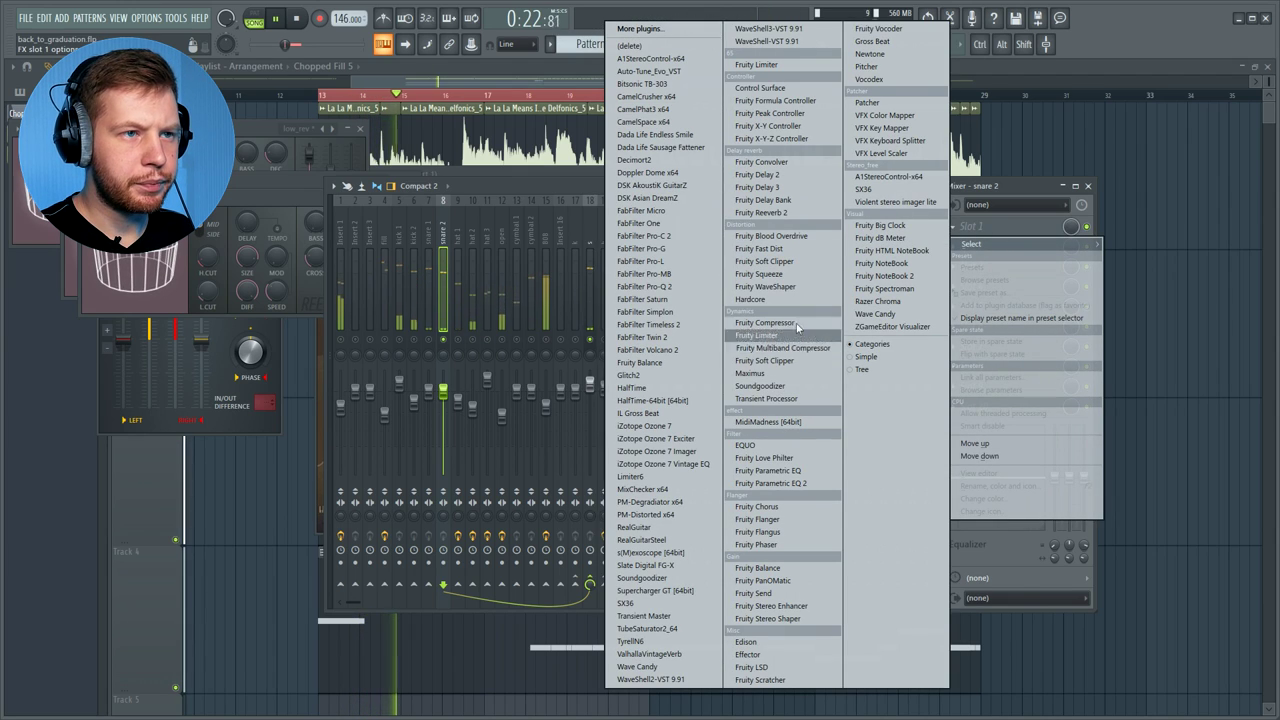
pyautogui.click(783, 178)
pyautogui.rightClick(726, 238)
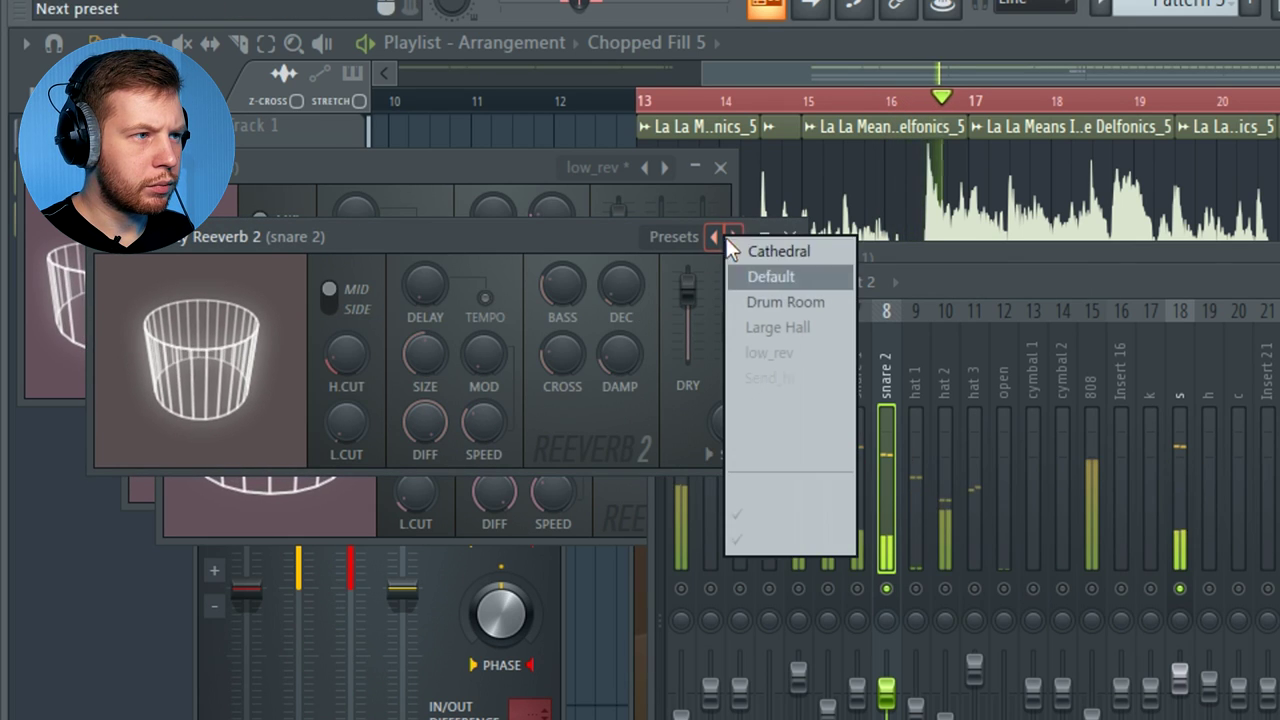
pyautogui.click(800, 343)
pyautogui.click(802, 352)
pyautogui.moveTo(771, 322); pyautogui.dragTo(771, 355)
# Load Fruity Stereo Shaper in snare 2's second effect slot and offset its delay to widen the snare
pyautogui.click(879, 366)
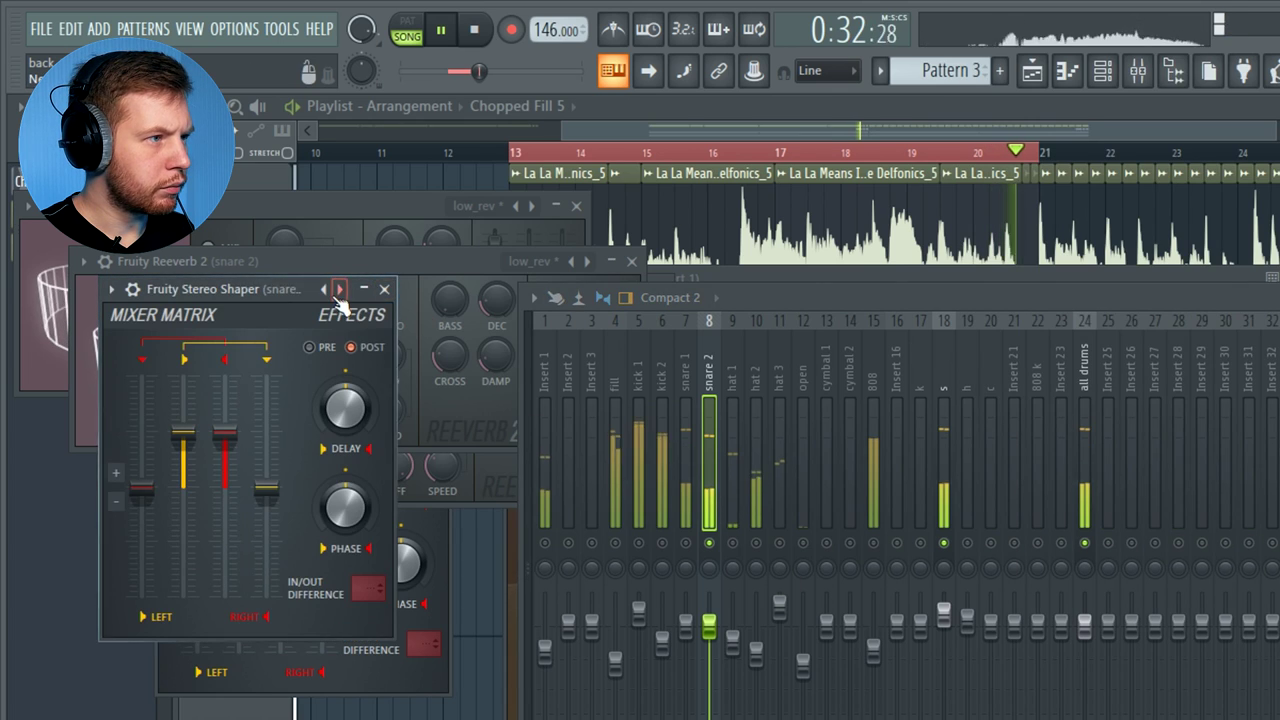
pyautogui.rightClick(340, 290)
pyautogui.click(423, 488)
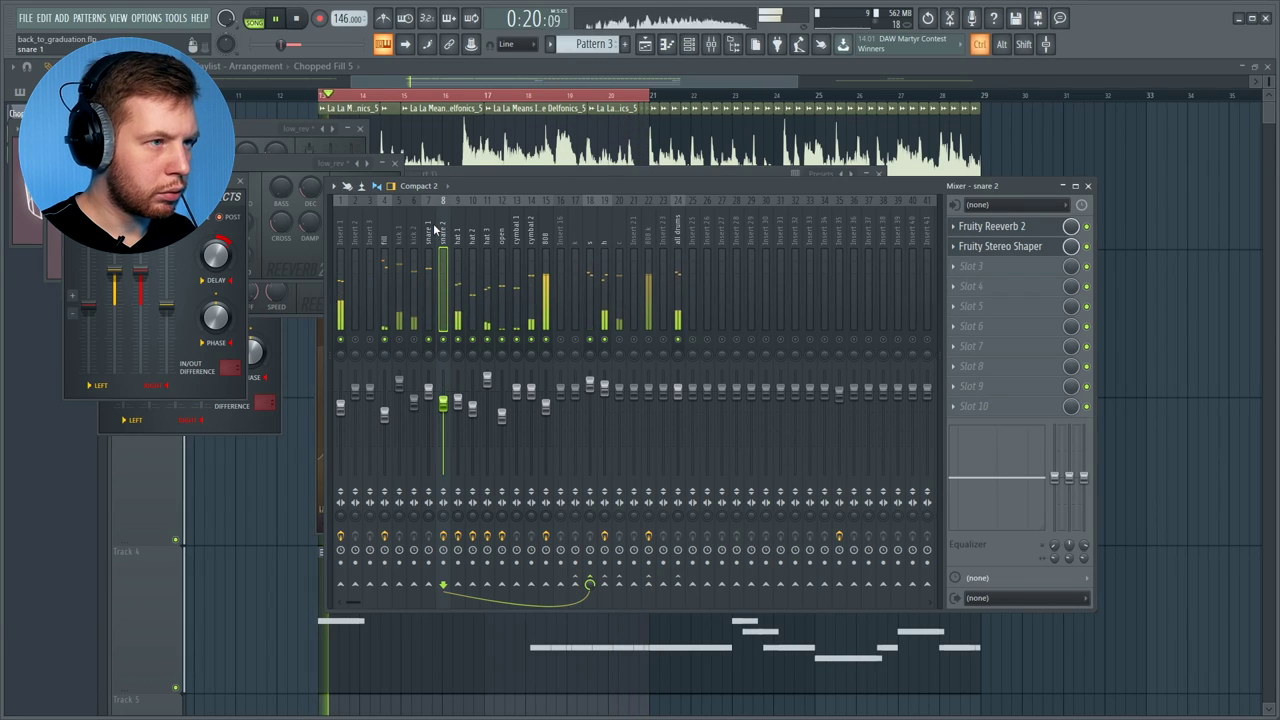
# Select snare 1 and snare 2 together, lower both levels slightly and check the s bus during playback
pyautogui.click(432, 232)
pyautogui.click(455, 408)
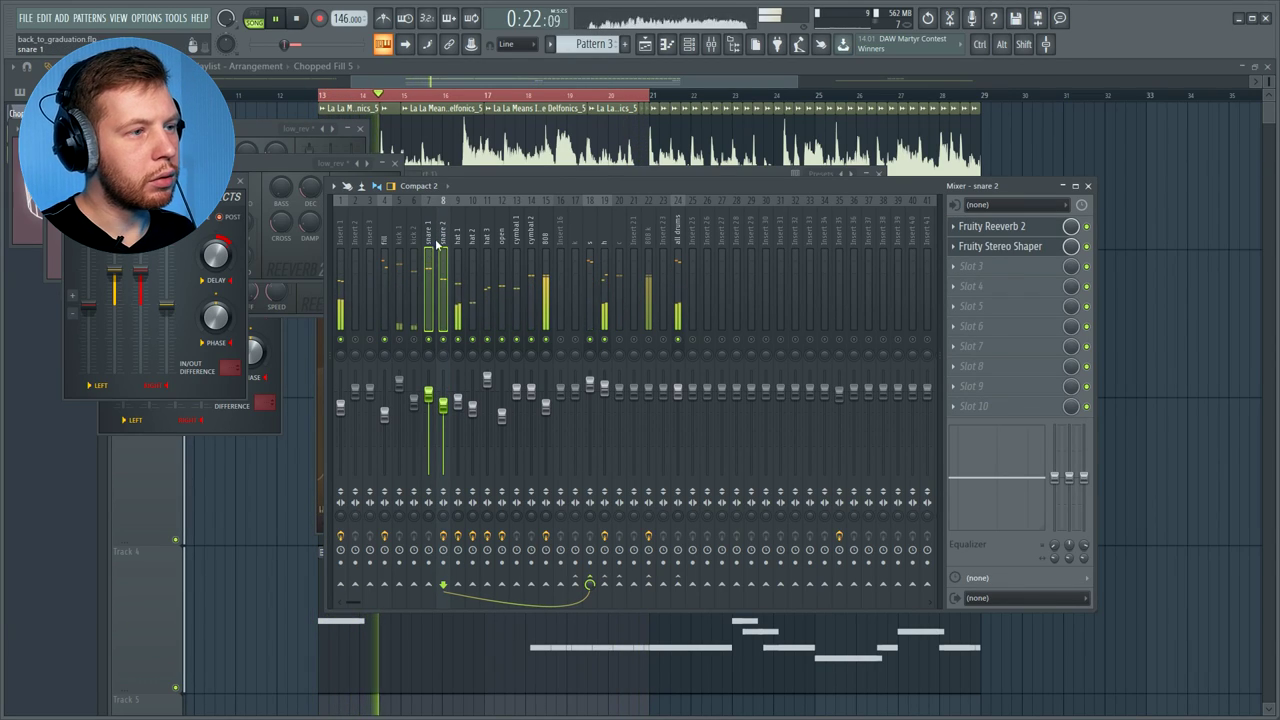
pyautogui.click(594, 232)
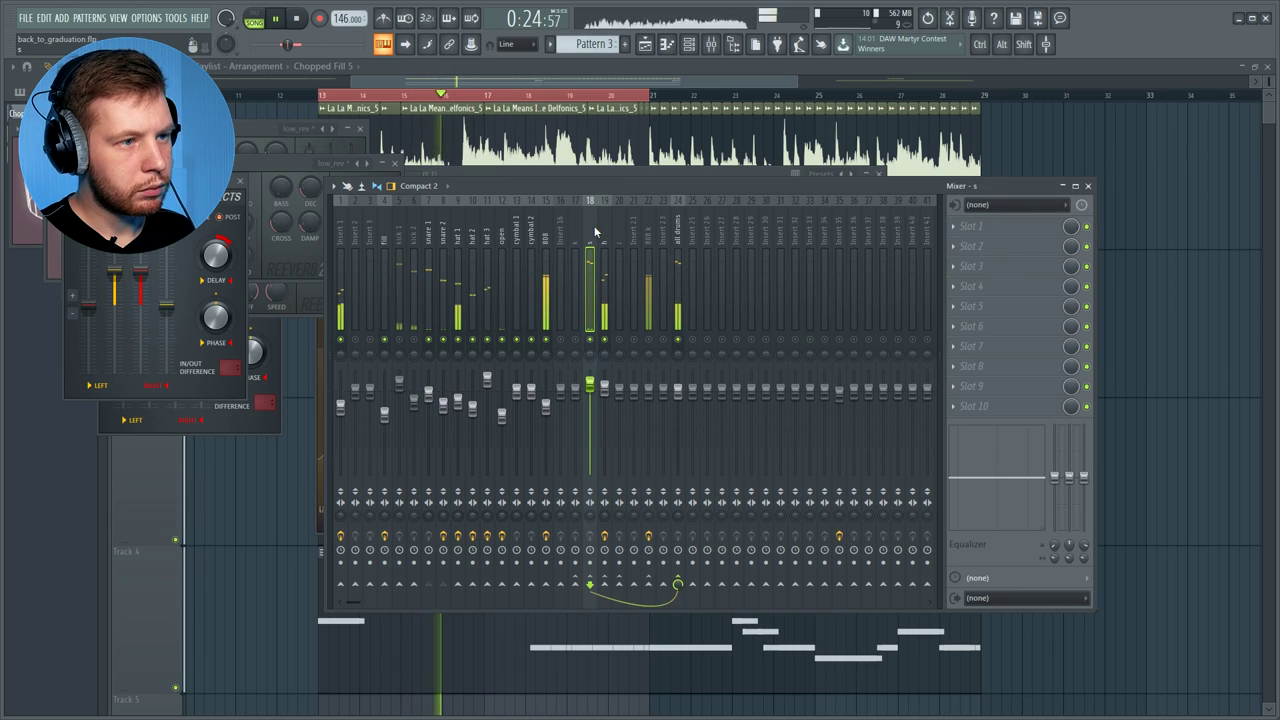
pyautogui.click(648, 229)
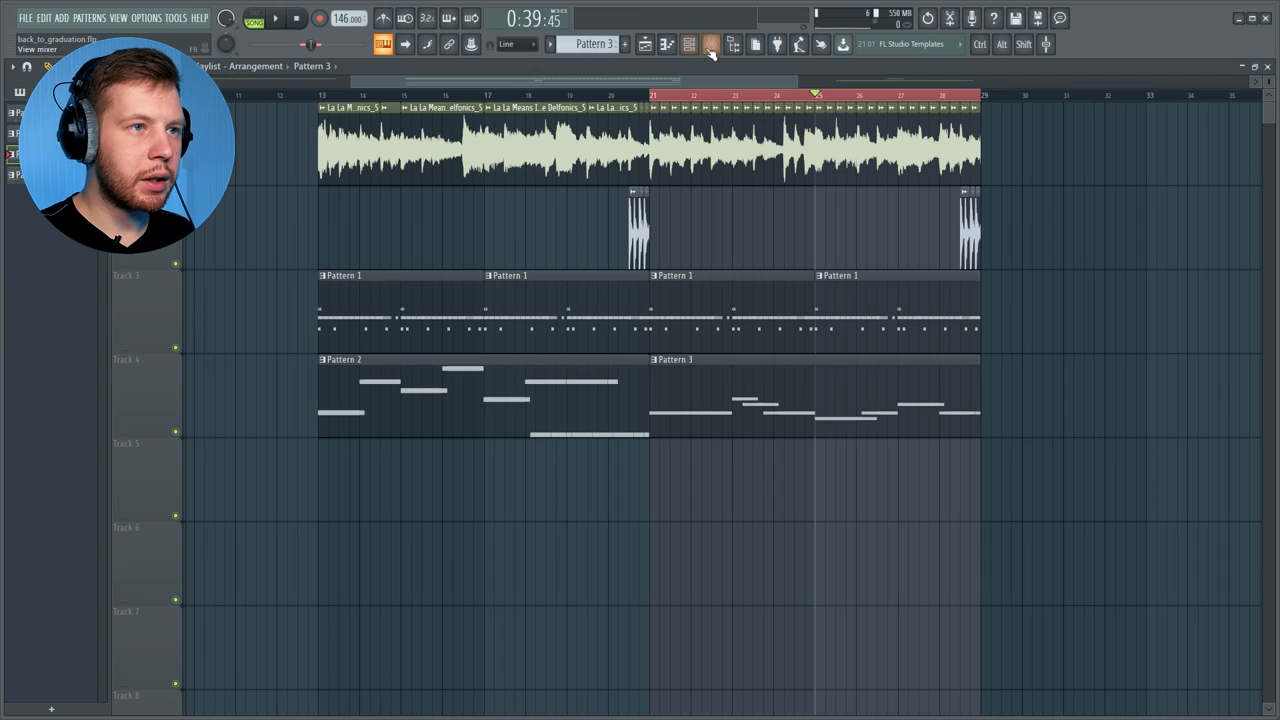
# Open the Edison recordings on Insert 35 and place the Three 6 Mafia - Side 2 Side excerpt on Track 5 at bar 13
pyautogui.click(710, 48)
pyautogui.click(710, 237)
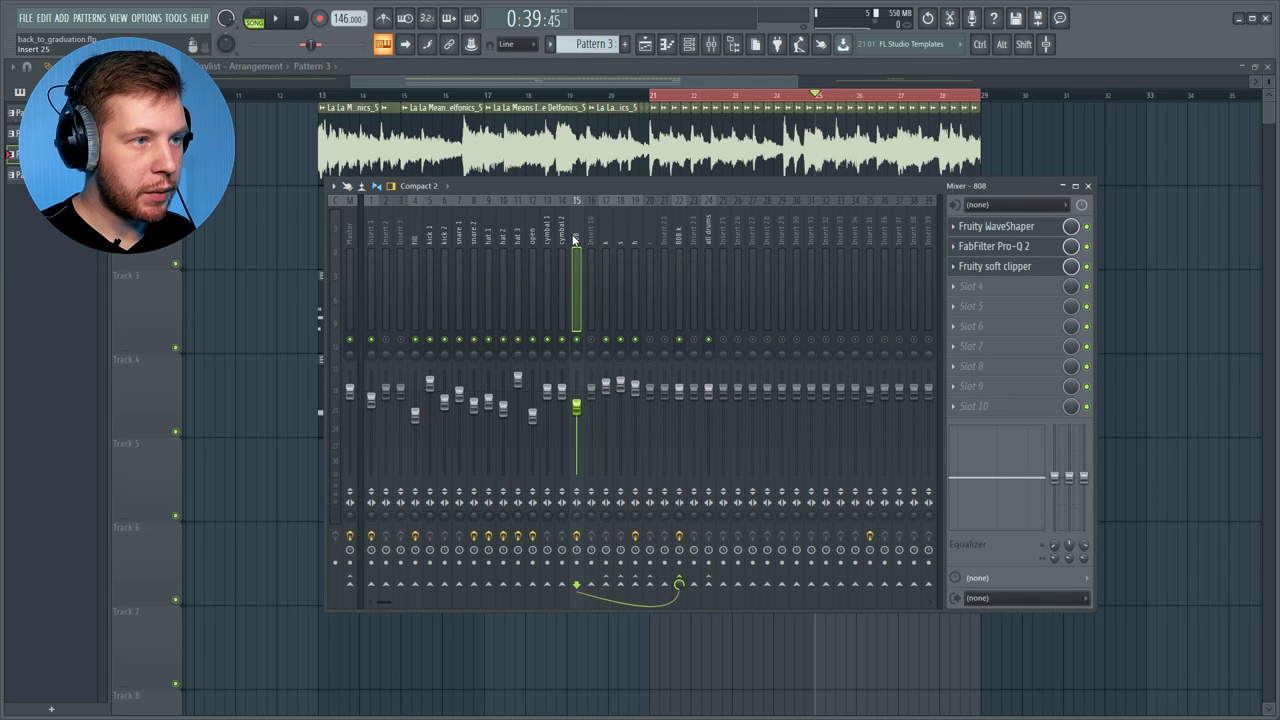
pyautogui.moveTo(460, 238); pyautogui.dragTo(868, 239)
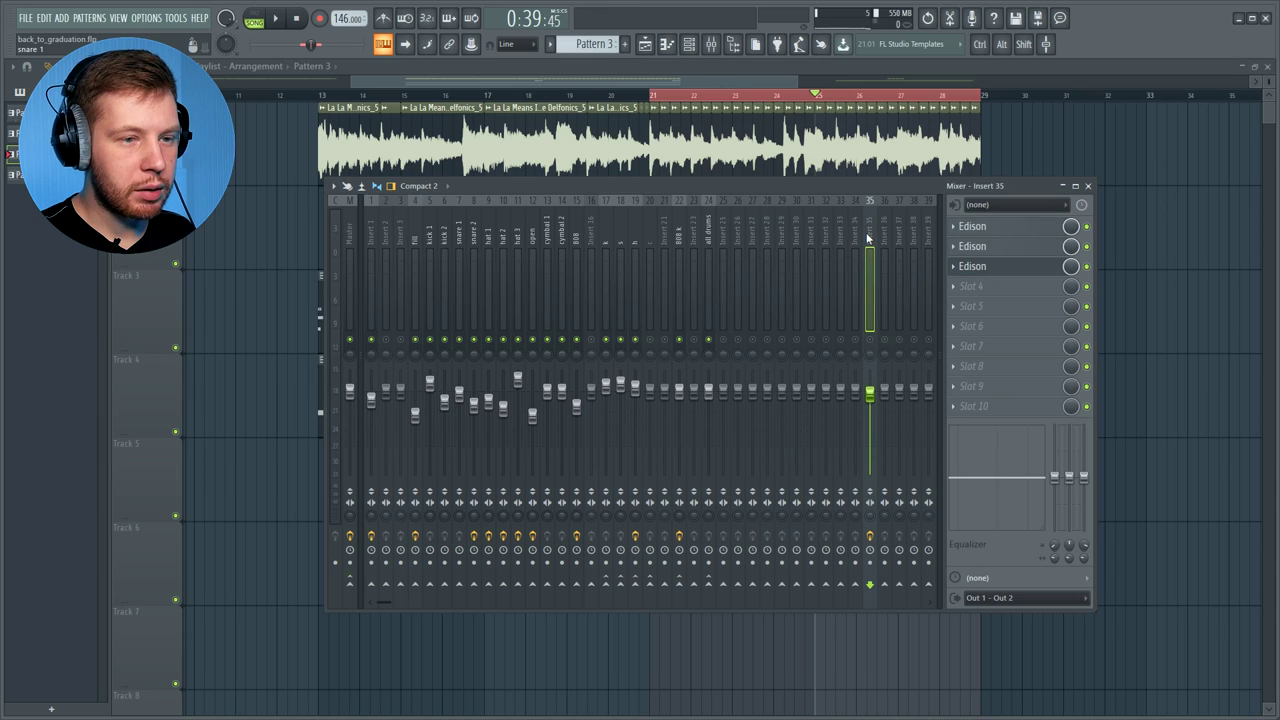
pyautogui.click(986, 268)
pyautogui.click(1012, 252)
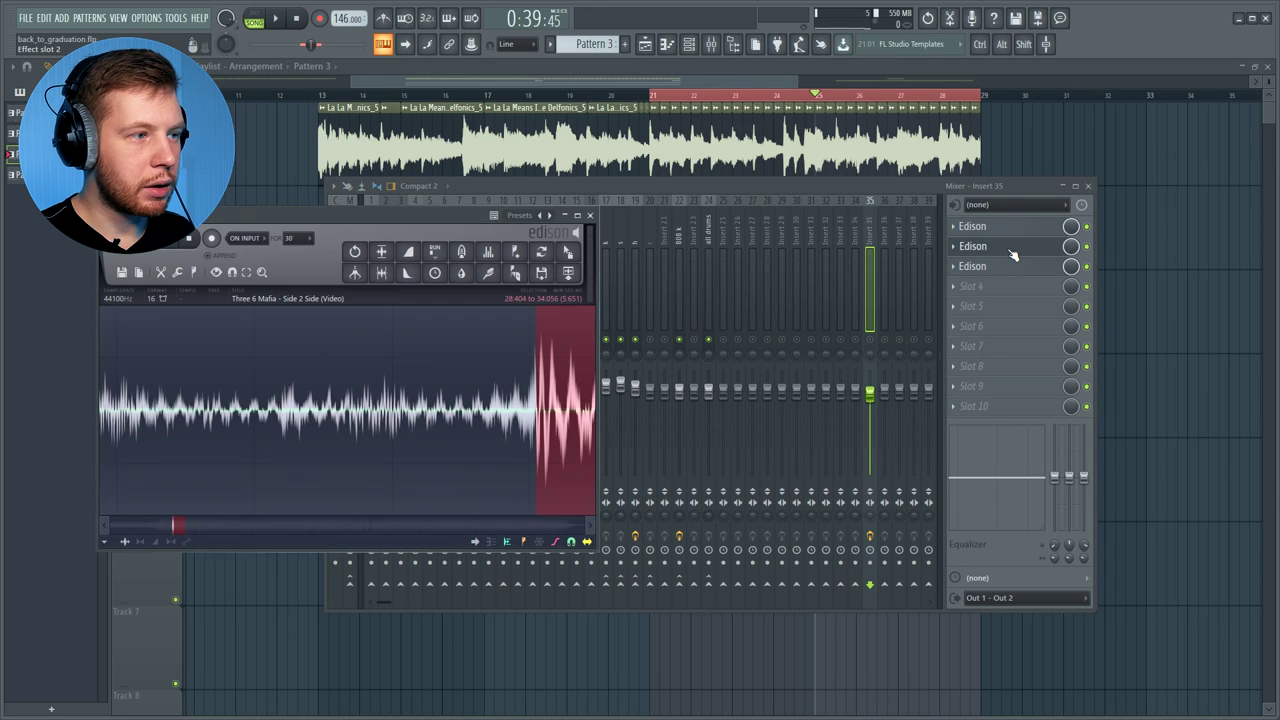
pyautogui.scroll(-10, 514, 417)
pyautogui.scroll(5, 554, 417)
pyautogui.moveTo(218, 383); pyautogui.dragTo(385, 490)
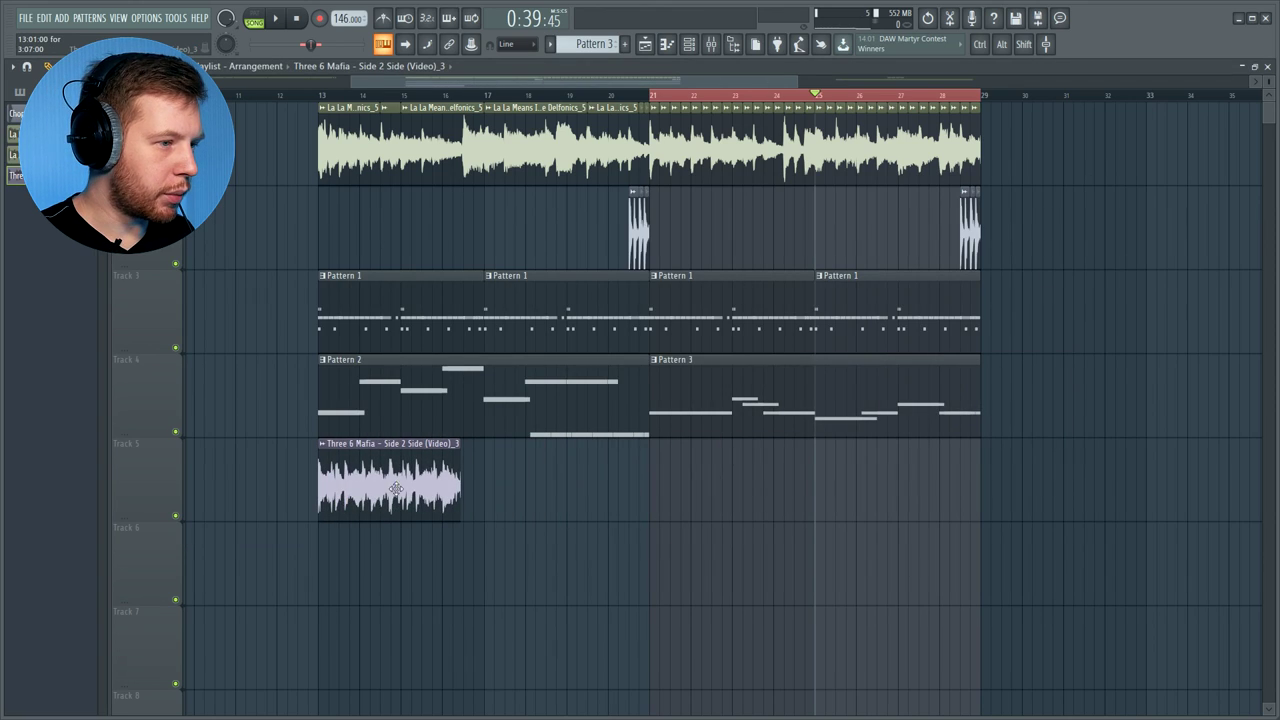
# Time-stretch the Three 6 Mafia clip to end at bar 17 and place a copy directly after it up to bar 21
pyautogui.doubleClick(385, 488)
pyautogui.moveTo(330, 198); pyautogui.dragTo(938, 211)
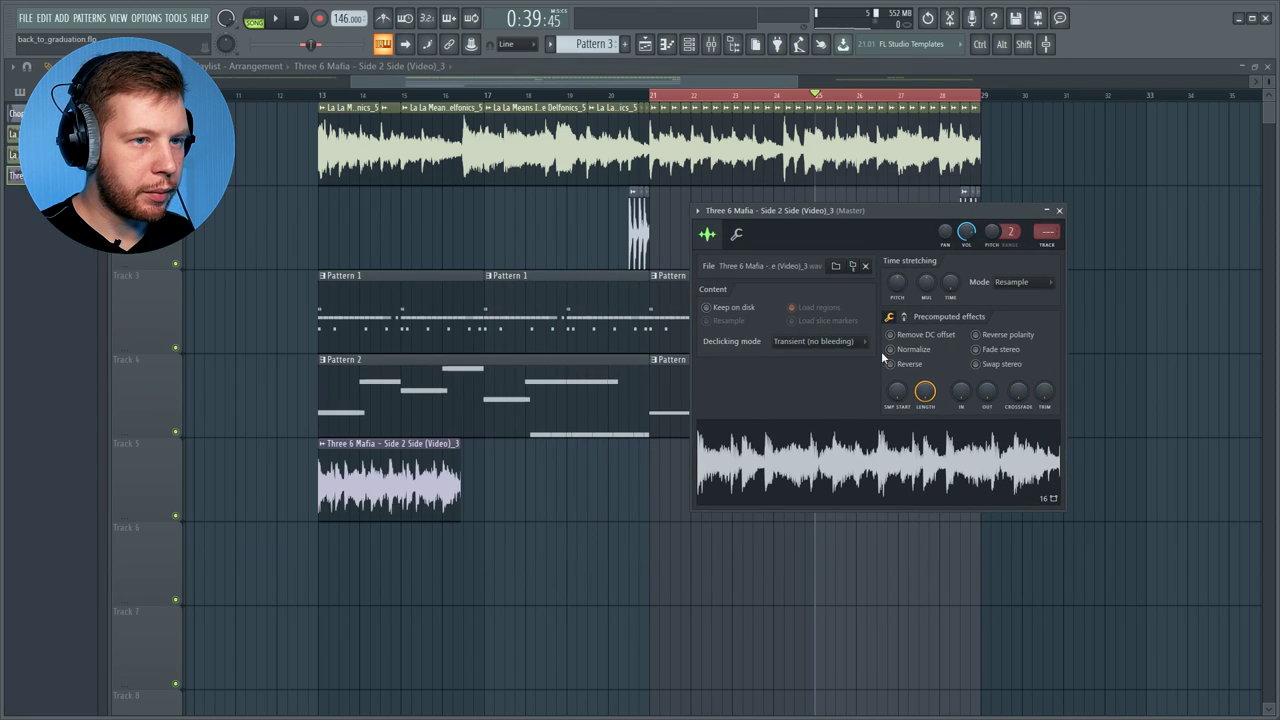
pyautogui.moveTo(950, 283); pyautogui.dragTo(950, 268)
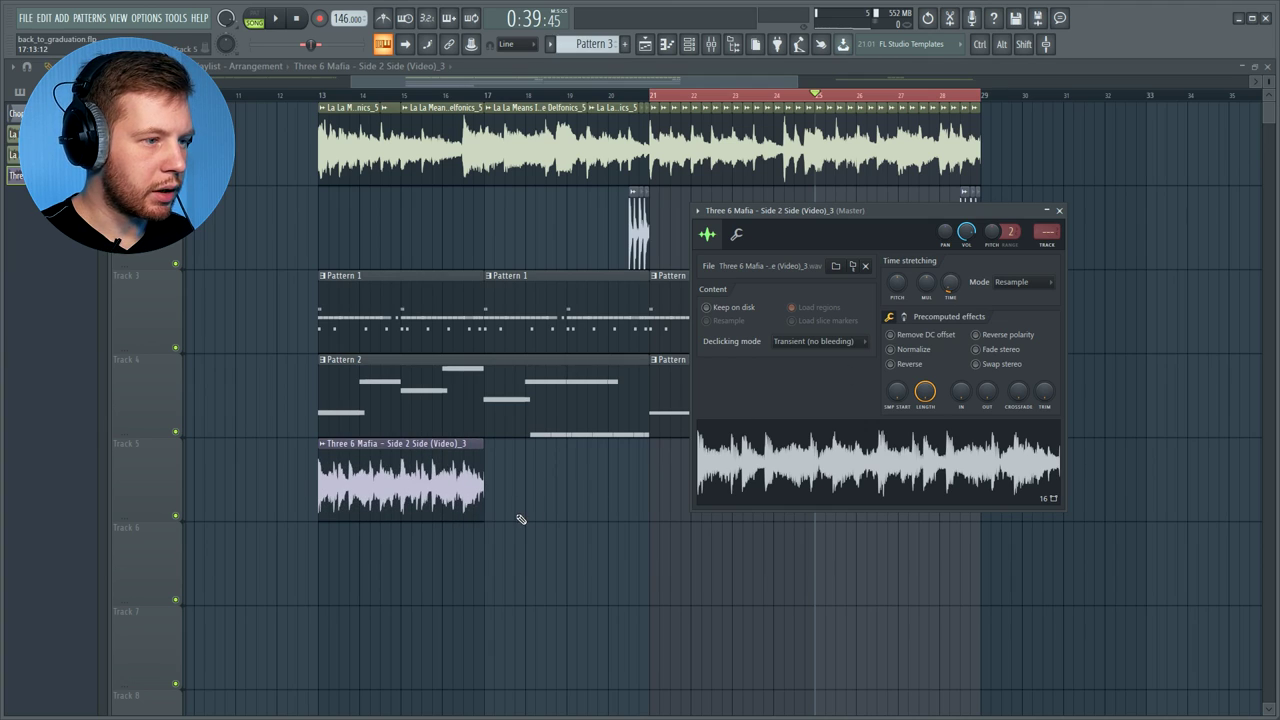
pyautogui.press('Escape')
pyautogui.click(361, 486)
pyautogui.click(529, 485)
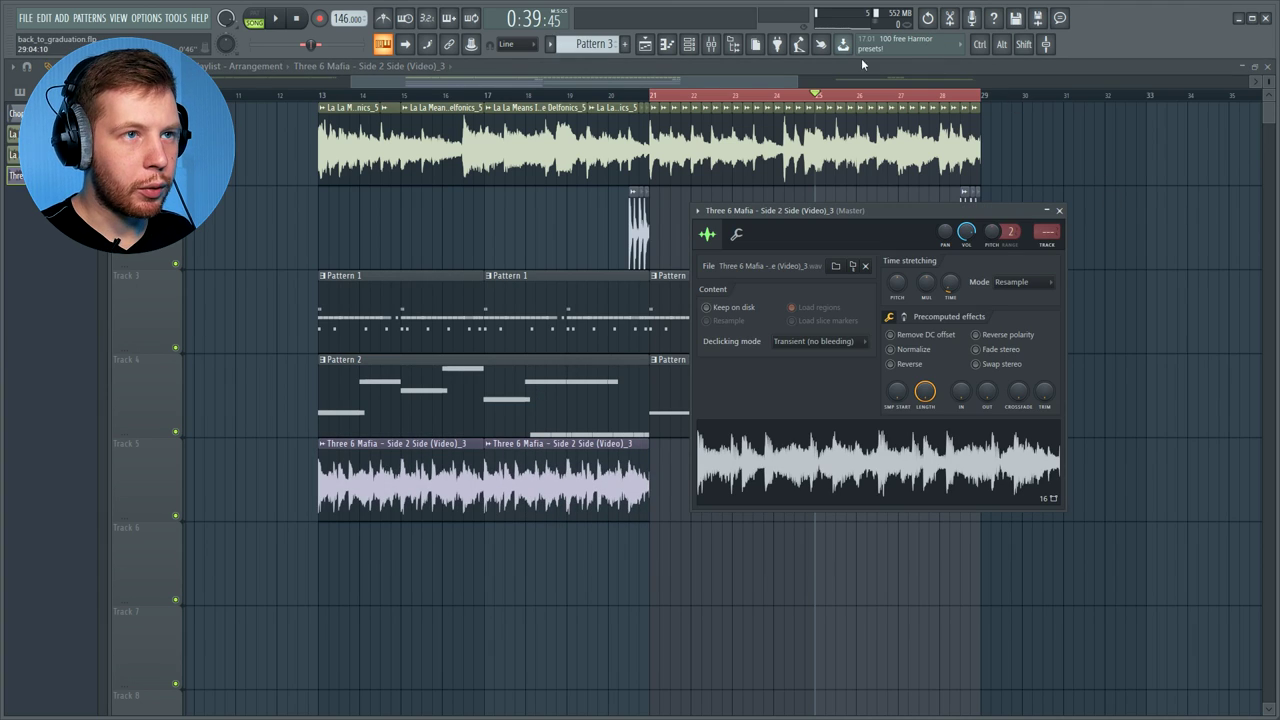
# Route the Three 6 Mafia sample to Insert 25 and add a FabFilter Pro-Q 2 low cut at about 700 Hz there
pyautogui.click(716, 45)
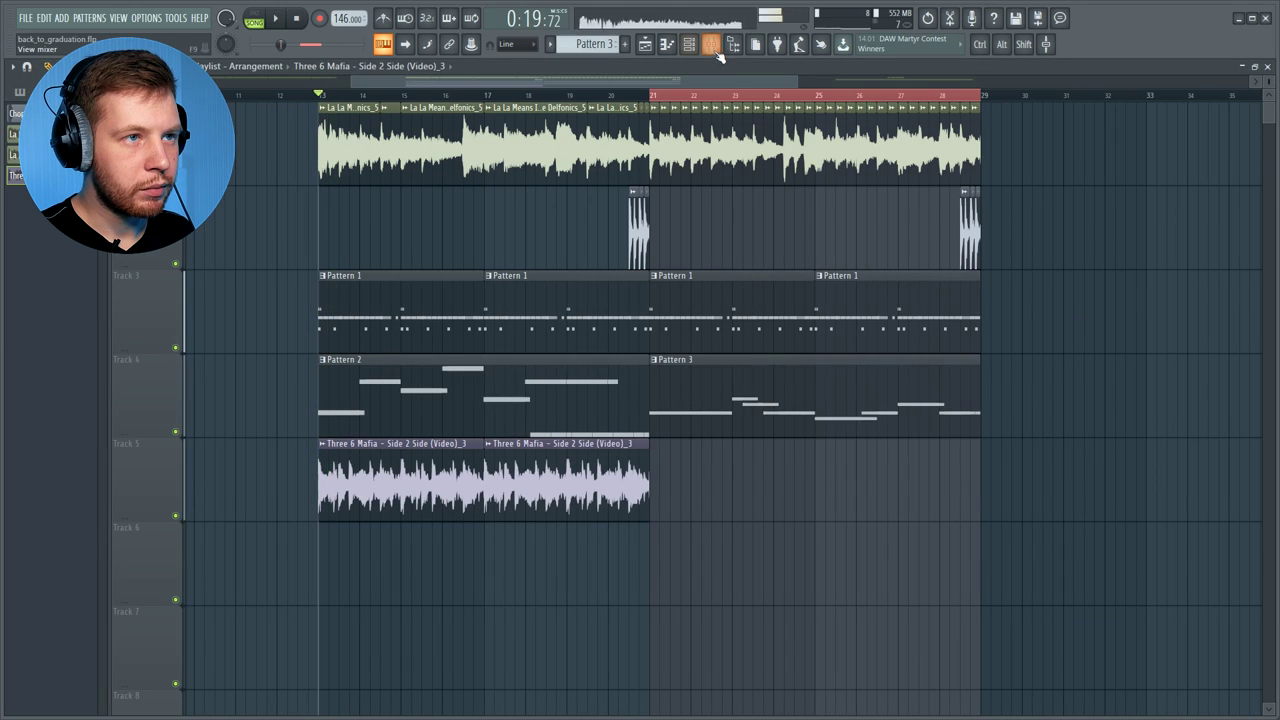
pyautogui.click(714, 48)
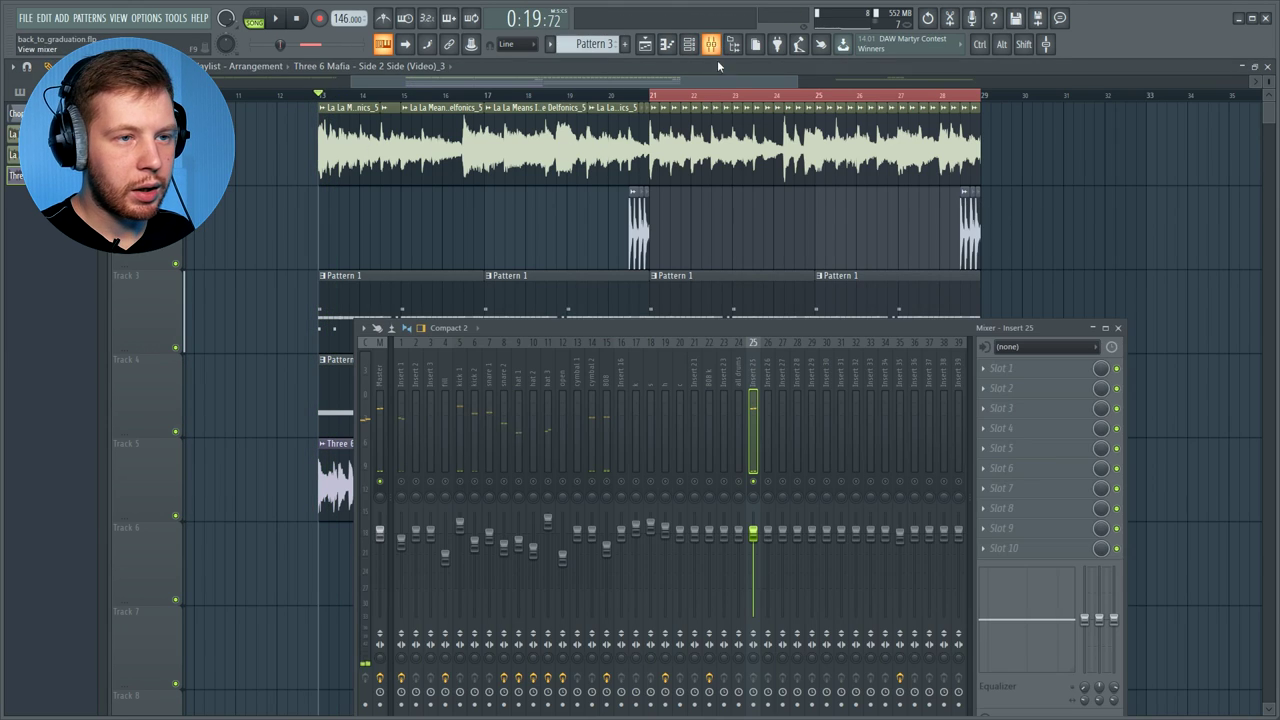
pyautogui.click(1040, 376)
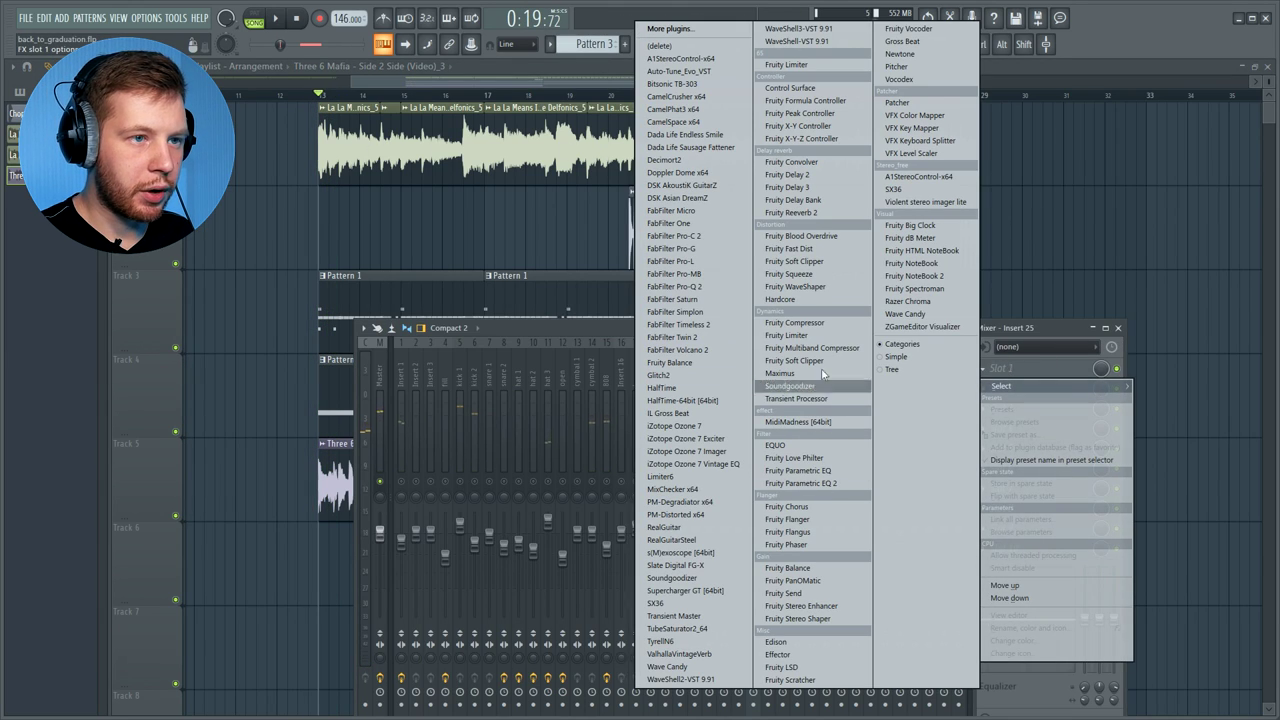
pyautogui.moveTo(318, 378); pyautogui.dragTo(646, 378)
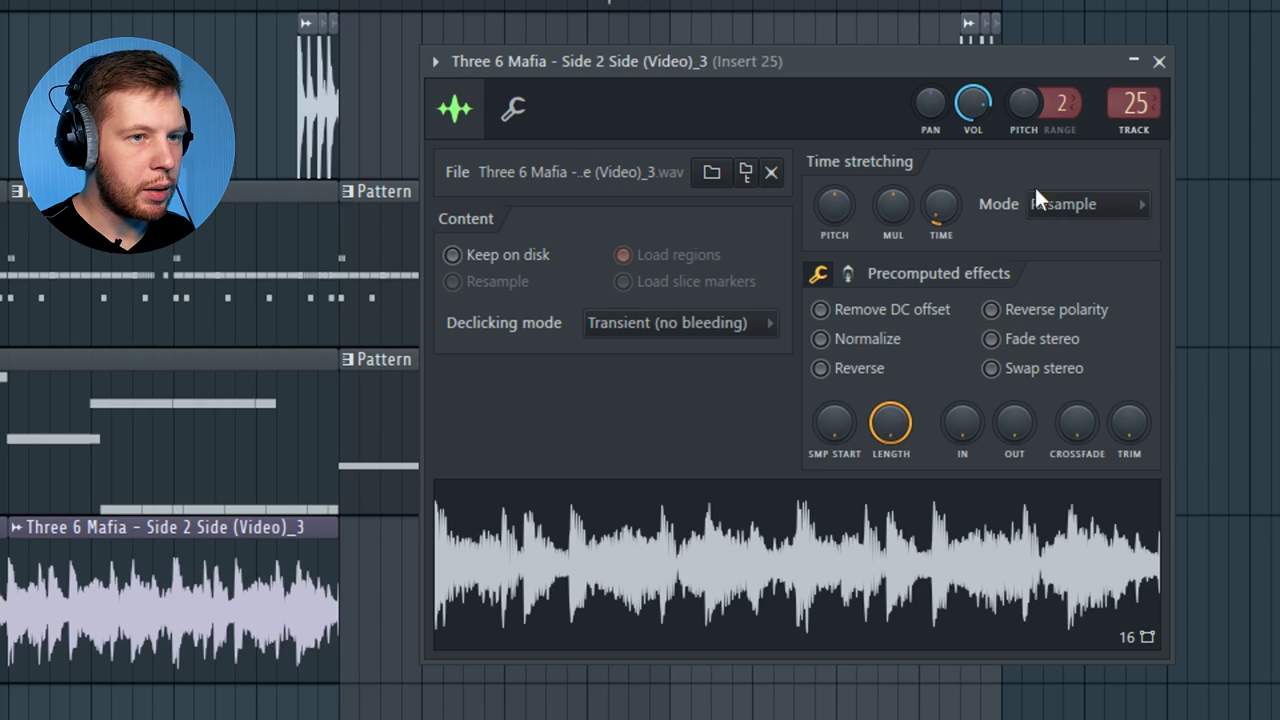
# Change the time-stretching mode of the Three 6 Mafia sample and close its channel settings
pyautogui.click(1038, 200)
pyautogui.click(1046, 455)
pyautogui.press('Escape')
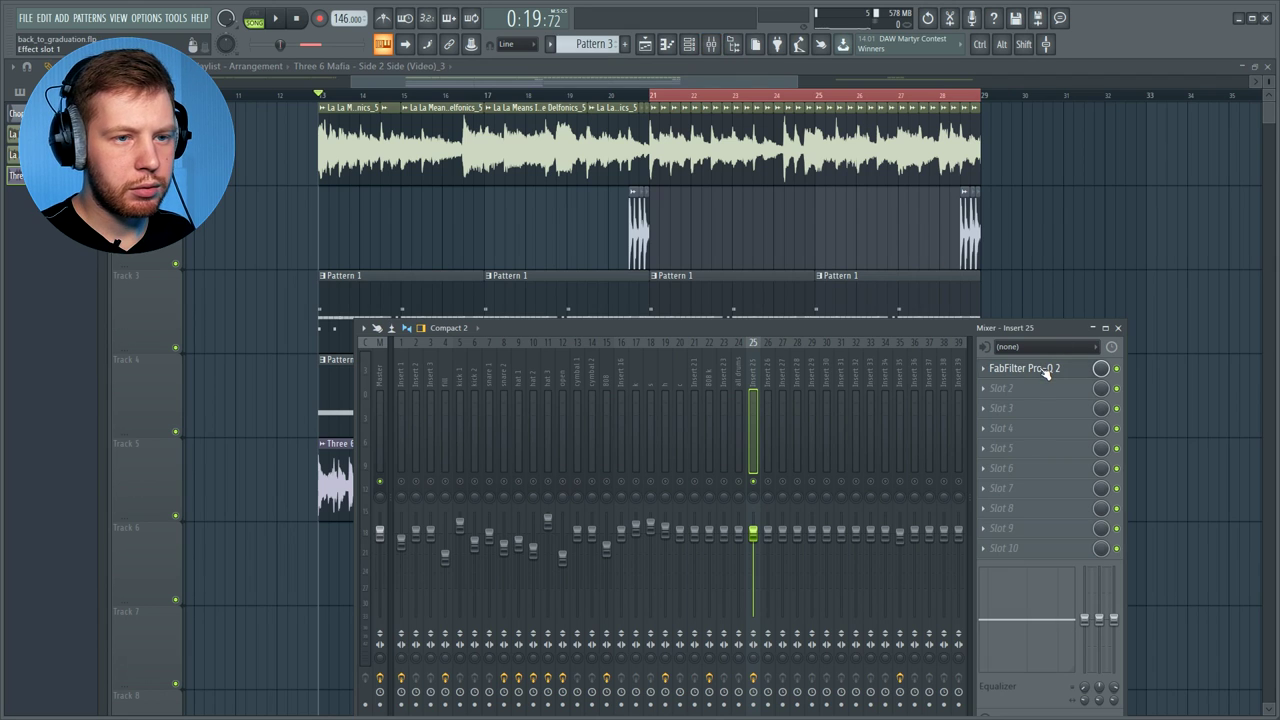
# Add a high cut at about 16 kHz with a 96 dB/oct slope to Insert 25's FabFilter Pro-Q 2
pyautogui.click(1046, 372)
pyautogui.click(630, 372)
pyautogui.click(397, 535)
pyautogui.click(400, 665)
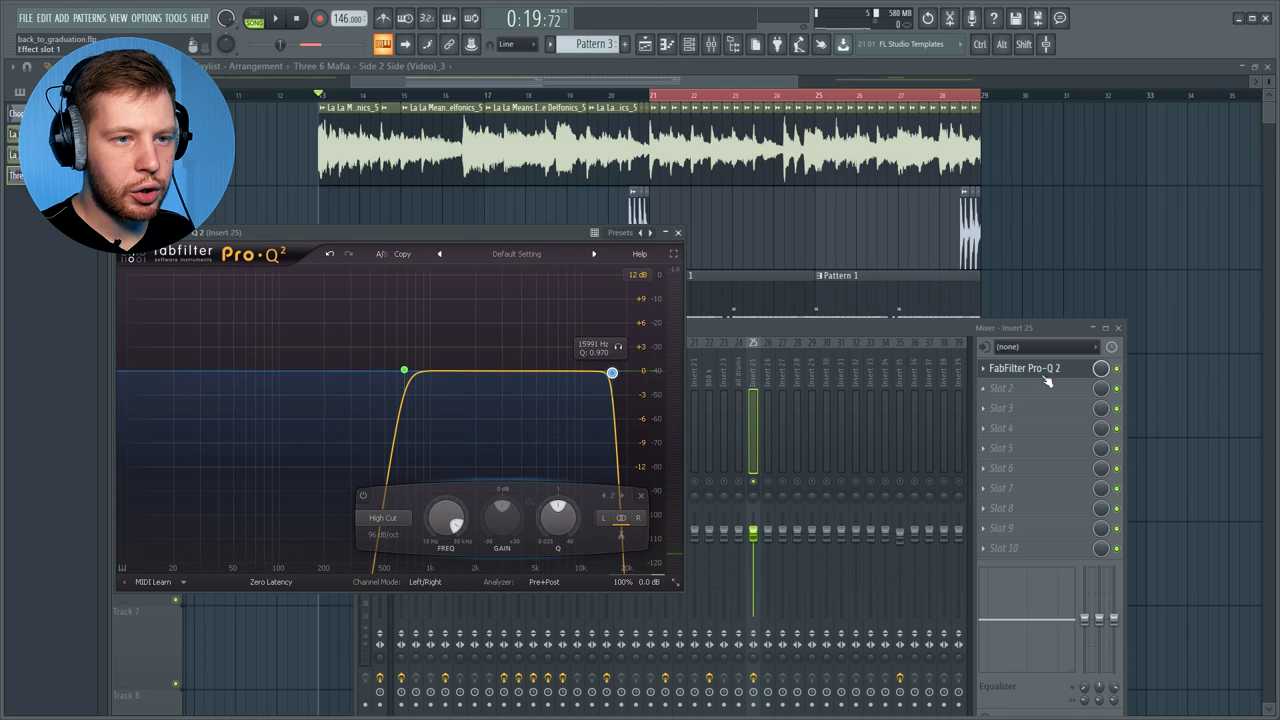
# Load Decimort 2 ahead of the EQ on Insert 25 and set its resampler frequency to about 13386 Hz during playback
pyautogui.click(995, 370)
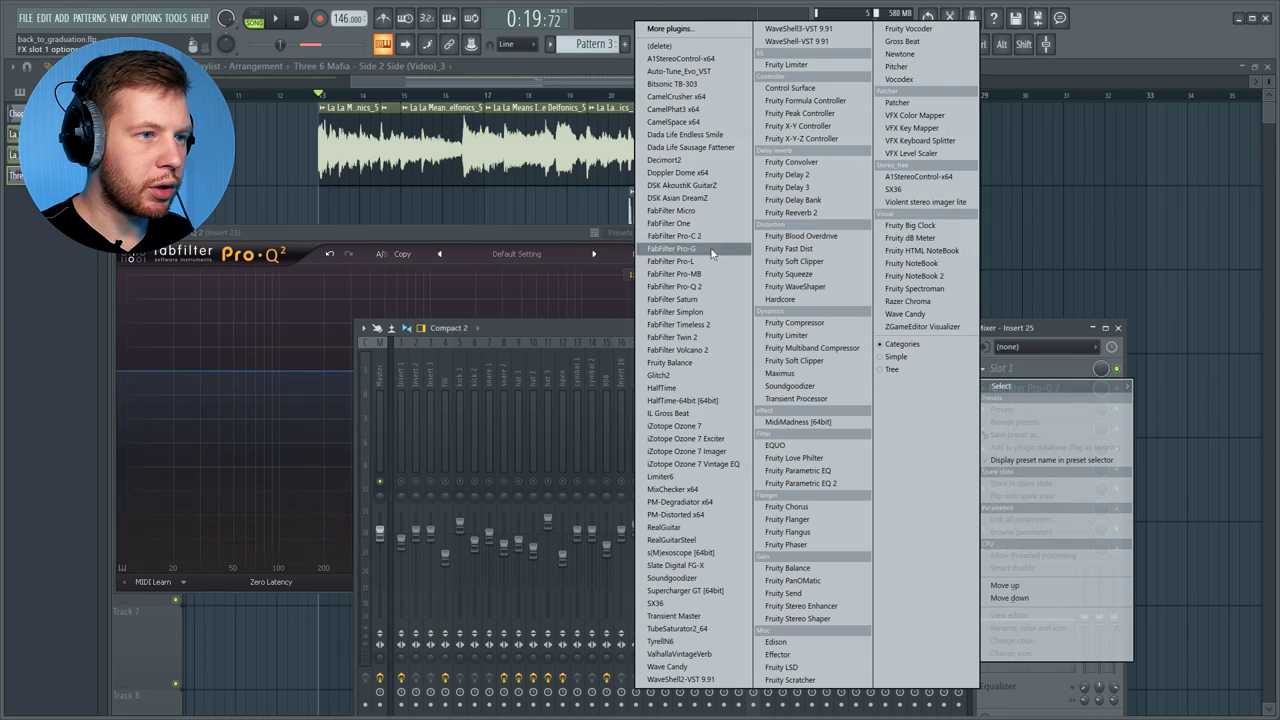
pyautogui.click(690, 160)
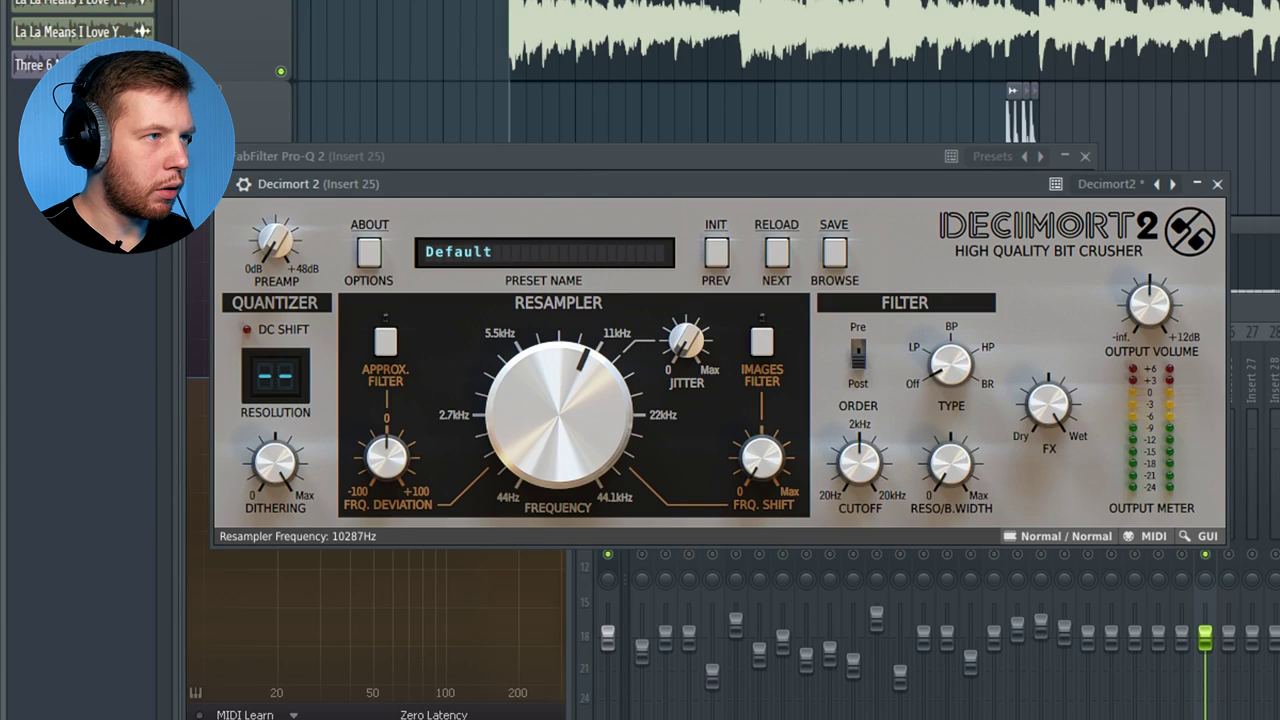
pyautogui.press('space')
pyautogui.moveTo(559, 412); pyautogui.dragTo(562, 406)
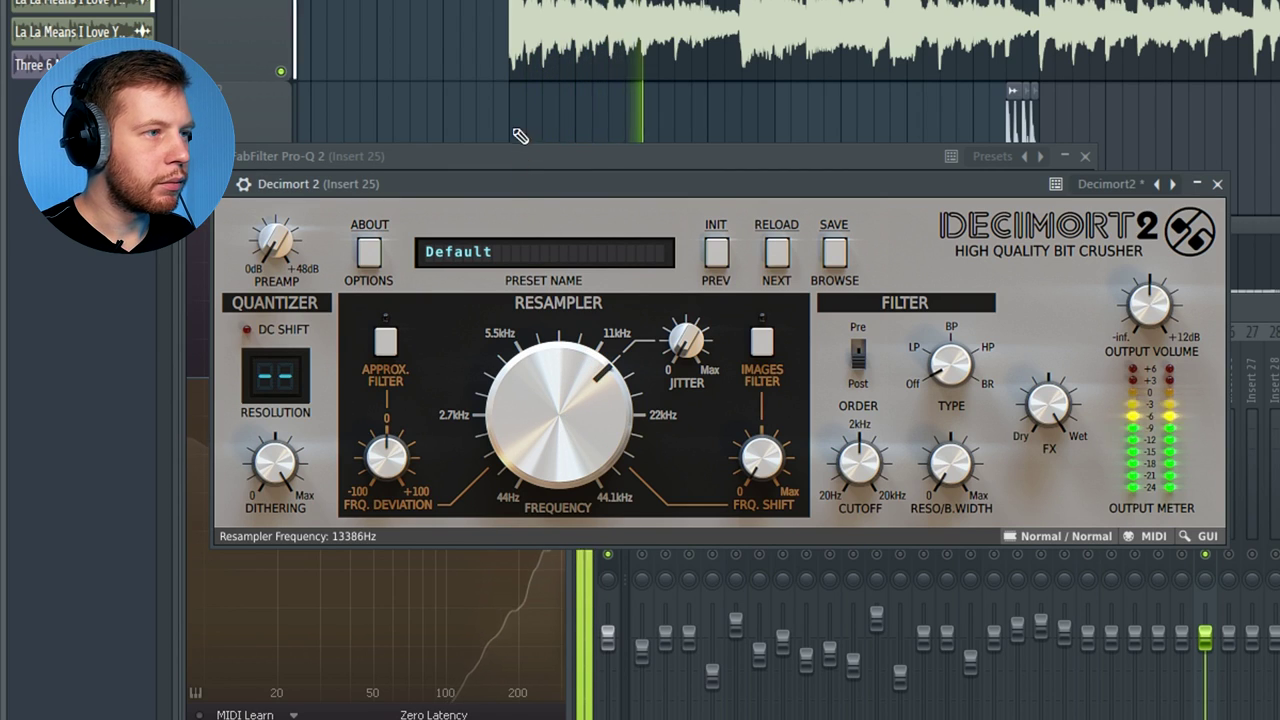
# Load Fruity Stereo Shaper in slot 3 of Insert 25, the Three 6 Mafia sample's mixer track
pyautogui.press('F12')
pyautogui.doubleClick(673, 527)
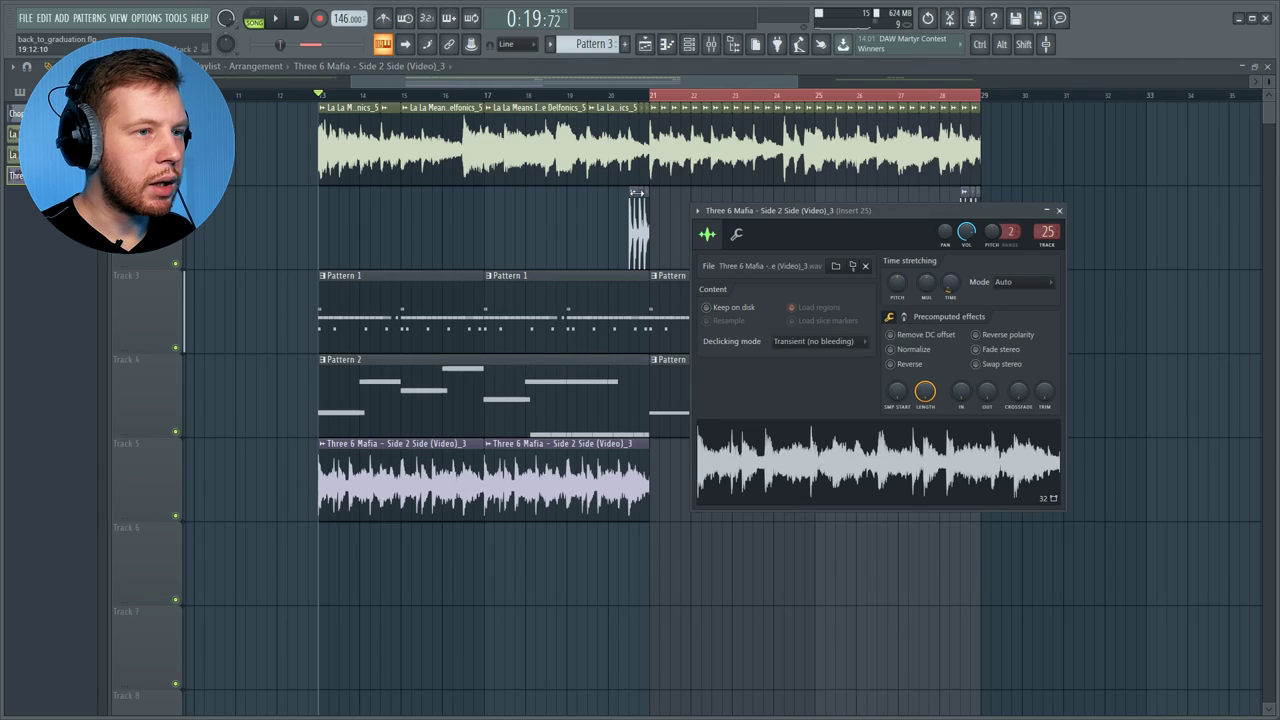
pyautogui.click(711, 44)
pyautogui.click(1000, 412)
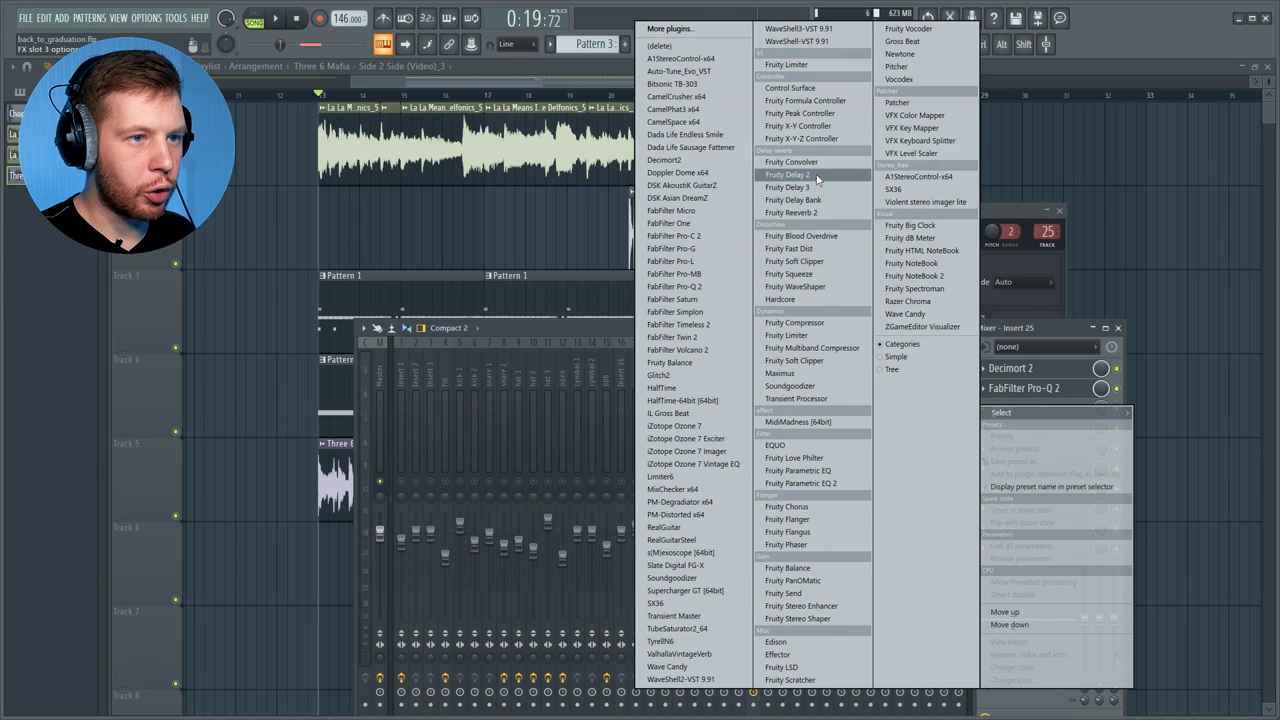
pyautogui.click(816, 615)
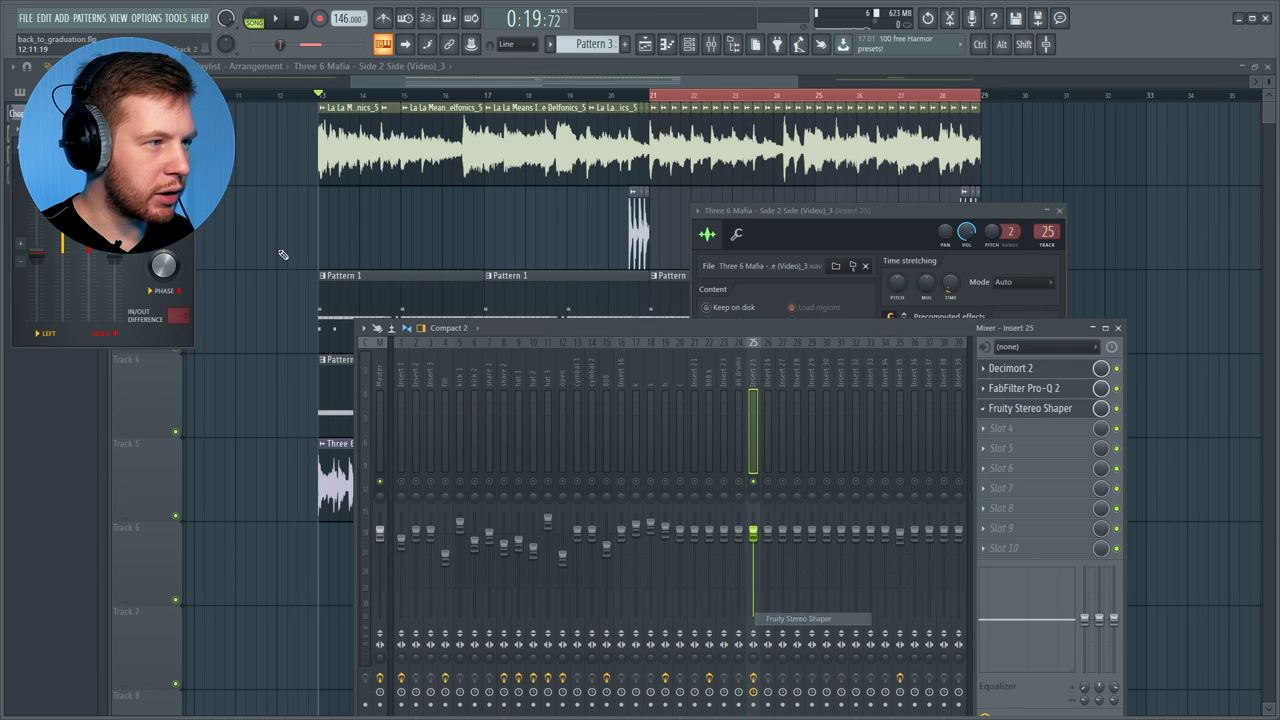
pyautogui.click(144, 132)
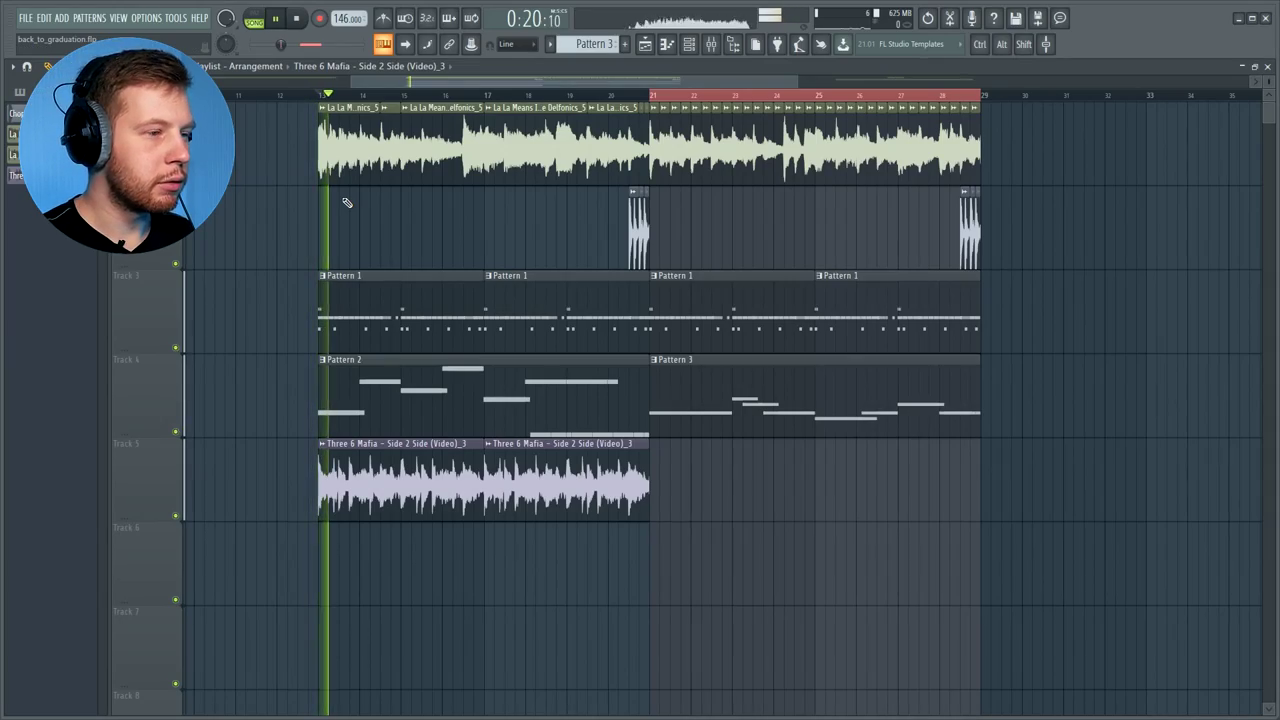
# Lower Insert 25's volume fader slightly while the full beat plays, and stop playback
pyautogui.press('space')
pyautogui.click(709, 48)
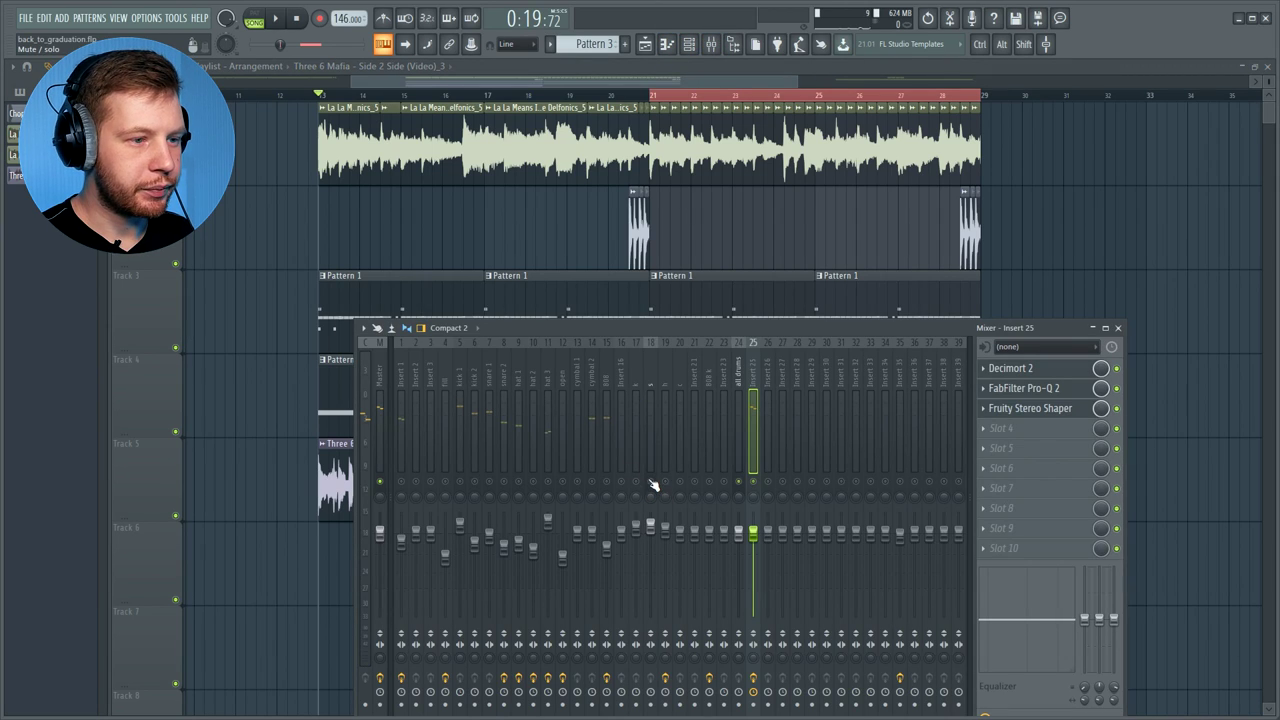
pyautogui.press('space')
pyautogui.moveTo(753, 534); pyautogui.dragTo(755, 545)
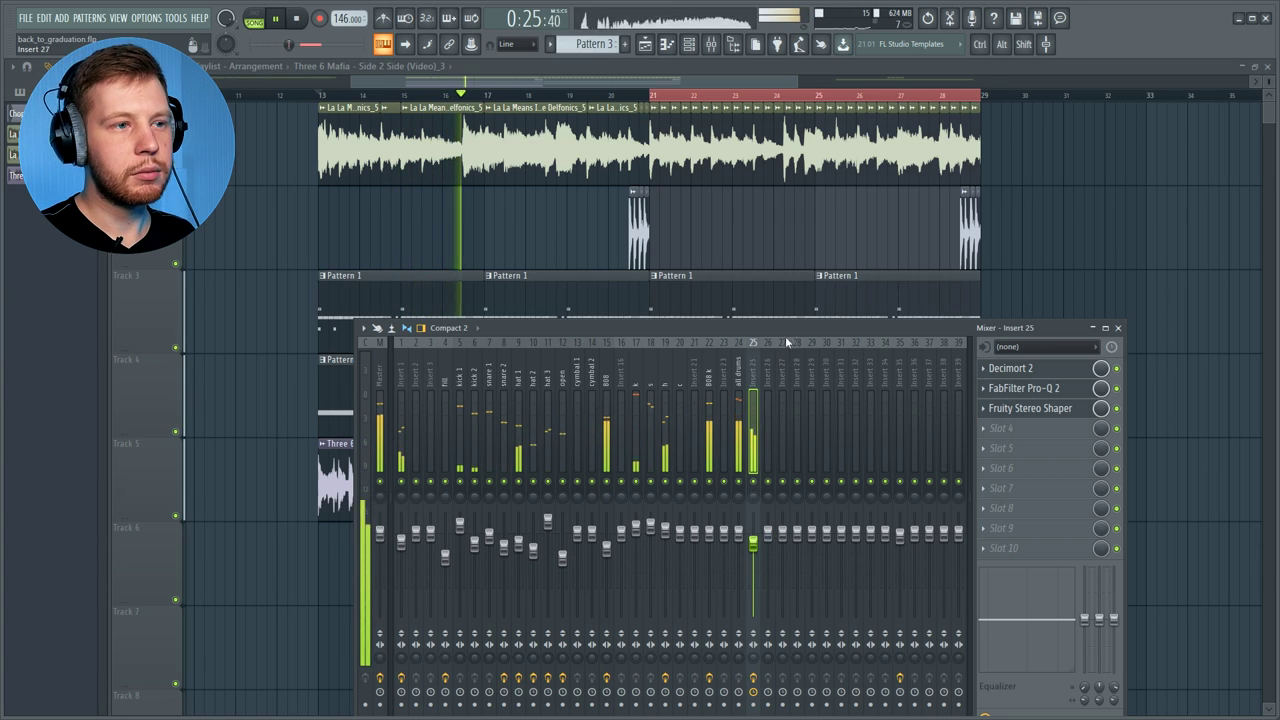
pyautogui.press('F9')
pyautogui.press('space')
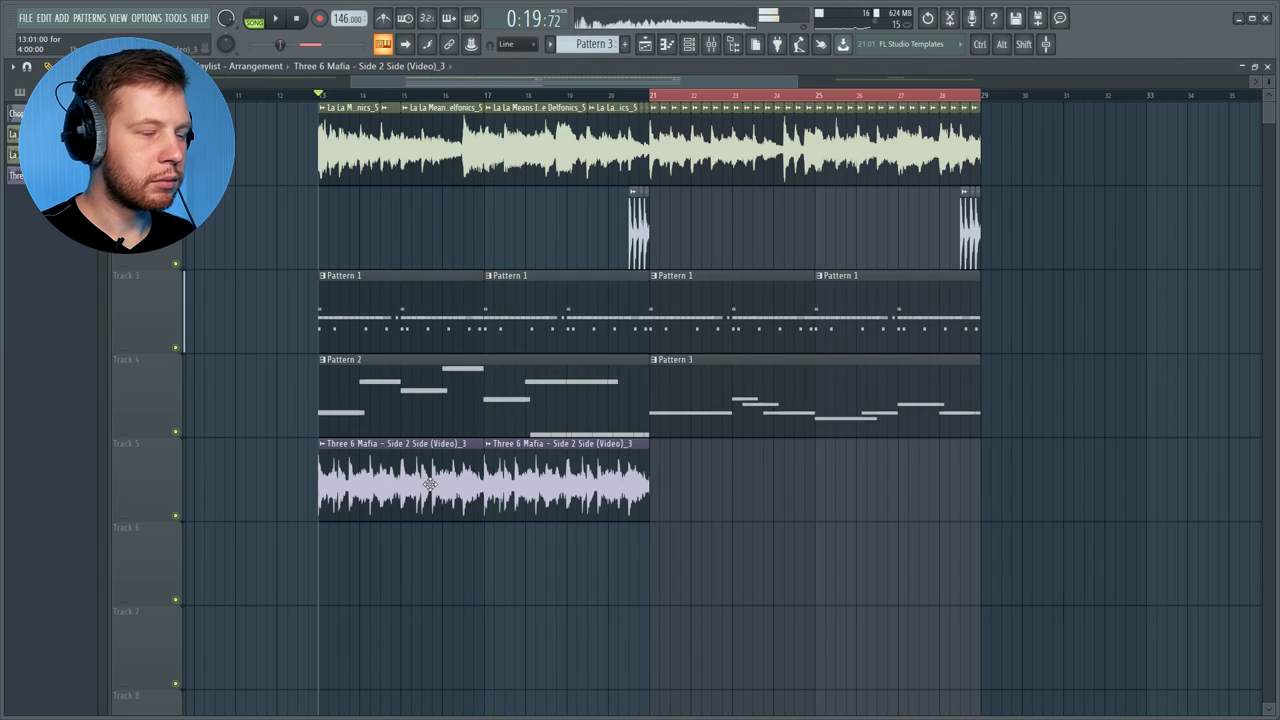
# Delete the second Three 6 Mafia clip, cut the first down to bars 13 to 15, and play it back
pyautogui.keyDown('ctrl'); pyautogui.scroll(5, 360, 394); pyautogui.keyUp('ctrl')
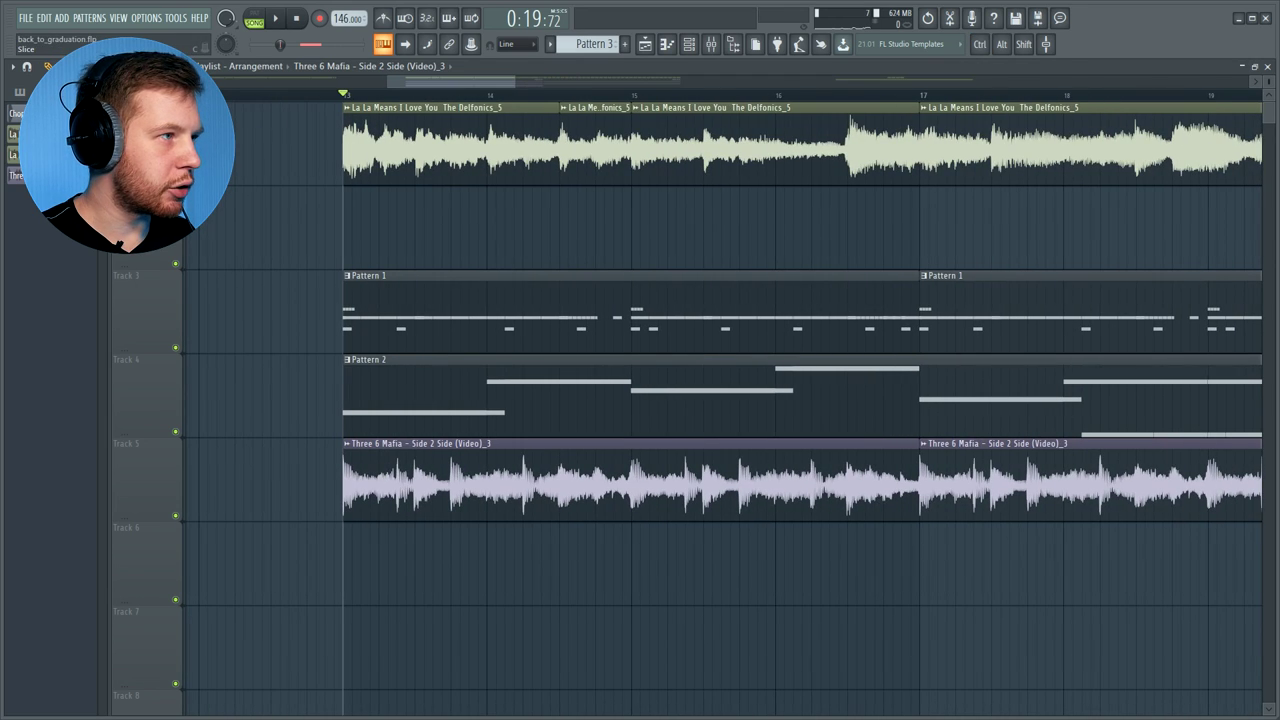
pyautogui.rightClick(971, 480)
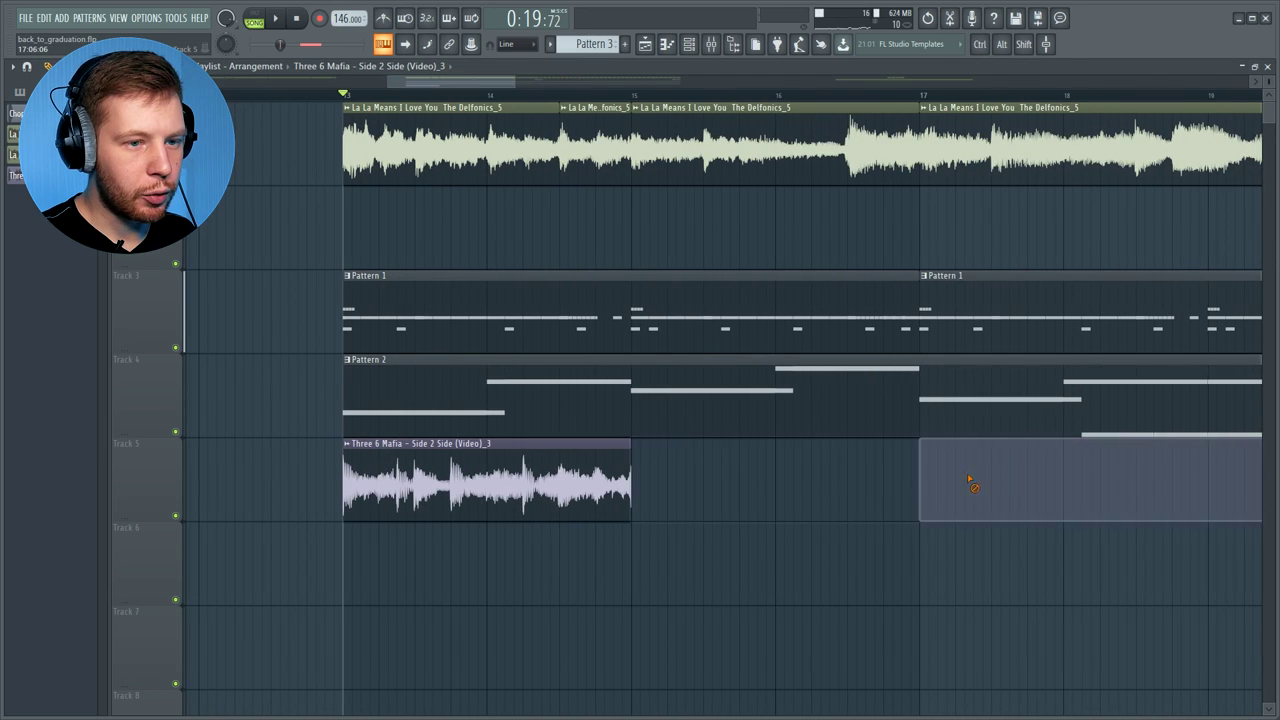
pyautogui.keyDown('ctrl'); pyautogui.scroll(-3, 868, 525); pyautogui.keyUp('ctrl')
pyautogui.keyDown('ctrl'); pyautogui.scroll(5, 589, 550); pyautogui.keyUp('ctrl')
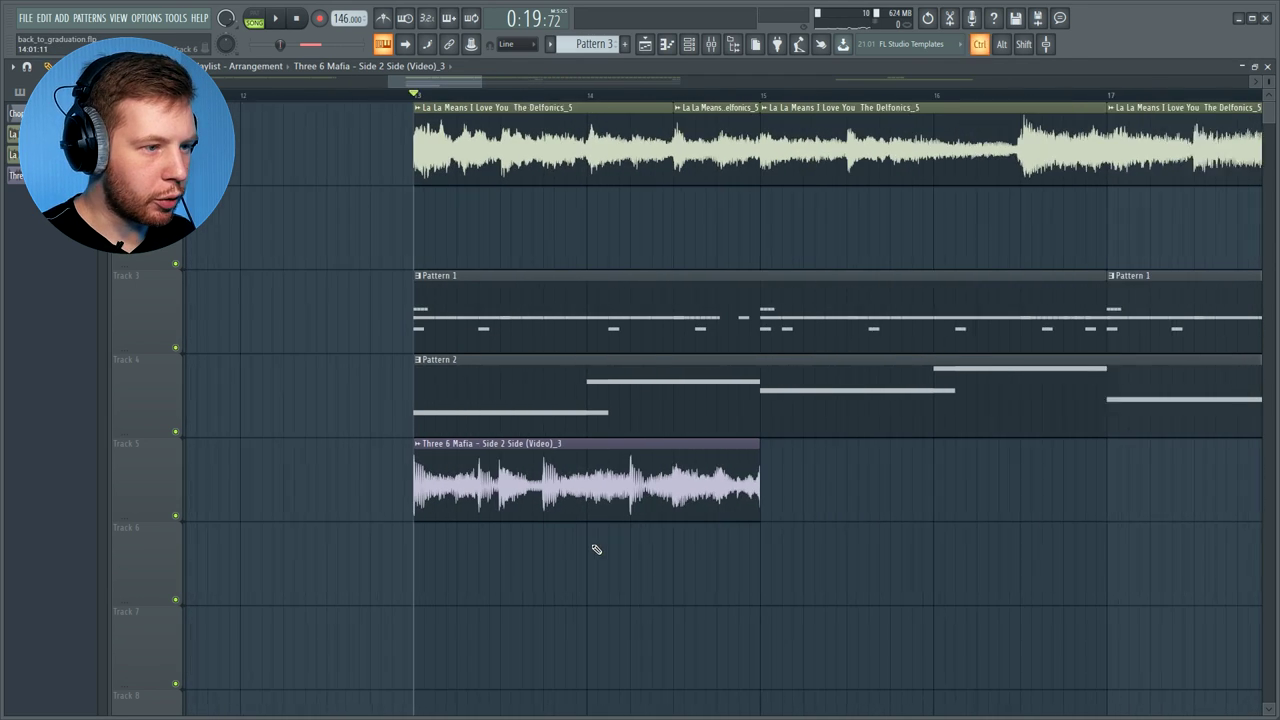
pyautogui.press('space')
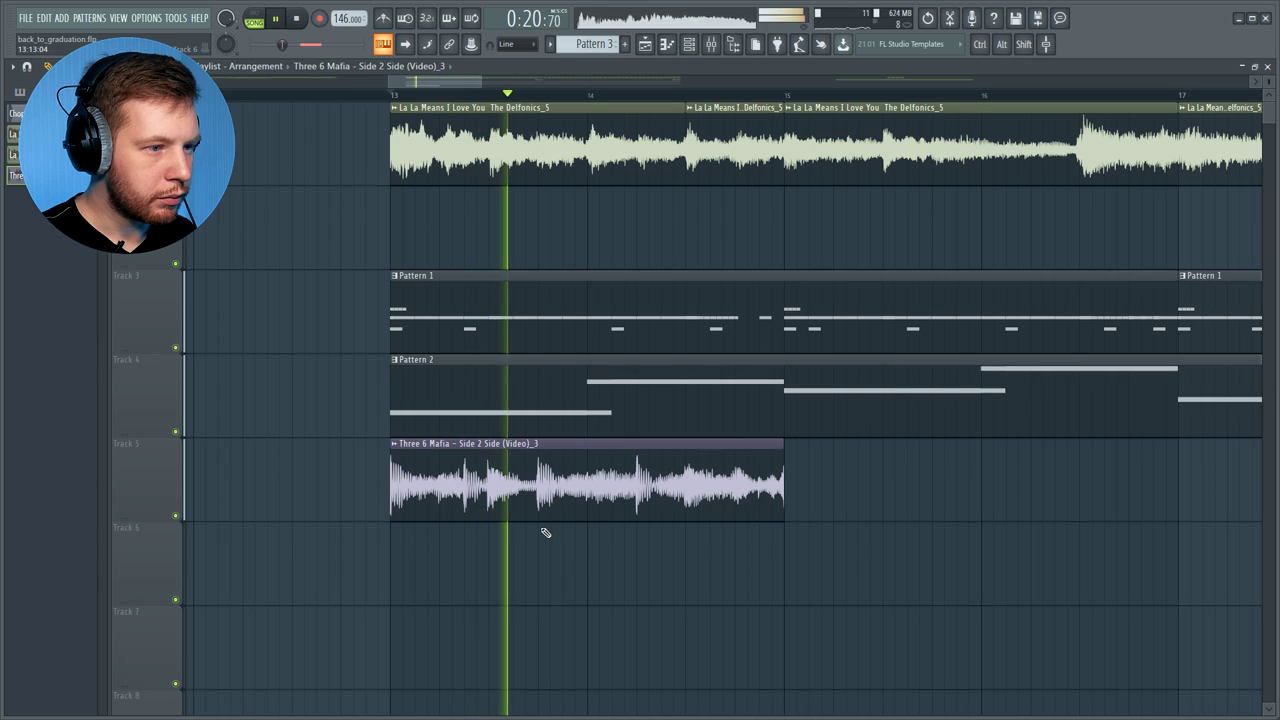
pyautogui.press('space')
# Shorten the Three 6 Mafia clip, duplicate it at bar 15, and fill the gap before bar 15 with a short chop
pyautogui.moveTo(781, 494); pyautogui.dragTo(736, 492)
pyautogui.keyDown('shift'); pyautogui.moveTo(563, 494); pyautogui.dragTo(957, 503); pyautogui.keyUp('shift')
pyautogui.click(740, 572)
pyautogui.moveTo(1076, 575); pyautogui.dragTo(770, 488)
pyautogui.press('space')
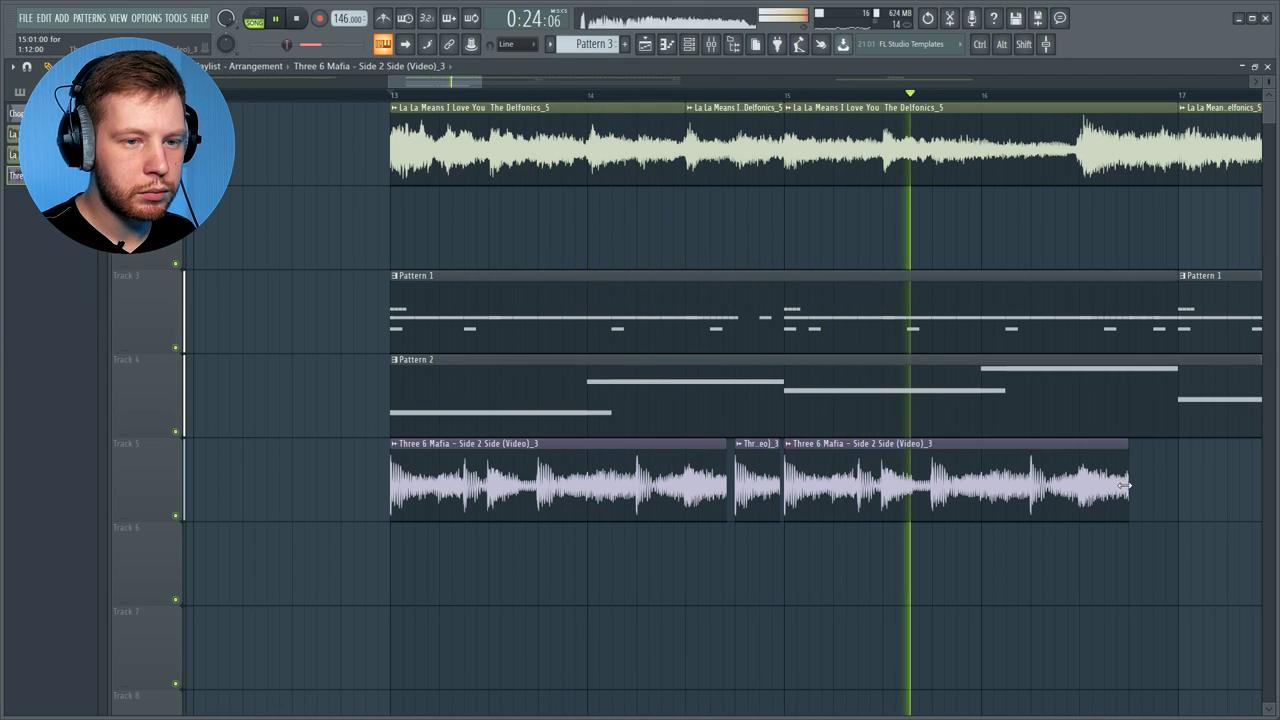
# Trim the second vocal clip's end and place a copy of the short chop in the gap before bar 17
pyautogui.keyDown('alt'); pyautogui.moveTo(1128, 488); pyautogui.dragTo(1122, 488); pyautogui.keyUp('alt')
pyautogui.click(797, 562)
pyautogui.moveTo(788, 566); pyautogui.dragTo(1150, 490)
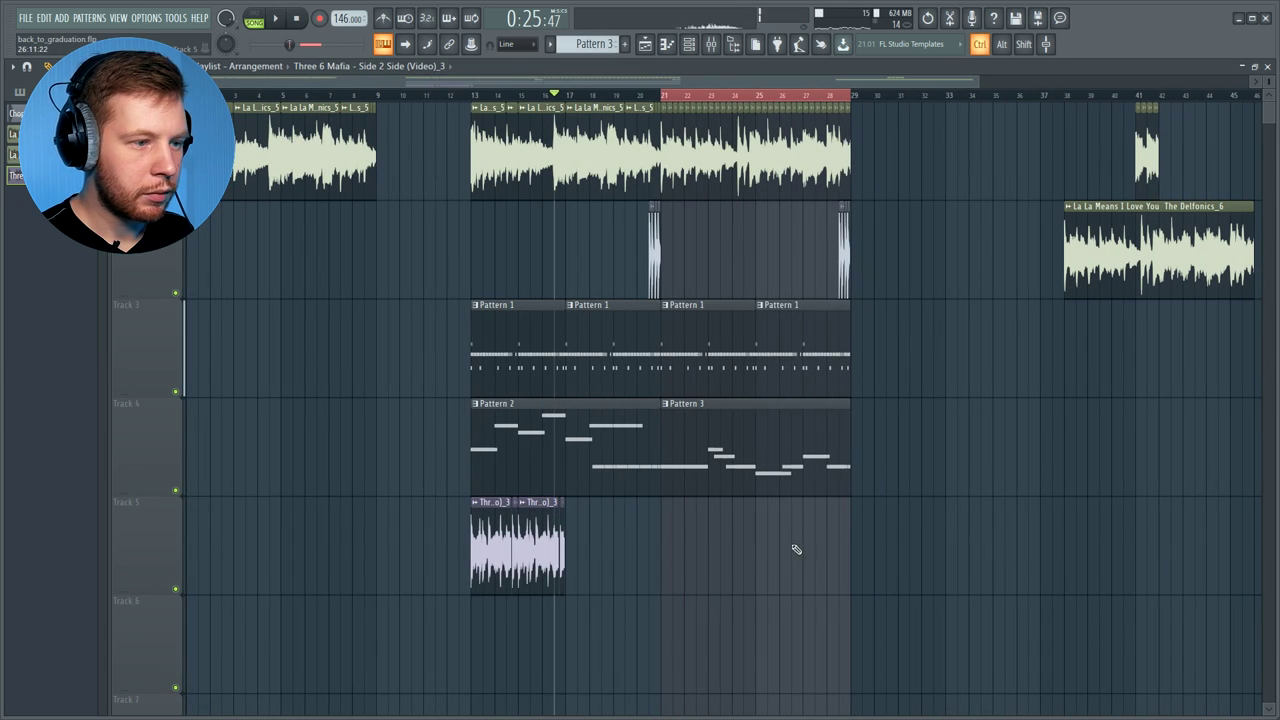
# Duplicate the chopped four-bar Three 6 Mafia phrase into bars 17 to 21 and deselect it
pyautogui.moveTo(791, 549)
pyautogui.keyDown('ctrl'); pyautogui.mouseDown()
pyautogui.moveTo(493, 531)
pyautogui.moveTo(589, 542)
pyautogui.mouseUp(); pyautogui.keyUp('ctrl')
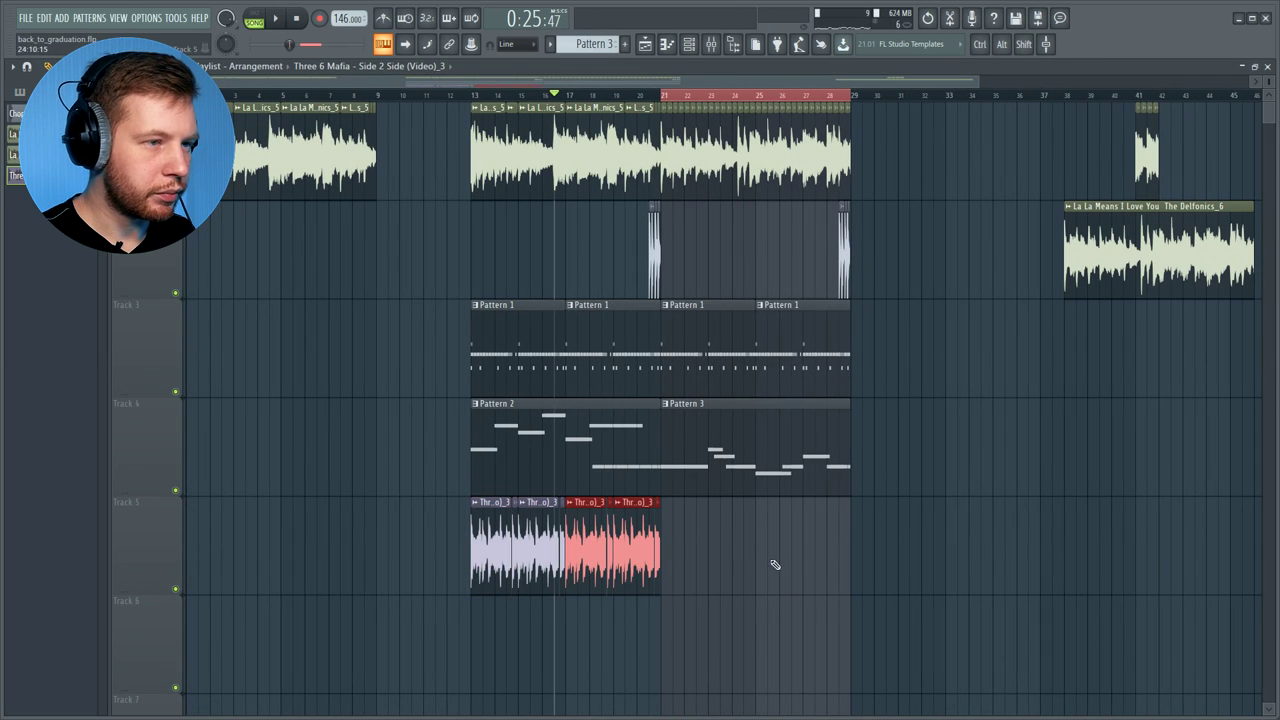
pyautogui.keyDown('ctrl'); pyautogui.click(751, 563); pyautogui.keyUp('ctrl')
pyautogui.keyDown('ctrl'); pyautogui.scroll(3, 535, 378); pyautogui.keyUp('ctrl')
pyautogui.keyDown('ctrl'); pyautogui.scroll(-3, 536, 378); pyautogui.keyUp('ctrl')
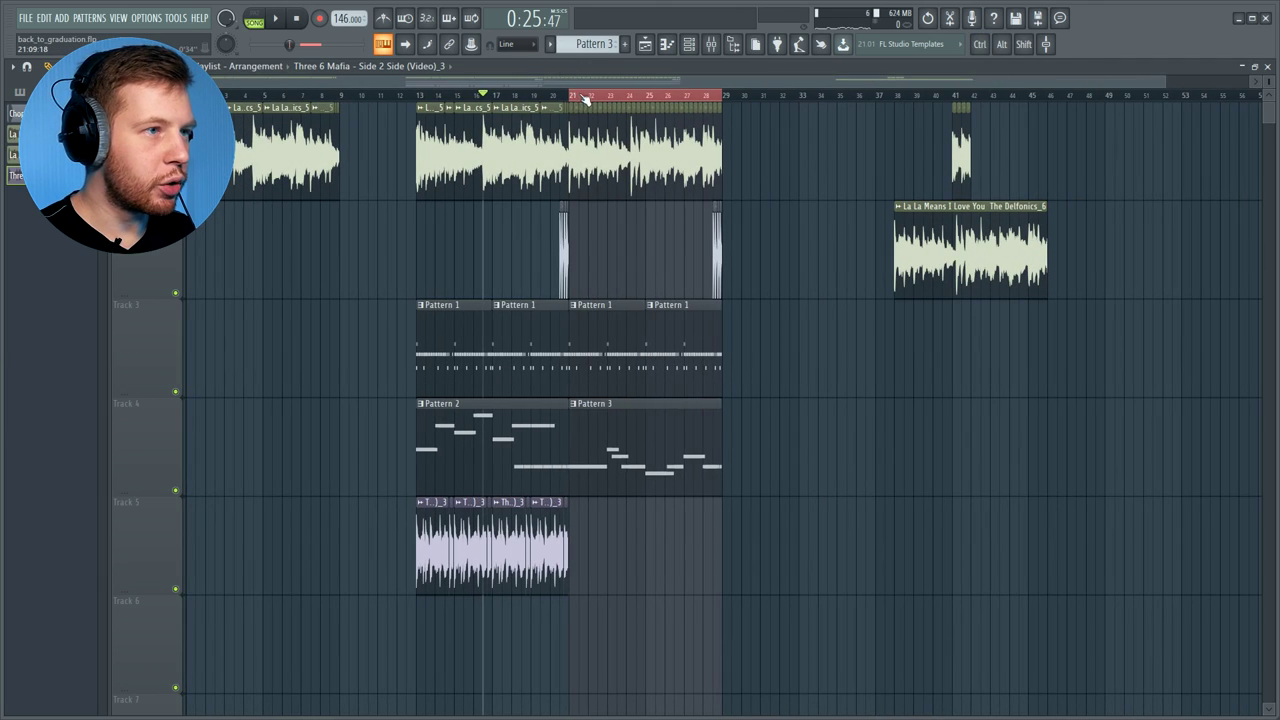
# Set the loop to bars 13 to 29 and audition the soloed drum bus with A1StereoControl's GROUP Stereo 150% + SafeBass preset
pyautogui.moveTo(586, 99); pyautogui.dragTo(418, 97)
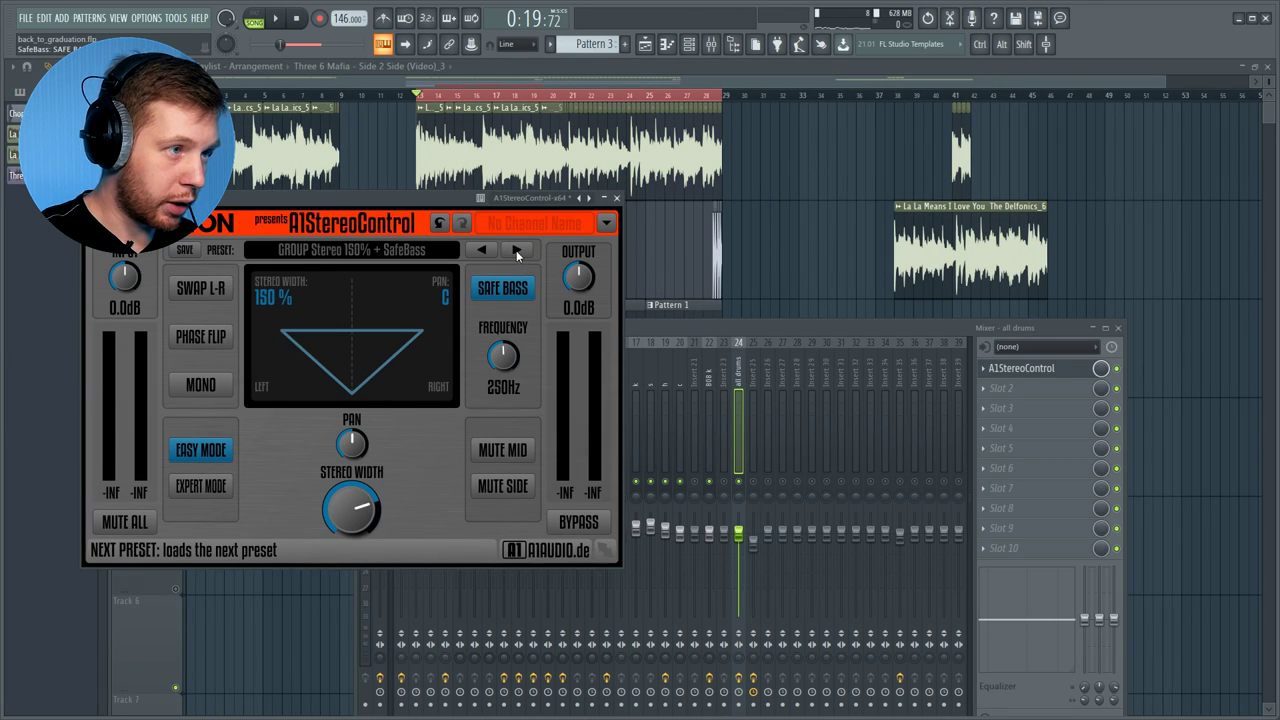
pyautogui.press('space')
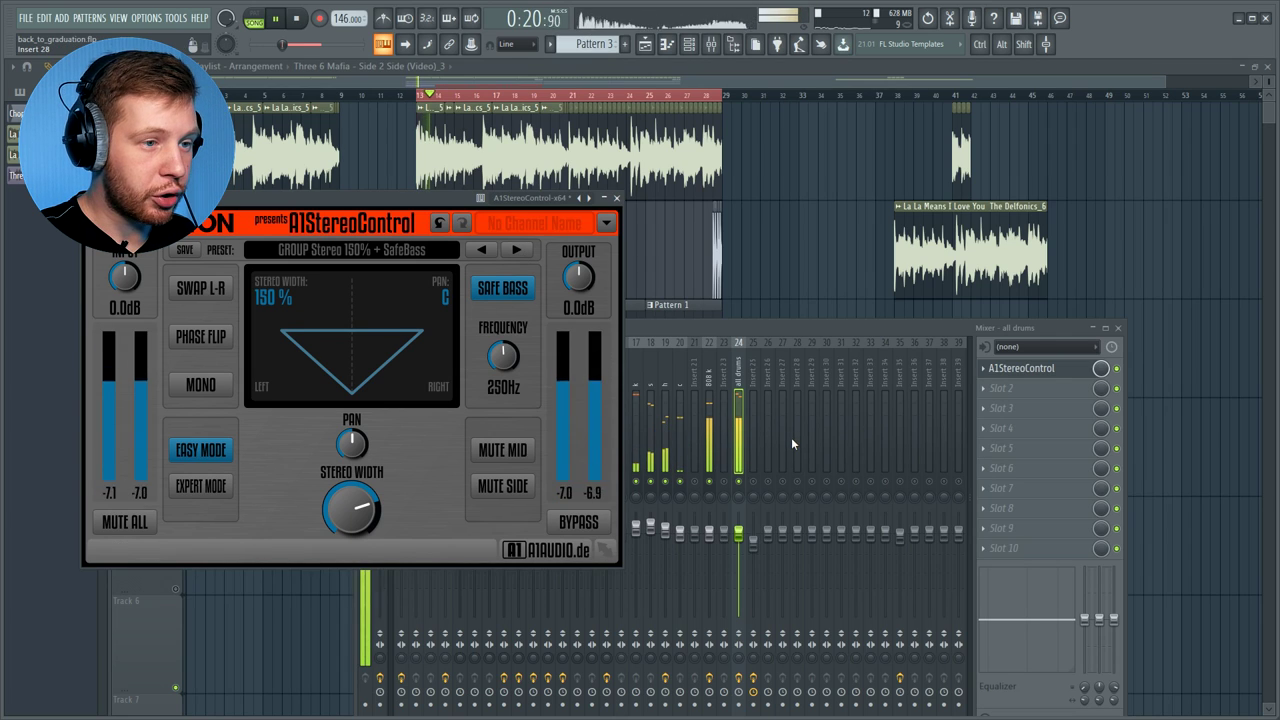
pyautogui.click(745, 491)
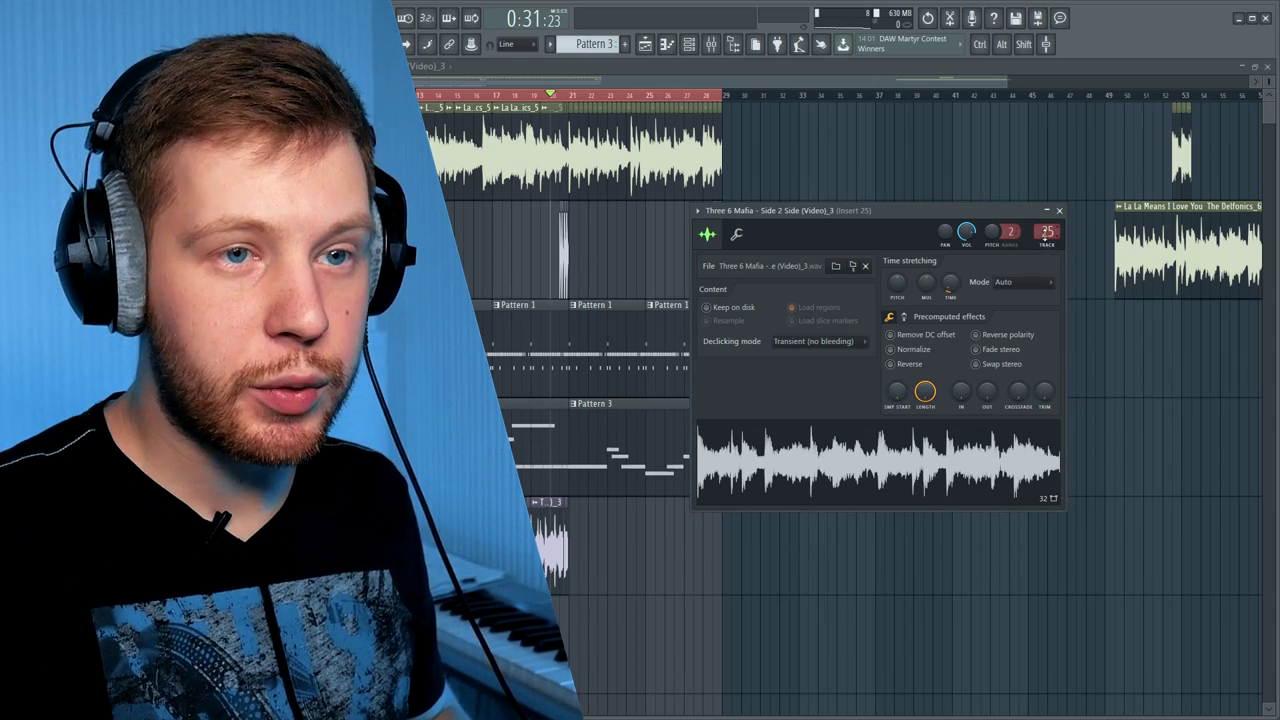
# Load Gross Beat in slot 4 of the Three 6 Mafia sample's mixer track, Insert 25
pyautogui.click(1046, 233)
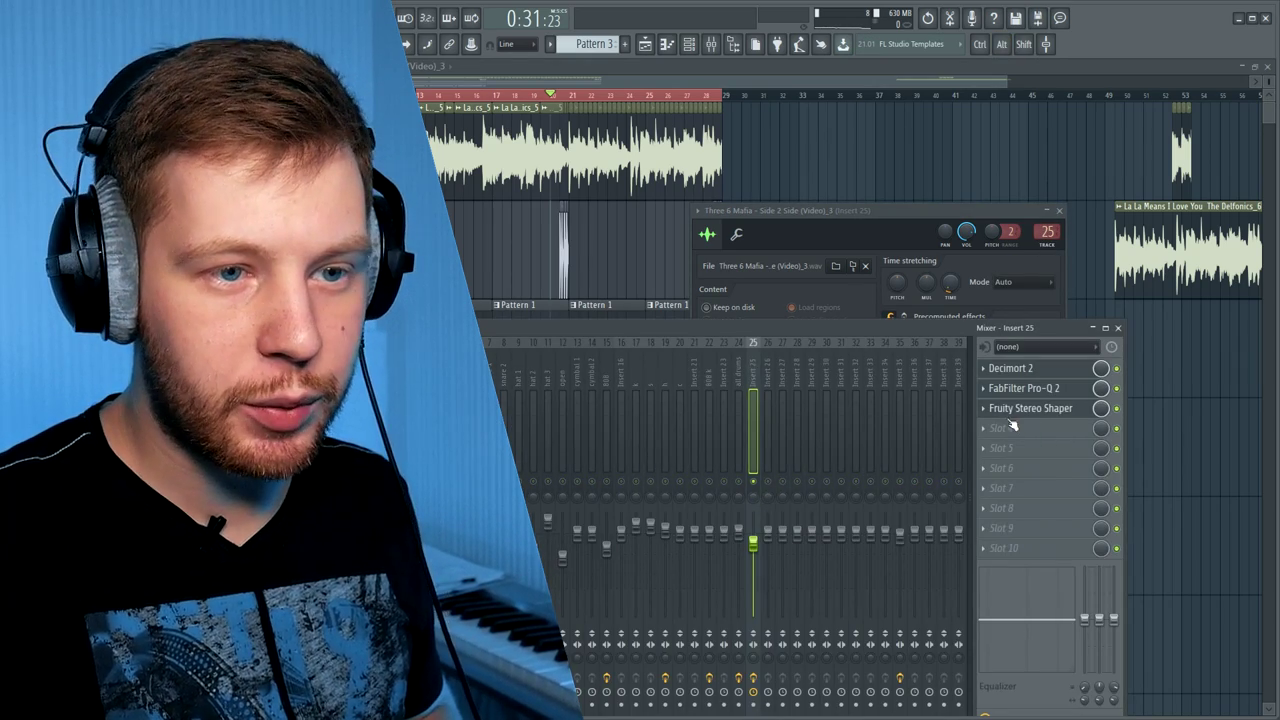
pyautogui.click(1013, 427)
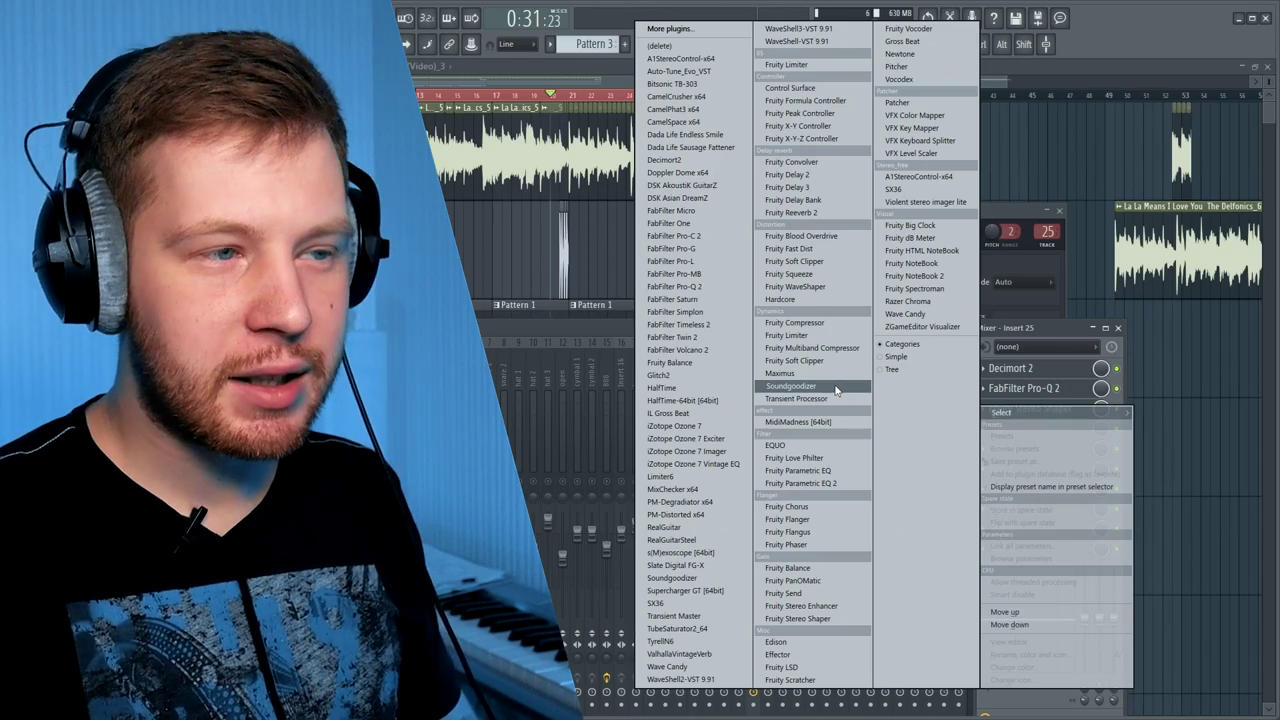
pyautogui.click(622, 330)
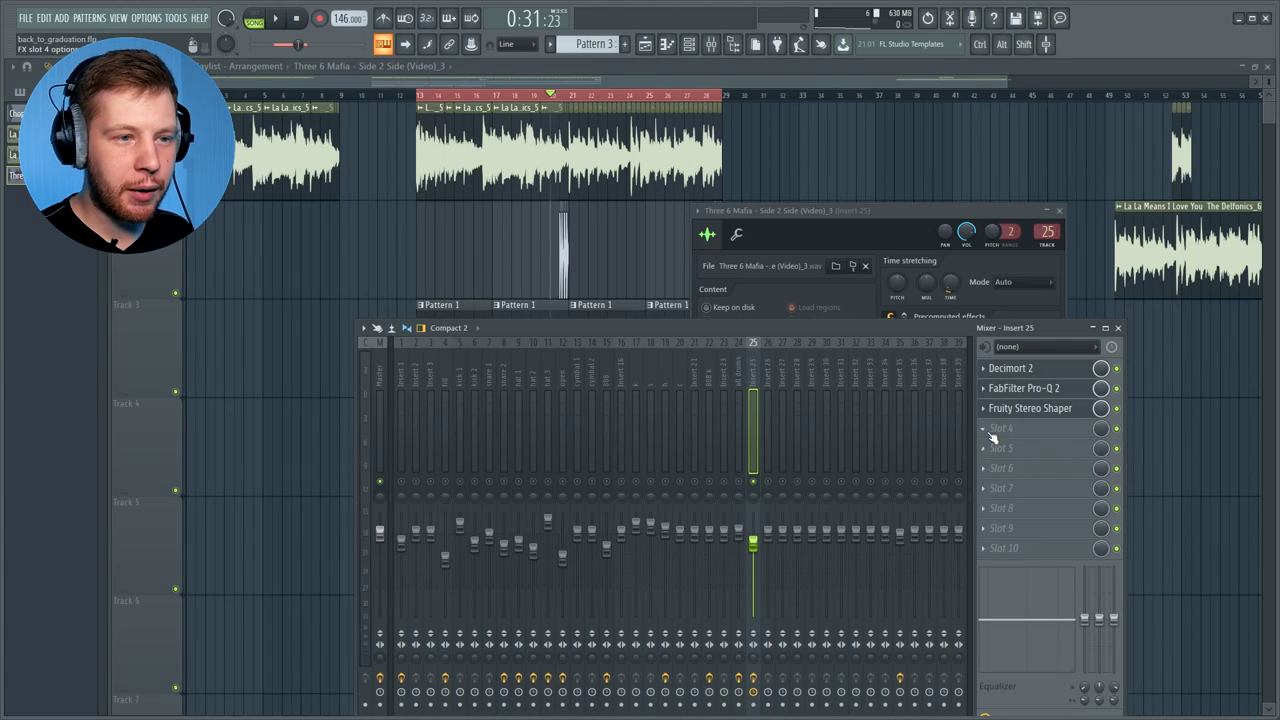
pyautogui.click(993, 449)
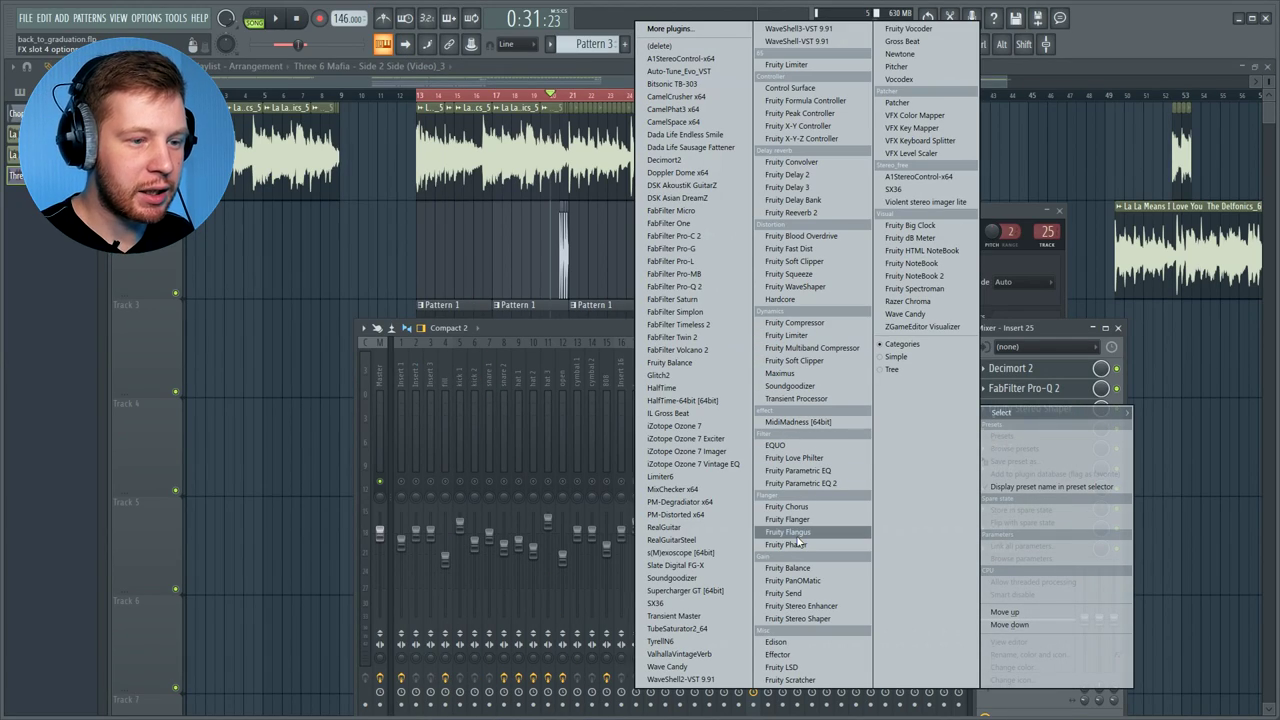
pyautogui.click(902, 41)
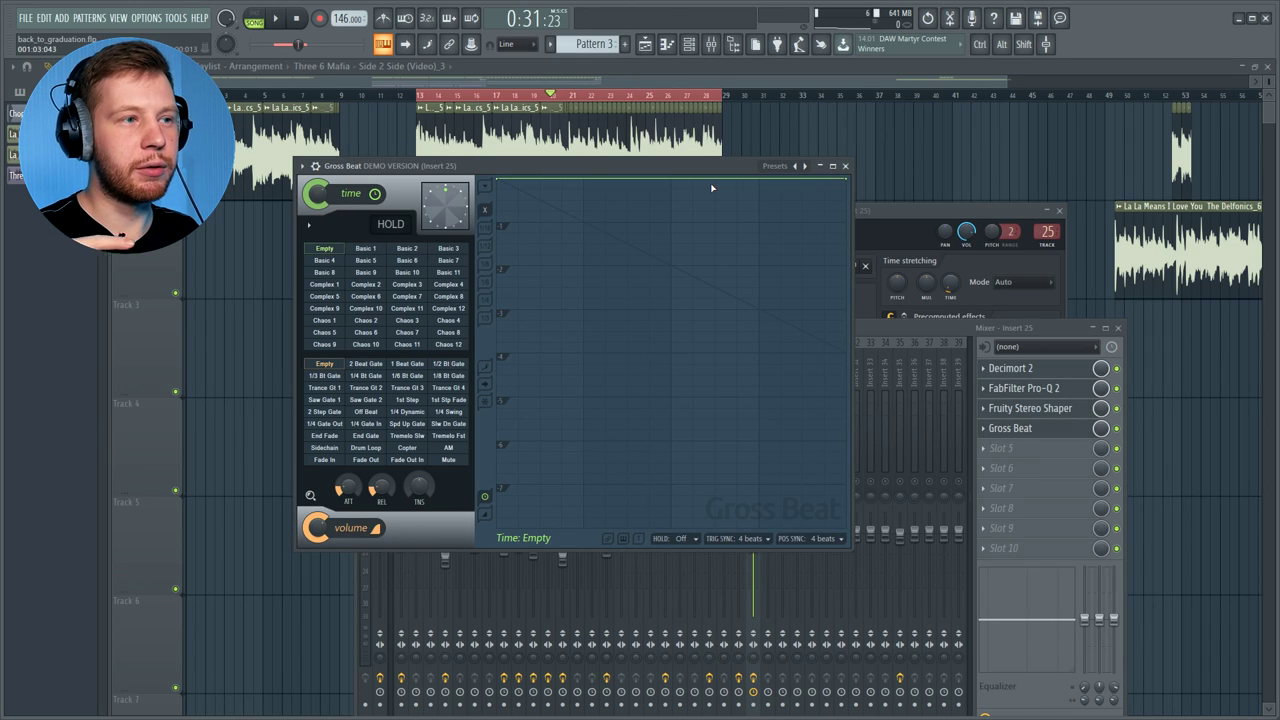
# Load Gross Beat's Nick Mira - Flux preset, audition its time slots and choose Rev, and close the plugin windows
pyautogui.click(806, 174)
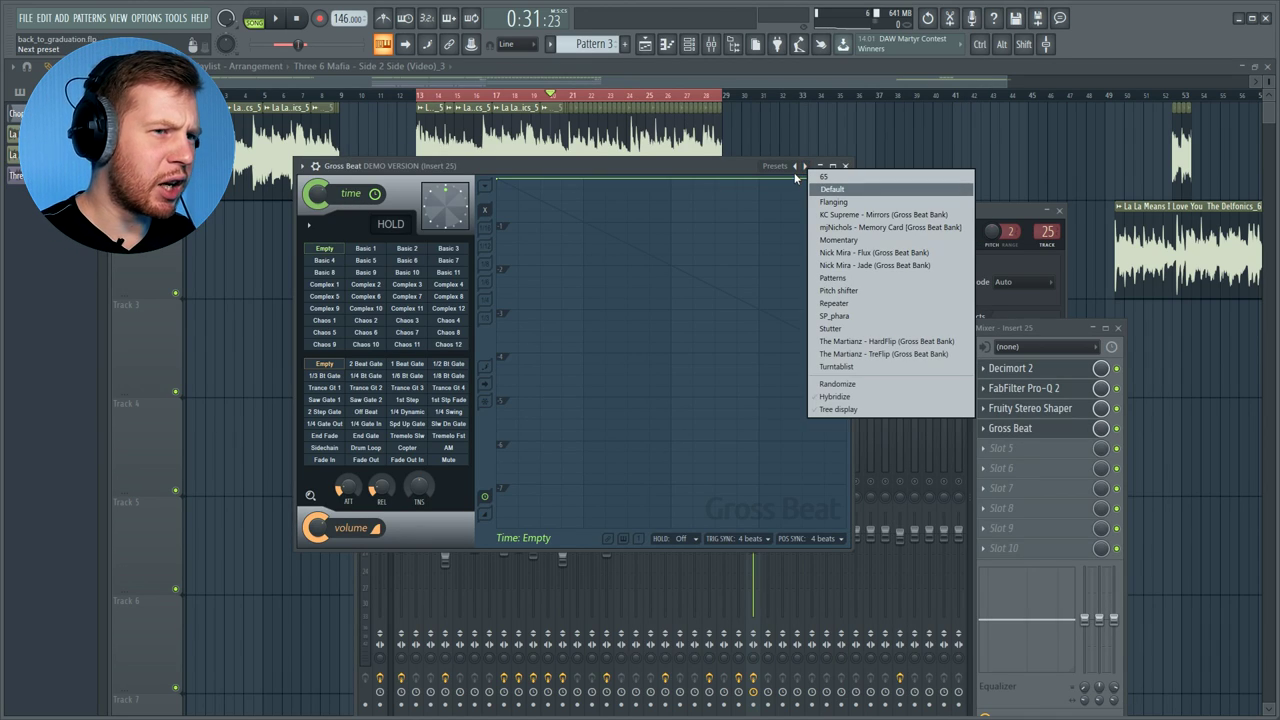
pyautogui.click(874, 252)
pyautogui.click(382, 331)
pyautogui.click(342, 336)
pyautogui.click(340, 321)
pyautogui.click(363, 311)
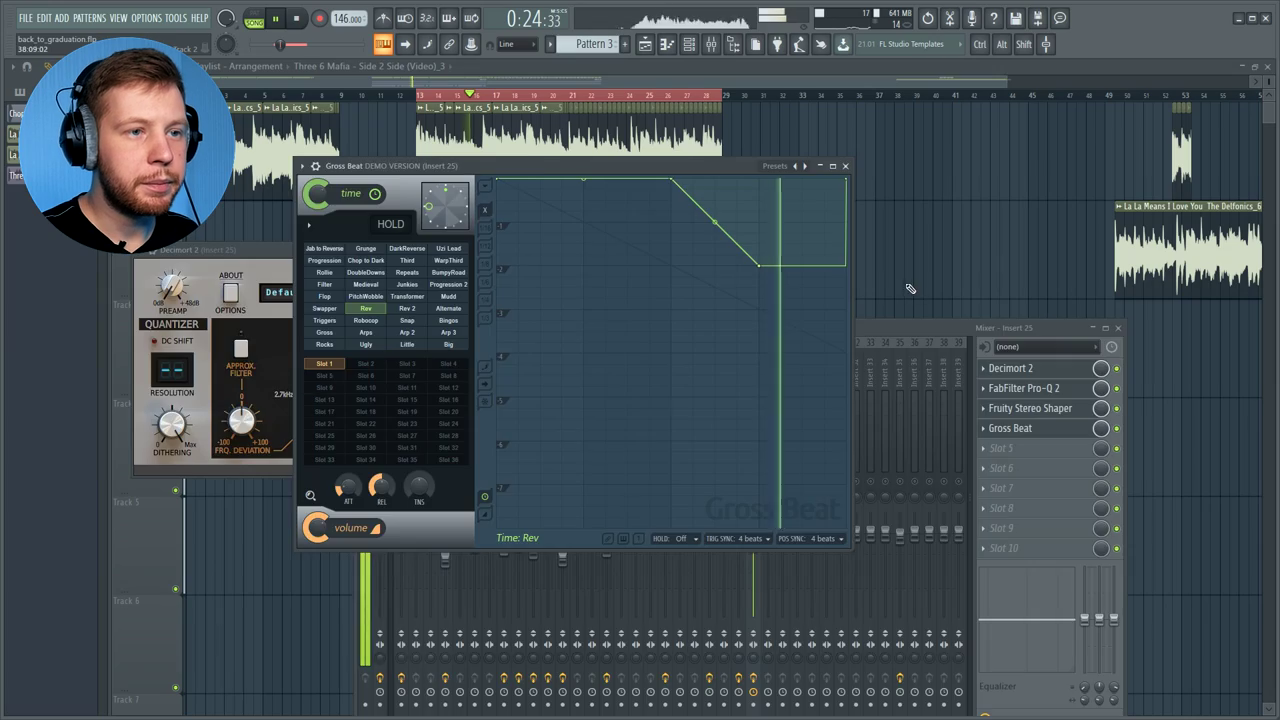
pyautogui.press('F12')
pyautogui.press('space')
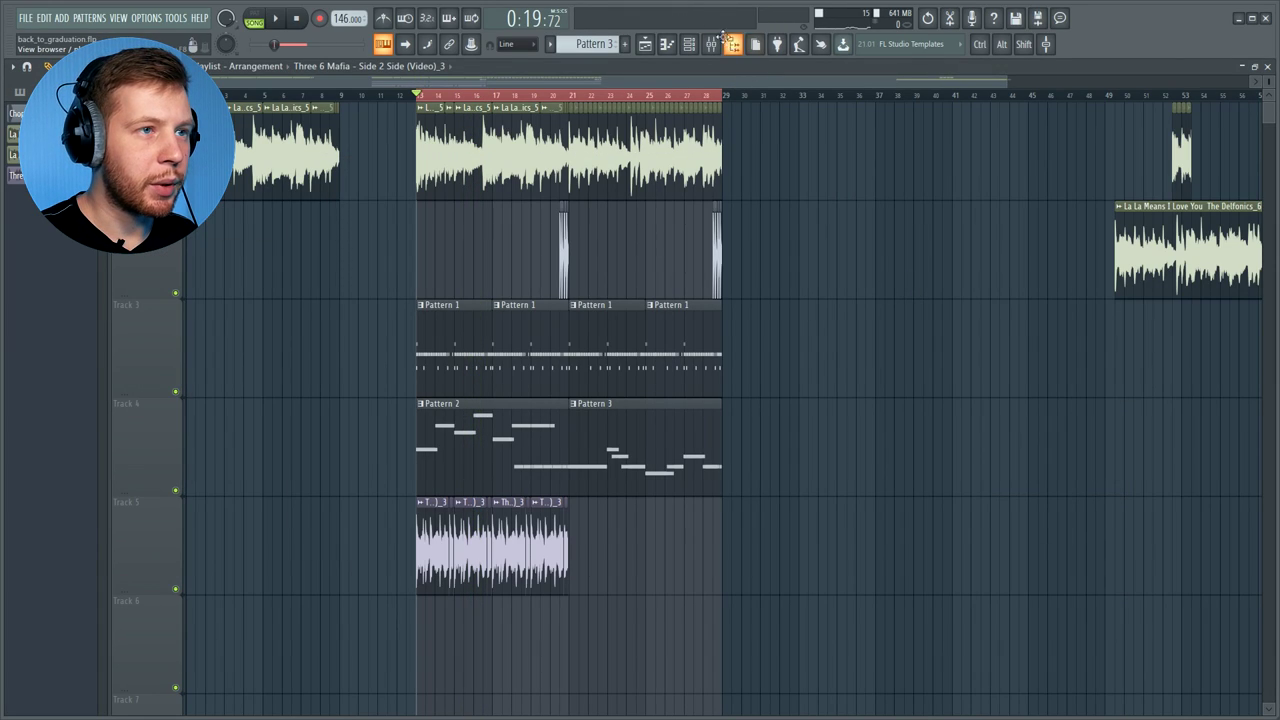
# Play the full mix from bar 13 and check the processed vocal's level against the other tracks
pyautogui.click(711, 43)
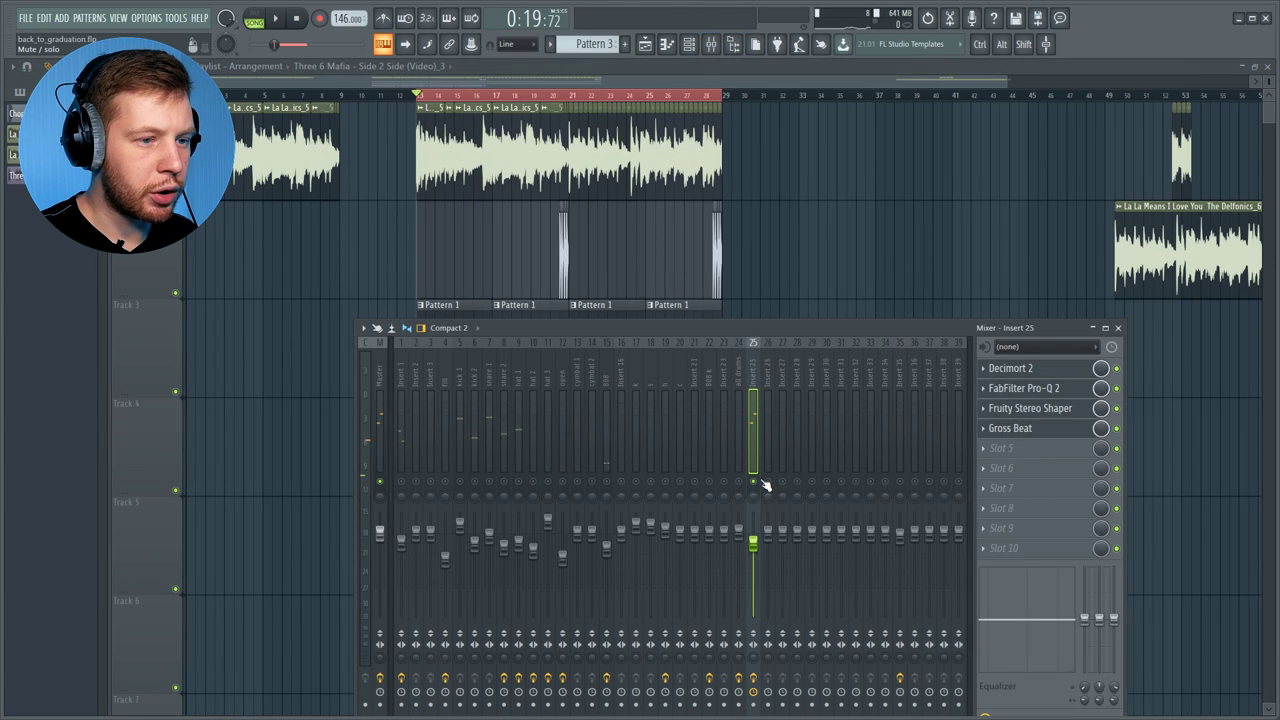
pyautogui.press('space')
pyautogui.press('F9')
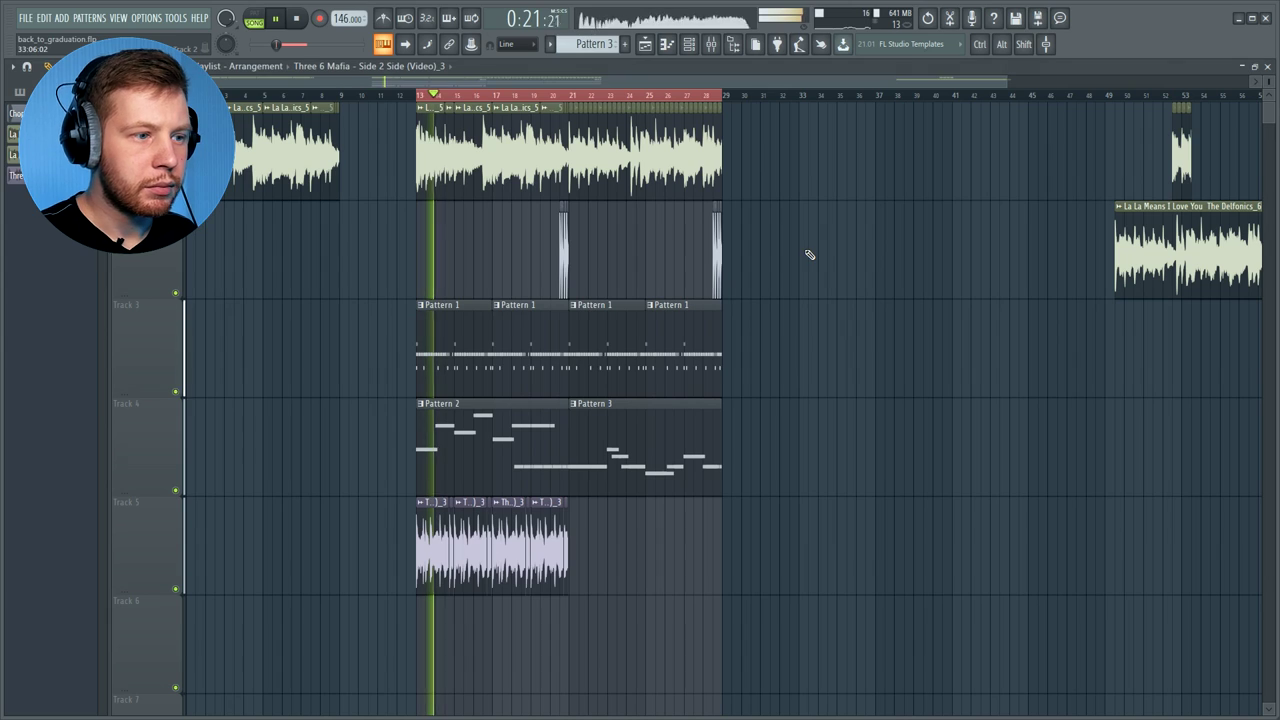
pyautogui.click(711, 43)
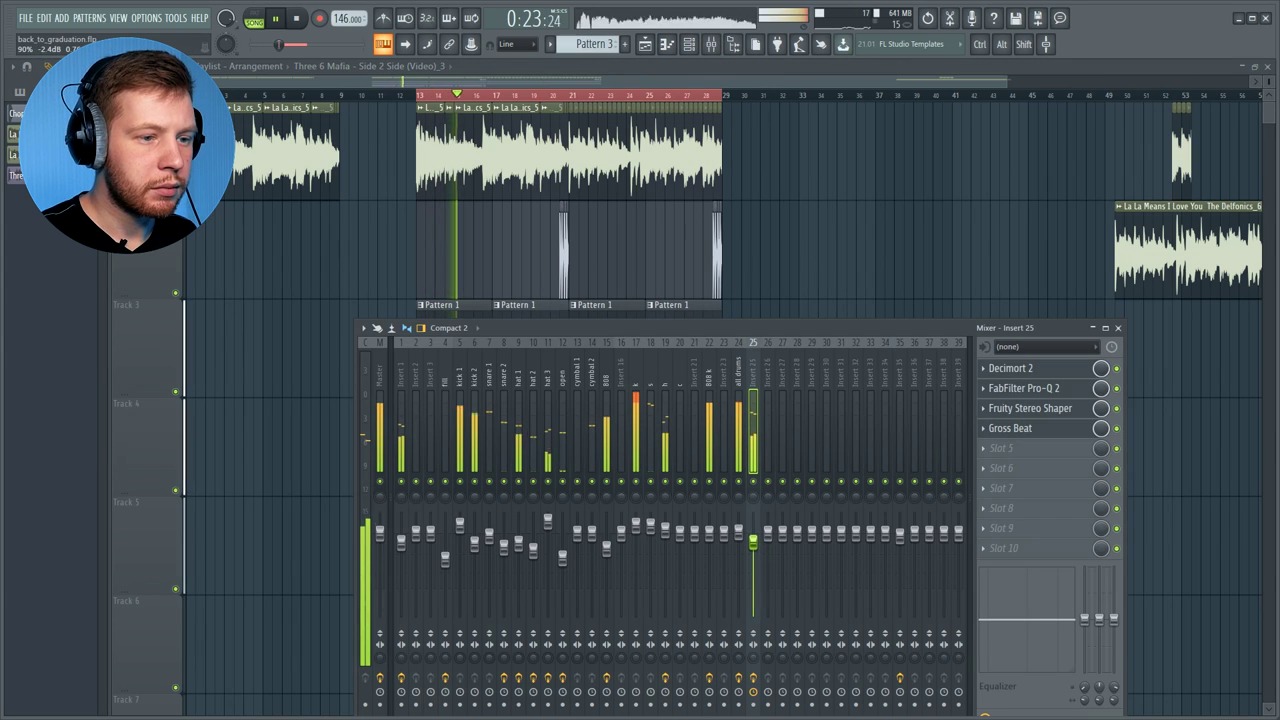
# Delete the original arrangement clips in bars 13 to 29 and clear the time selection
pyautogui.press('F9')
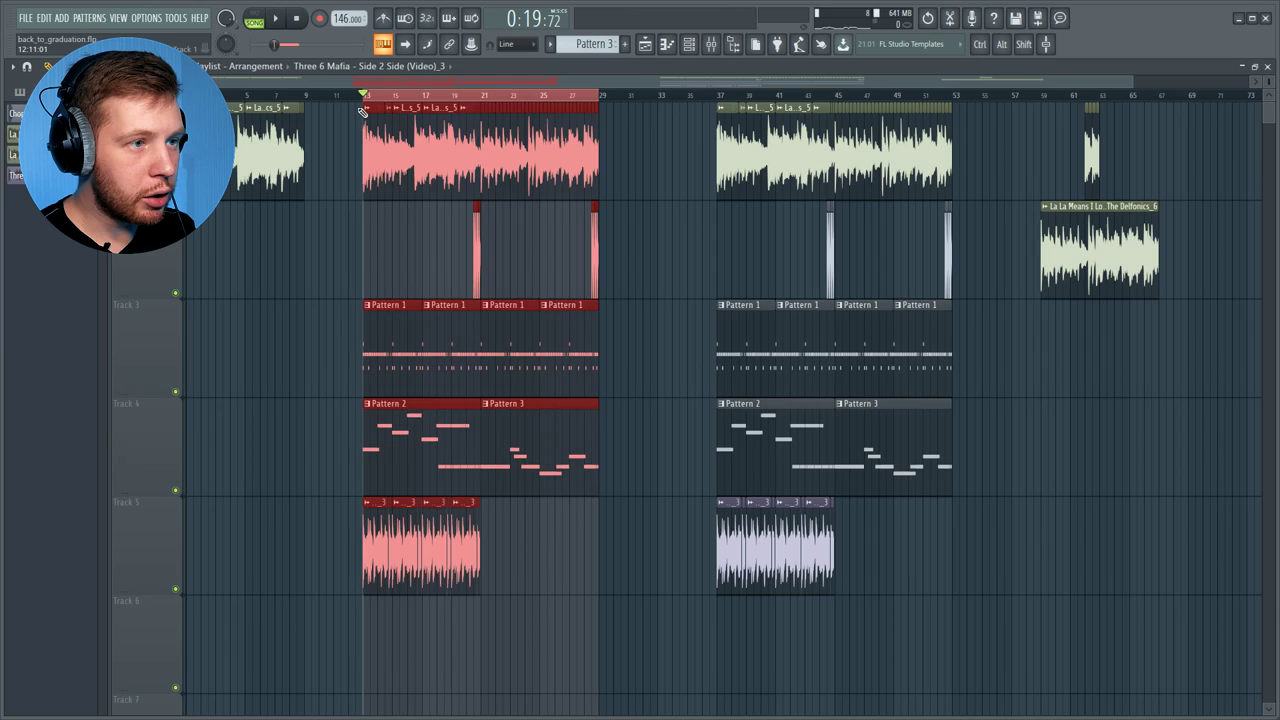
pyautogui.press('Delete')
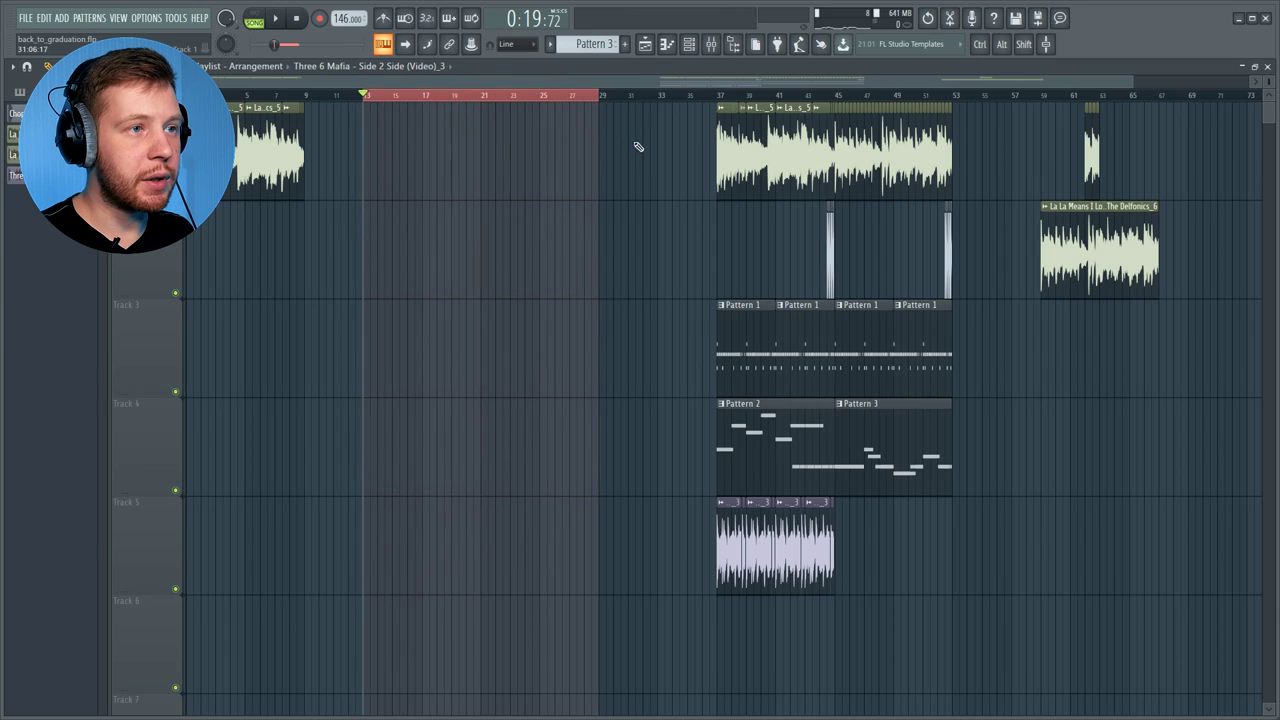
pyautogui.doubleClick(632, 97)
# Copy the Delfonics chops and the fill on the second track from bars 37 to 45 to bar 13
pyautogui.scroll(3, 843, 451)
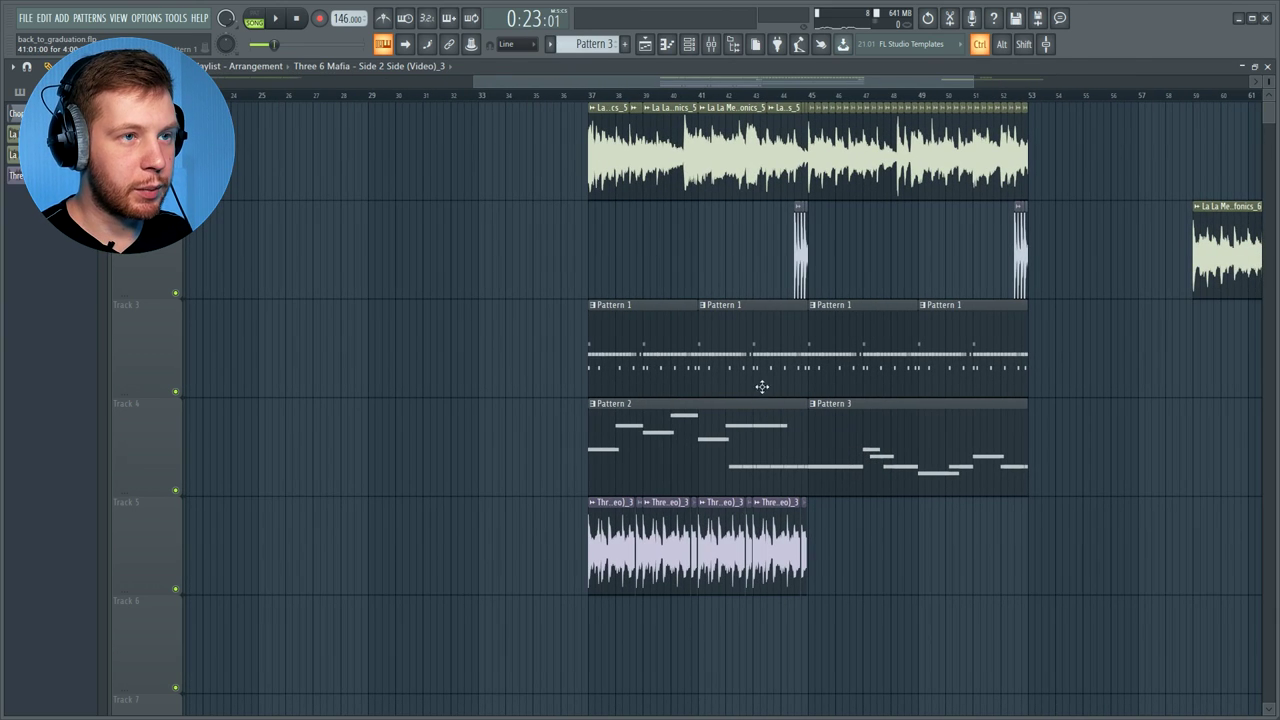
pyautogui.scroll(3, 763, 629)
pyautogui.scroll(-1, 700, 330)
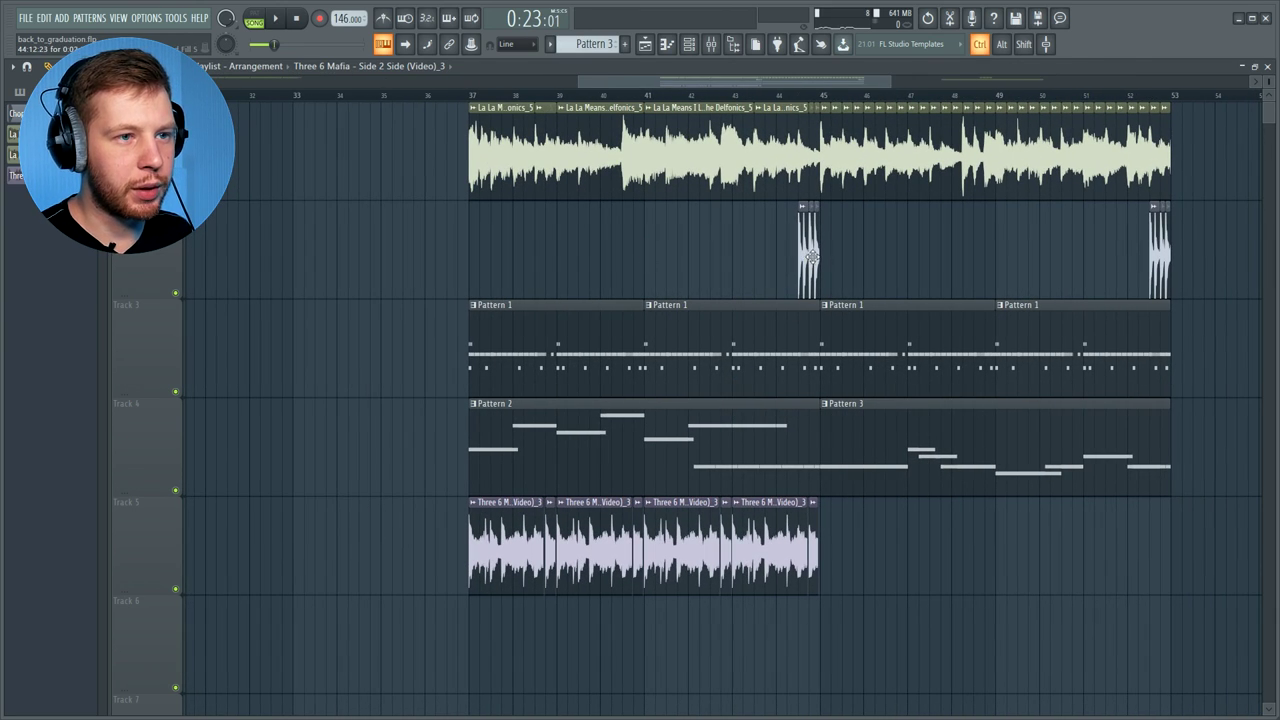
pyautogui.moveTo(466, 130); pyautogui.dragTo(815, 250)
pyautogui.scroll(-2, 566, 247)
pyautogui.moveTo(606, 180); pyautogui.dragTo(413, 188)
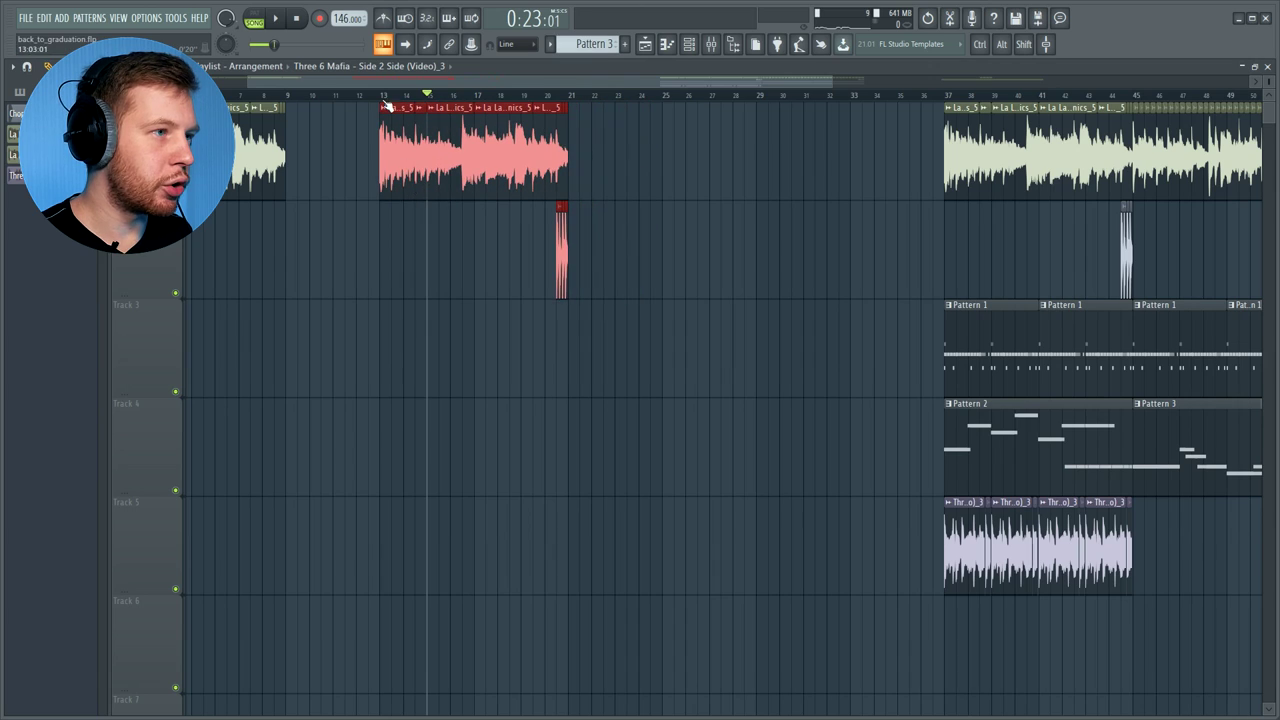
# Duplicate the copied Delfonics chops and fill into bars 21 to 29 and deselect them
pyautogui.click(433, 292)
pyautogui.moveTo(709, 303); pyautogui.dragTo(402, 145)
pyautogui.hotkey('ctrl', 'b')
pyautogui.keyDown('ctrl'); pyautogui.click(677, 277); pyautogui.keyUp('ctrl')
# Copy two Pattern 1 drum clips from the bar 37 section into bars 13 to 21 on the third track
pyautogui.moveTo(1019, 377); pyautogui.dragTo(521, 369)
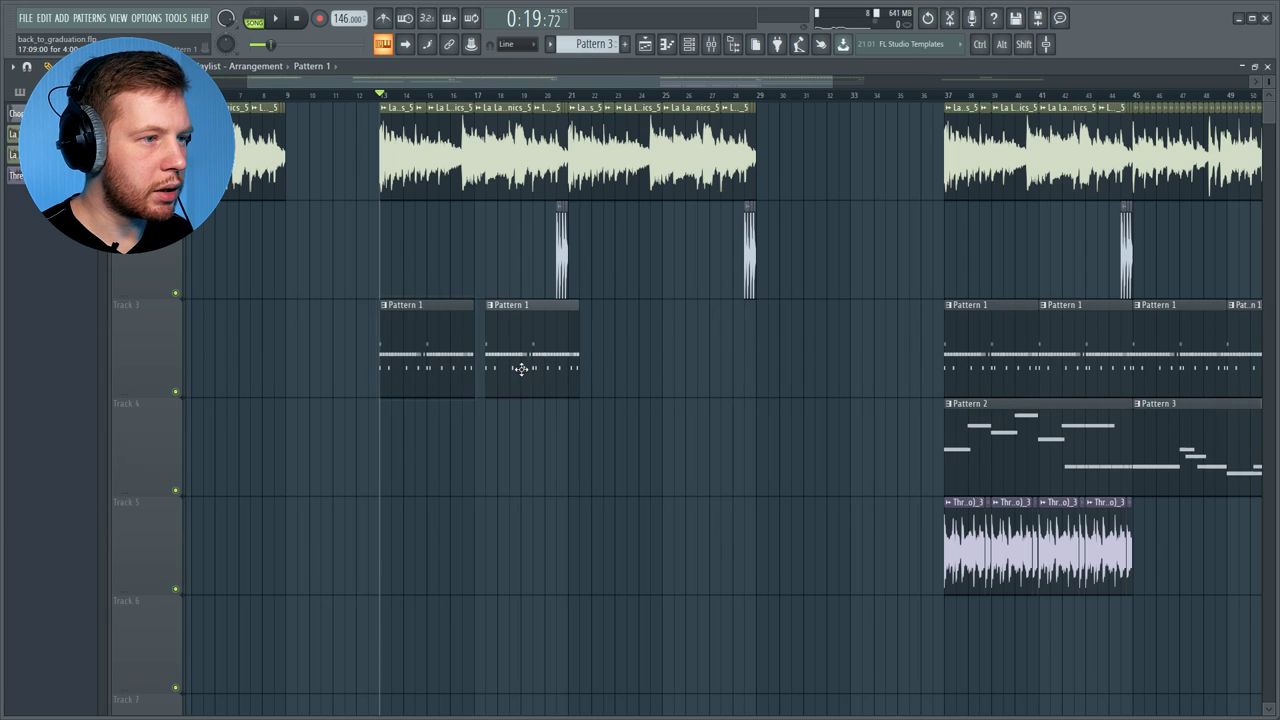
# Add Fruity Parametric EQ 2 to the all drums mixer insert and load its 30Hz + 18kHz cut preset
pyautogui.click(714, 46)
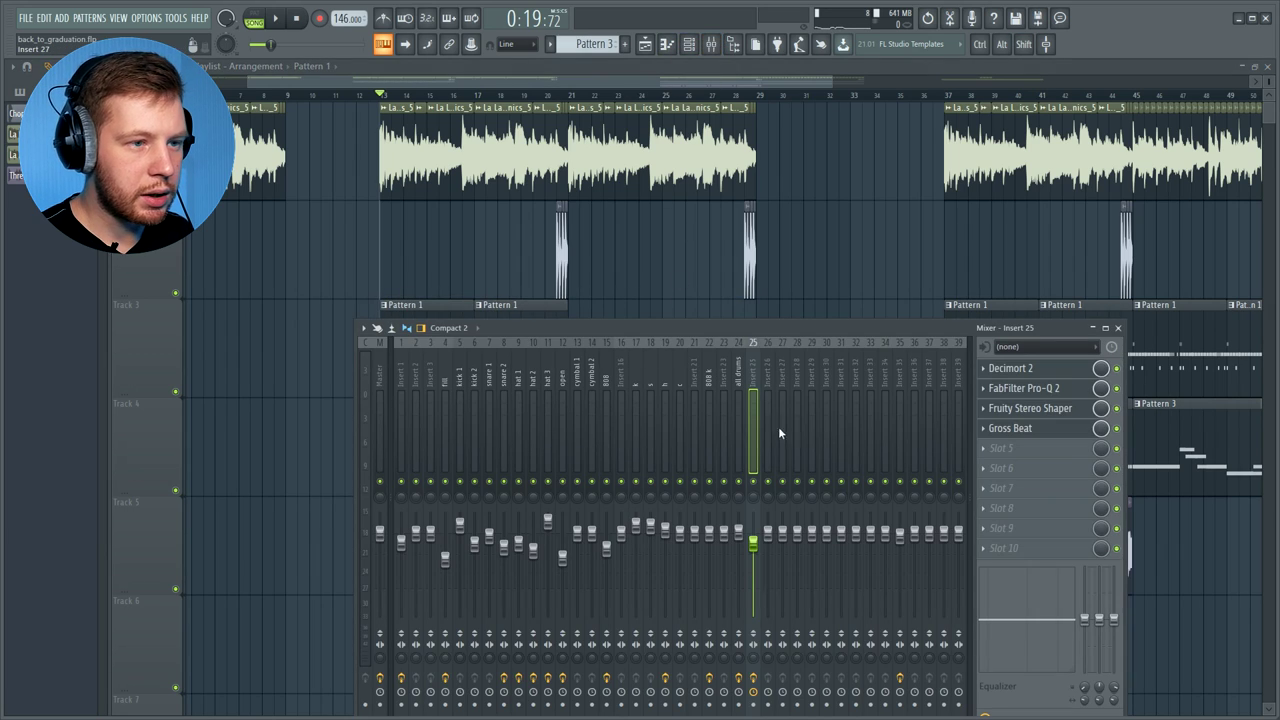
pyautogui.click(738, 376)
pyautogui.click(1020, 426)
pyautogui.moveTo(1010, 412)
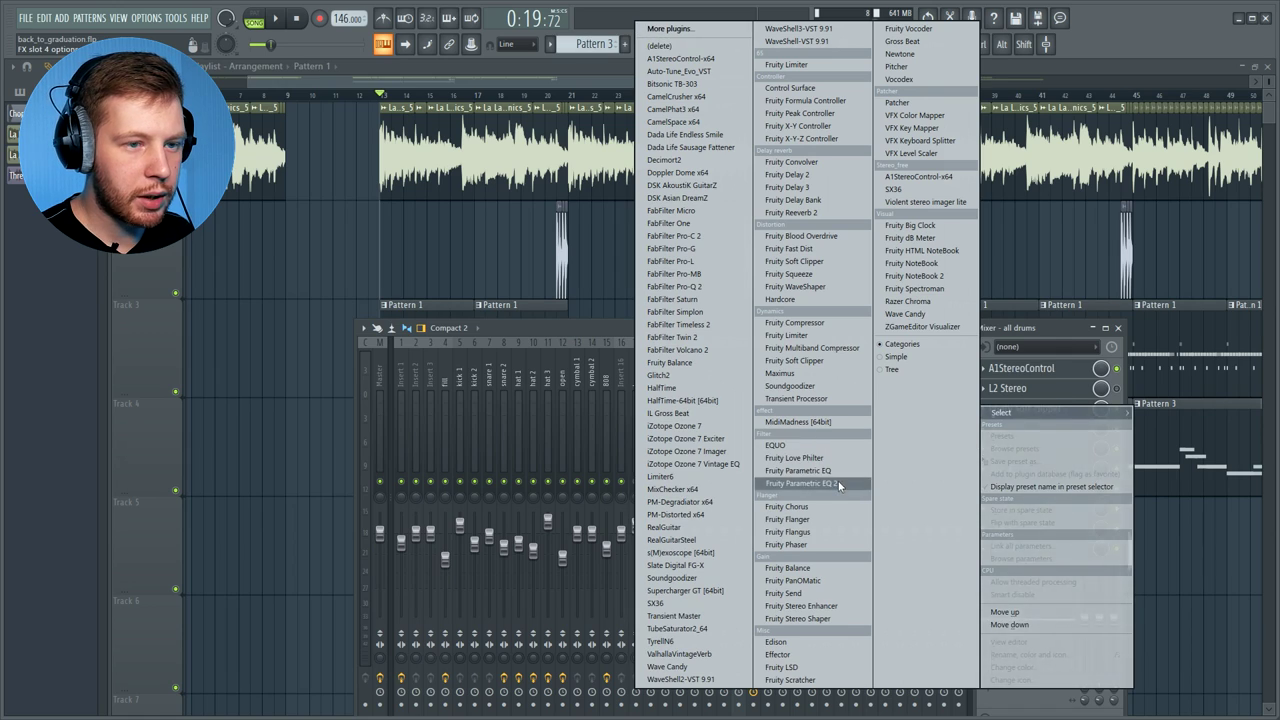
pyautogui.click(839, 483)
pyautogui.rightClick(514, 247)
pyautogui.click(575, 331)
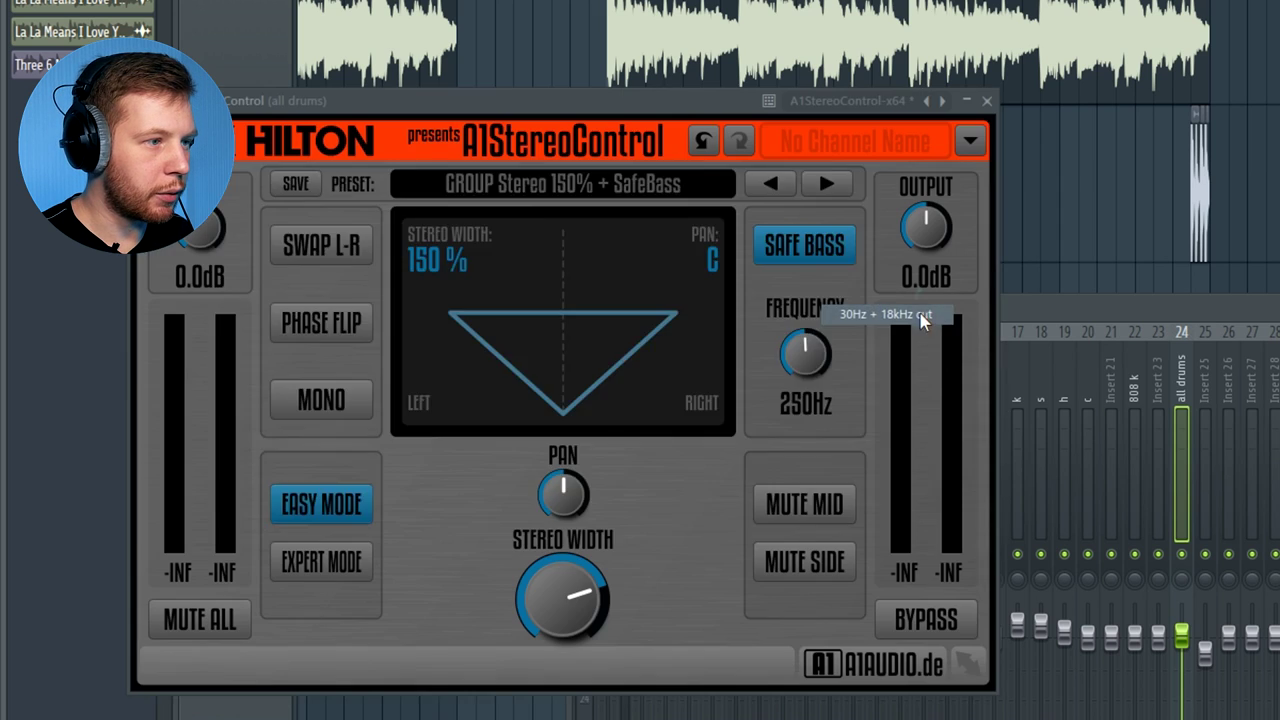
# Narrow the drum EQ's low and high cuts and lower its main level while the beat plays
pyautogui.moveTo(853, 480); pyautogui.dragTo(848, 505)
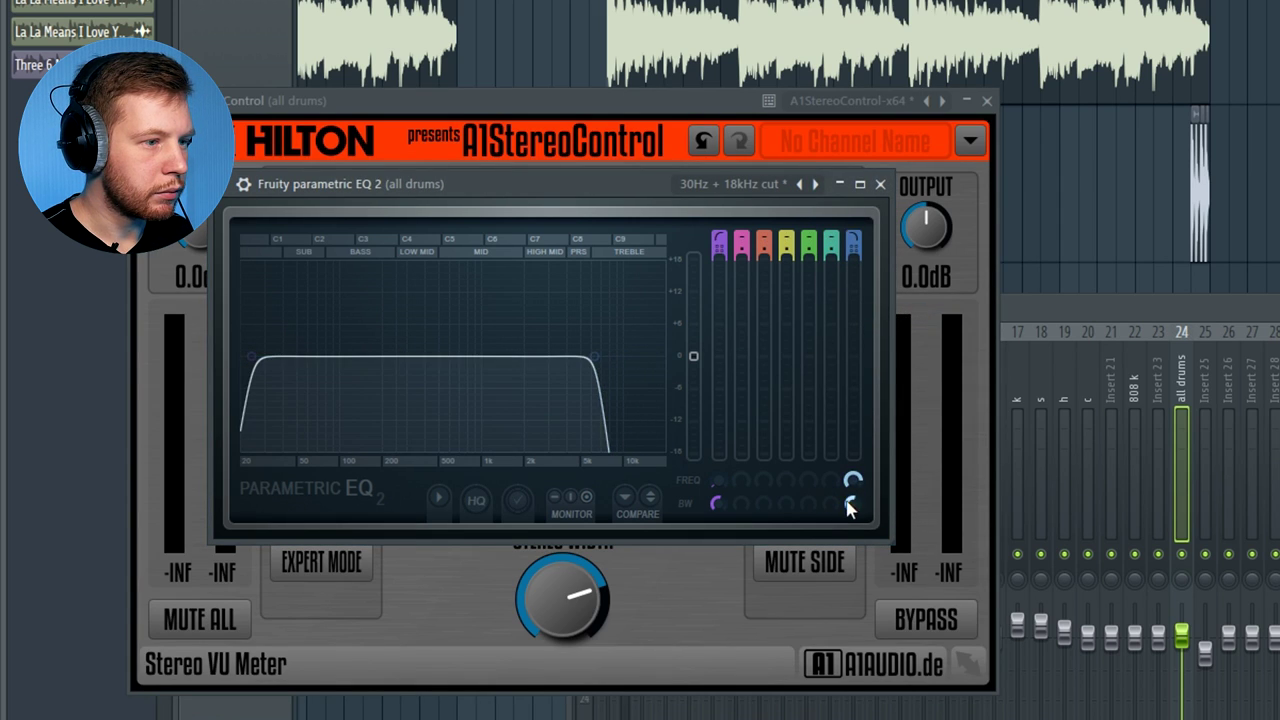
pyautogui.moveTo(719, 500); pyautogui.dragTo(719, 488)
pyautogui.moveTo(705, 387); pyautogui.dragTo(705, 423)
pyautogui.press('space')
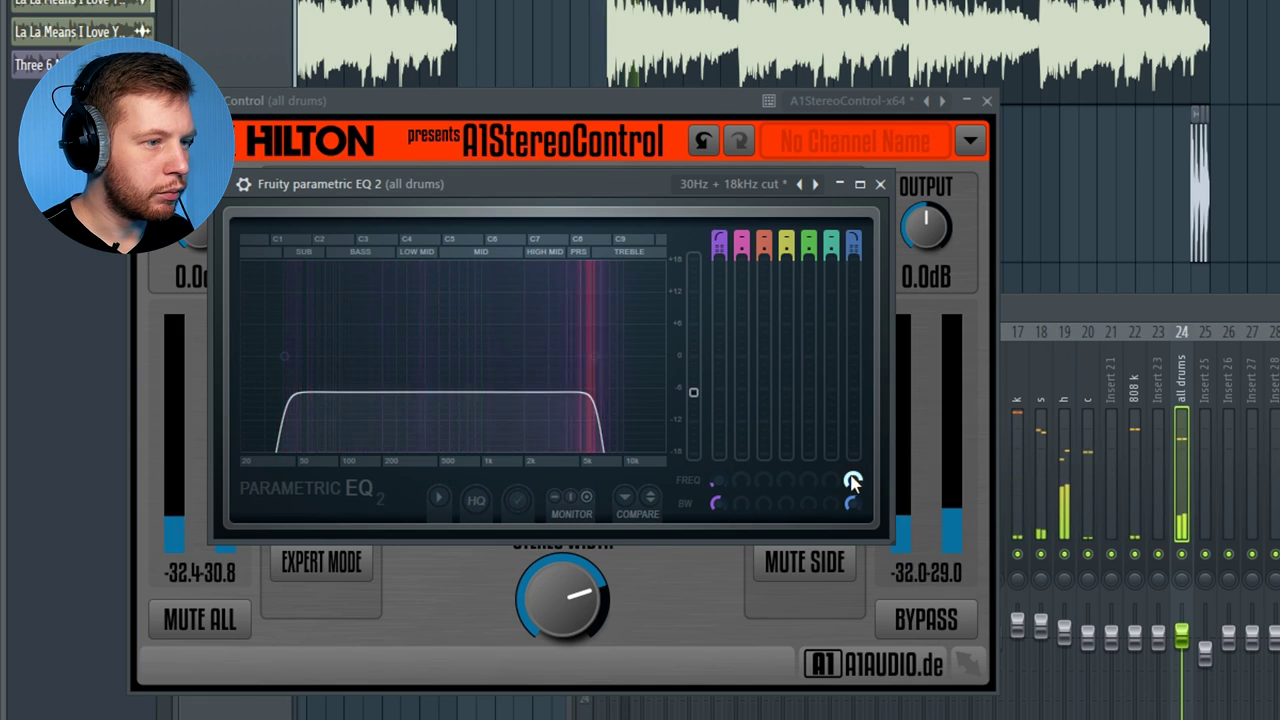
pyautogui.moveTo(853, 481); pyautogui.dragTo(853, 490)
pyautogui.moveTo(717, 482); pyautogui.dragTo(717, 475)
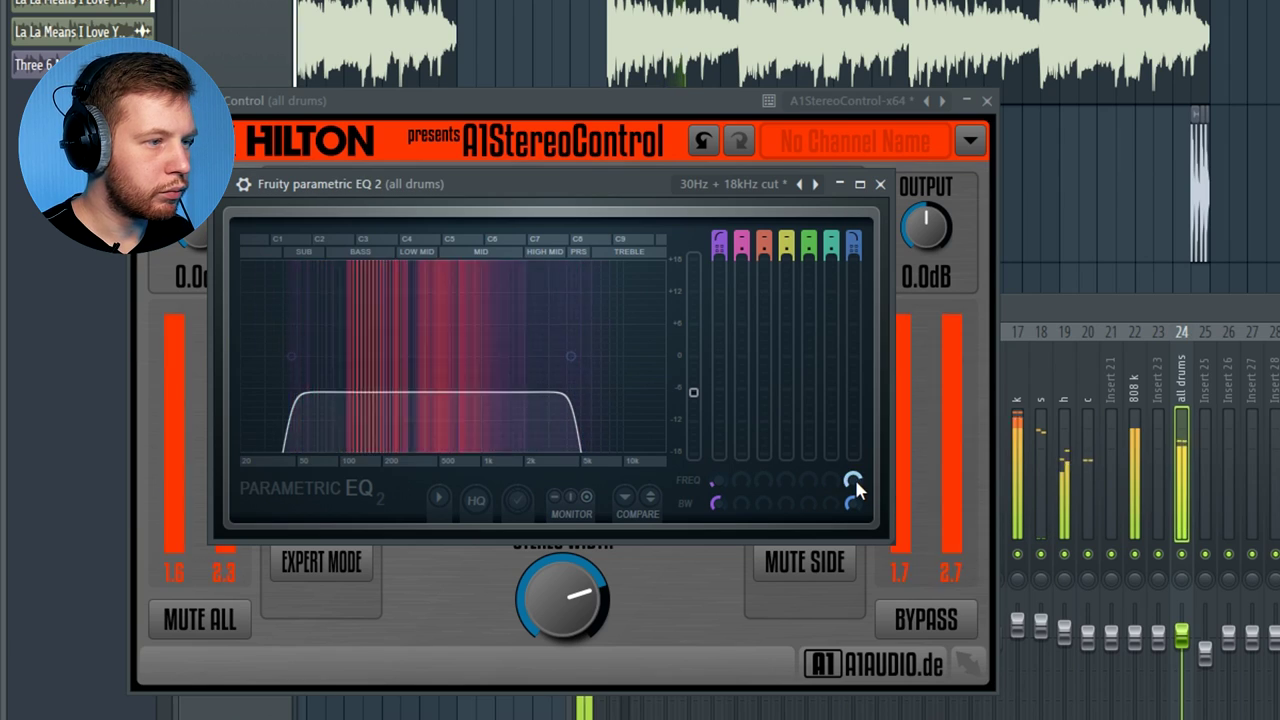
pyautogui.click(1117, 216)
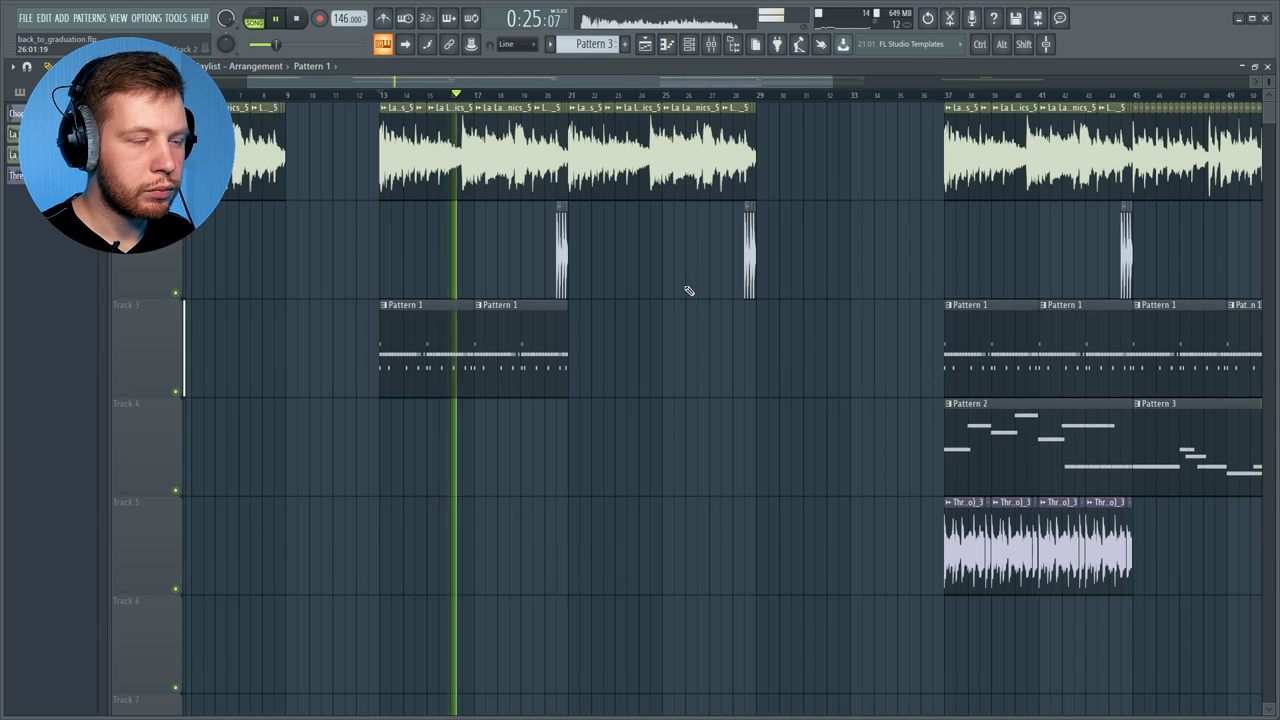
# Create a mix level automation clip for the drum EQ from bar 13 to 52 and drop it to zero from bar 21 onward
pyautogui.moveTo(383, 96); pyautogui.dragTo(1258, 96)
pyautogui.click(711, 44)
pyautogui.rightClick(1102, 429)
pyautogui.click(1157, 517)
pyautogui.press('F9')
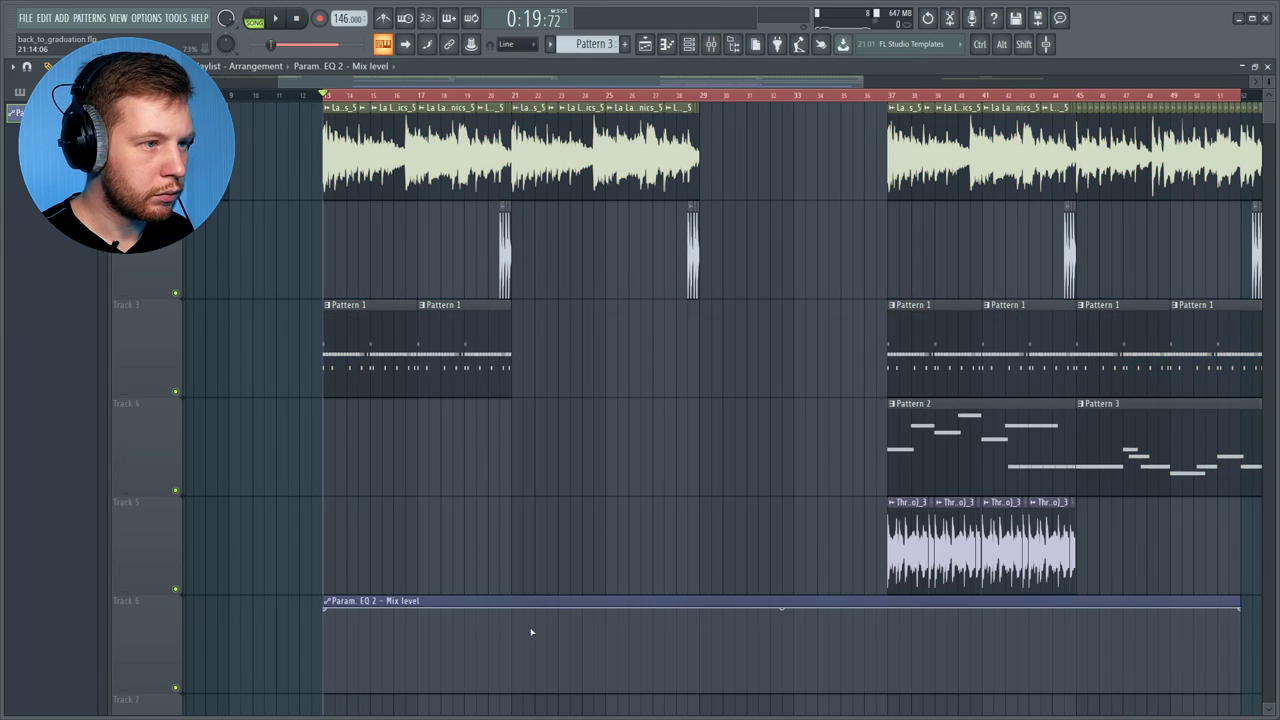
pyautogui.moveTo(511, 609); pyautogui.dragTo(518, 713)
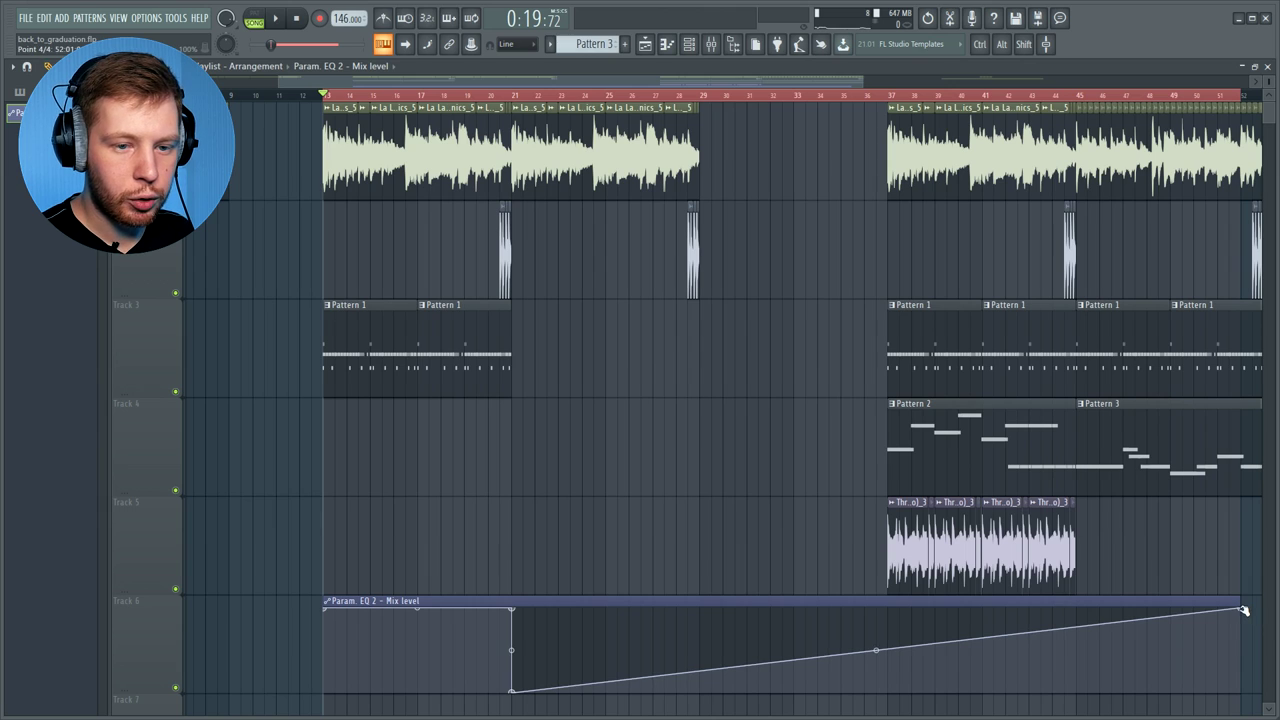
pyautogui.moveTo(1244, 610); pyautogui.dragTo(1243, 700)
# Trim the second Pattern 1 clip so it ends where the fill before bar 21 begins
pyautogui.scroll(4, 629, 337)
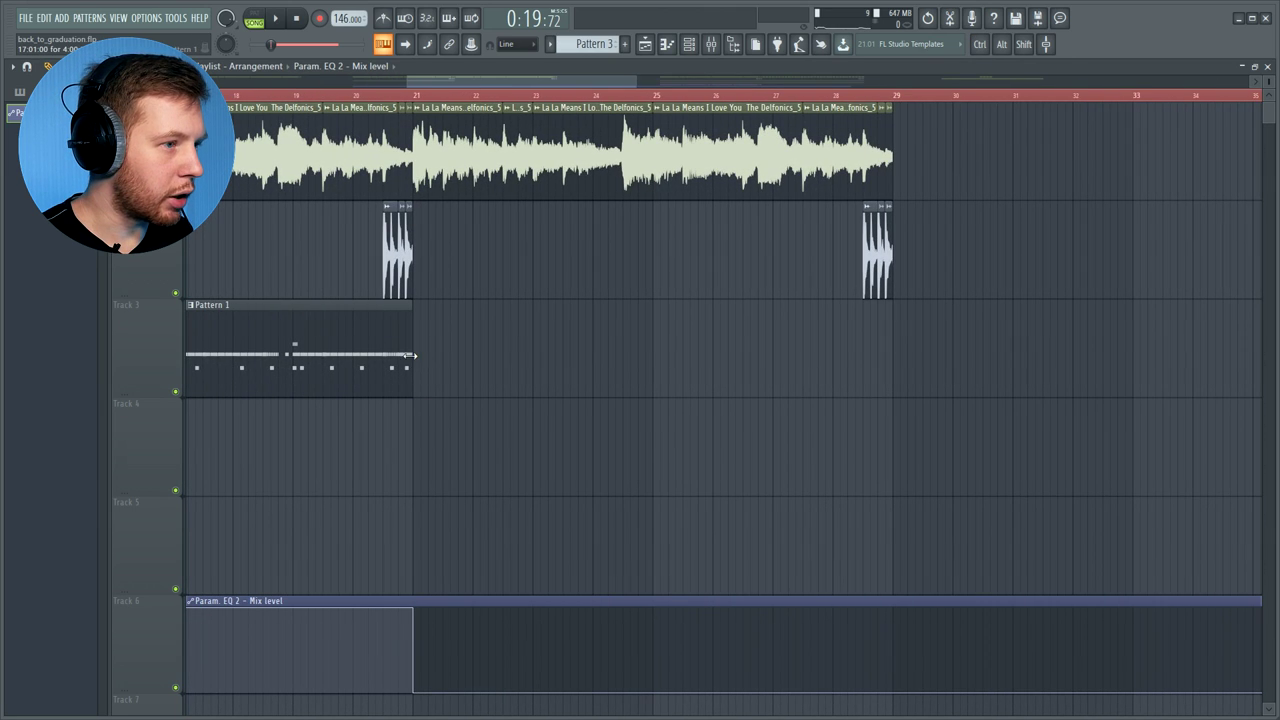
pyautogui.moveTo(410, 356); pyautogui.dragTo(382, 362)
pyautogui.scroll(-4, 440, 377)
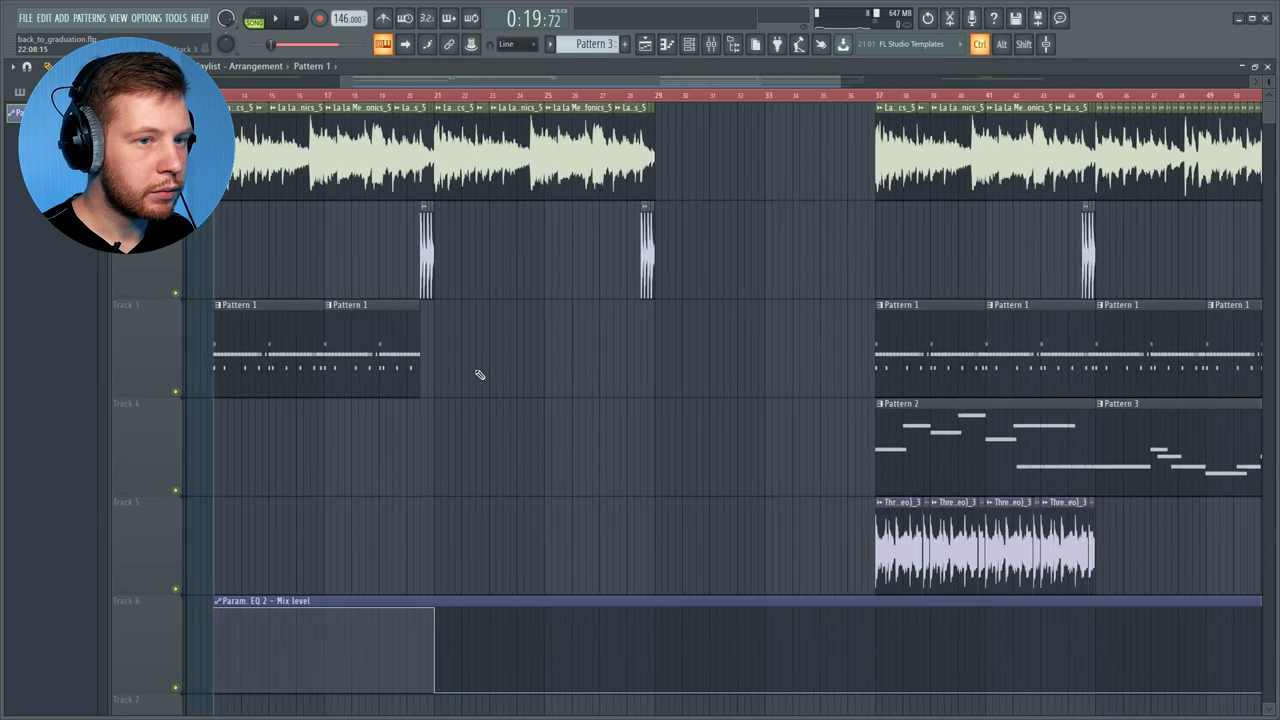
# Move all clips of the bar 37 section 16 bars along to bar 53
pyautogui.moveTo(738, 458); pyautogui.dragTo(502, 460)
pyautogui.moveTo(666, 150); pyautogui.dragTo(1186, 612)
pyautogui.keyDown('ctrl'); pyautogui.keyDown('shift'); pyautogui.click(640, 640); pyautogui.keyUp('shift'); pyautogui.keyUp('ctrl')
pyautogui.moveTo(740, 446); pyautogui.dragTo(990, 446)
pyautogui.keyDown('ctrl'); pyautogui.click(651, 446); pyautogui.keyUp('ctrl')
# Fill bars 21 to 29 with the Pattern 1 and Pattern 2 clips and trim both to end at the fill
pyautogui.moveTo(355, 347); pyautogui.dragTo(473, 347)
pyautogui.moveTo(473, 347); pyautogui.dragTo(532, 347)
pyautogui.scroll(5, 576, 350)
pyautogui.moveTo(574, 352); pyautogui.dragTo(548, 352)
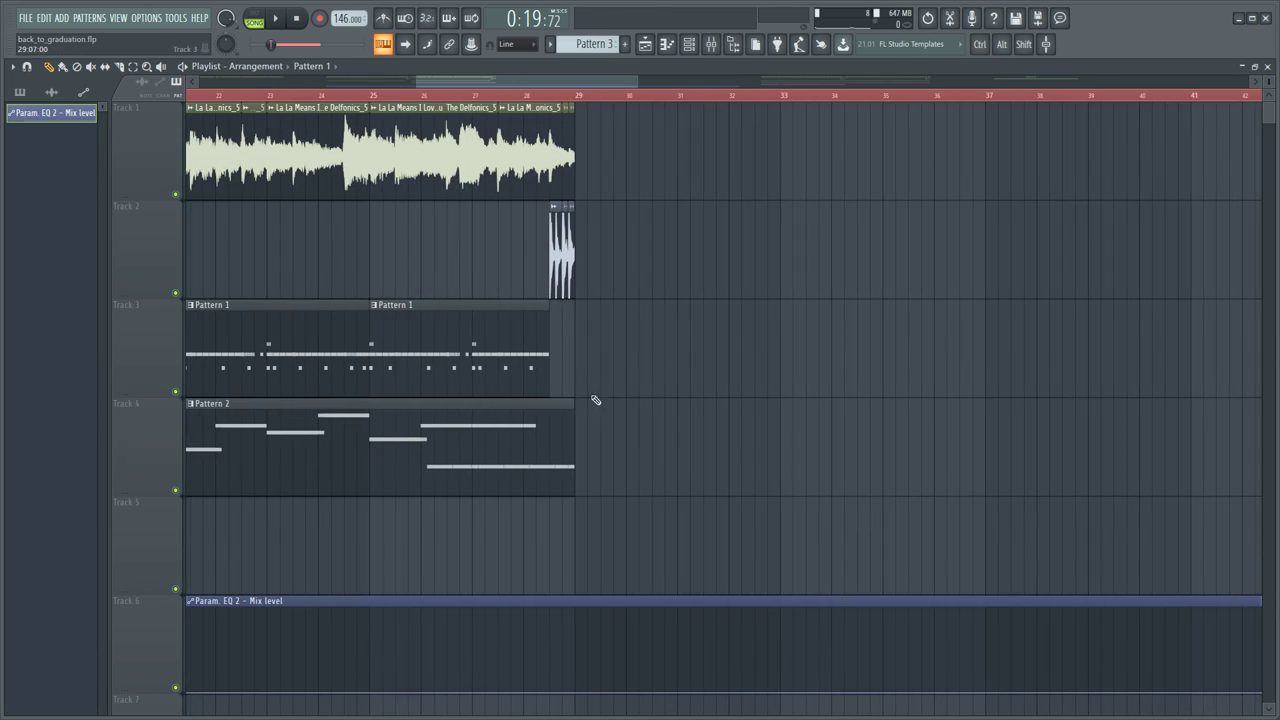
pyautogui.moveTo(574, 450); pyautogui.dragTo(548, 450)
# Copy the second chops section and its fill from bars 61 to 69 to bar 29 and deselect the copy
pyautogui.scroll(-6, 637, 406)
pyautogui.scroll(4, 1180, 300)
pyautogui.moveTo(1186, 297); pyautogui.dragTo(986, 168)
pyautogui.moveTo(1156, 590); pyautogui.dragTo(590, 150)
pyautogui.moveTo(1080, 191); pyautogui.dragTo(1046, 191)
pyautogui.hotkey('ctrl', 'd')
pyautogui.moveTo(1184, 140); pyautogui.dragTo(834, 231)
pyautogui.moveTo(836, 160)
pyautogui.mouseDown()
pyautogui.moveTo(2, 150)
pyautogui.moveTo(502, 180)
pyautogui.mouseUp()
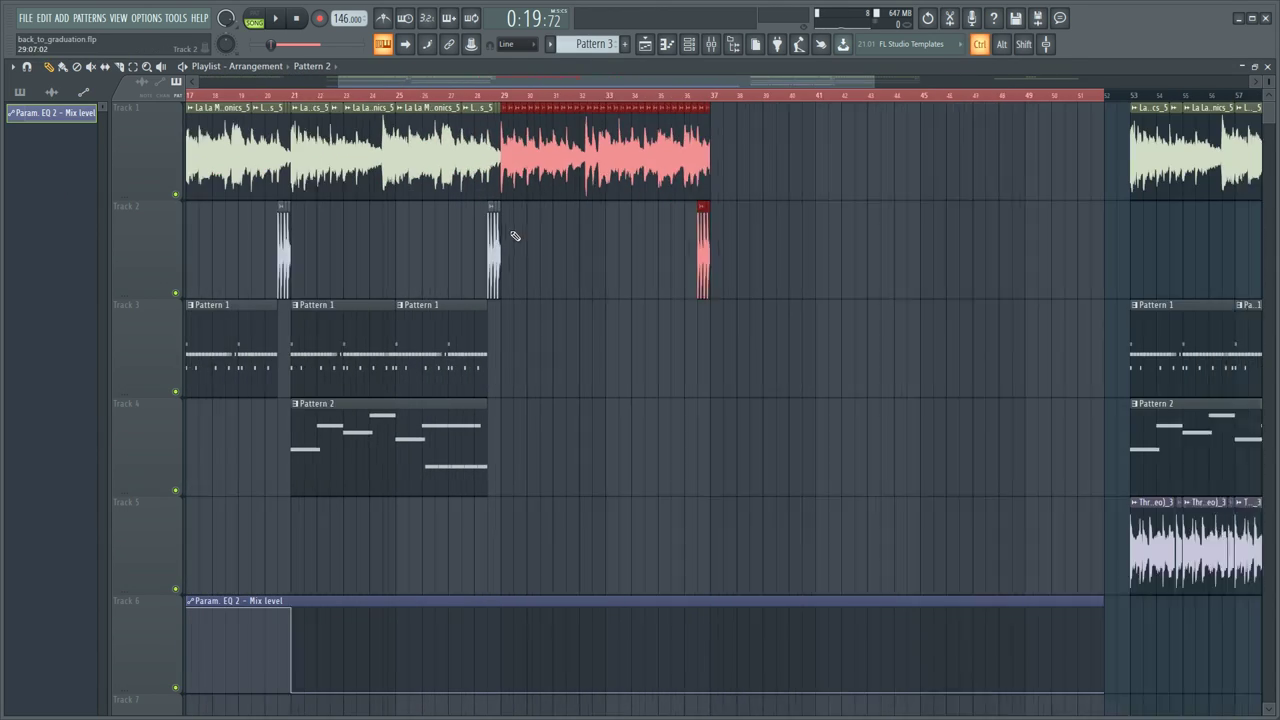
pyautogui.hotkey('ctrl', 'd')
# Copy the same chops section and fill from bar 61 to bars 37 to 45
pyautogui.scroll(-5, 558, 243)
pyautogui.scroll(3, 785, 277)
pyautogui.moveTo(1236, 150); pyautogui.dragTo(1030, 275)
pyautogui.moveTo(1027, 194); pyautogui.dragTo(545, 194)
# Move the complete section starting at bar 53 eight bars along to bar 61 and deselect it
pyautogui.moveTo(842, 125); pyautogui.dragTo(1203, 546)
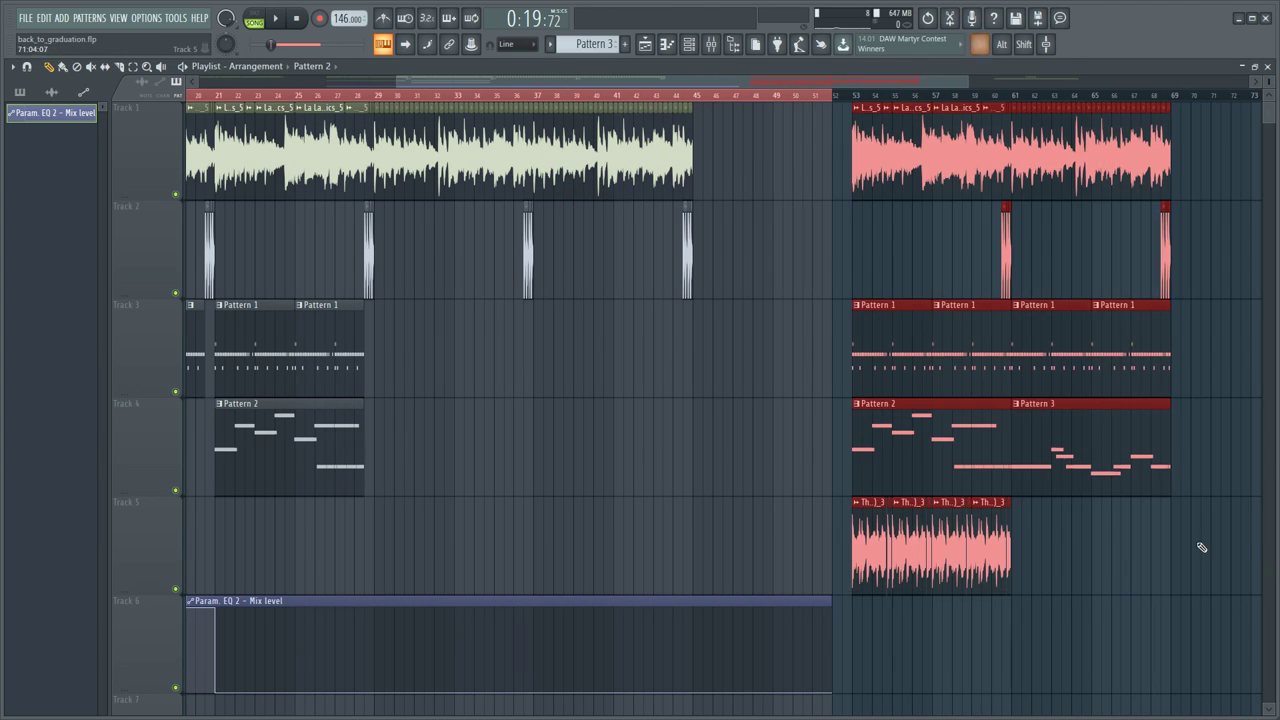
pyautogui.moveTo(1042, 460); pyautogui.dragTo(1202, 462)
pyautogui.hotkey('ctrl', 'd')
# Copy the vocal clips and the first chops section with its fill from bar 61 to bar 45
pyautogui.moveTo(1203, 557); pyautogui.dragTo(1000, 545)
pyautogui.moveTo(1040, 545); pyautogui.dragTo(721, 545)
pyautogui.moveTo(979, 150); pyautogui.dragTo(1168, 190)
pyautogui.moveTo(1110, 170); pyautogui.dragTo(791, 172)
pyautogui.moveTo(1144, 232)
pyautogui.mouseDown()
pyautogui.moveTo(1197, 266)
pyautogui.moveTo(848, 275)
pyautogui.mouseUp()
pyautogui.hotkey('ctrl', 'd')
# Copy the Pattern 1 and Pattern 2 clips from bars 21 to 29 to bar 29 and delete the copied Pattern 2
pyautogui.scroll(-4, 834, 378)
pyautogui.moveTo(560, 429); pyautogui.dragTo(340, 355)
pyautogui.moveTo(447, 365)
pyautogui.mouseDown()
pyautogui.moveTo(612, 366)
pyautogui.moveTo(591, 366)
pyautogui.mouseUp()
pyautogui.hotkey('ctrl', 'd')
pyautogui.rightClick(591, 466)
# Place Pattern 3 at bars 29 and 37 on the fourth track and trim it to end at the fill
pyautogui.scroll(4, 591, 466)
pyautogui.click(20, 92)
pyautogui.click(50, 154)
pyautogui.click(590, 455)
pyautogui.click(815, 461)
pyautogui.moveTo(998, 441); pyautogui.dragTo(985, 441)
# Complete the trimmed pattern clips up to bar 53, copying Pattern 2 to bar 45
pyautogui.scroll(-4, 985, 420)
pyautogui.moveTo(978, 335)
pyautogui.mouseDown()
pyautogui.moveTo(792, 371)
pyautogui.moveTo(970, 362)
pyautogui.mouseUp()
pyautogui.hotkey('ctrl', 'd')
pyautogui.moveTo(575, 450); pyautogui.dragTo(979, 450)
# Play the arrangement from bar 13 to check the assembled sections
pyautogui.moveTo(422, 97); pyautogui.dragTo(387, 100)
pyautogui.scroll(-3, 357, 364)
pyautogui.press('space')
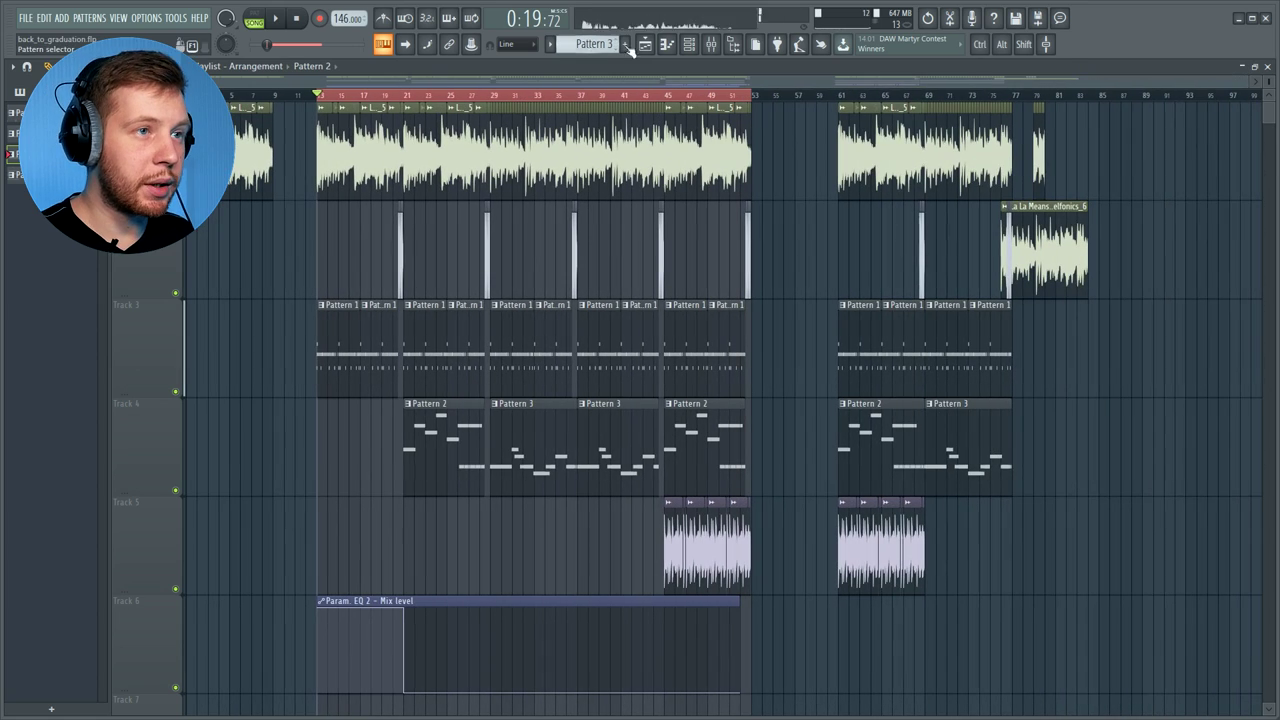
# Open the mixer's master channel and close the Ozone 7 Preset Manager
pyautogui.click(730, 45)
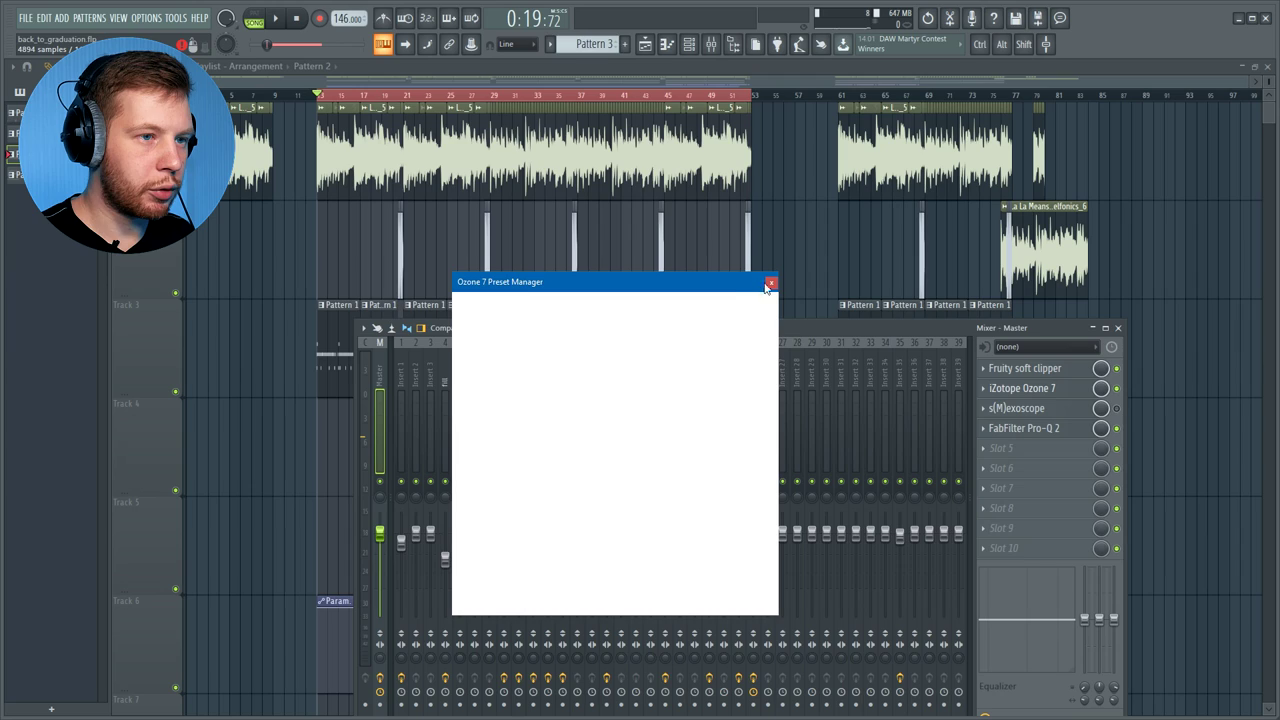
pyautogui.click(771, 285)
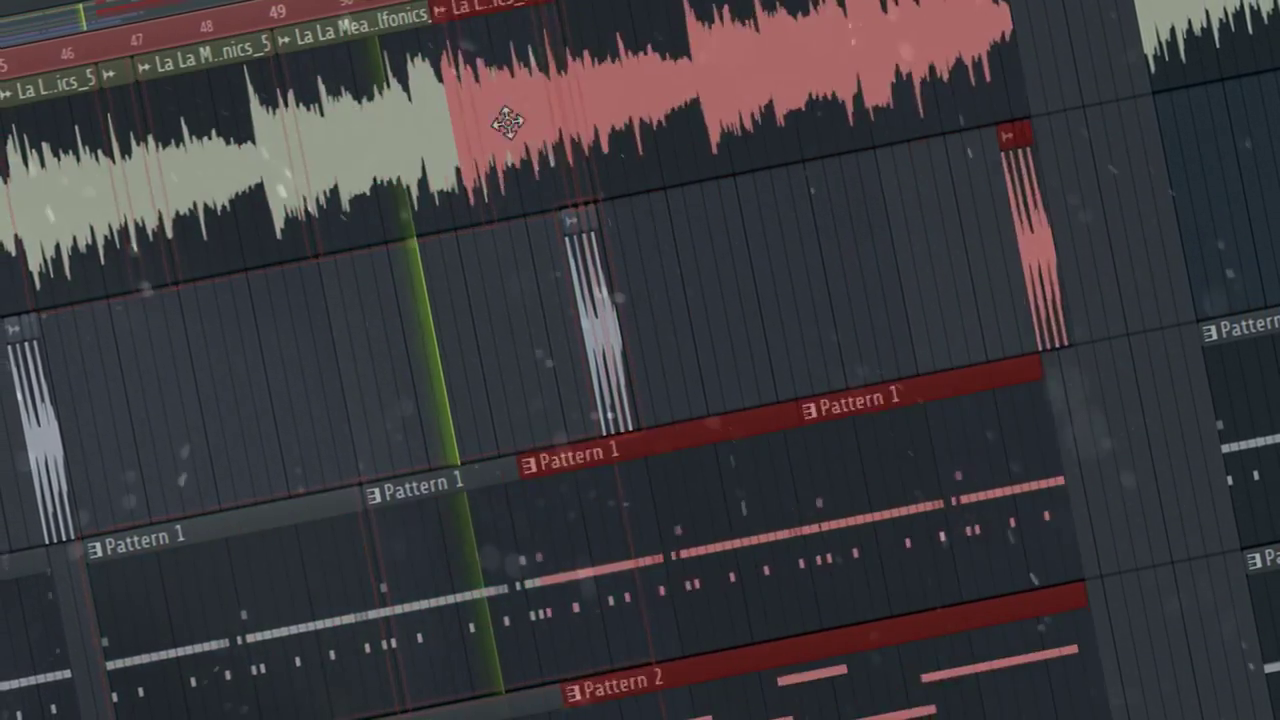
# Position the copied chops, fill, Pattern 1 and Pattern 2 clips at bars 53 to 61 and deselect them
pyautogui.moveTo(507, 122); pyautogui.dragTo(675, 140)
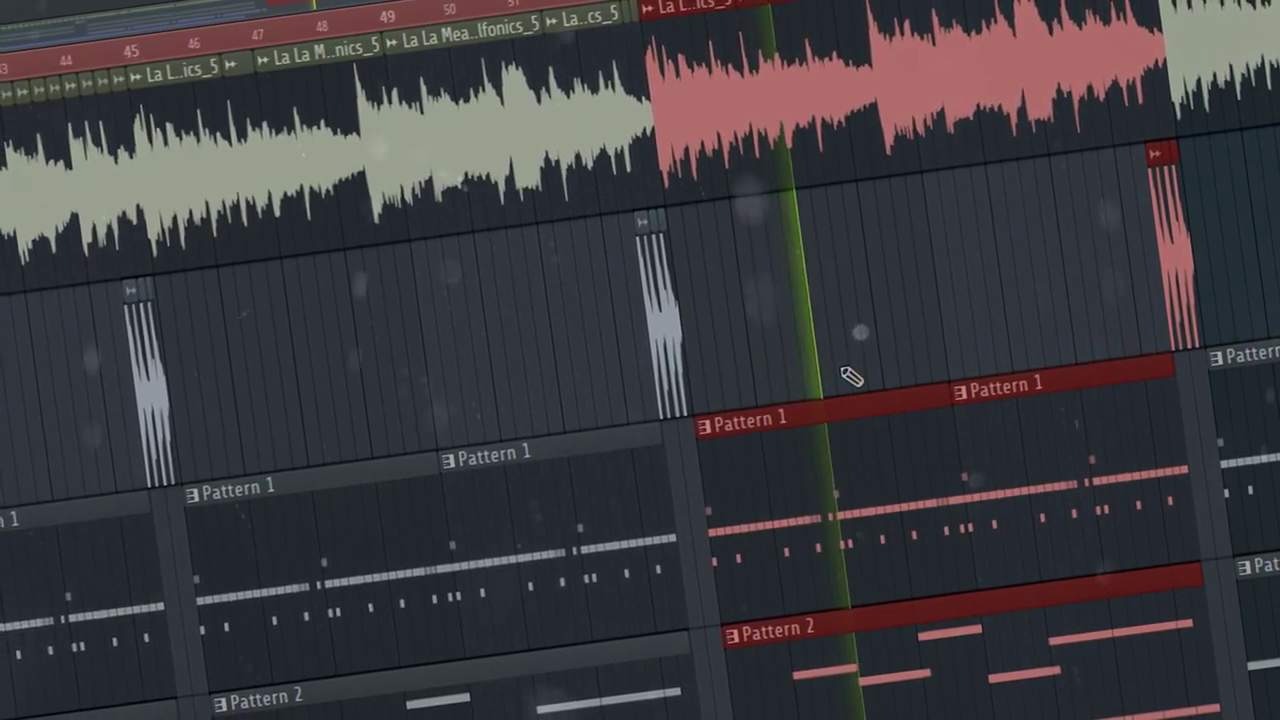
pyautogui.hotkey('ctrl', 'd')
pyautogui.scroll(-4, 935, 325)
pyautogui.hscroll(4, 950, 320)
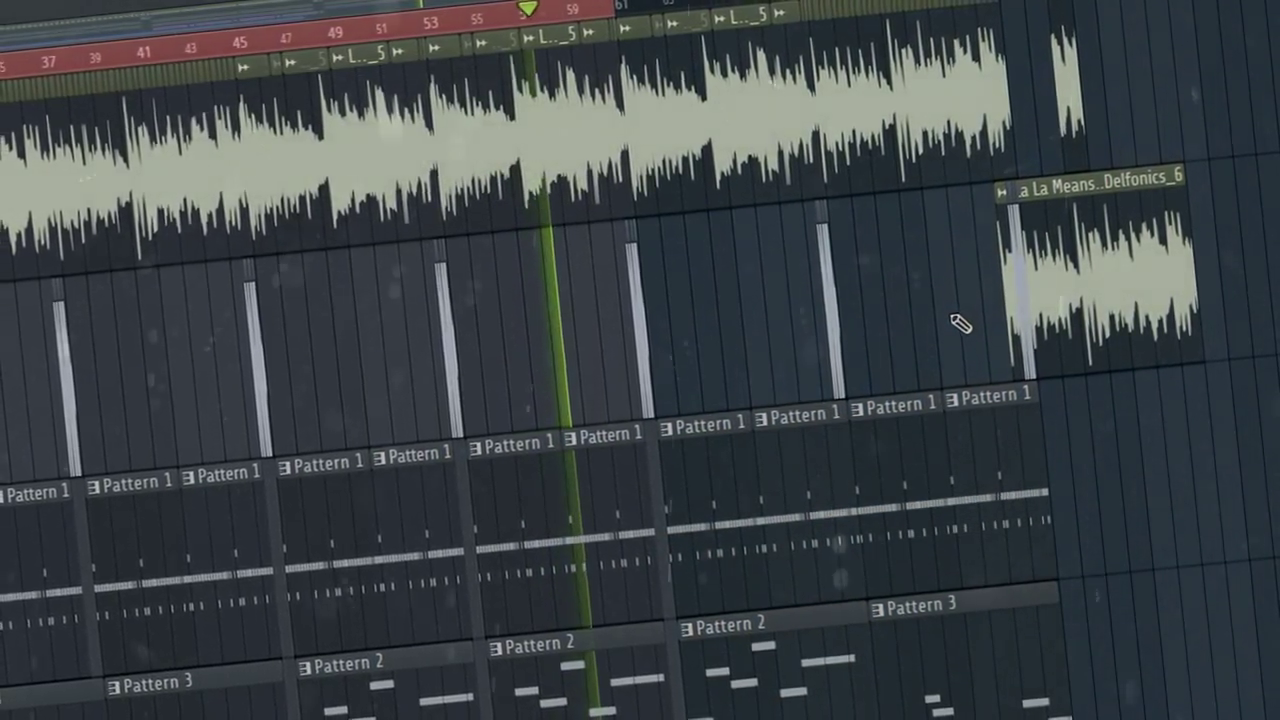
pyautogui.scroll(4, 750, 335)
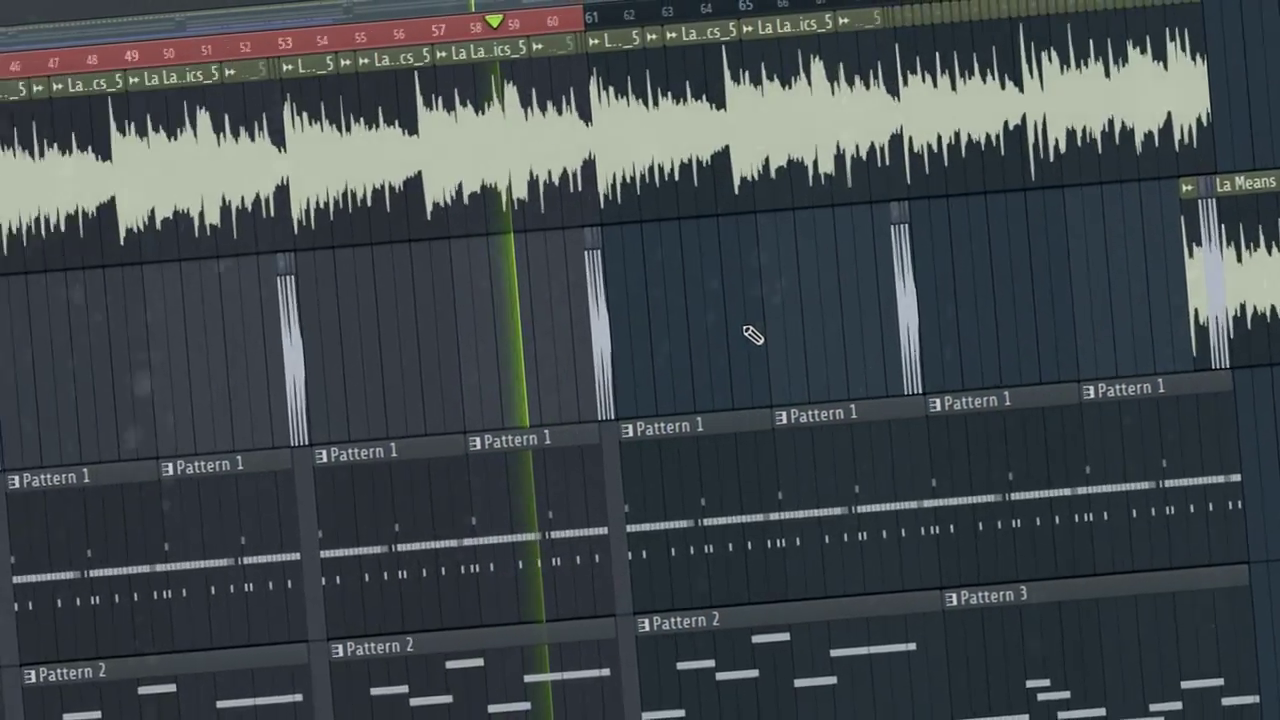